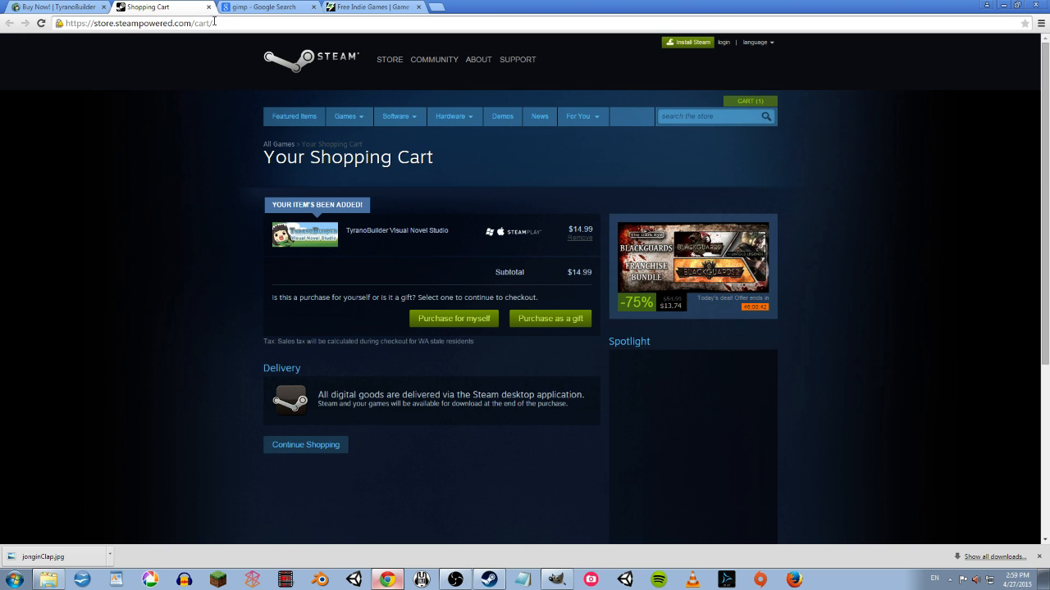
Step: Close the shopping cart page, switch to Steam and launch TyranoBuilder Visual Novel Studio from the software library
left_click(209, 7)
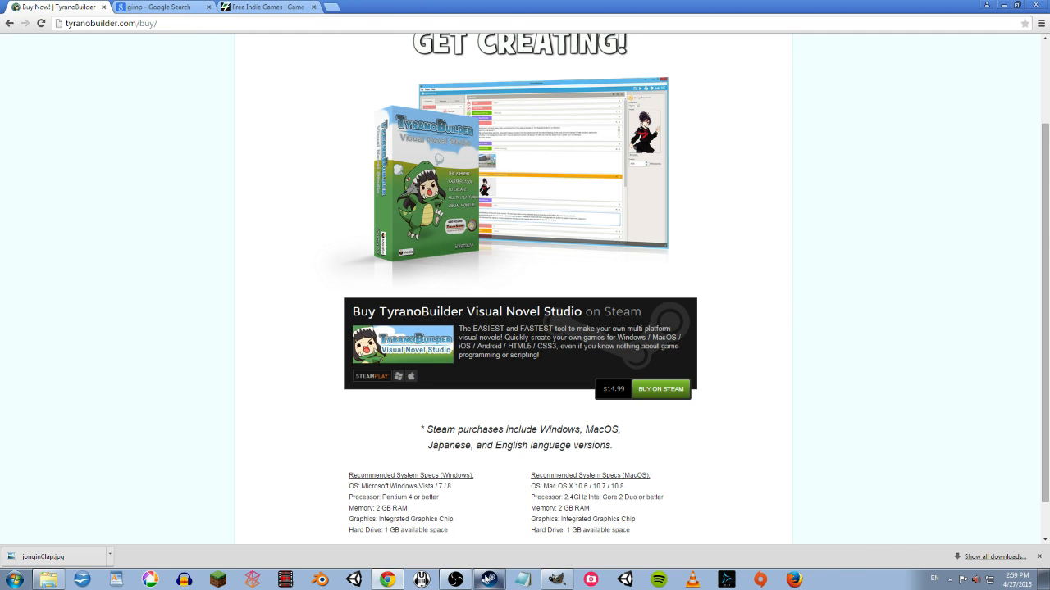
left_click(489, 580)
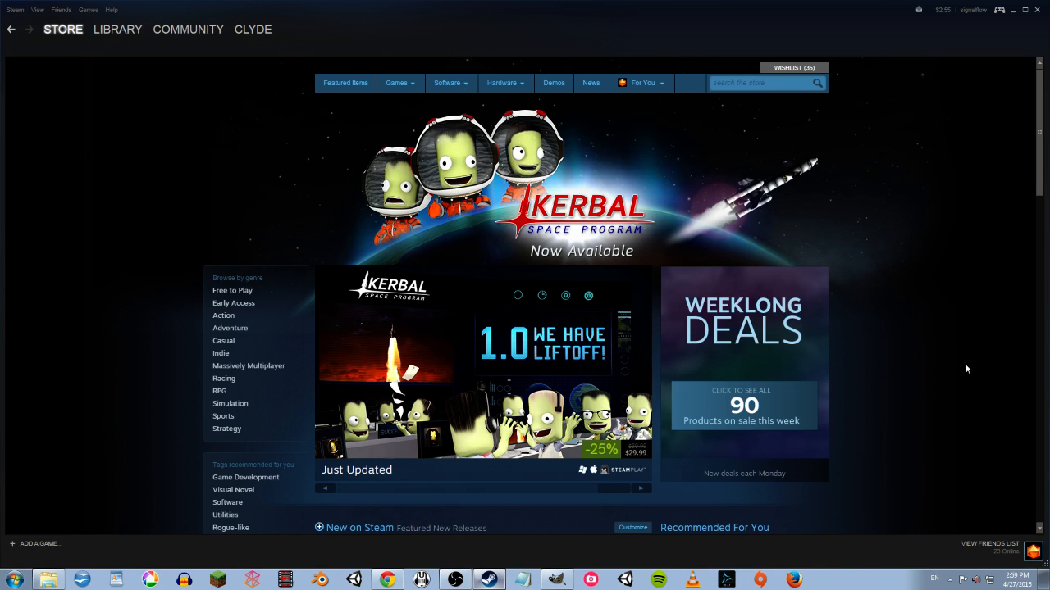
mouse_move(100, 37)
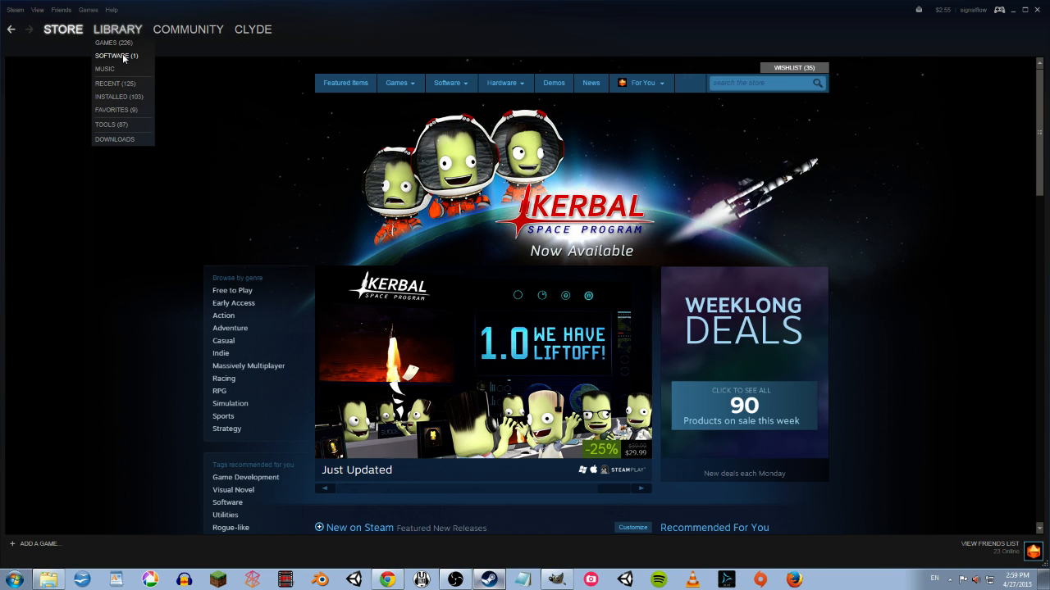
left_click(123, 54)
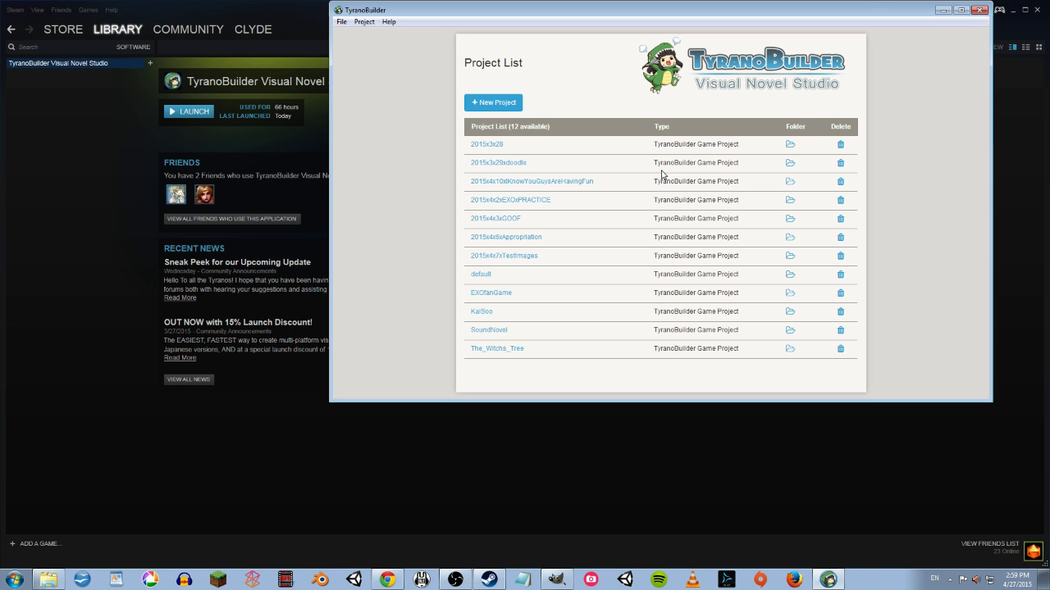
left_click_drag(556, 16, 410, 131)
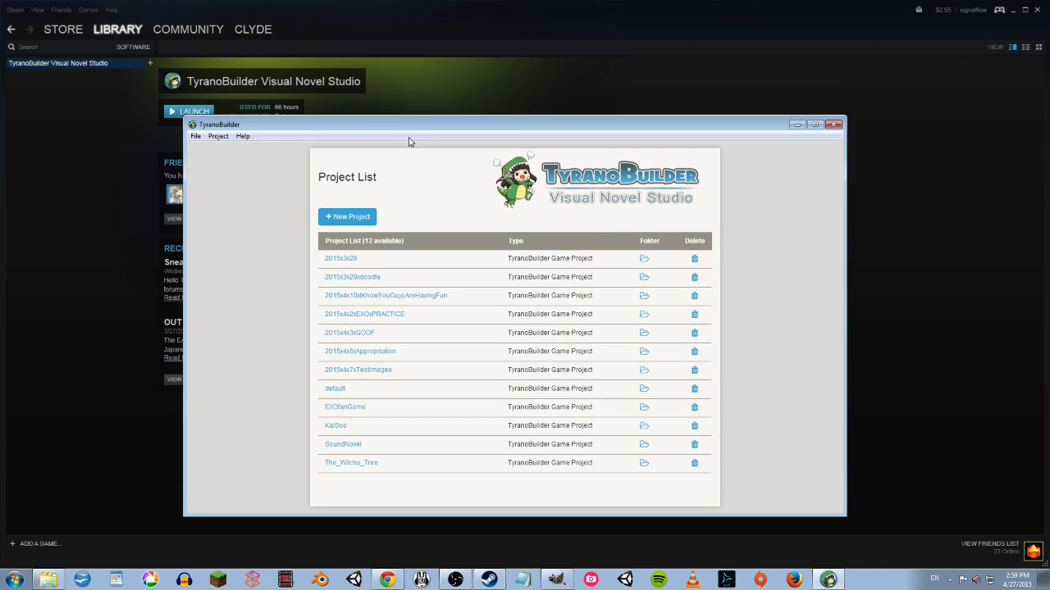
Step: Start a new project and name it KaiSooVisualNovel
left_click(353, 216)
left_click(459, 244)
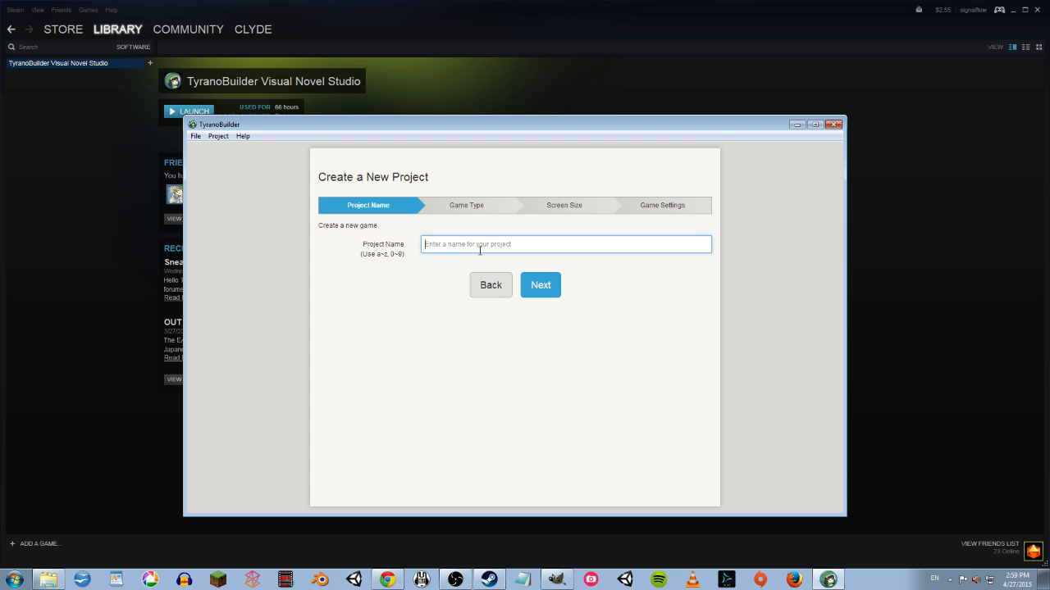
type("KaiSooVisualNovel")
left_click_drag(492, 243, 420, 244)
left_click(548, 290)
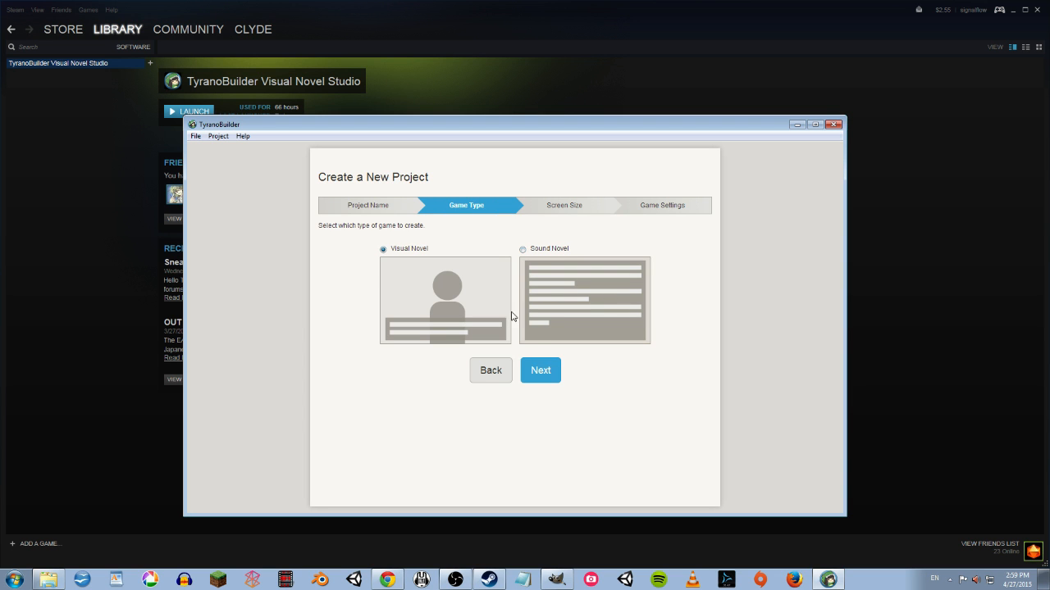
Step: Create the project as a Visual Novel in Landscape (960x640), keeping the title screen and menu button
left_click(541, 373)
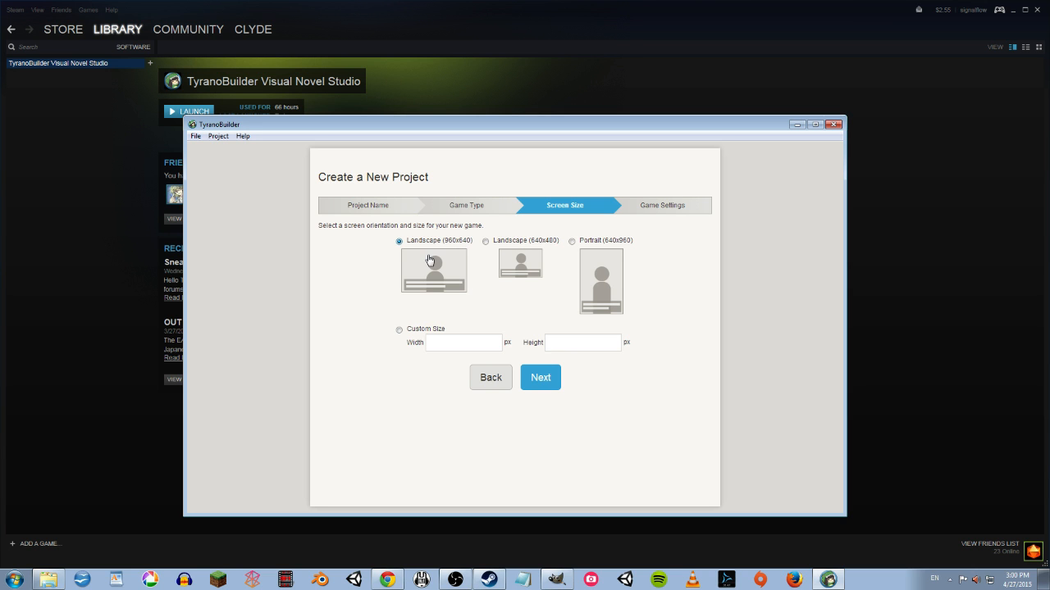
left_click(532, 382)
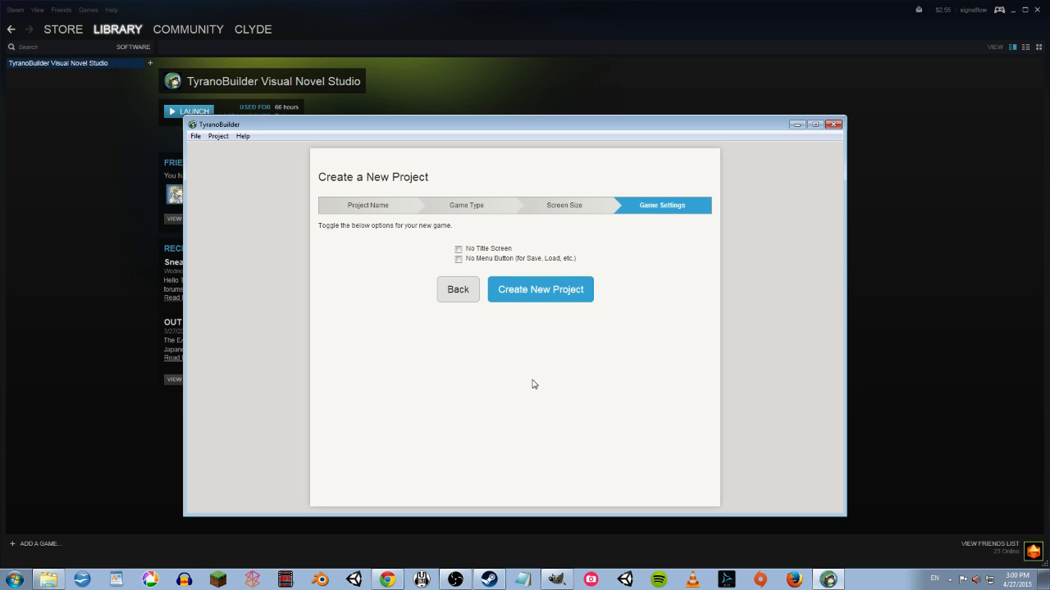
left_click(535, 298)
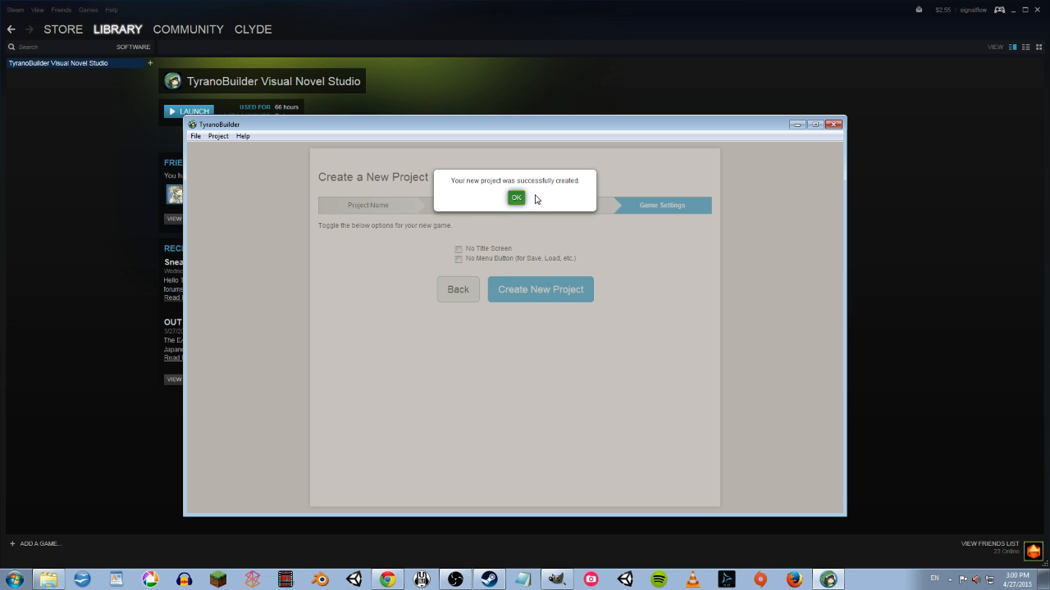
left_click(516, 199)
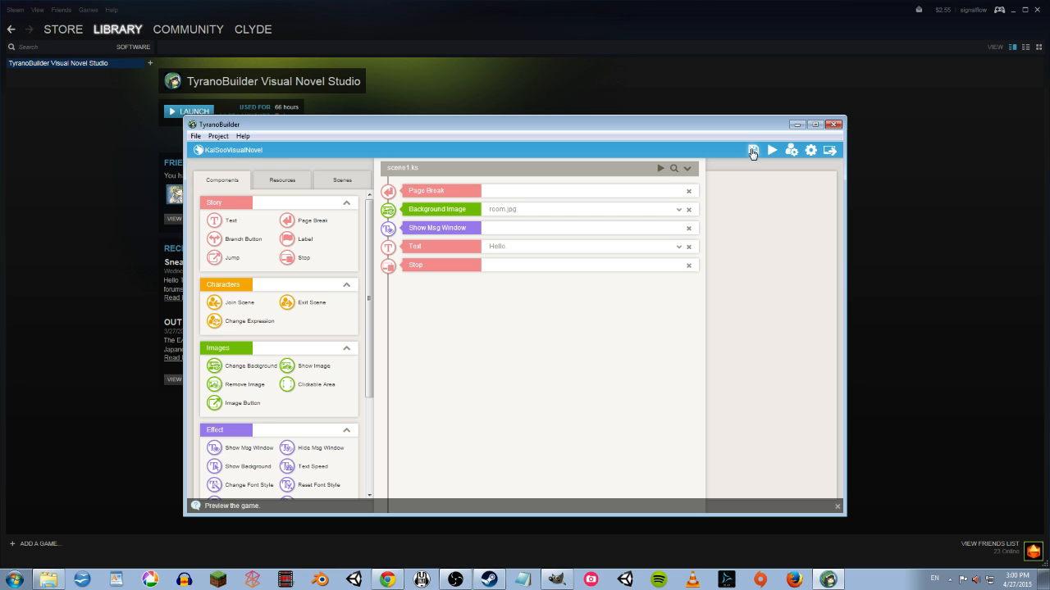
Step: Preview scene1.ks and remove its room.jpg background image component
left_click(660, 169)
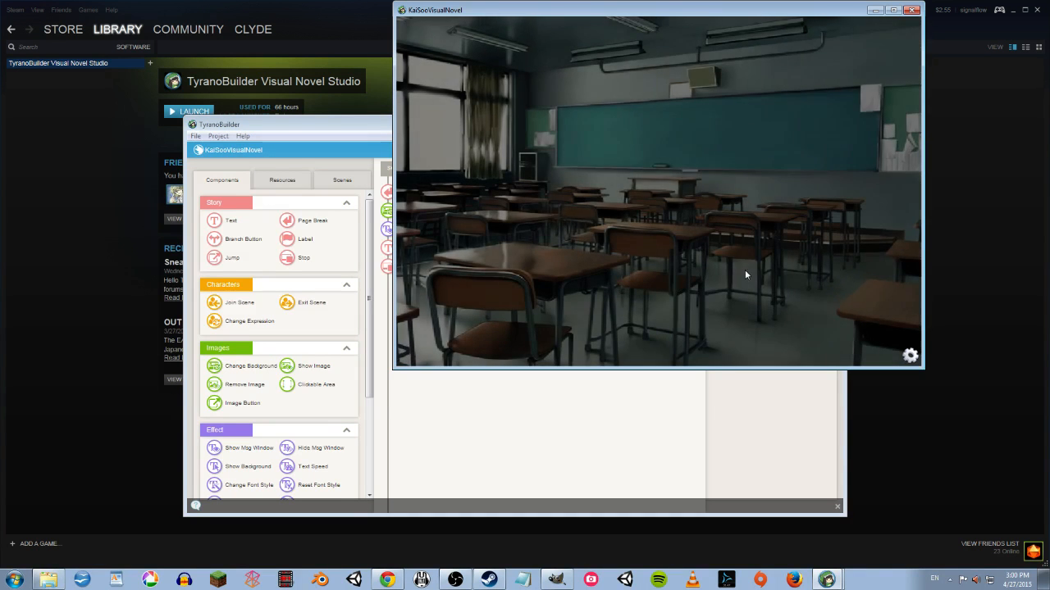
left_click(913, 12)
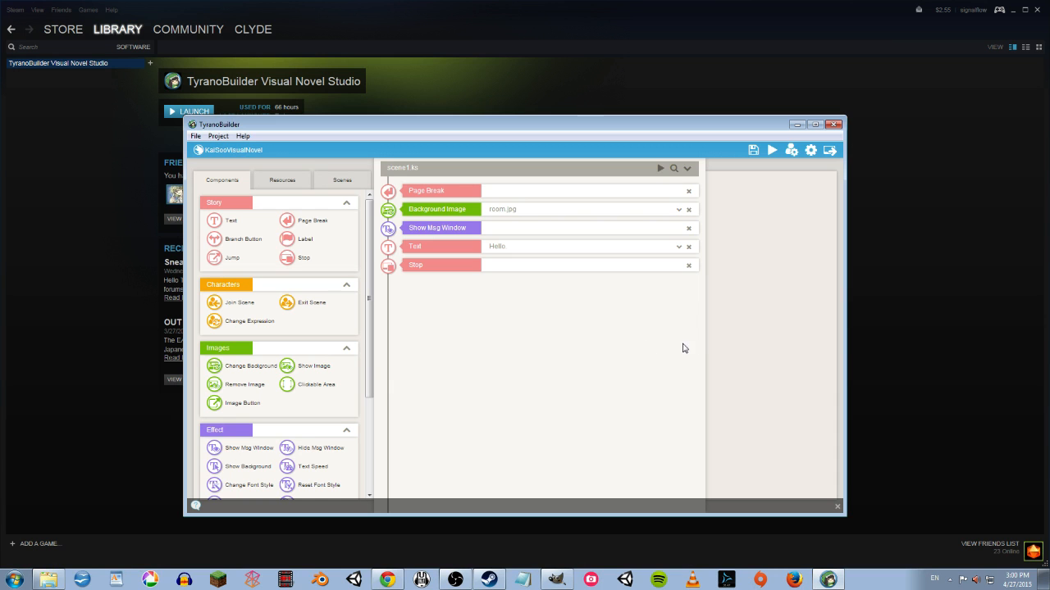
left_click(689, 210)
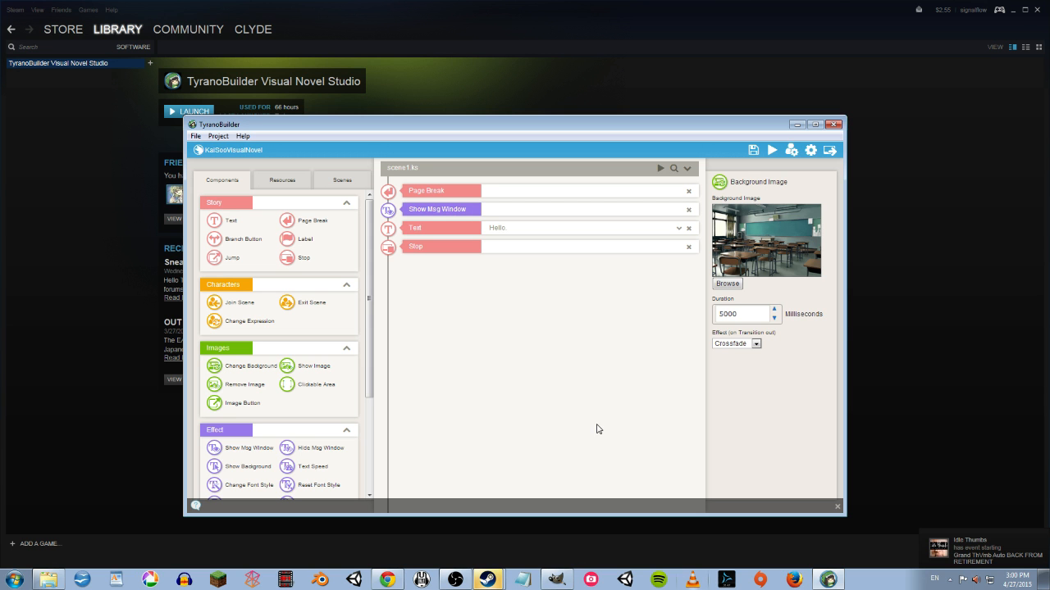
Step: Switch to GIMP and review its download links in the Google search results in Chrome
left_click(1014, 9)
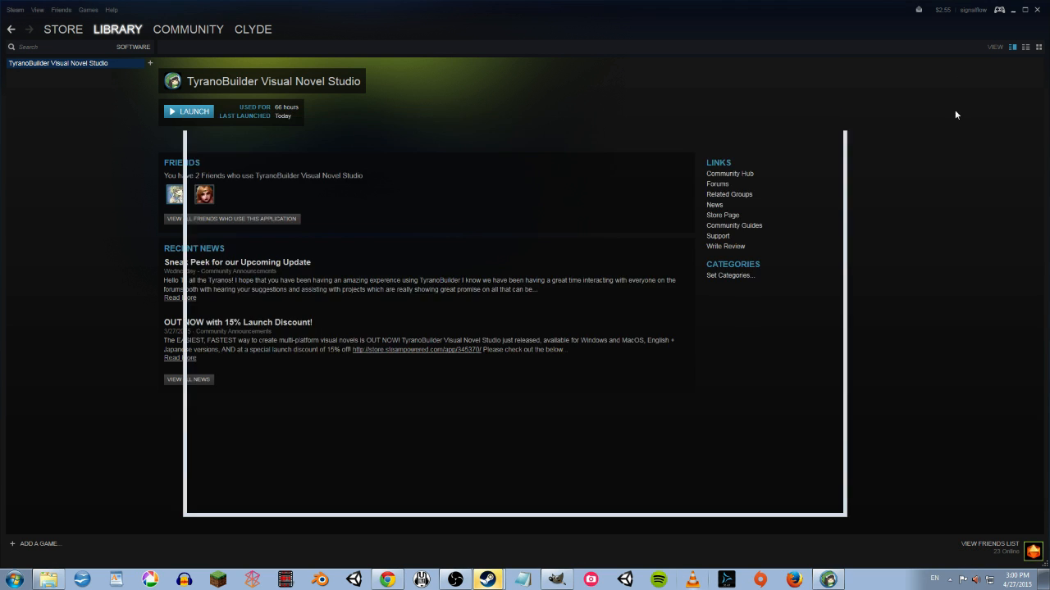
left_click(556, 580)
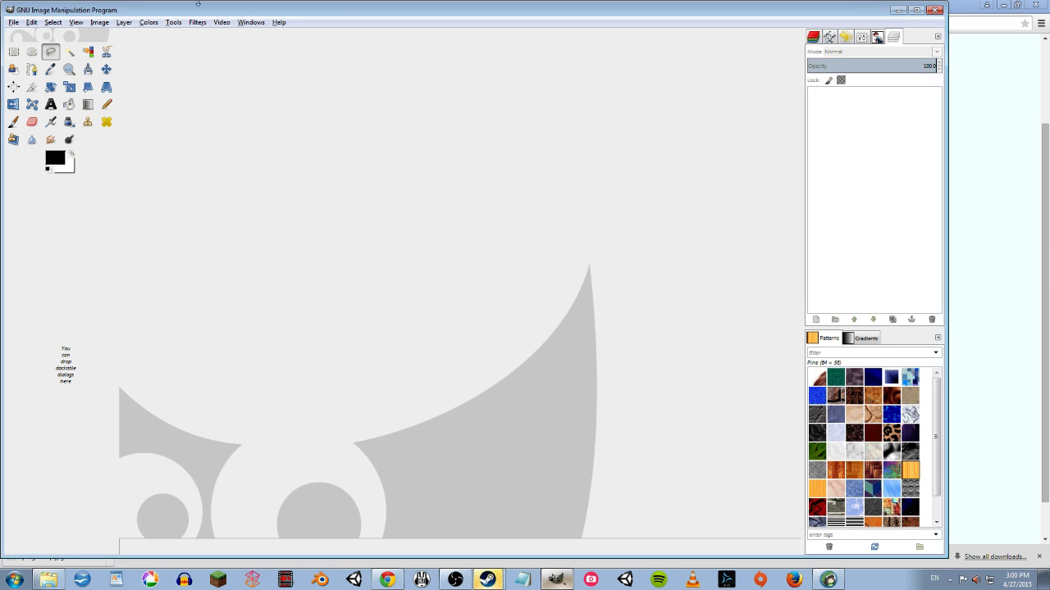
left_click(391, 580)
left_click(156, 6)
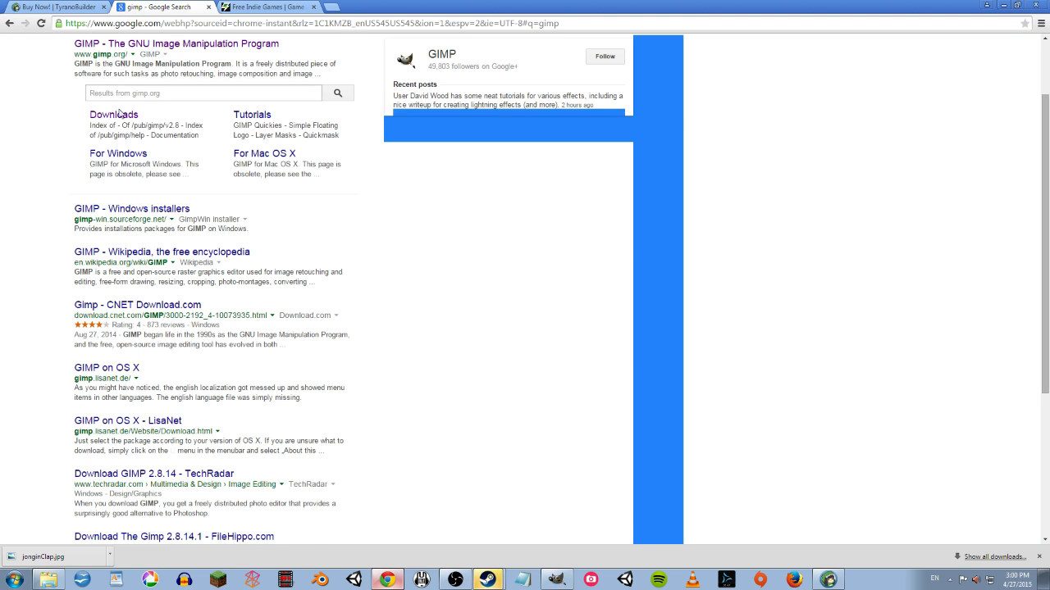
scroll(106, 82, "up", 2)
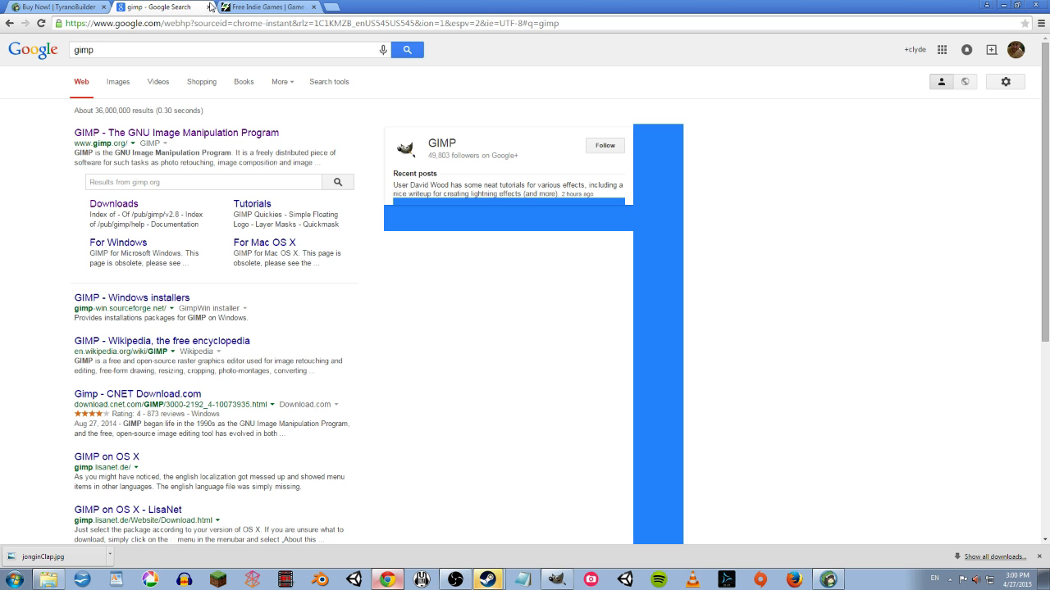
left_click(1005, 7)
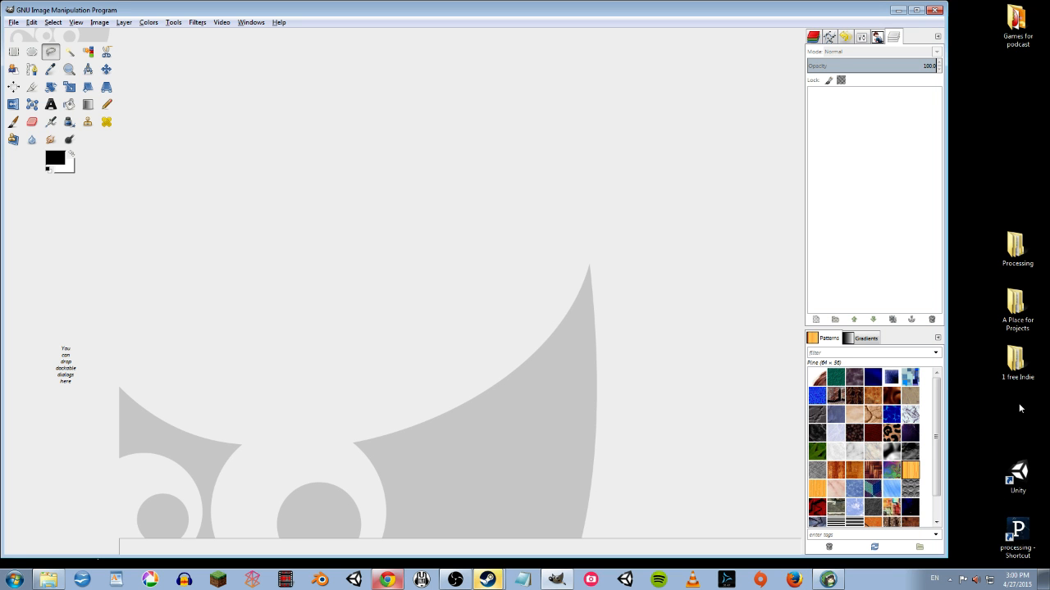
Step: Open the dressing room picture from the tutorial folder in GIMP
left_click(43, 584)
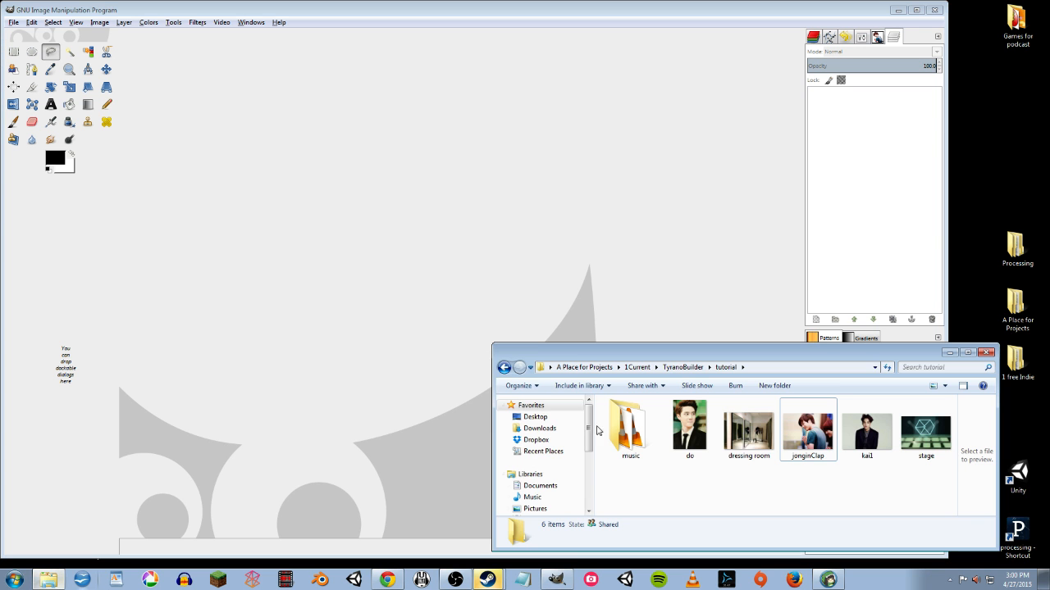
left_click_drag(856, 359, 884, 351)
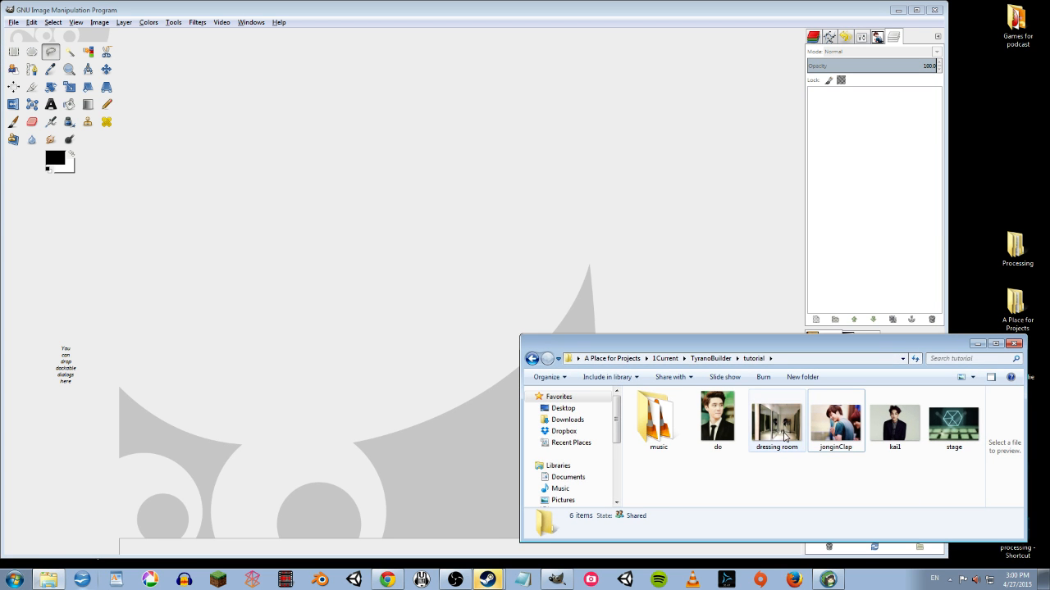
left_click_drag(783, 437, 206, 238)
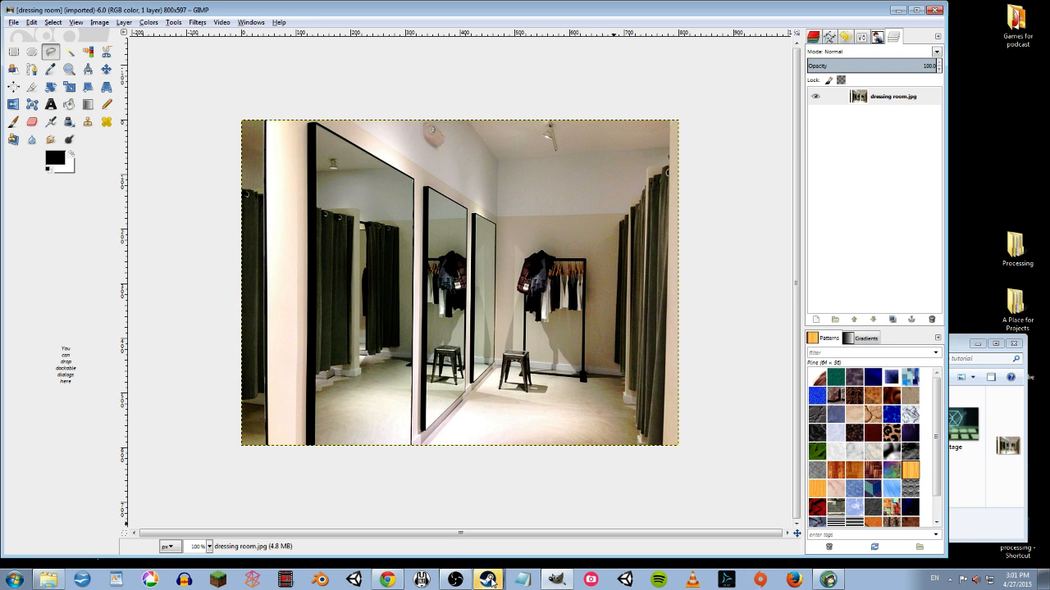
Step: Switch to TyranoBuilder and add the dressing room picture from the tutorial folder to the background resources
left_click(829, 580)
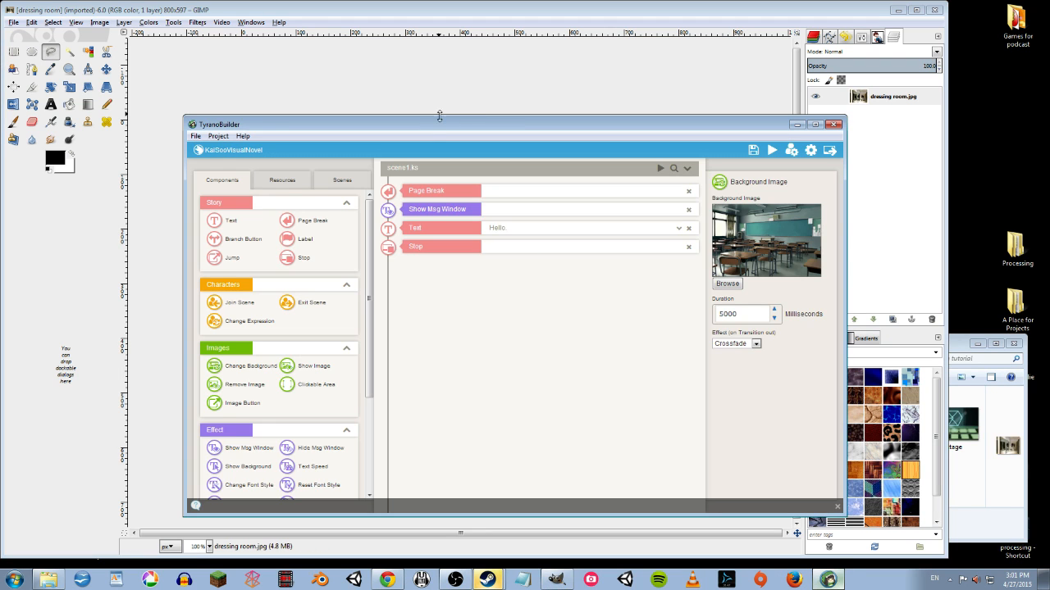
left_click_drag(429, 127, 310, 98)
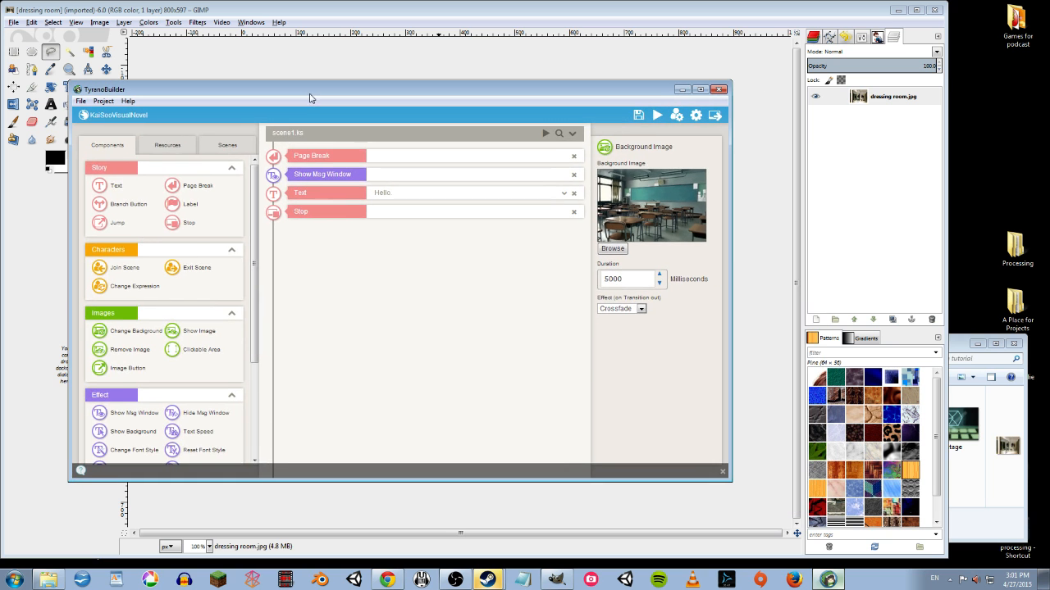
left_click(167, 147)
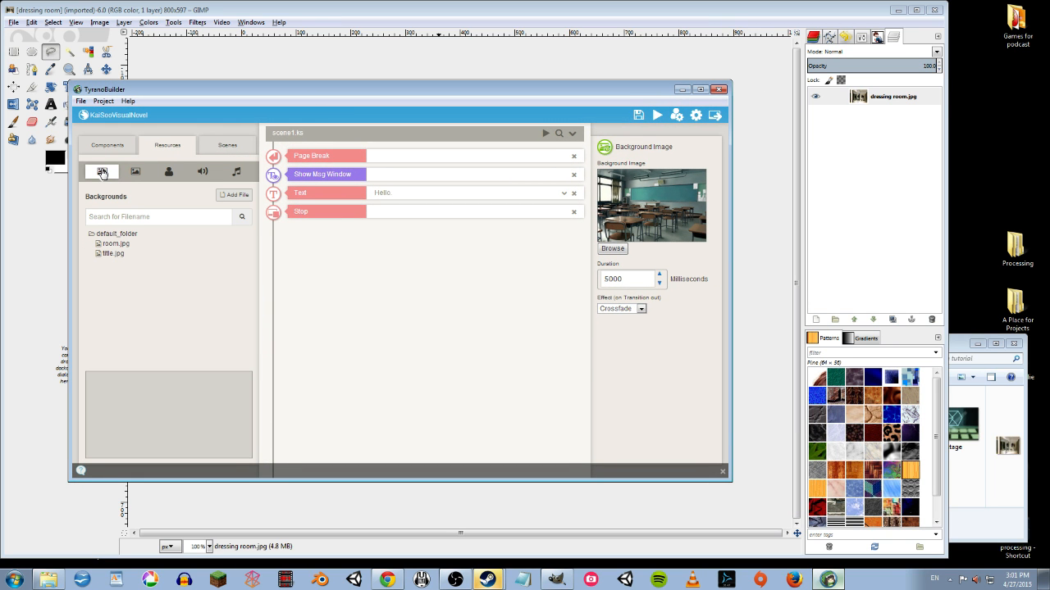
left_click(233, 196)
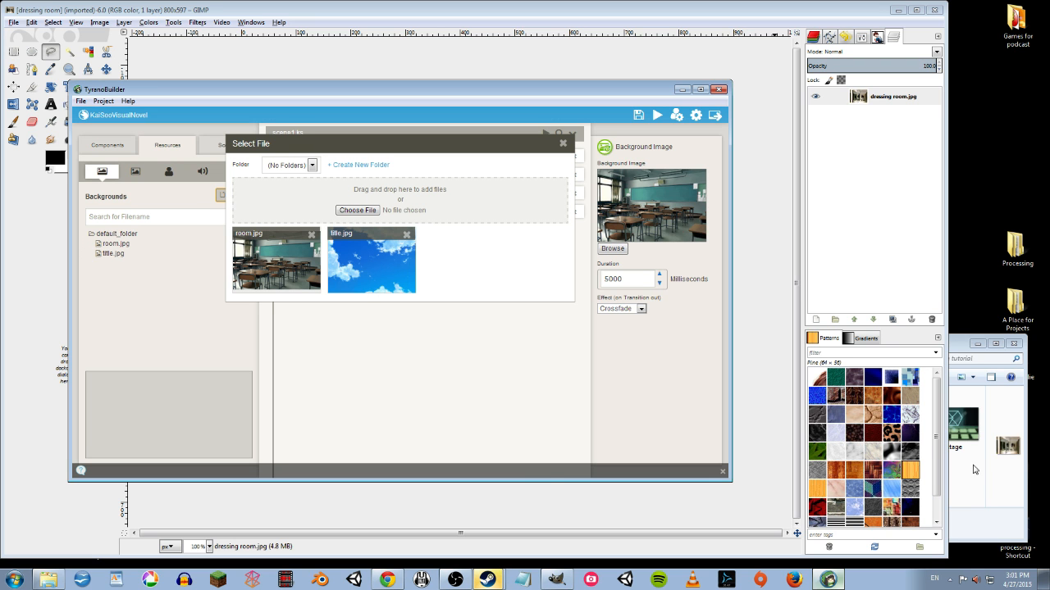
left_click(978, 490)
left_click(978, 490)
left_click_drag(783, 429, 394, 212)
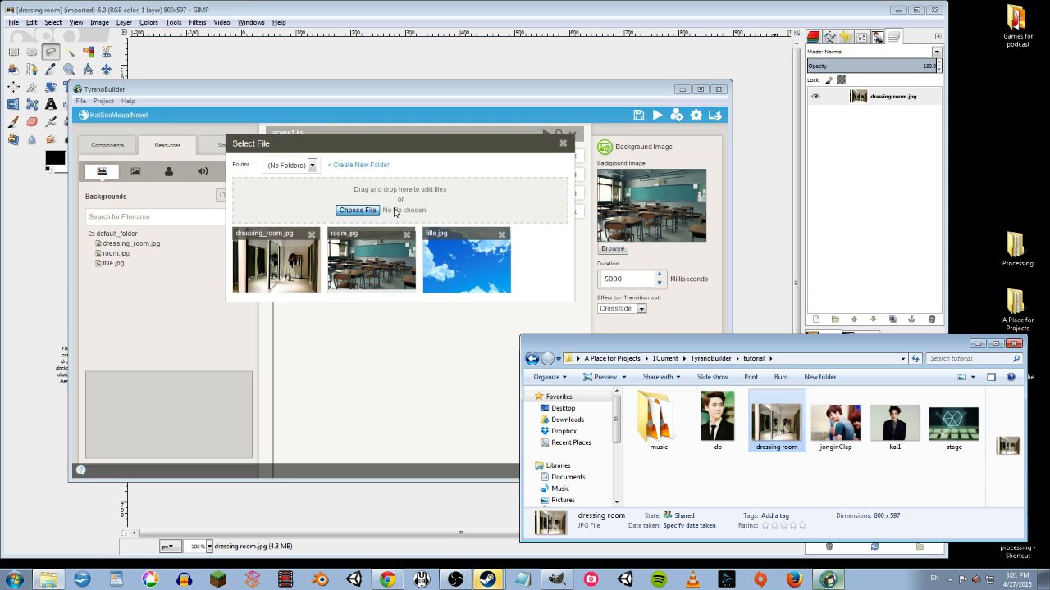
left_click(563, 143)
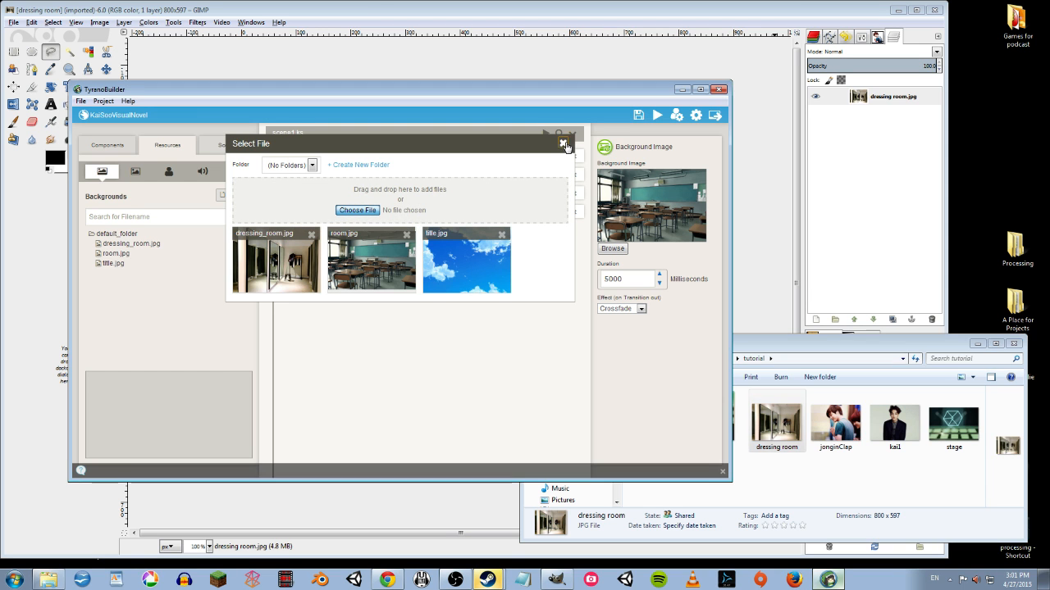
Step: Insert dressing_room.jpg as a background image between Page Break and Show Msg Window in scene1.ks, and preview the scene
left_click(132, 245)
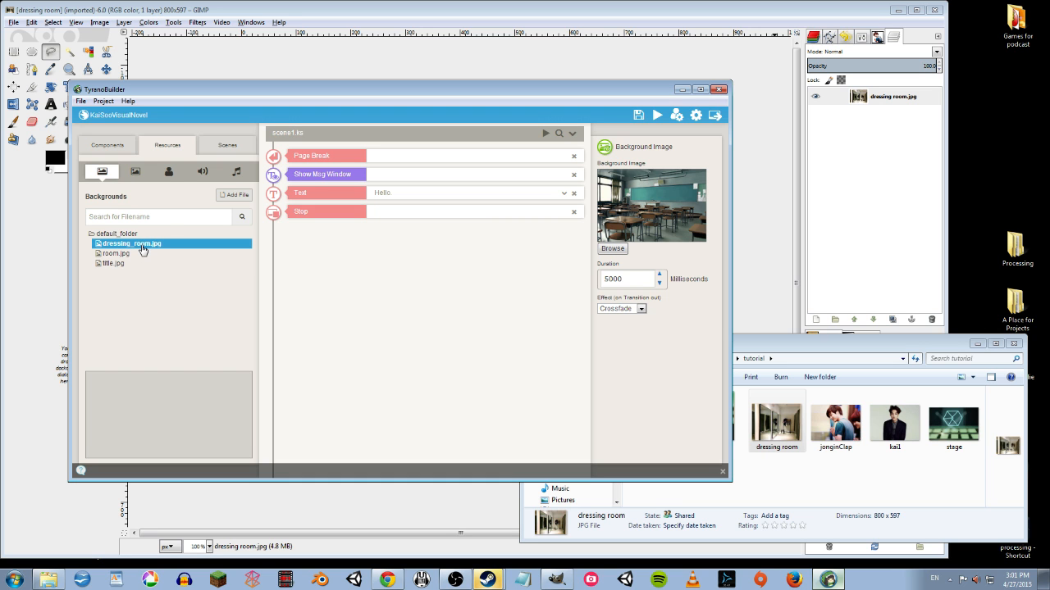
left_click(137, 255)
left_click(135, 247)
left_click_drag(134, 250, 404, 175)
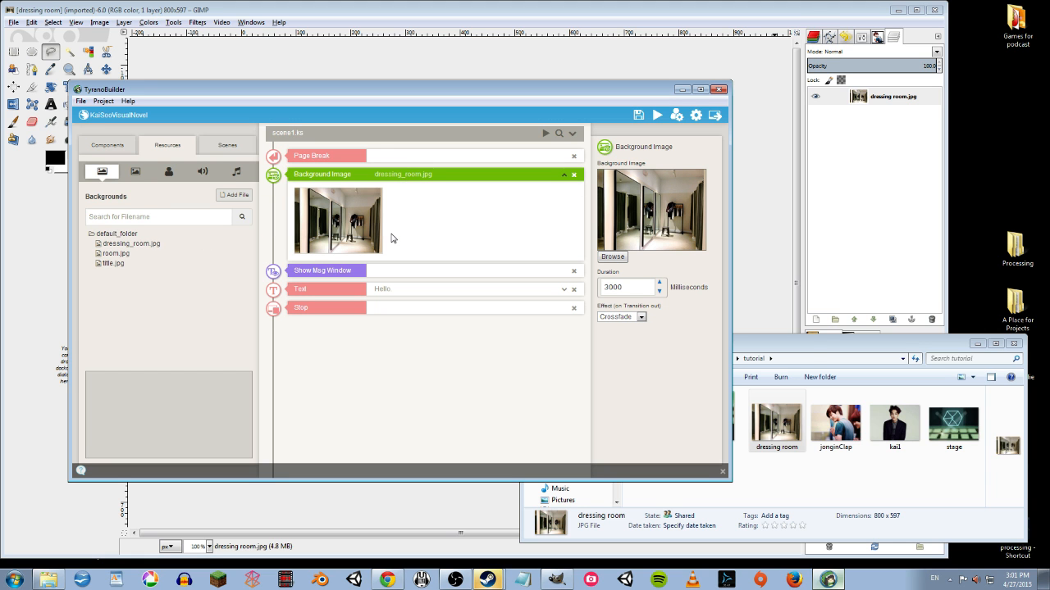
left_click(545, 132)
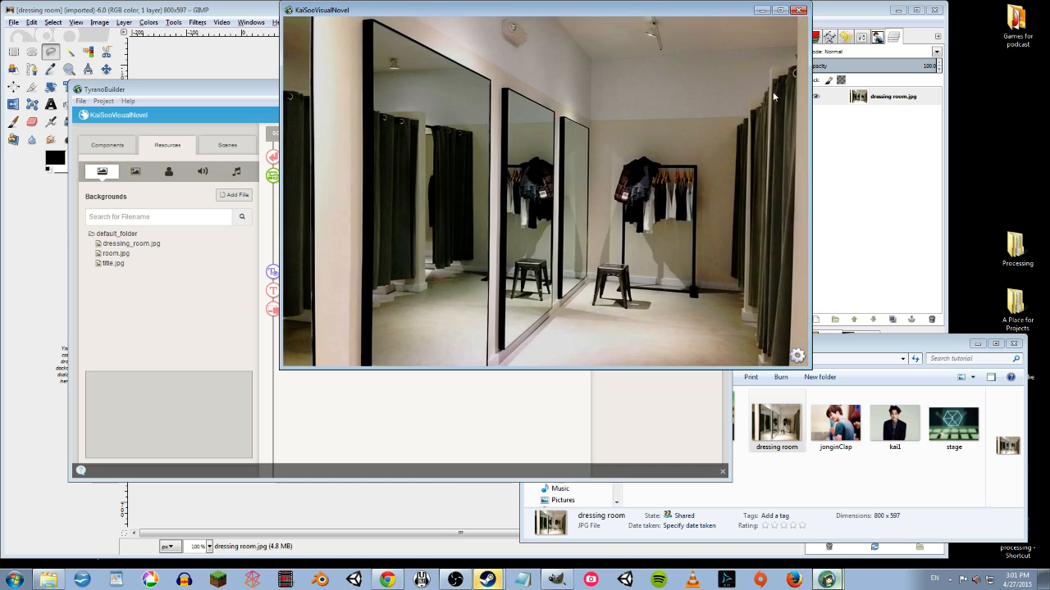
left_click(800, 12)
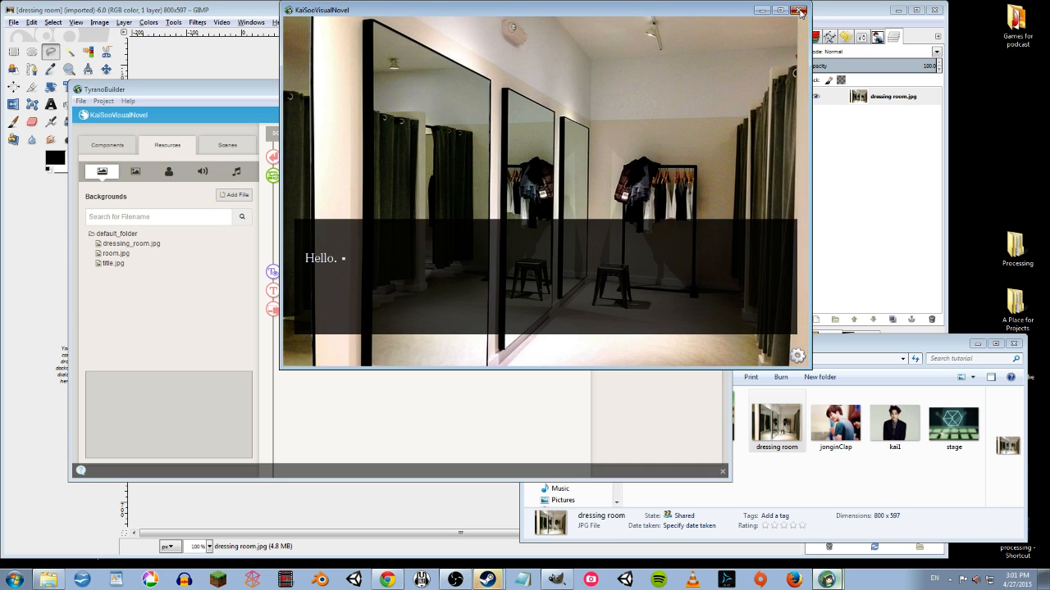
Step: Switch to GIMP and add the jonginClap picture from the tutorial folder as a new layer over the dressing room image
left_click(825, 486)
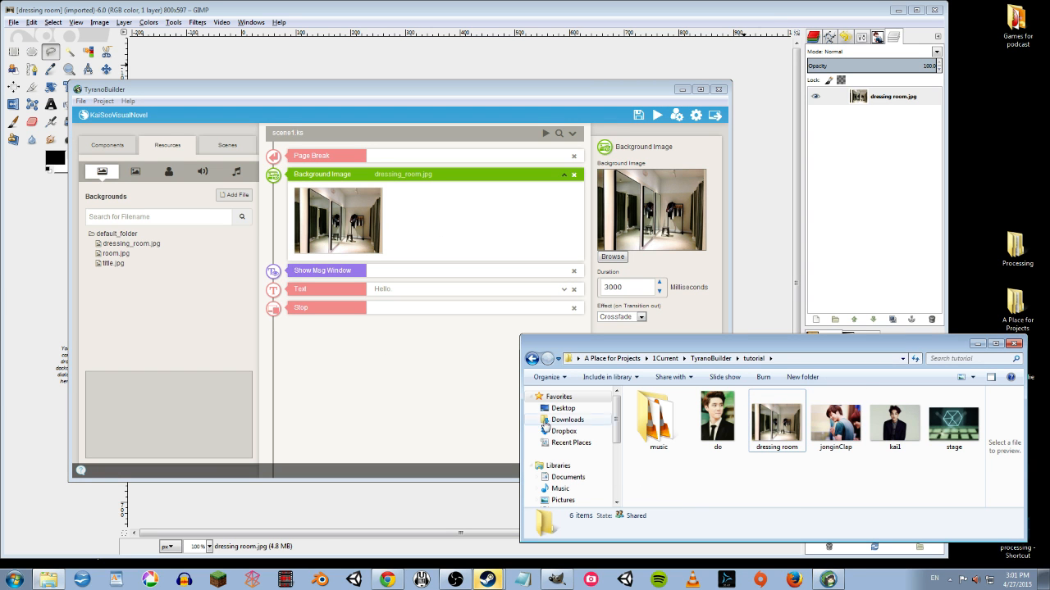
left_click(556, 579)
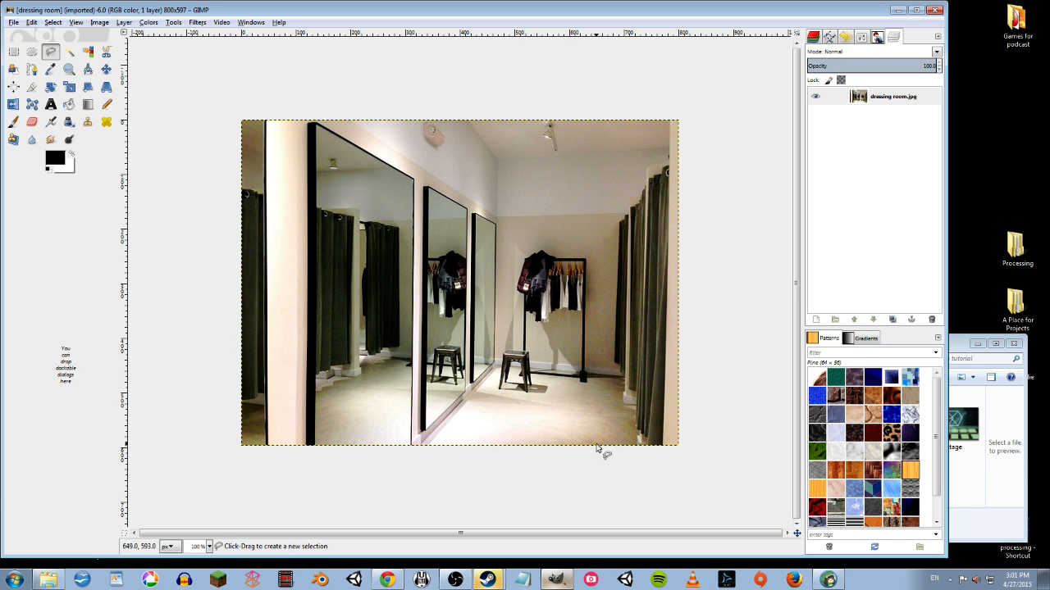
left_click(995, 487)
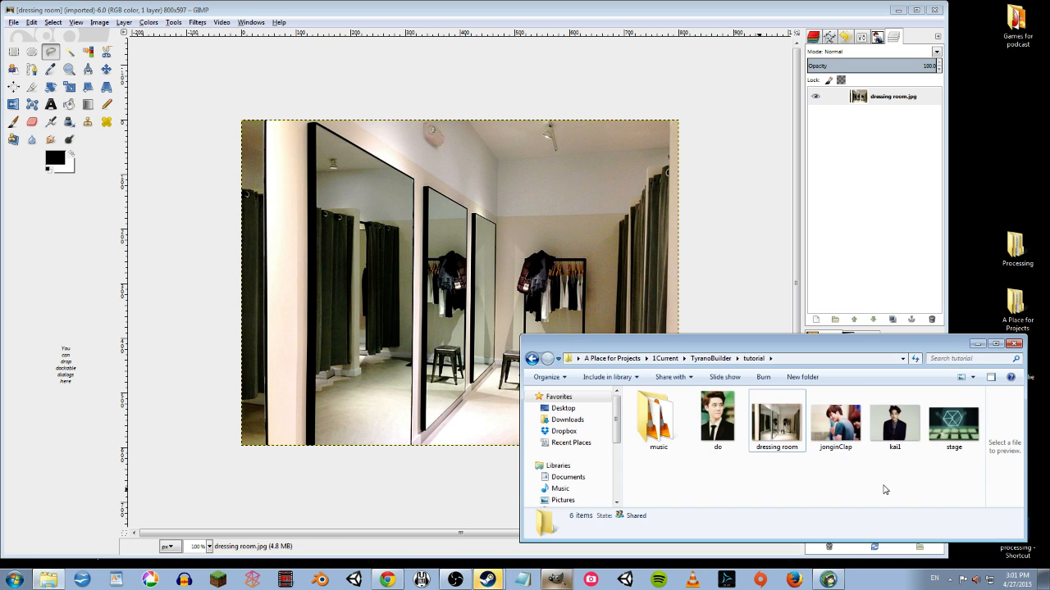
left_click(848, 438)
left_click_drag(457, 269, 457, 269)
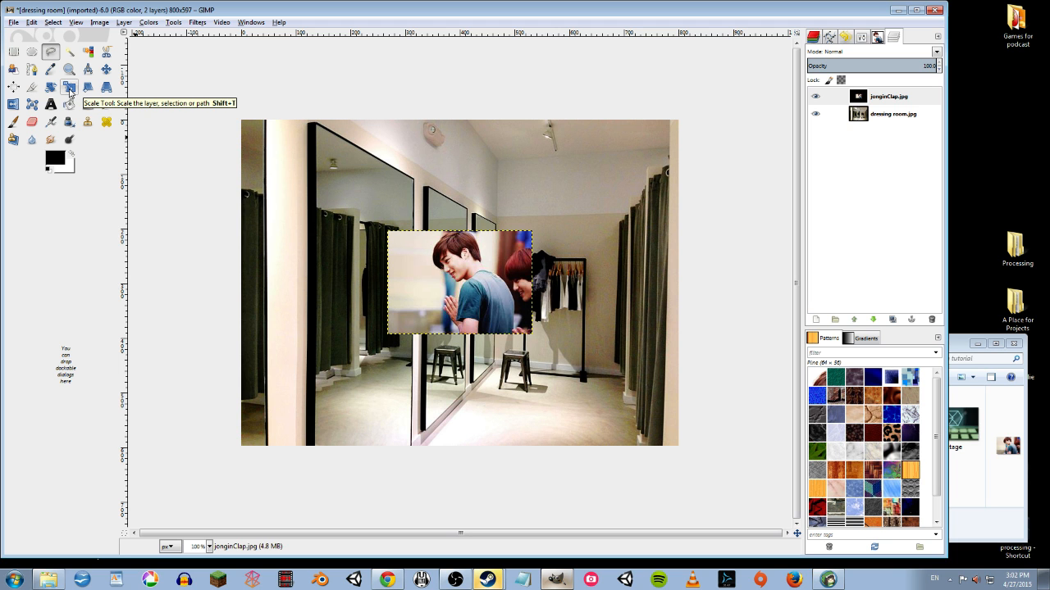
Step: Scale up the jonginClap.jpg layer with linked width and height and position it in the lower right part of the image
left_click(70, 90)
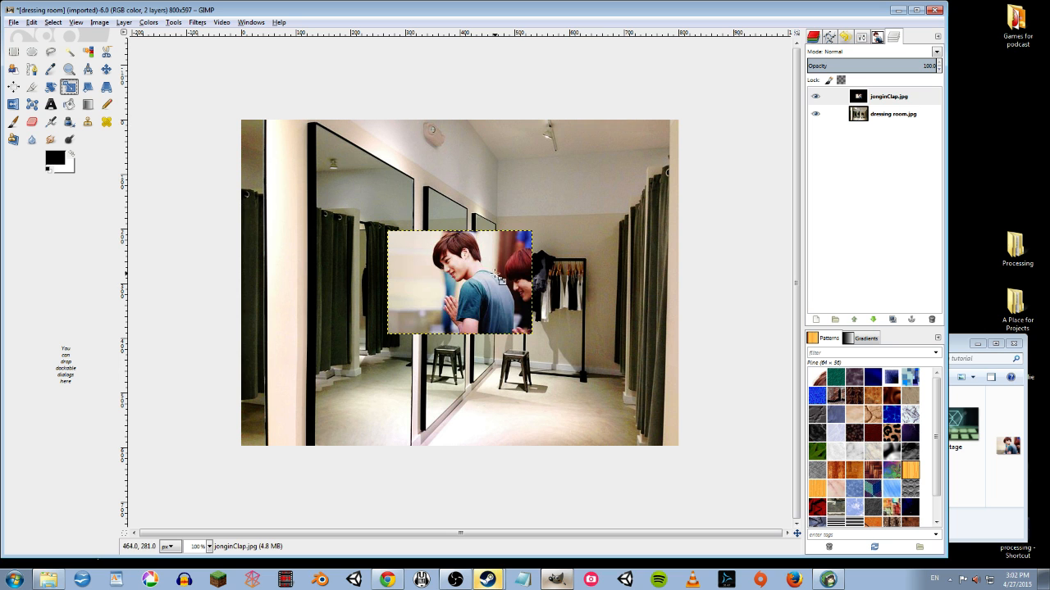
left_click(481, 280)
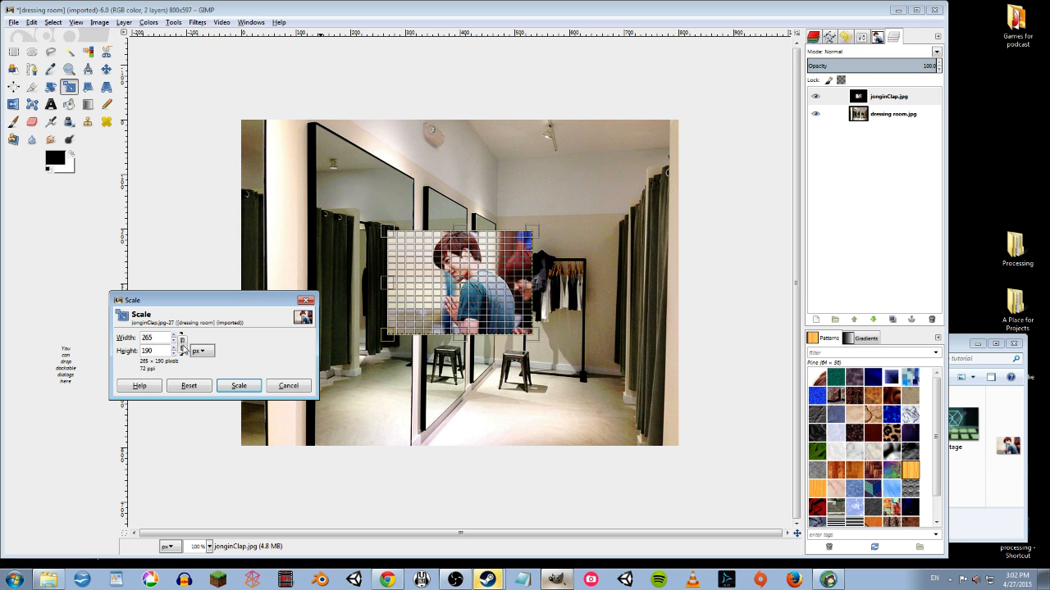
left_click(182, 344)
left_click_drag(387, 235, 283, 155)
left_click_drag(409, 242, 532, 363)
left_click(244, 387)
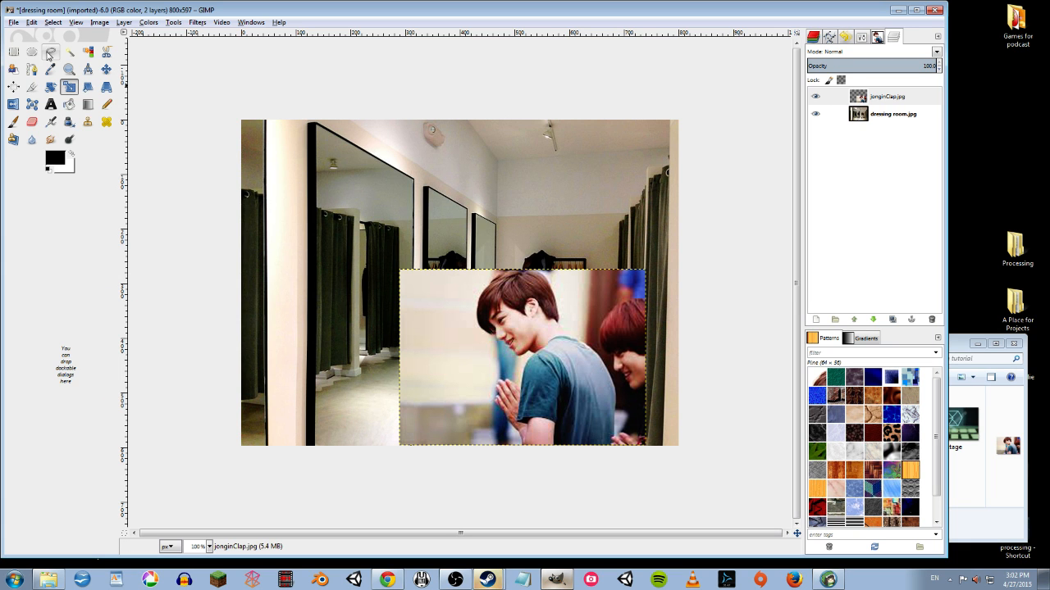
Step: Outline the figure in the teal shirt, including head and hands, with a closed Free Select selection
left_click(52, 53)
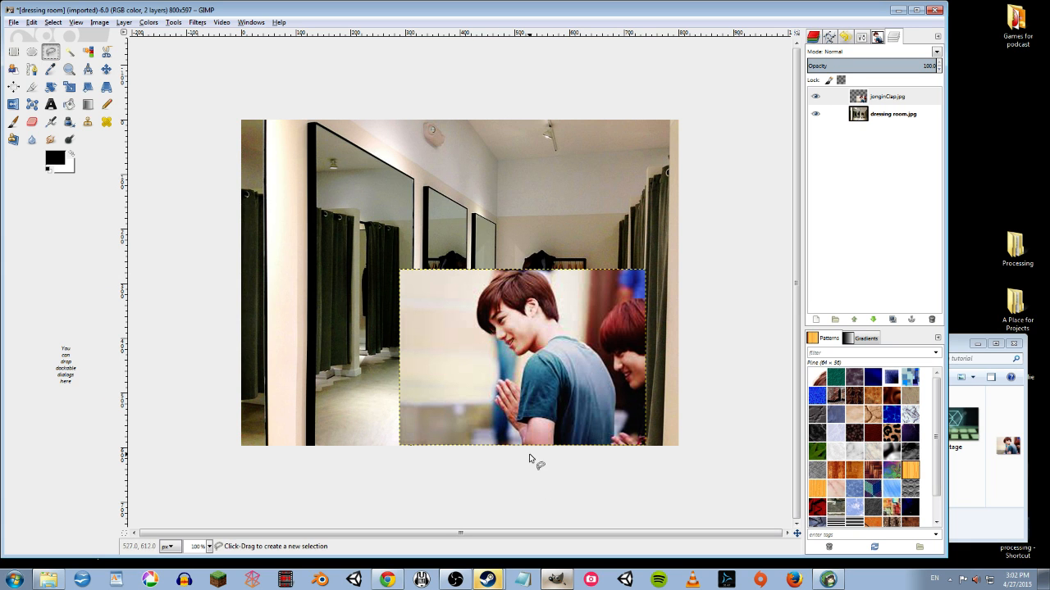
left_click(516, 443)
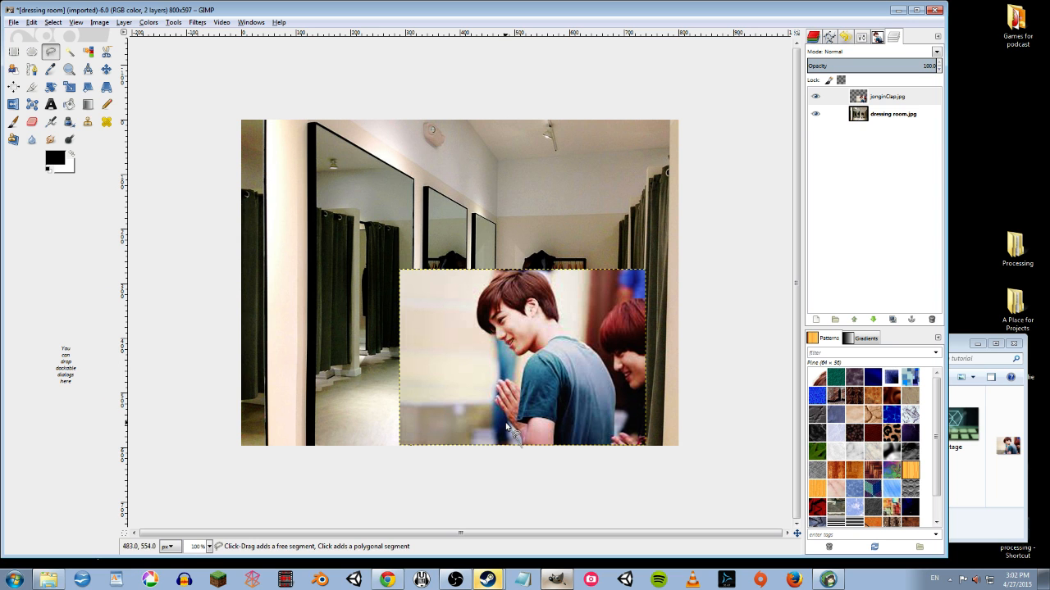
left_click(505, 422)
left_click(492, 394)
left_click(498, 381)
left_click(509, 377)
left_click(518, 378)
left_click(522, 366)
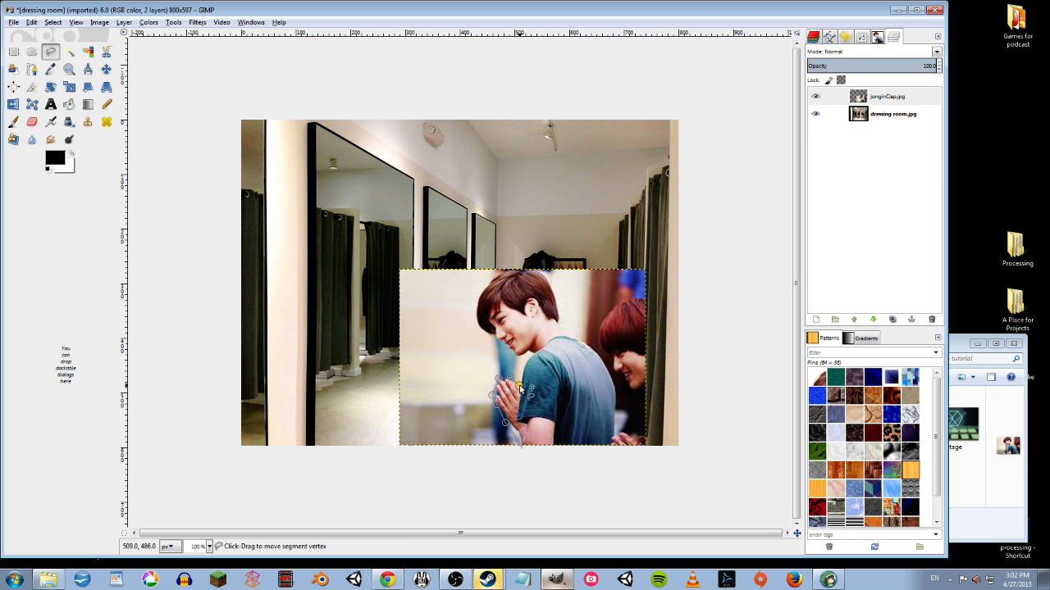
left_click(535, 373)
left_click(525, 353)
mouse_move(515, 359)
left_mouse_down()
mouse_move(470, 309)
mouse_move(496, 275)
mouse_move(552, 275)
left_mouse_up()
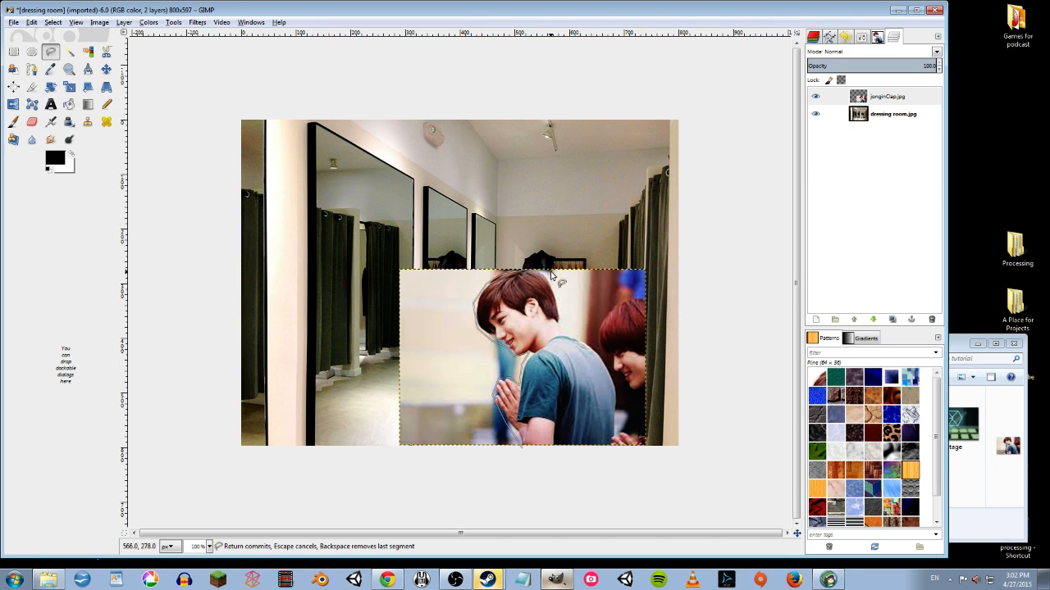
left_click_drag(573, 338, 605, 358)
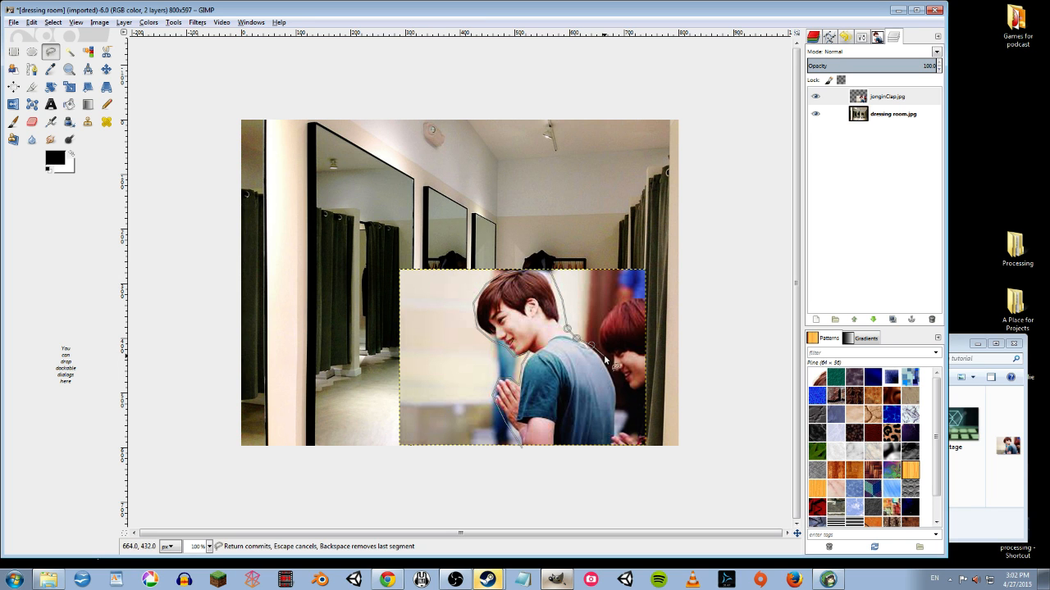
left_click(617, 416)
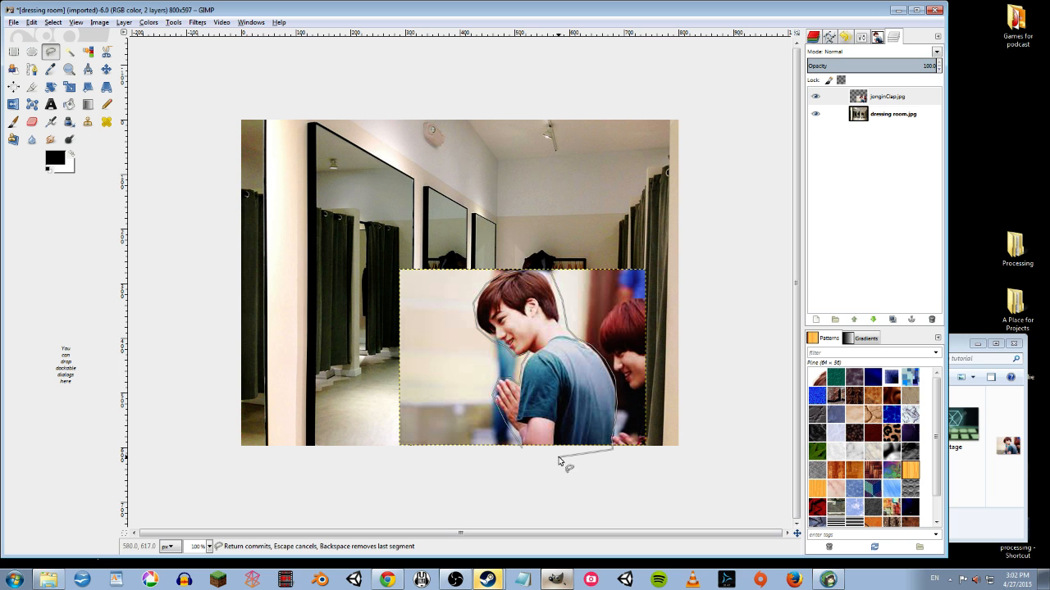
left_click(530, 452)
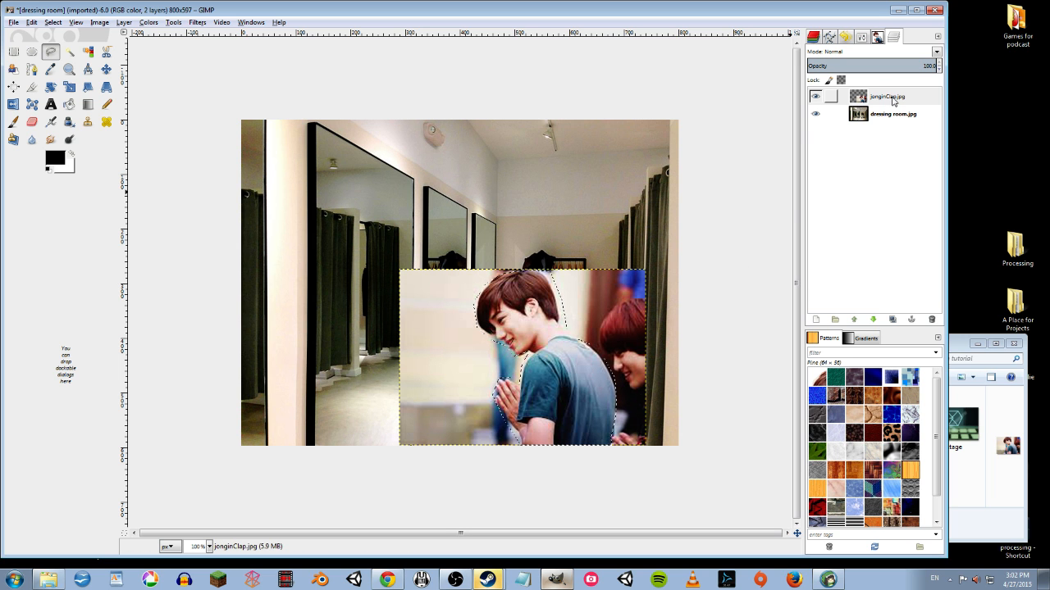
Step: Cut the selected figure from the jonginClap.jpg layer and paste it as a new image
left_click(895, 101)
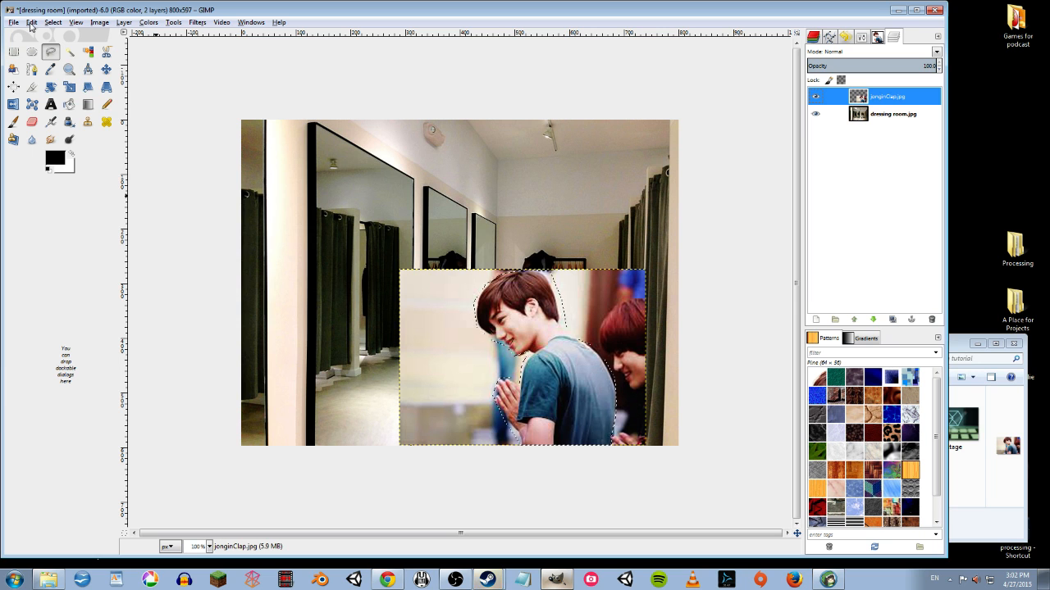
left_click(30, 23)
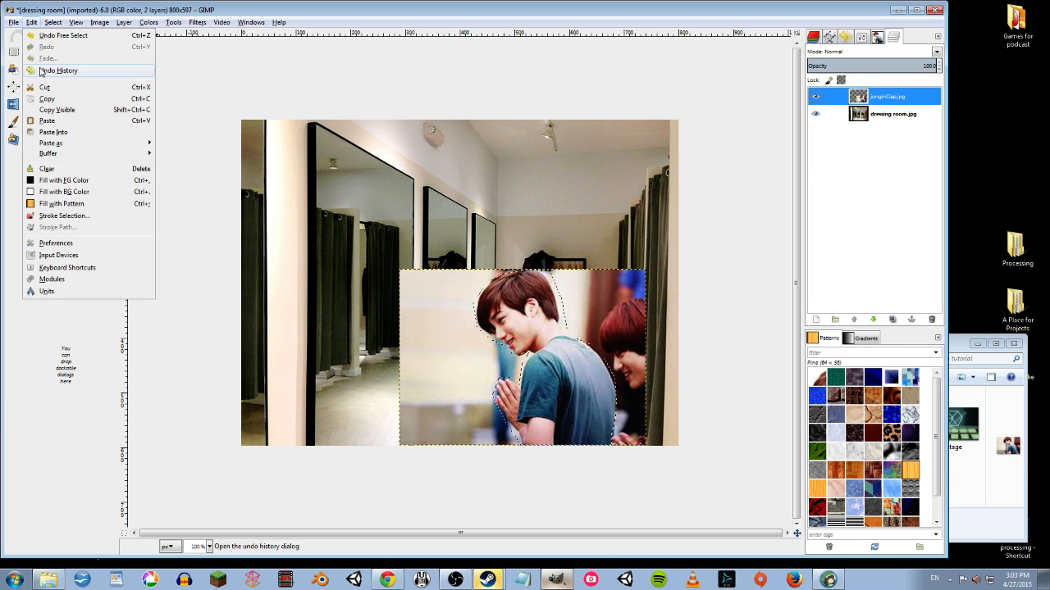
left_click(47, 89)
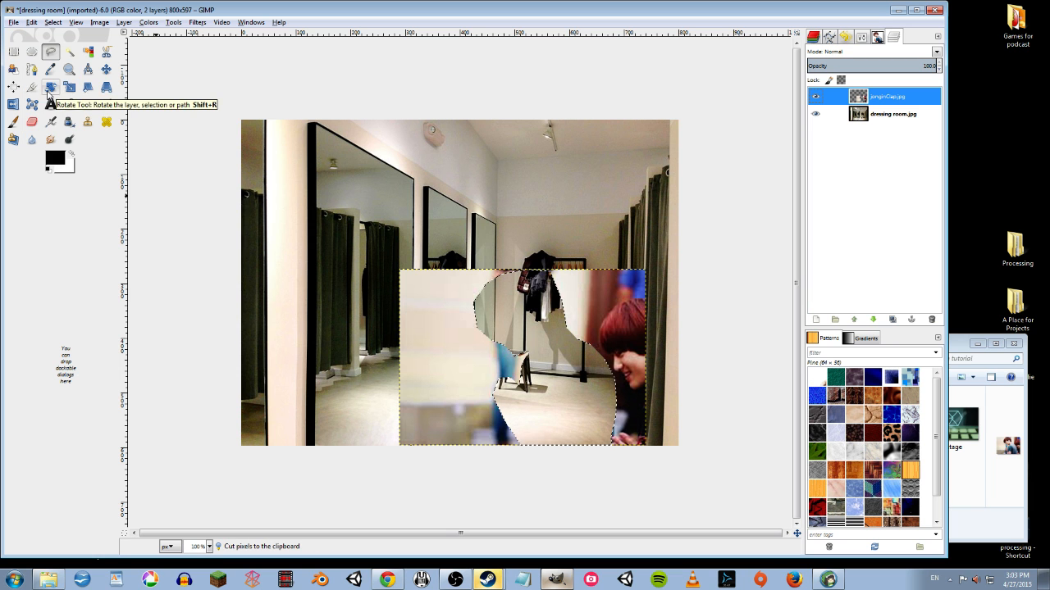
left_click(31, 23)
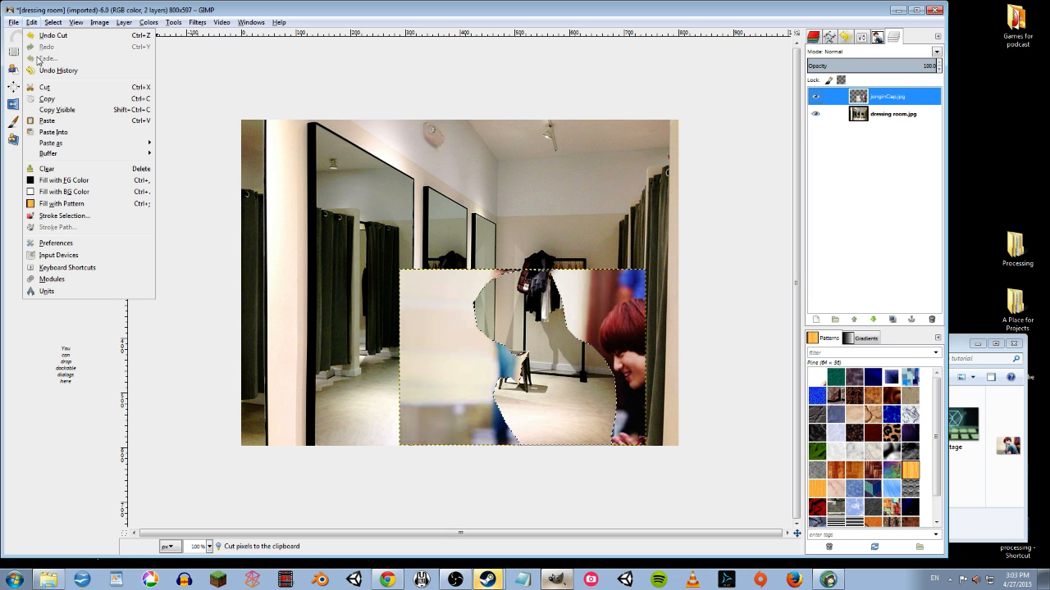
mouse_move(64, 146)
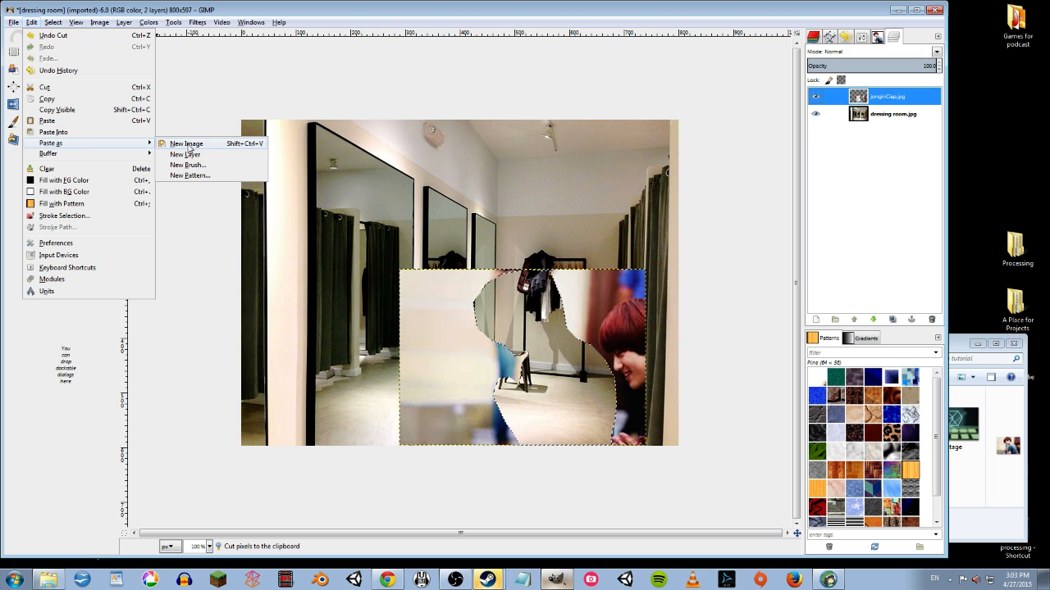
left_click(187, 145)
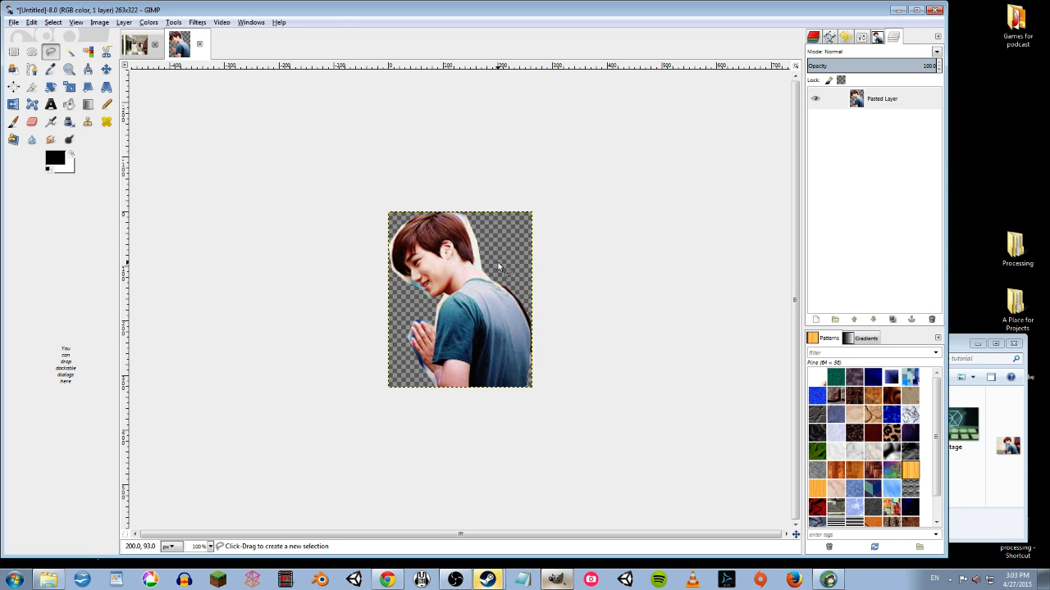
Step: Export the cut-out figure as jongin.png to the capture folder with the default PNG options
left_click(14, 23)
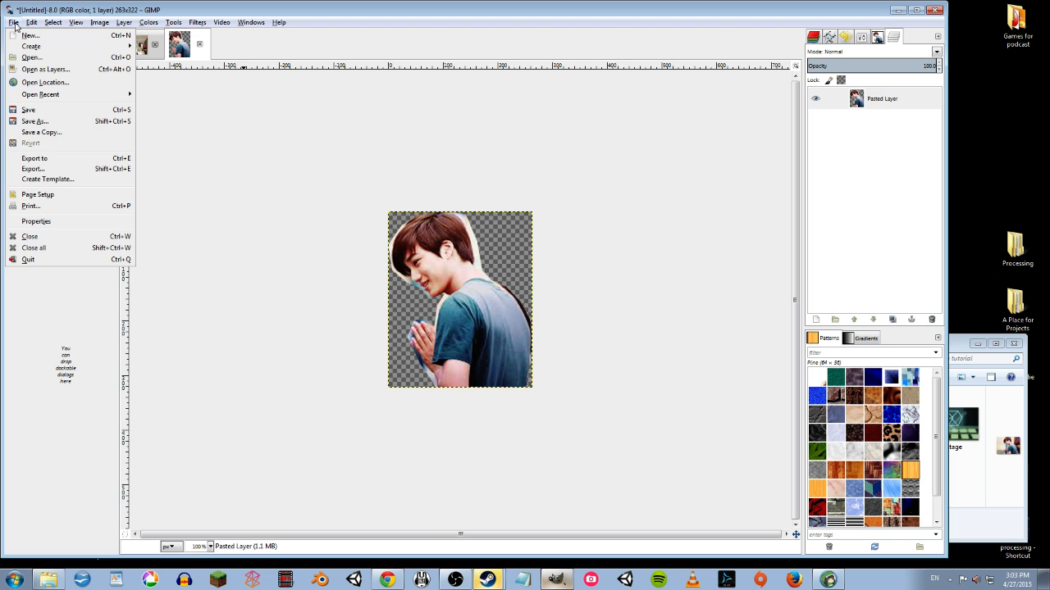
left_click(32, 169)
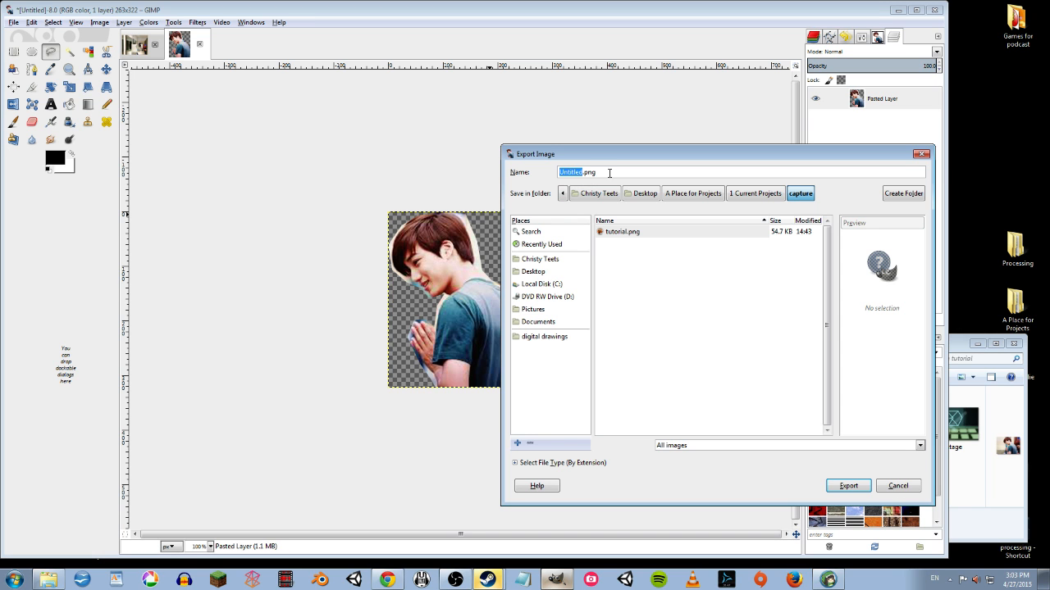
type("untiled.jp")
left_click_drag(627, 170, 516, 175)
type("jongin")
left_click(848, 486)
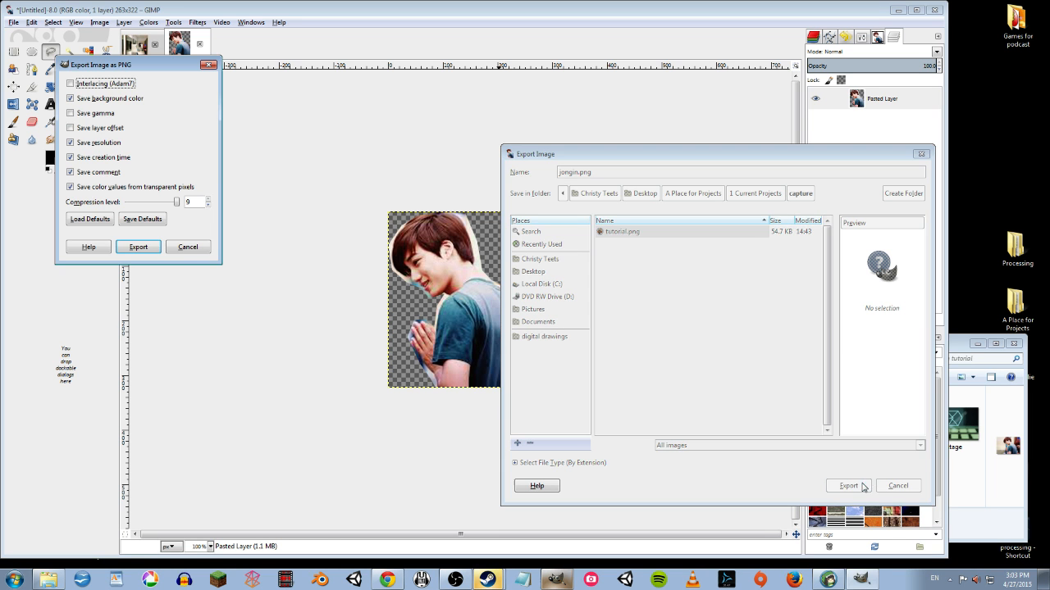
left_click(140, 247)
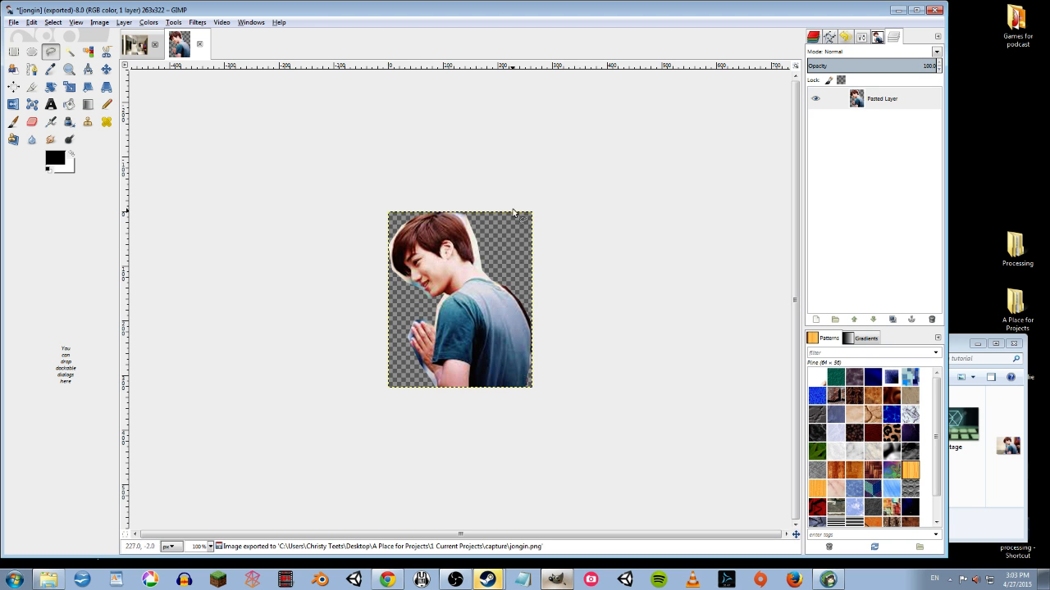
Step: Return to the dressing room image and hide the jonginClap.jpg layer
left_click(967, 491)
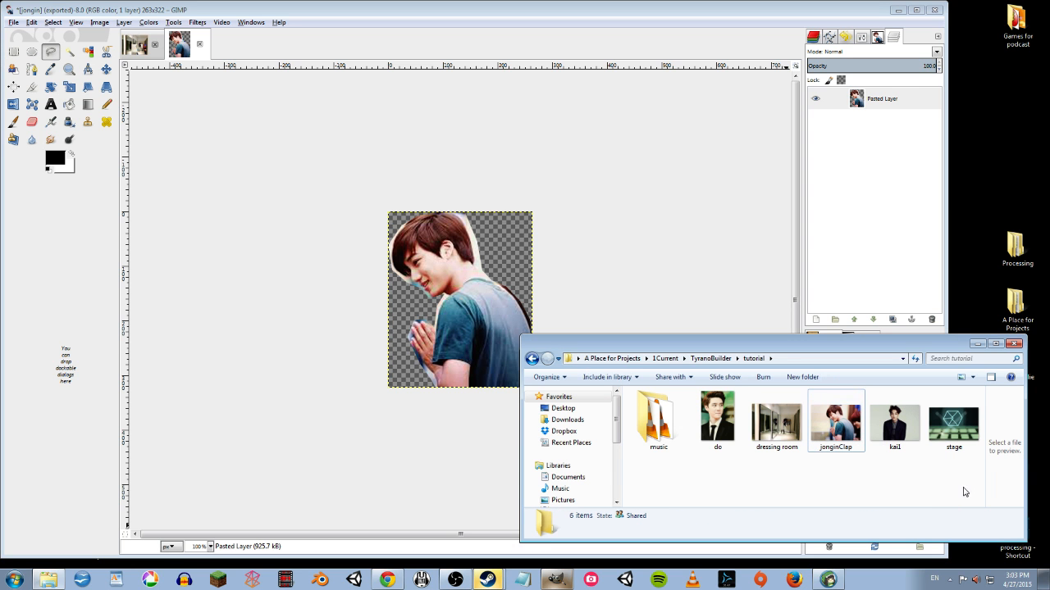
left_click(139, 46)
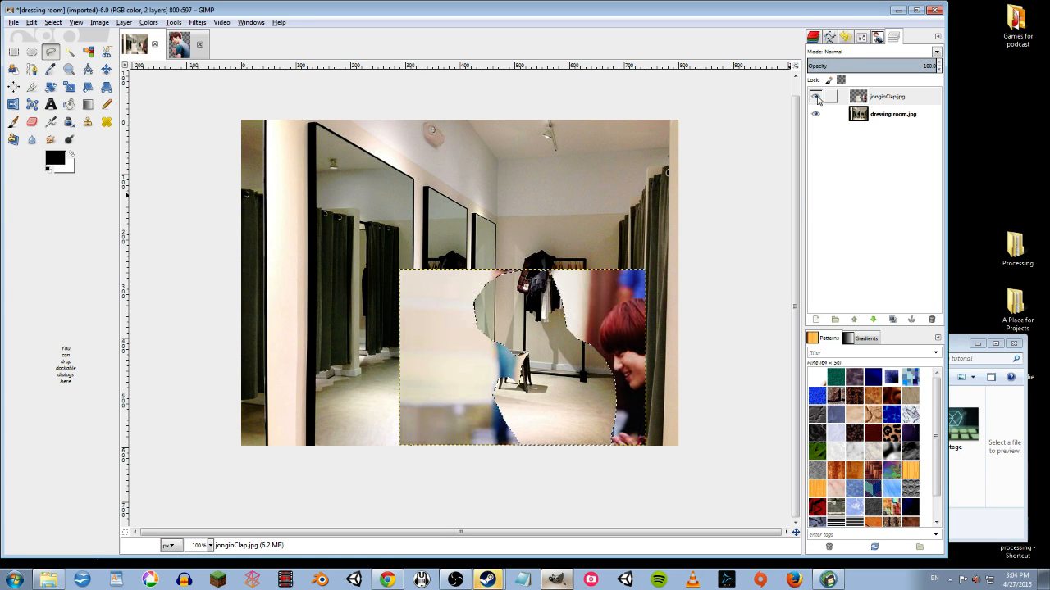
left_click(816, 96)
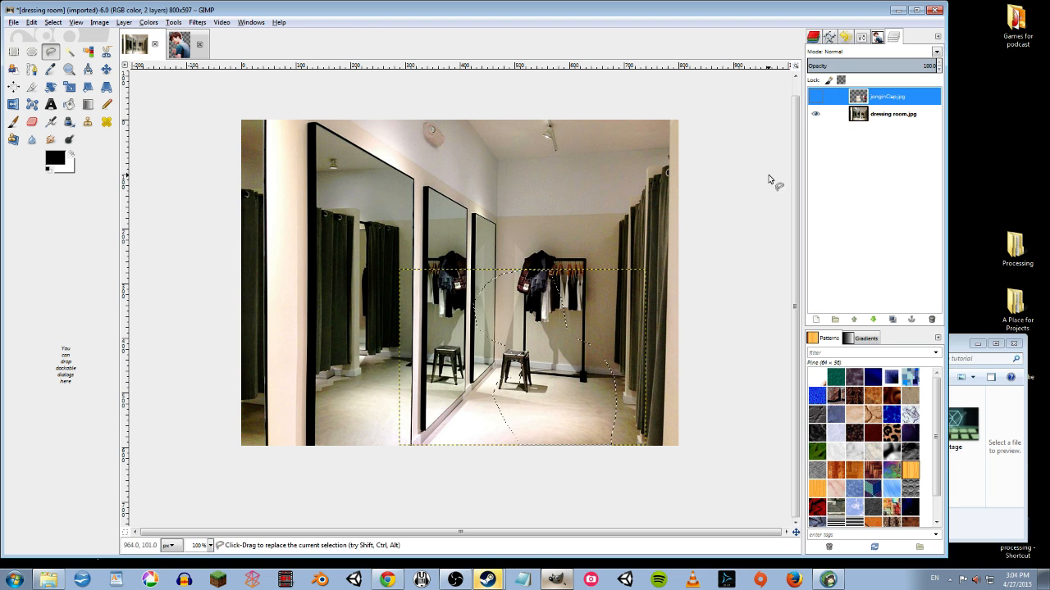
Step: Add the do picture from the tutorial folder as a new layer and move it to the lower left over the mirrors
left_click(982, 491)
left_click_drag(726, 426, 476, 316)
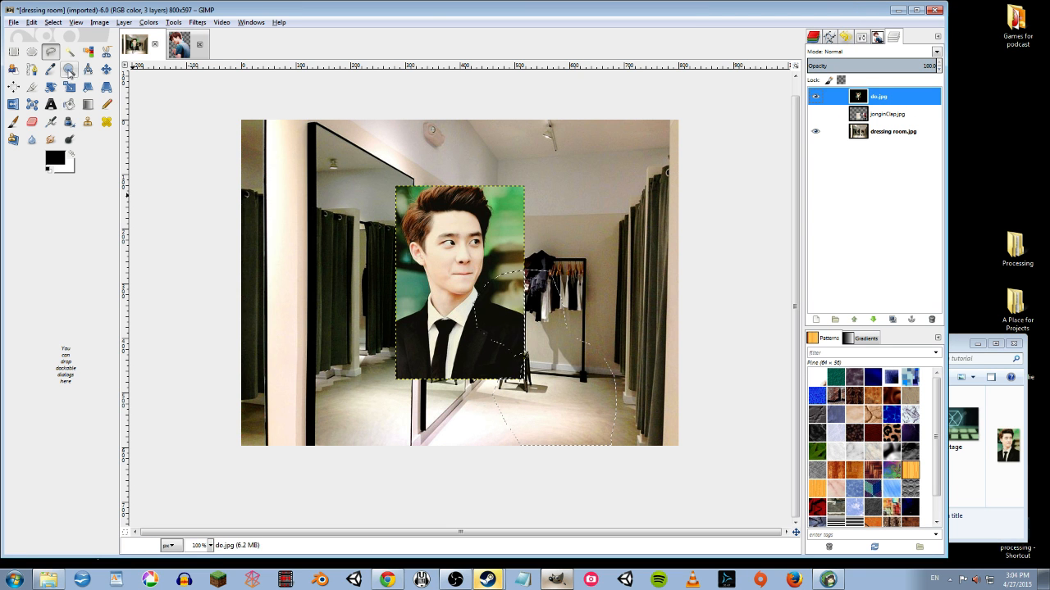
left_click(106, 70)
left_click_drag(427, 259, 330, 312)
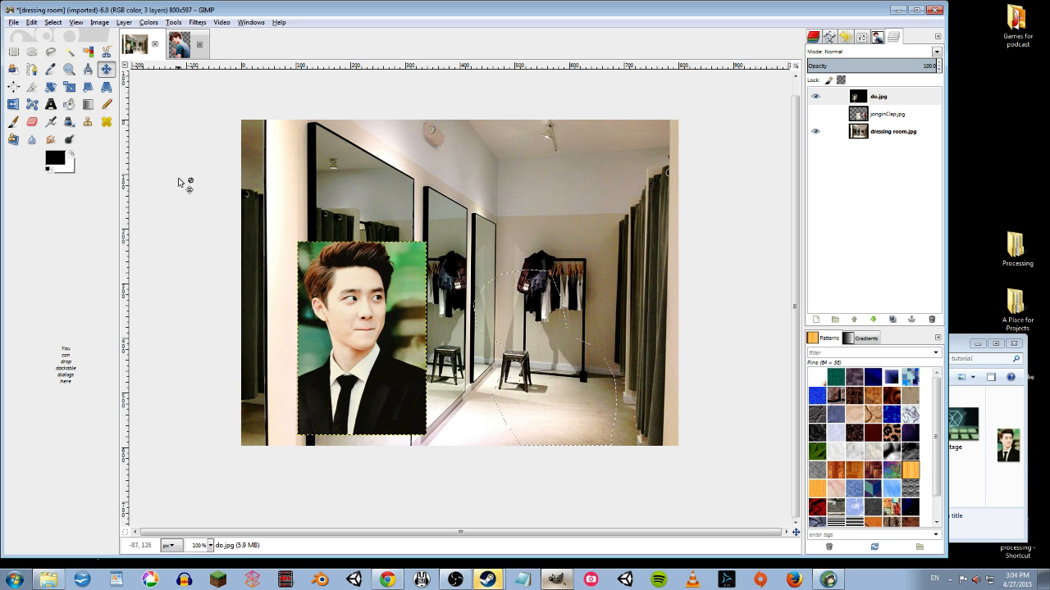
Step: Outline the man in the black suit on the do.jpg layer with a closed Free Select selection
left_click(51, 50)
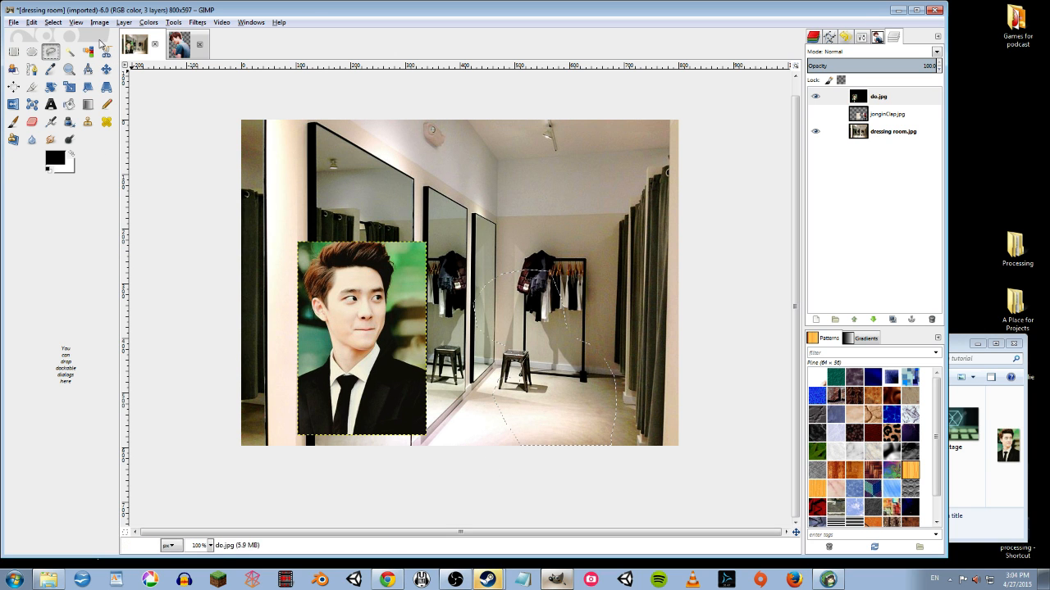
double_click(51, 51)
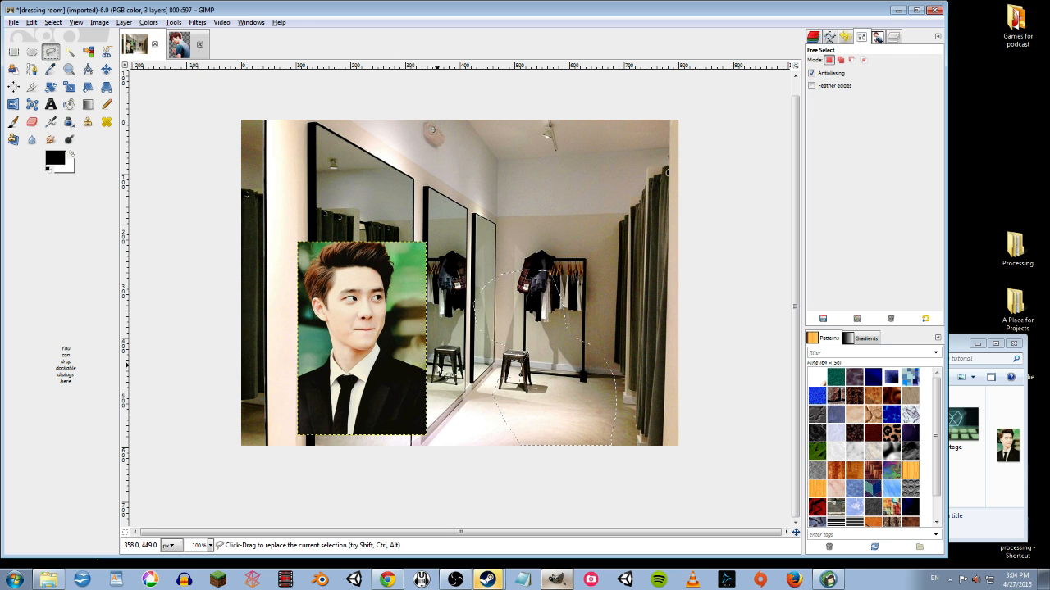
left_click(392, 355)
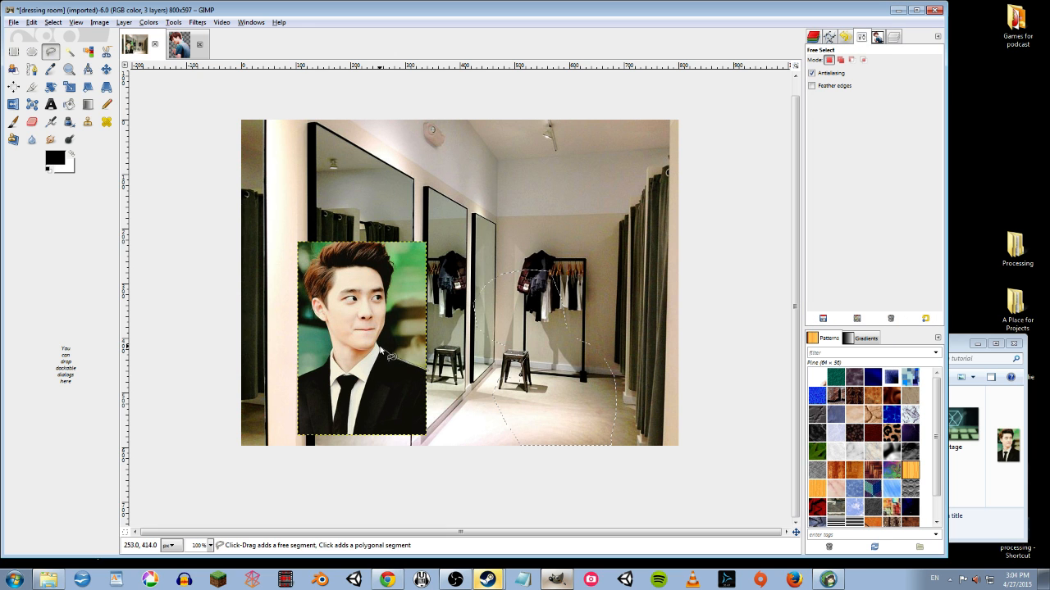
mouse_move(385, 325)
left_mouse_down()
mouse_move(398, 272)
mouse_move(382, 242)
mouse_move(326, 239)
mouse_move(314, 315)
mouse_move(328, 322)
mouse_move(336, 351)
mouse_move(294, 379)
mouse_move(284, 433)
mouse_move(289, 443)
mouse_move(414, 441)
left_mouse_up()
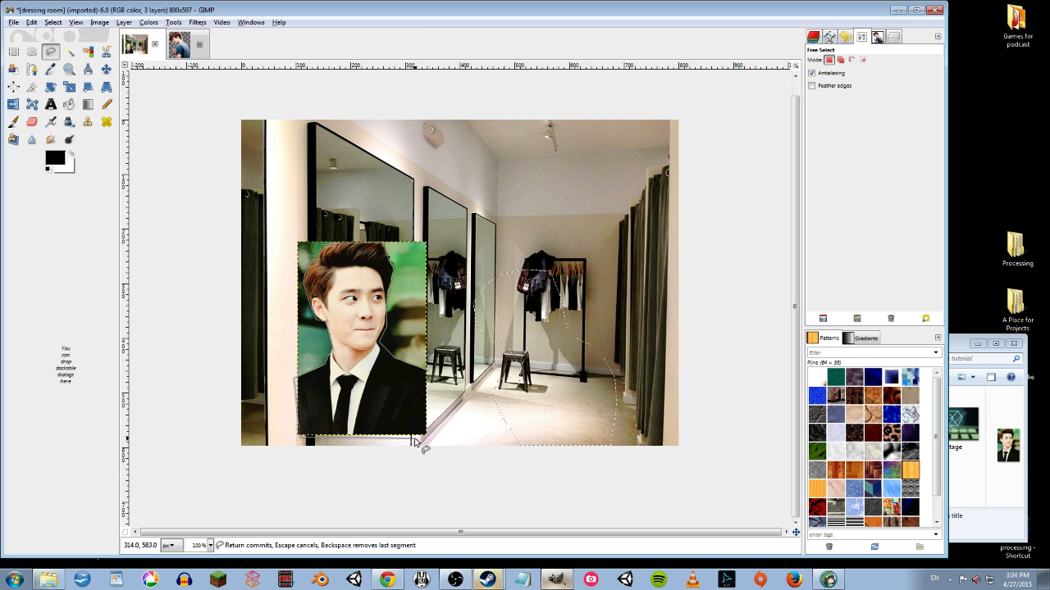
left_click(447, 400)
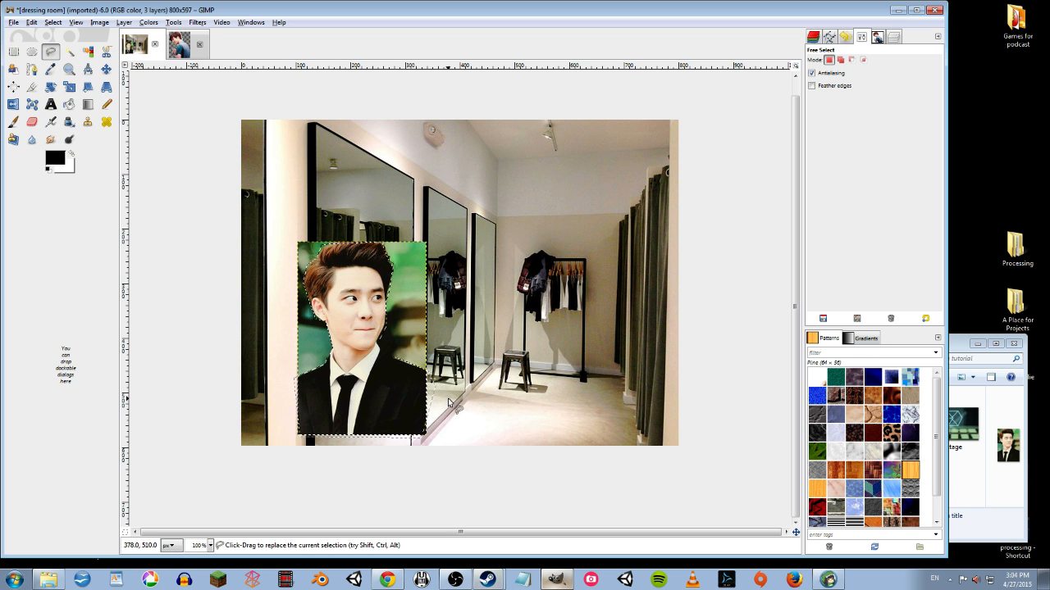
Step: Cut the selected man in the black suit from the do.jpg layer and paste him as a new image
left_click(33, 22)
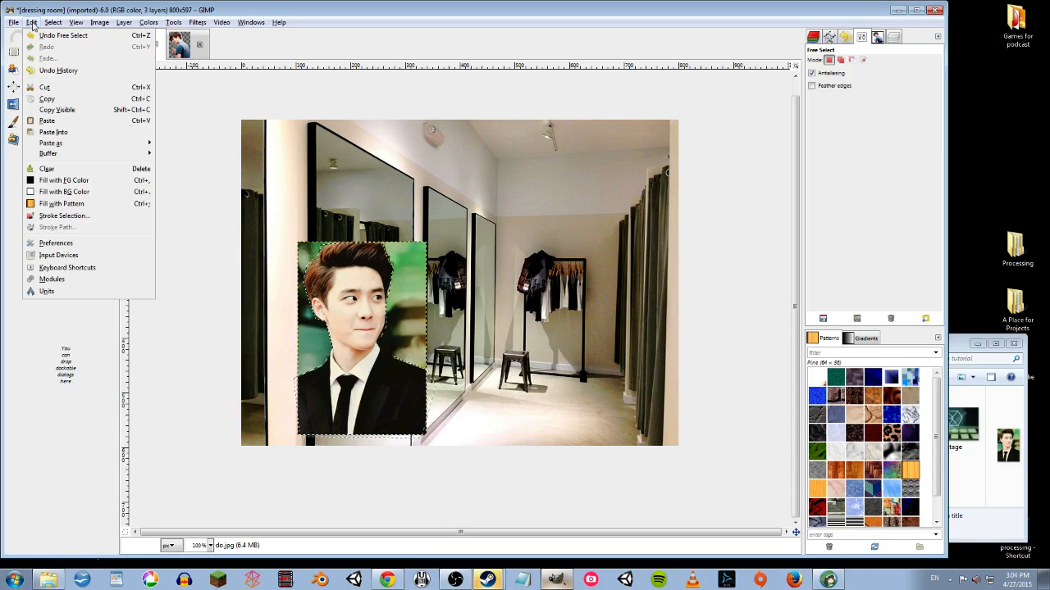
left_click(41, 88)
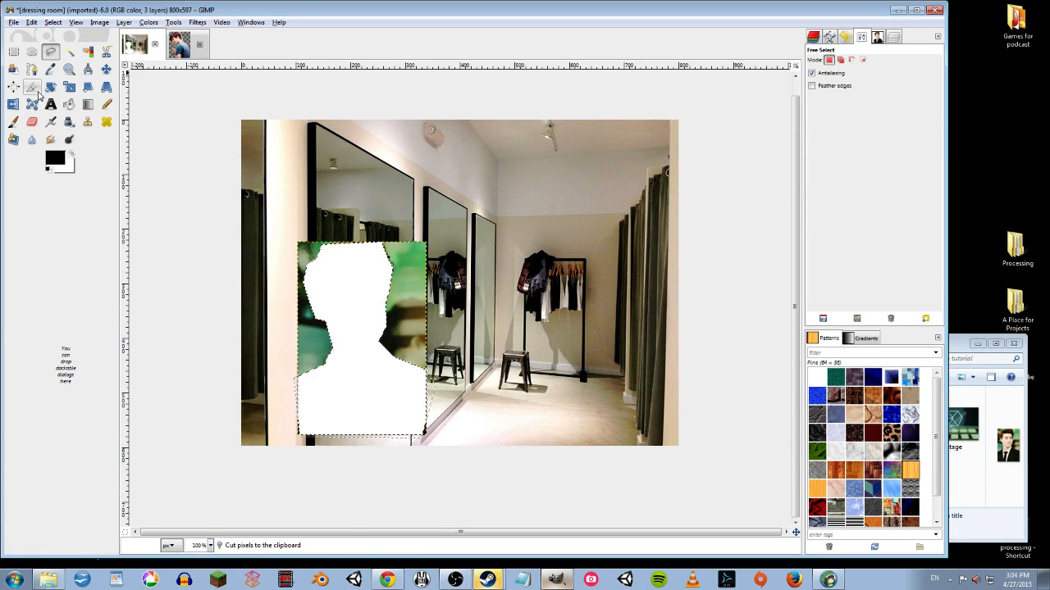
left_click(32, 23)
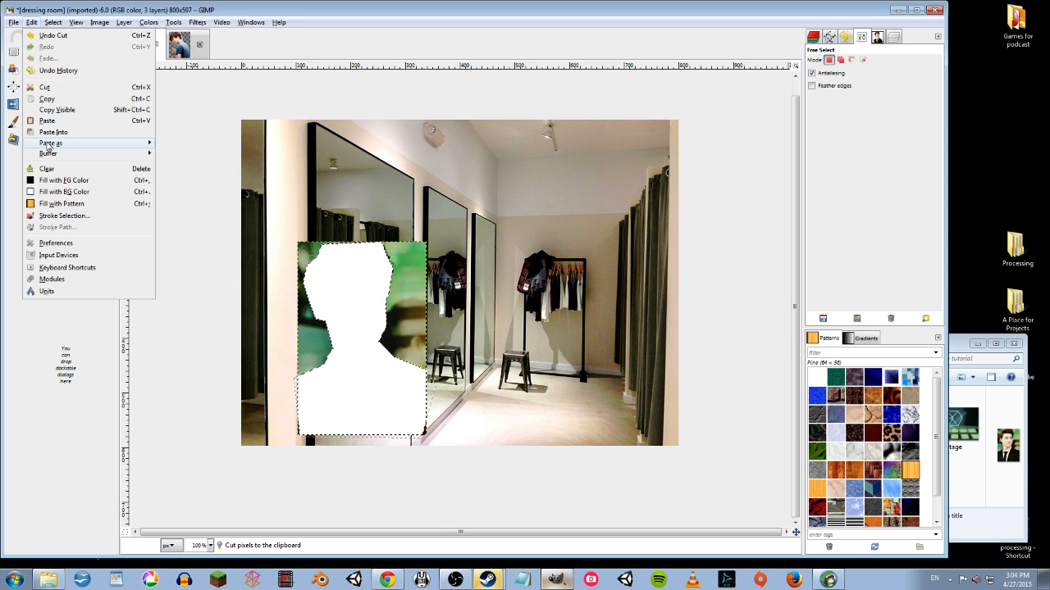
mouse_move(53, 143)
left_click(200, 146)
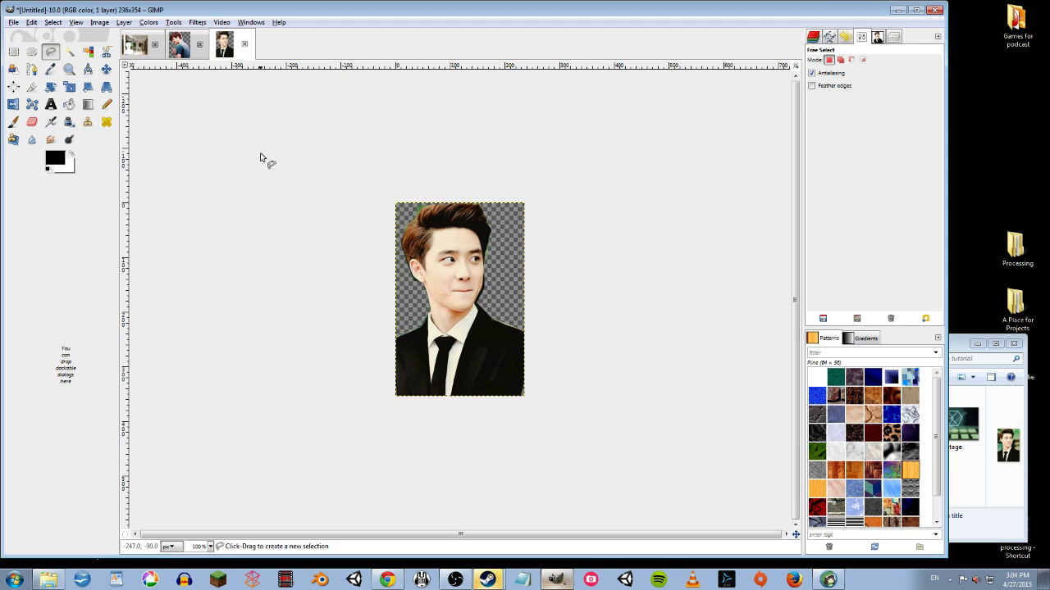
left_click(14, 23)
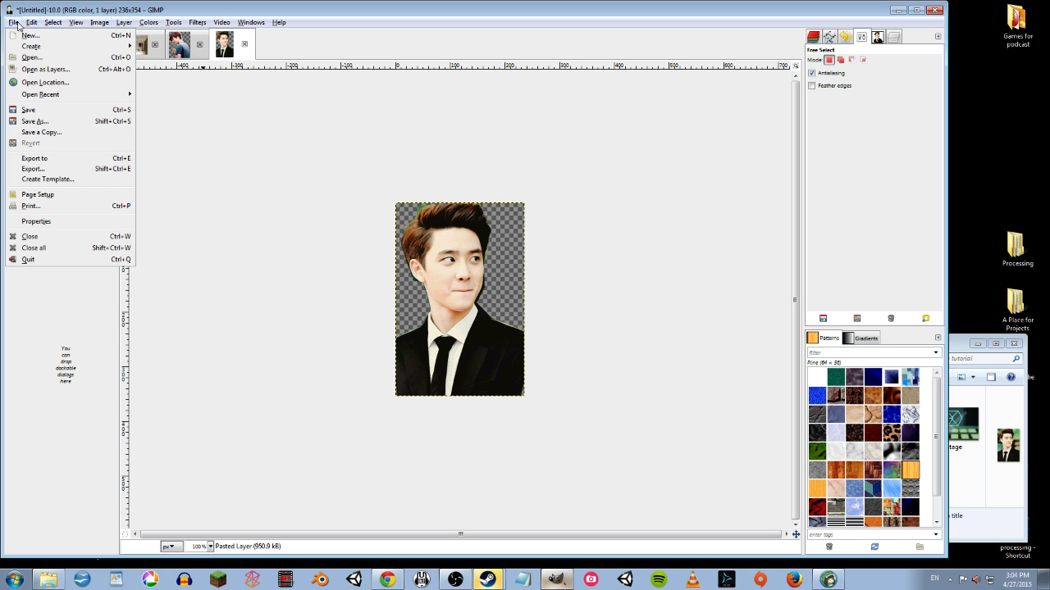
left_click(28, 109)
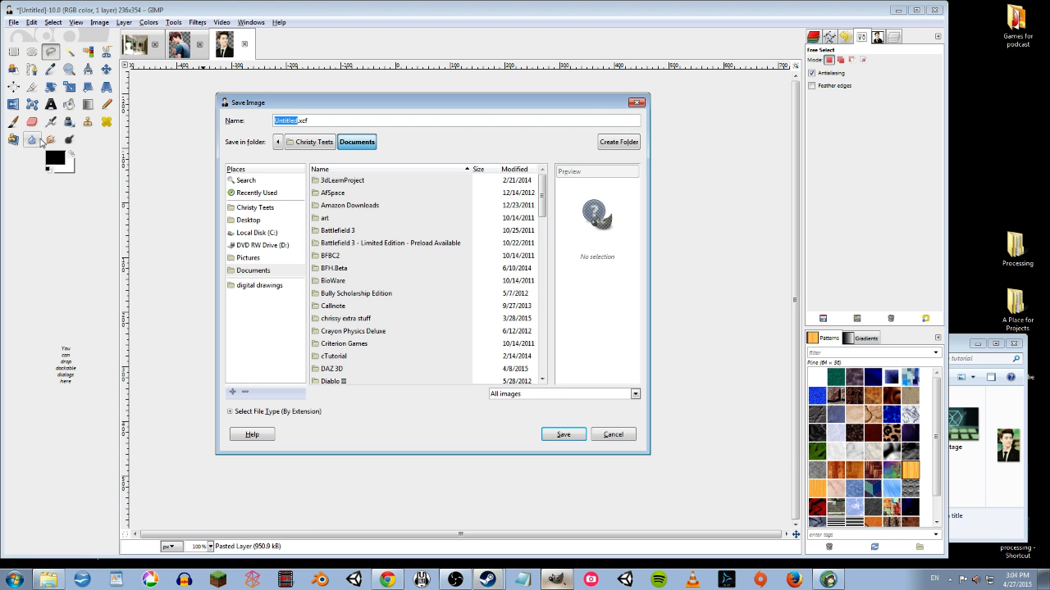
left_click(640, 106)
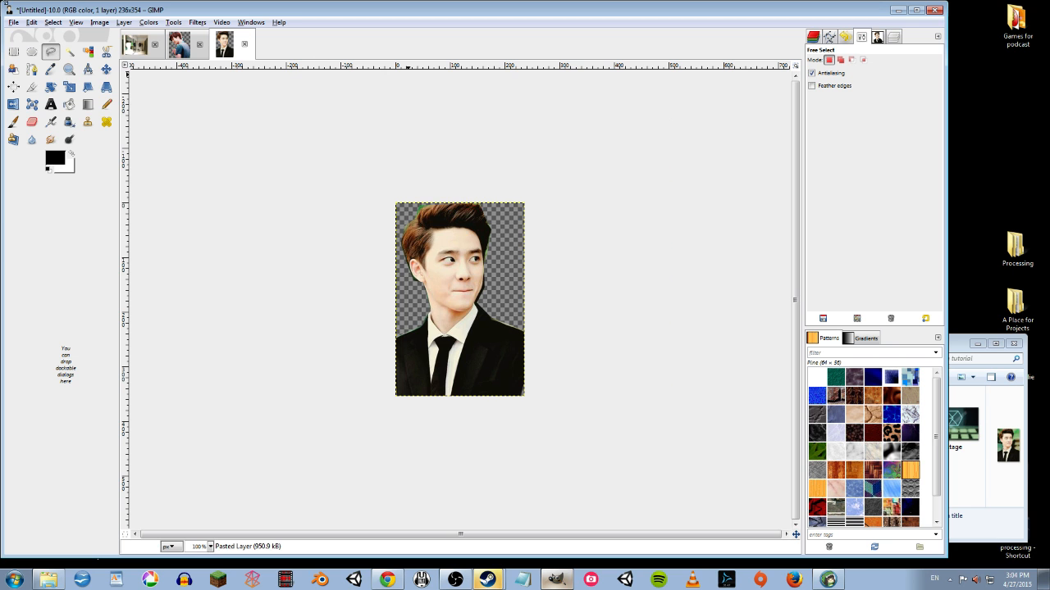
Step: Export the cut-out of the man in the suit as do.png to the capture folder with the default PNG options
left_click(14, 23)
left_click(42, 172)
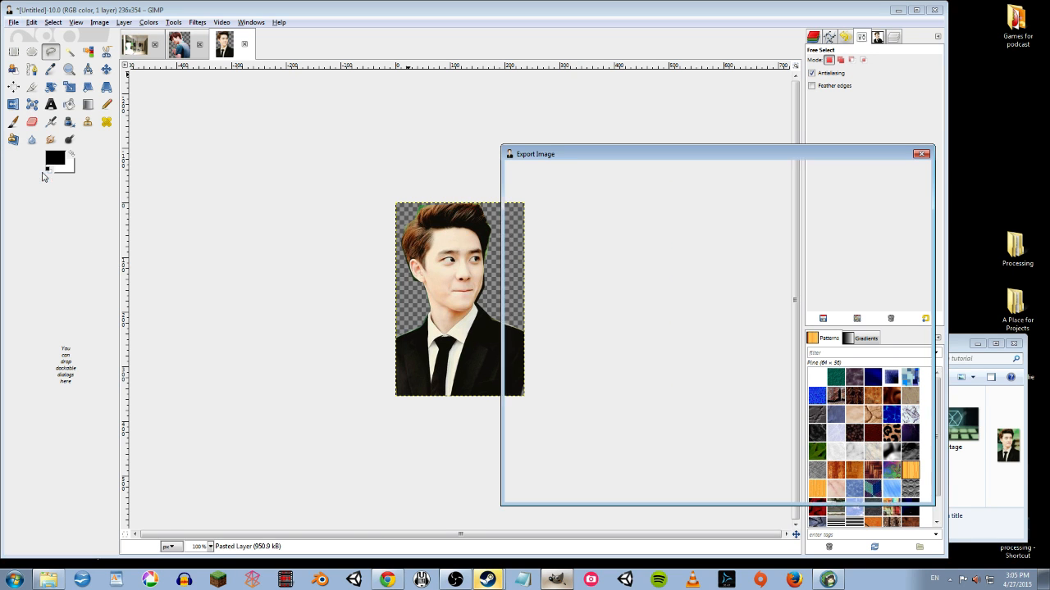
triple_click(578, 173)
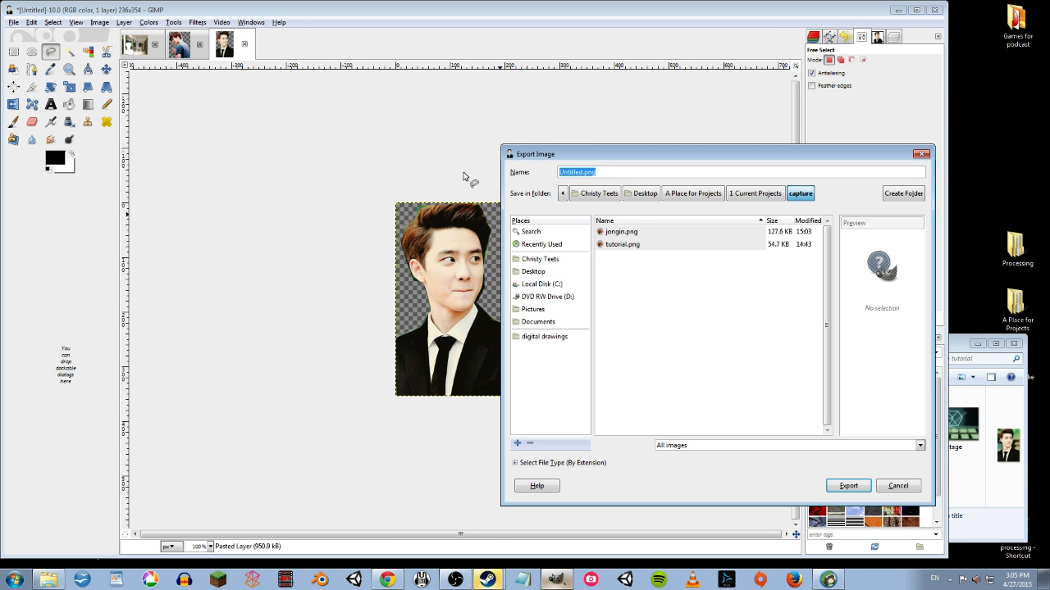
type("do.")
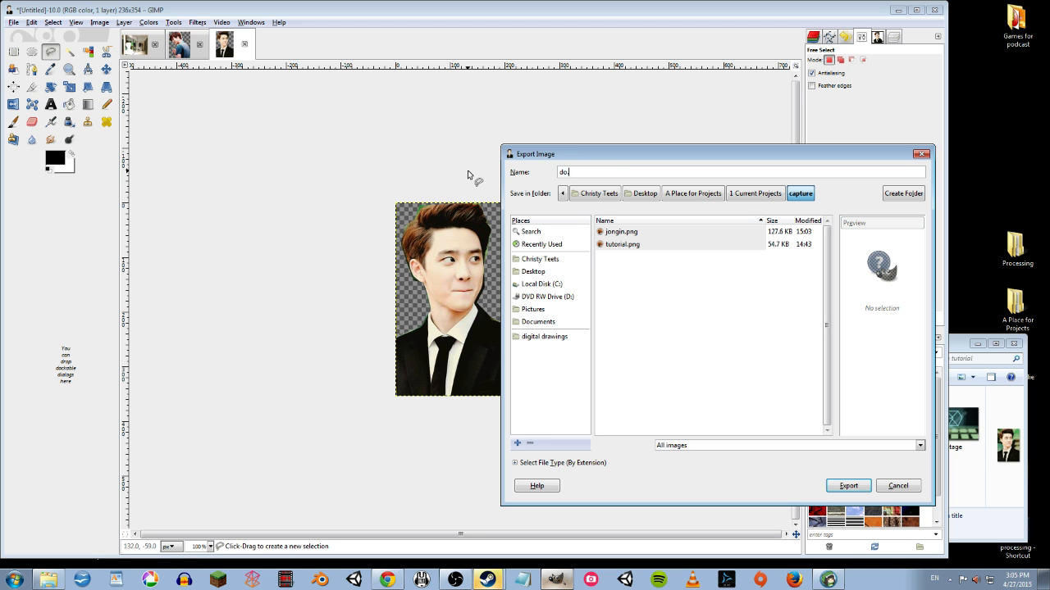
type("png")
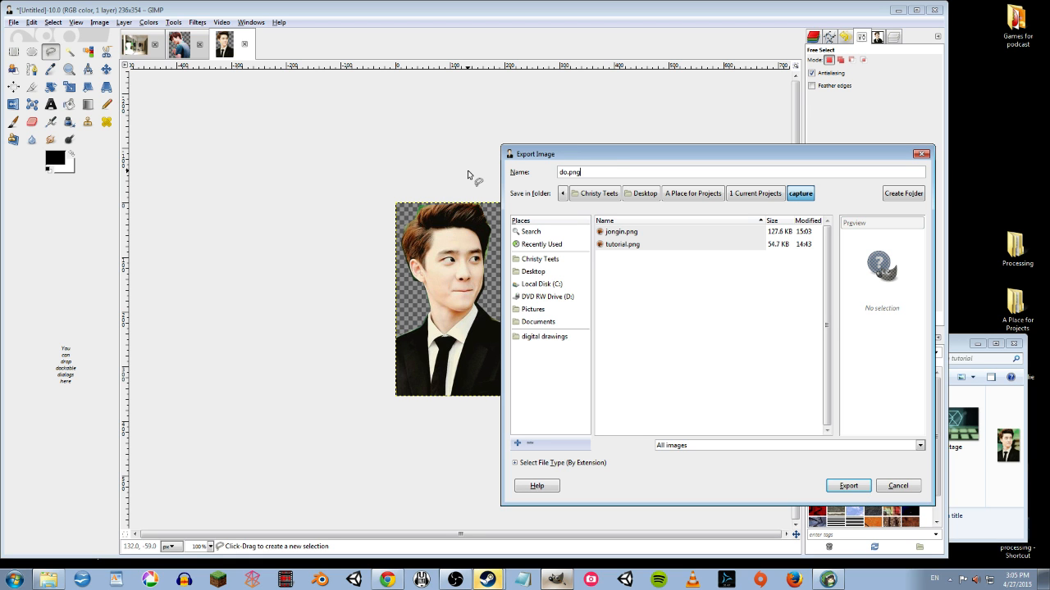
left_click(852, 485)
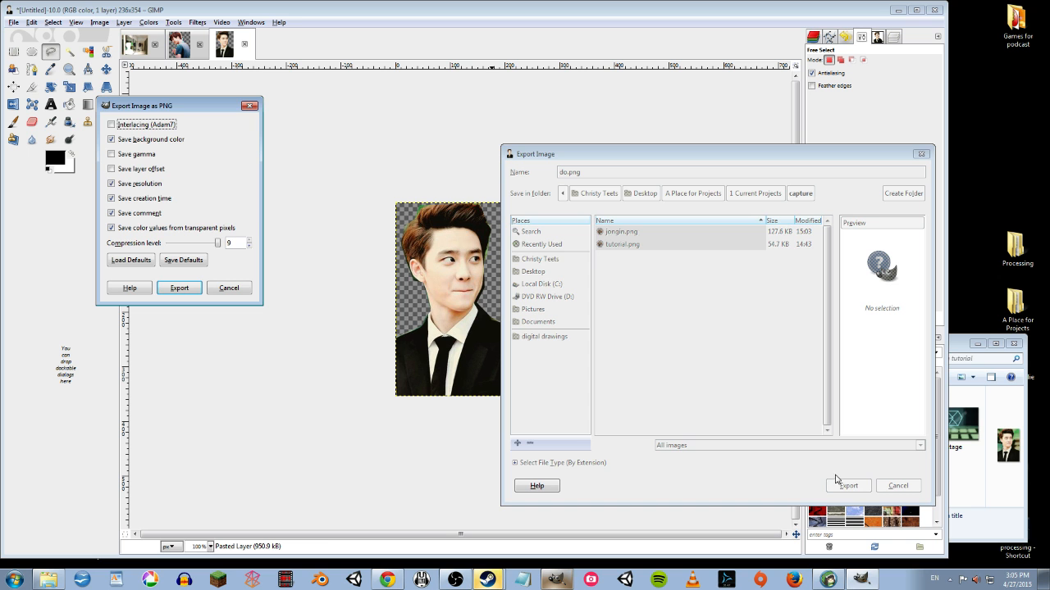
left_click(185, 288)
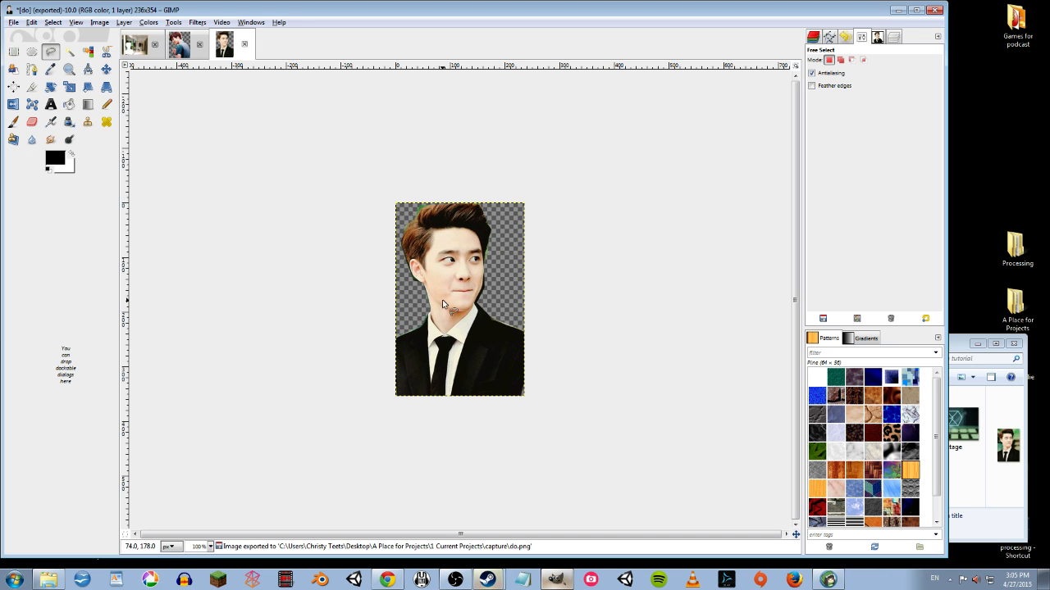
Step: Minimize GIMP, open the capture folder under A Place for Projects > 1 Current Projects, and position its window above the tutorial folder window
left_click(898, 10)
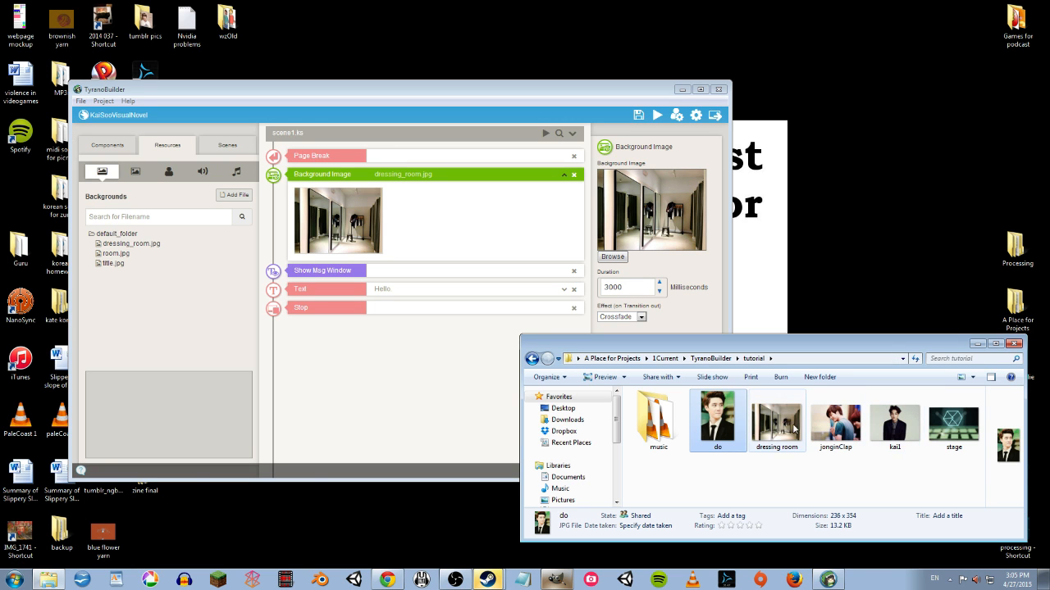
double_click(1007, 314)
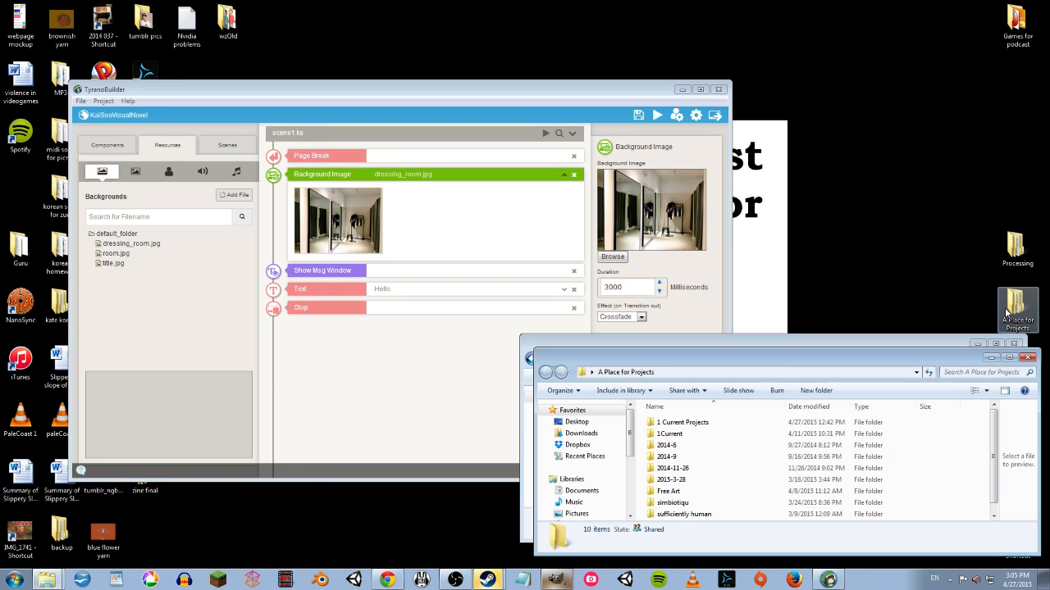
double_click(693, 424)
double_click(667, 409)
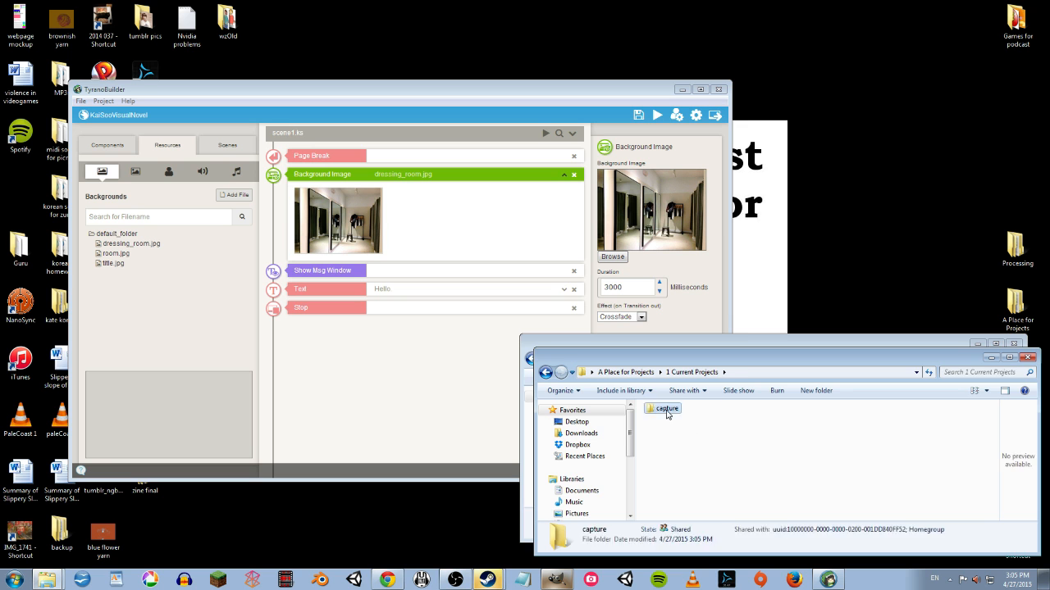
left_click_drag(713, 357, 621, 116)
Step: Move the do and jongin PNG cut-outs from the capture folder into the tutorial folder, and close the capture window
left_click_drag(647, 252, 577, 197)
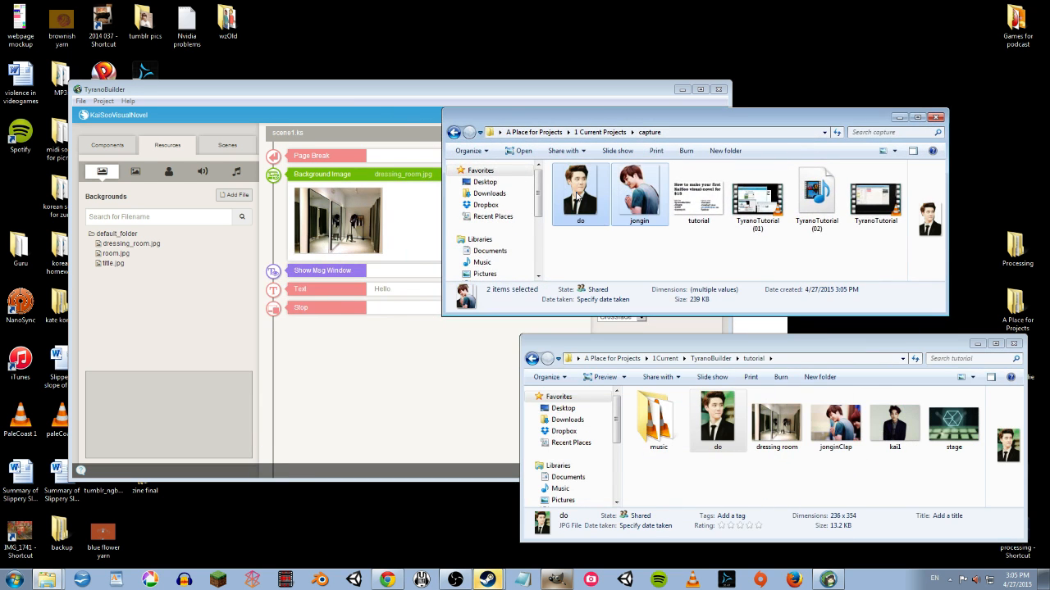
key("ctrl+x")
left_click(696, 478)
key("ctrl+v")
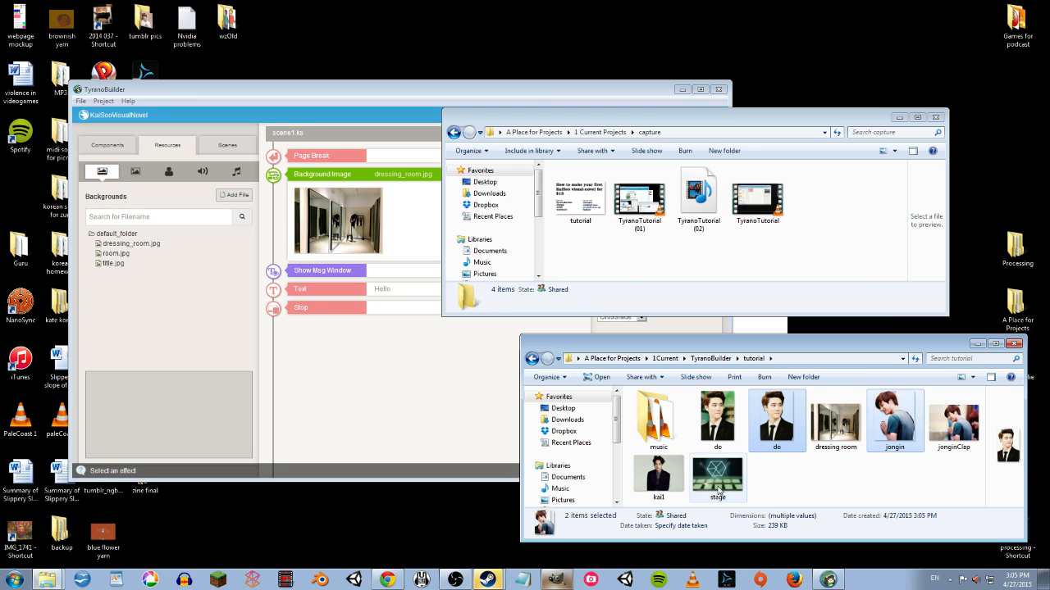
left_click(818, 490)
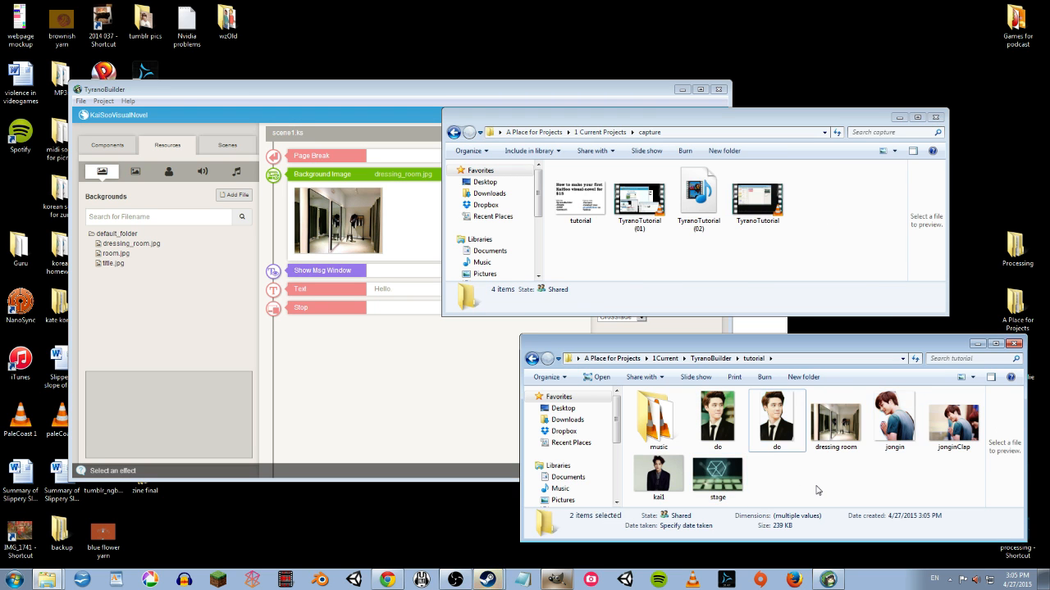
left_click(935, 118)
Step: Switch to TyranoBuilder and arrange its window so the tutorial folder's pictures stay reachable beside it
left_click_drag(825, 346, 906, 289)
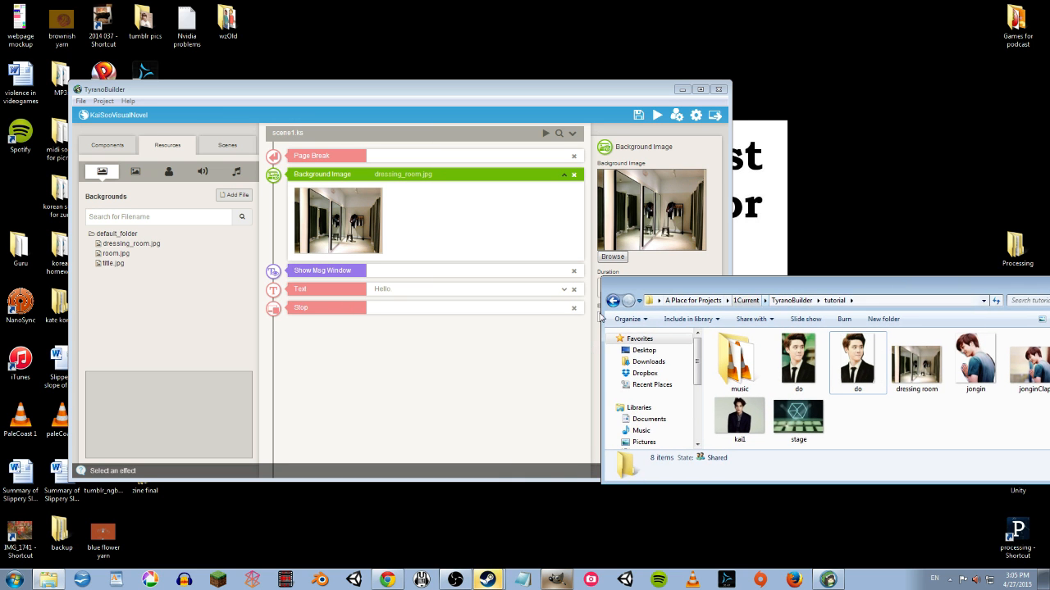
left_click_drag(663, 293, 624, 346)
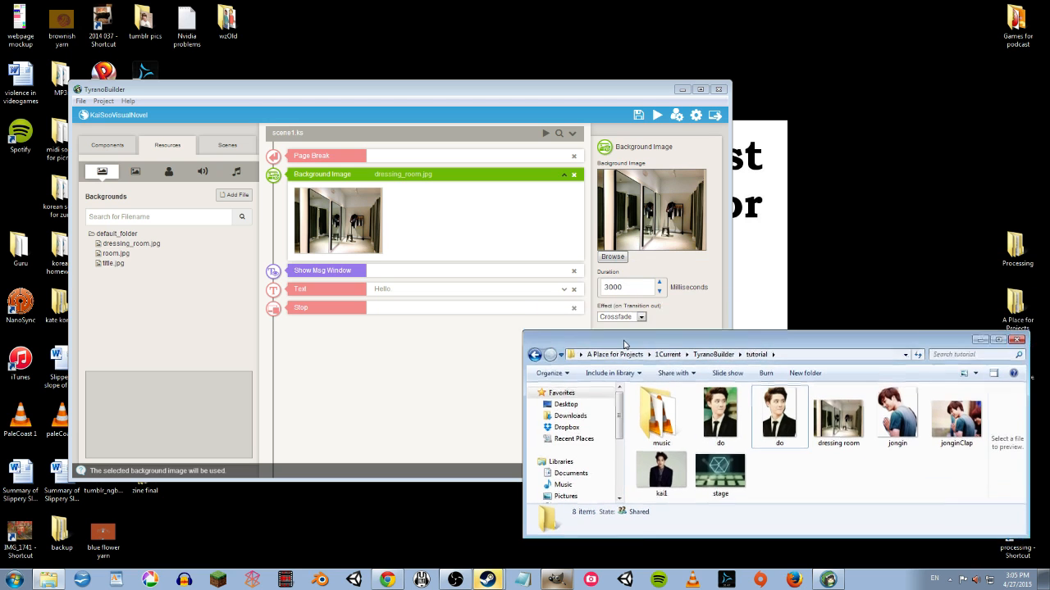
left_click(232, 94)
left_click_drag(243, 89, 222, 81)
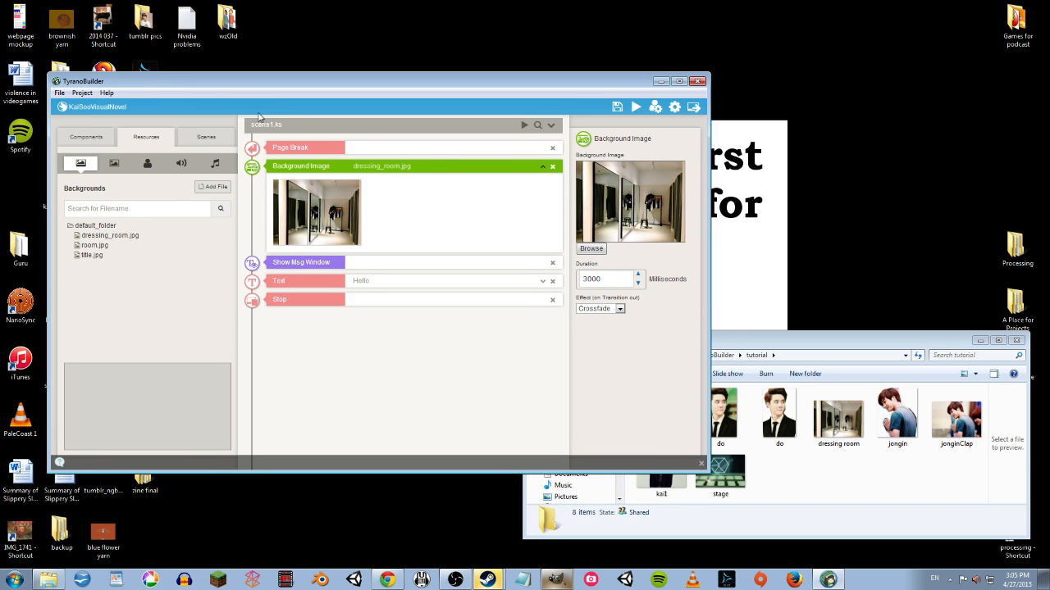
Step: Open the Character Manager from the project's character resources
left_click(102, 140)
left_click(125, 139)
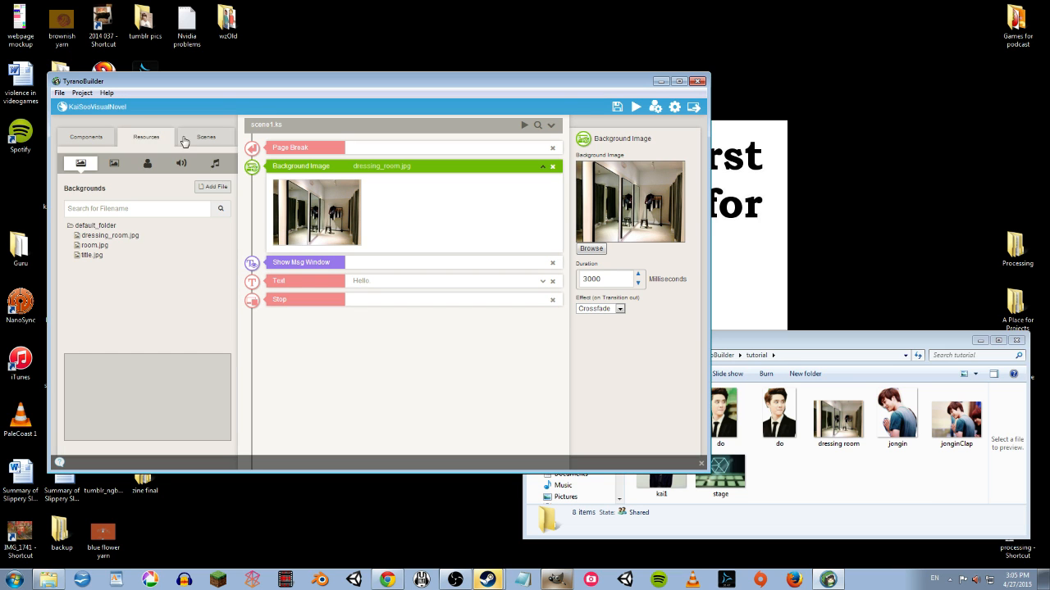
left_click(208, 140)
left_click(148, 140)
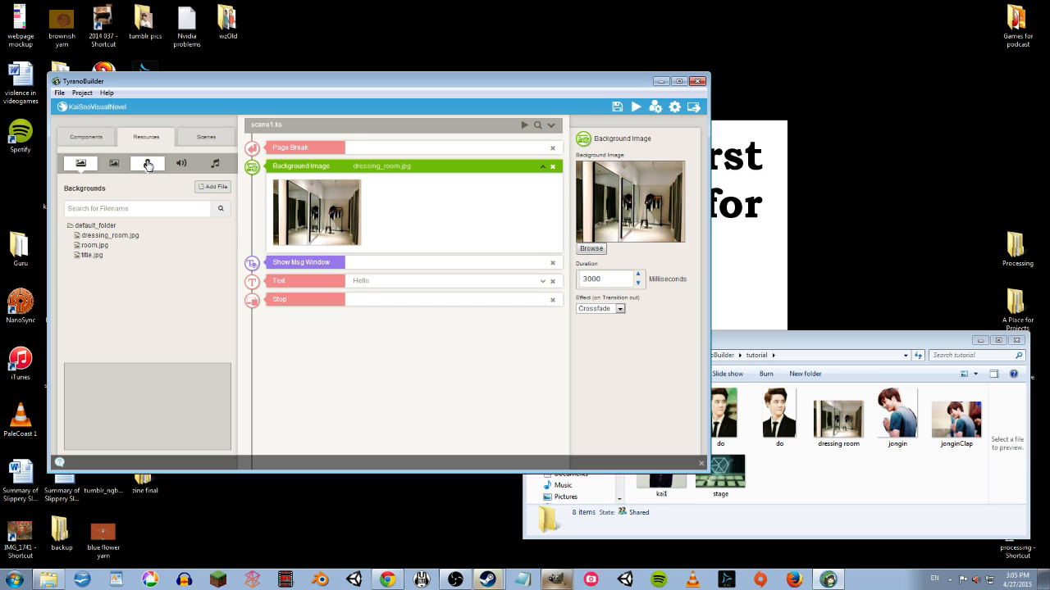
left_click(149, 166)
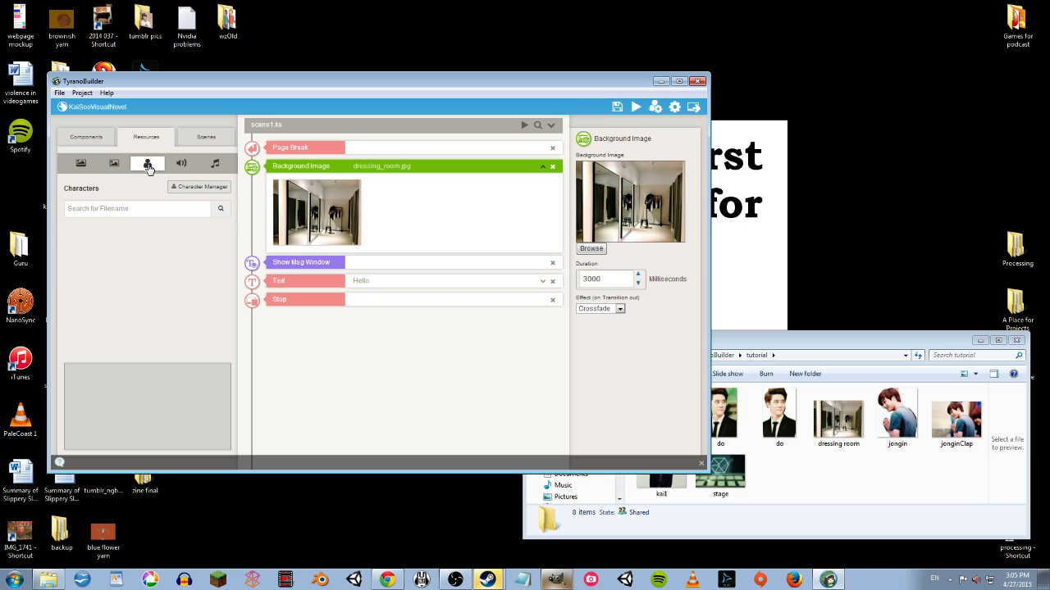
left_click(198, 189)
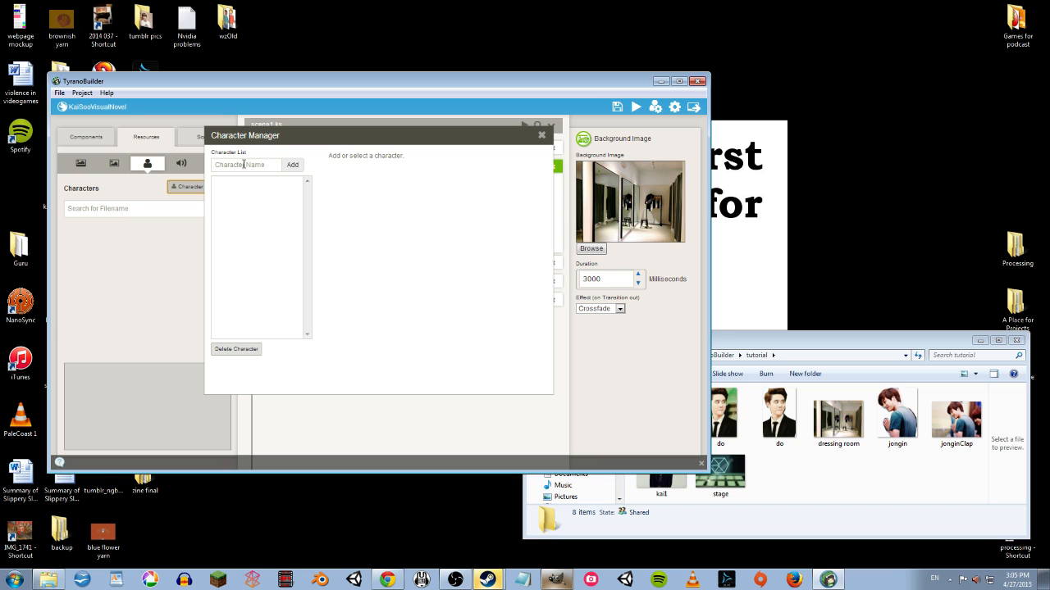
Step: Add two characters named jongin and do to the character list
left_click(213, 165)
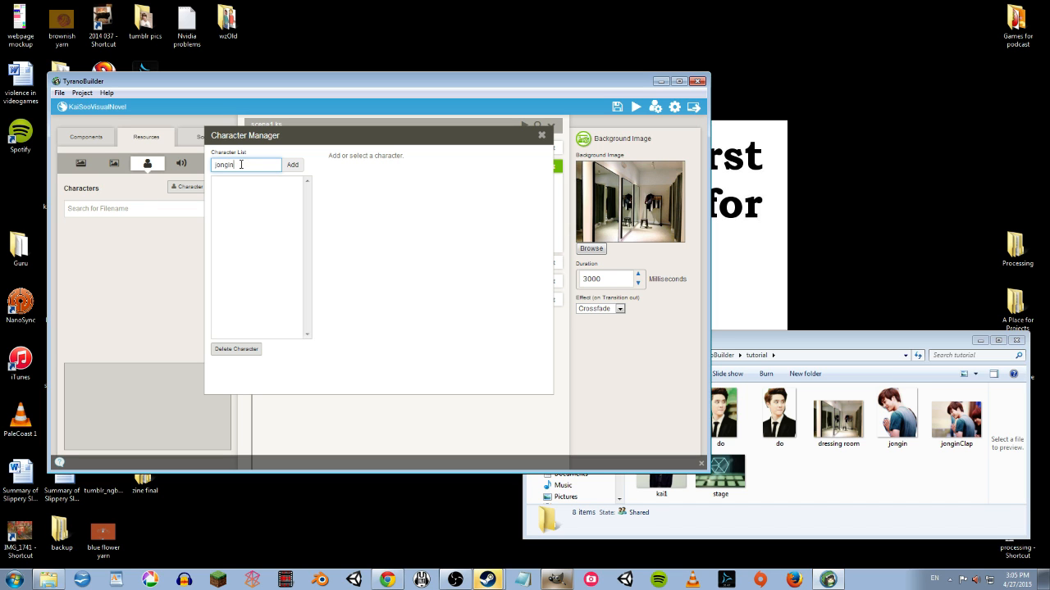
left_click(292, 167)
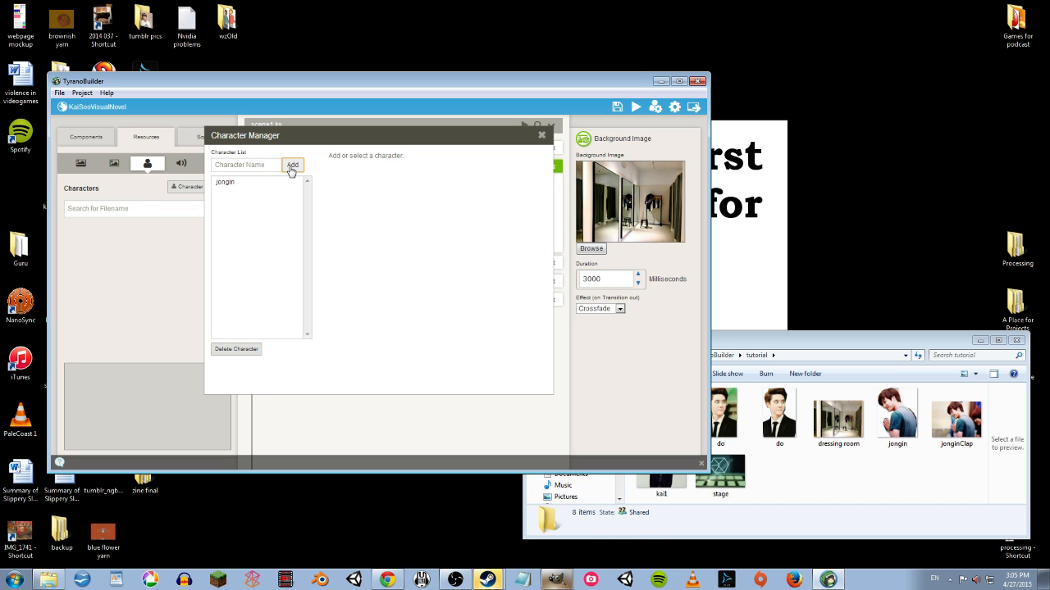
left_click(237, 164)
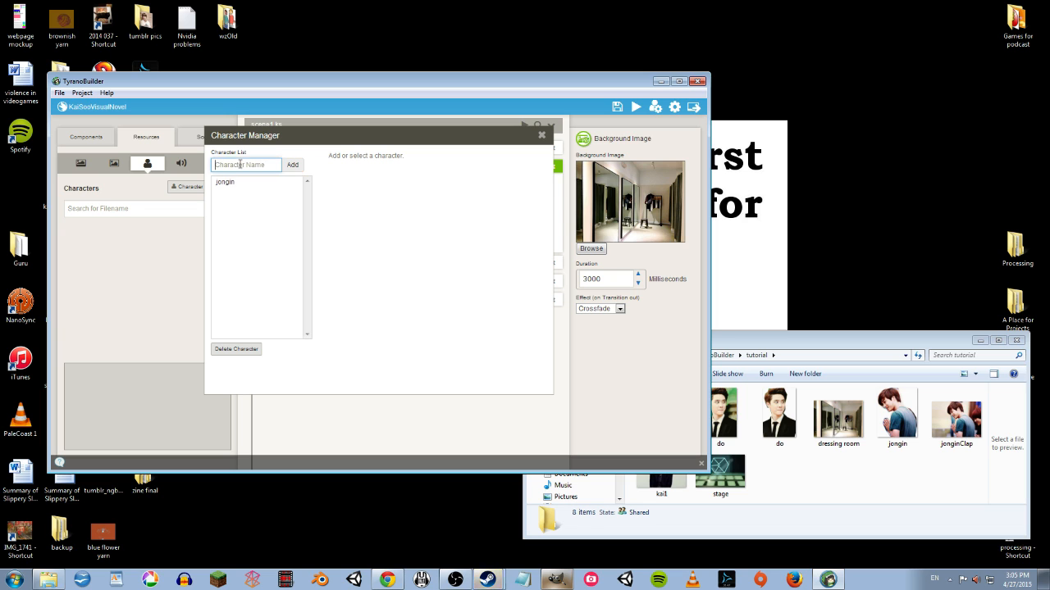
type("do")
left_click(293, 166)
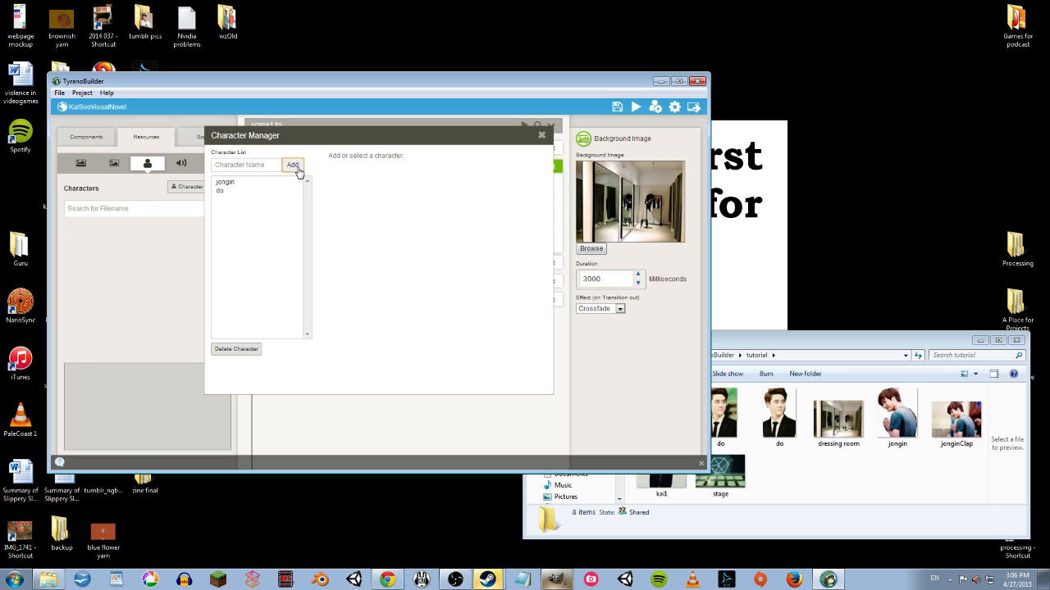
Step: Assign jongin.png to the jongin character and do.png to the do character from the tutorial folder, and minimize the folder window
left_click(228, 186)
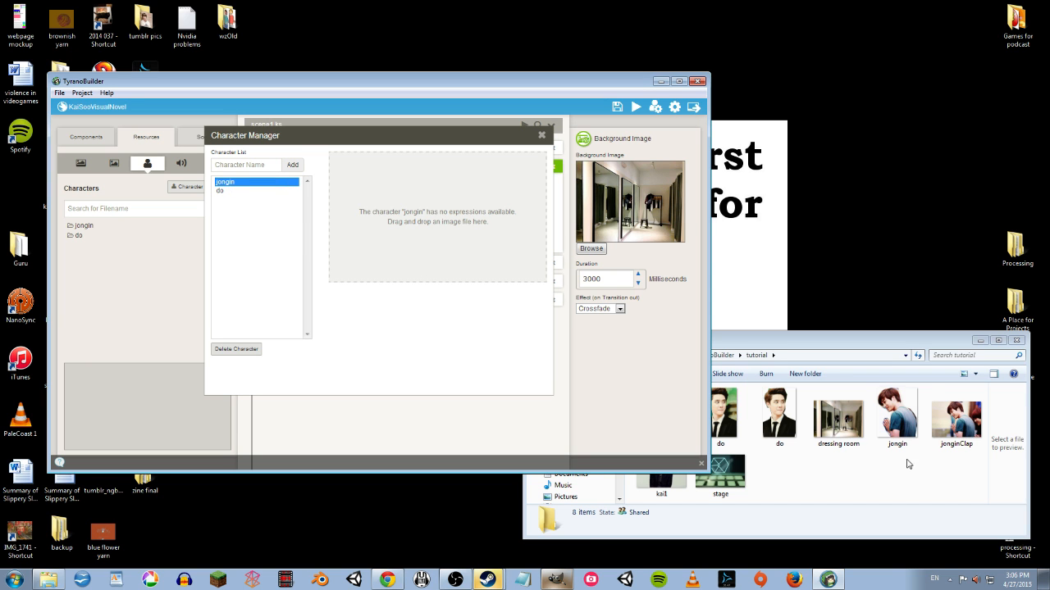
left_click_drag(898, 414, 434, 237)
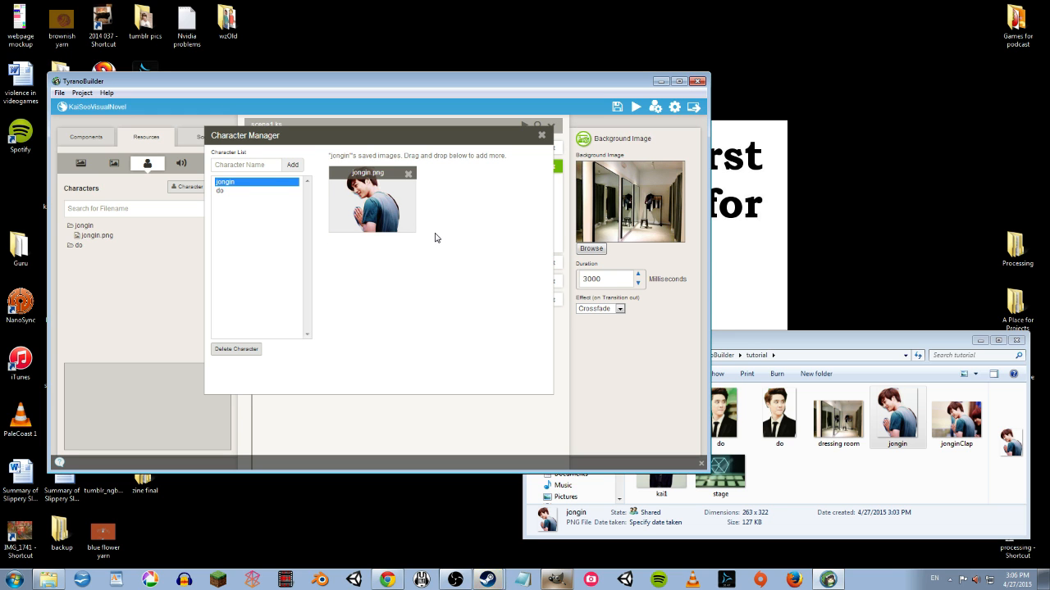
left_click(221, 192)
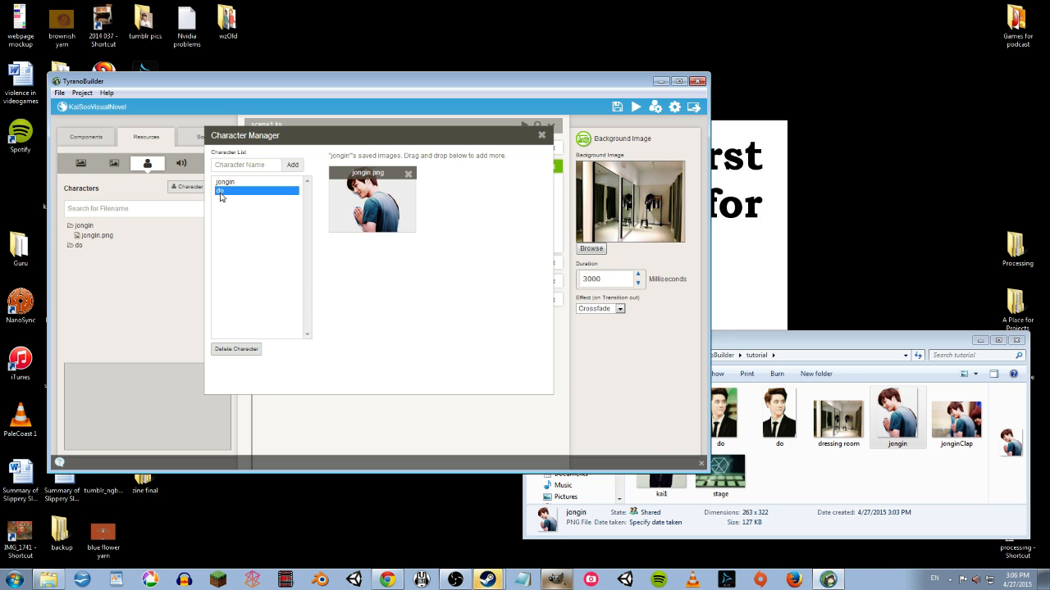
left_click(875, 481)
left_click_drag(779, 418, 463, 242)
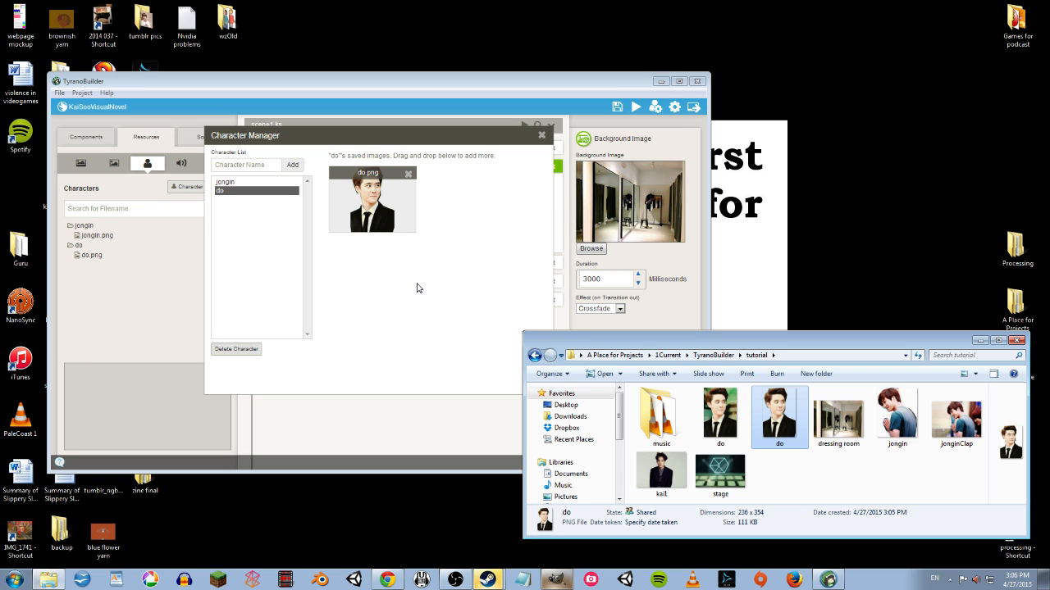
left_click(982, 340)
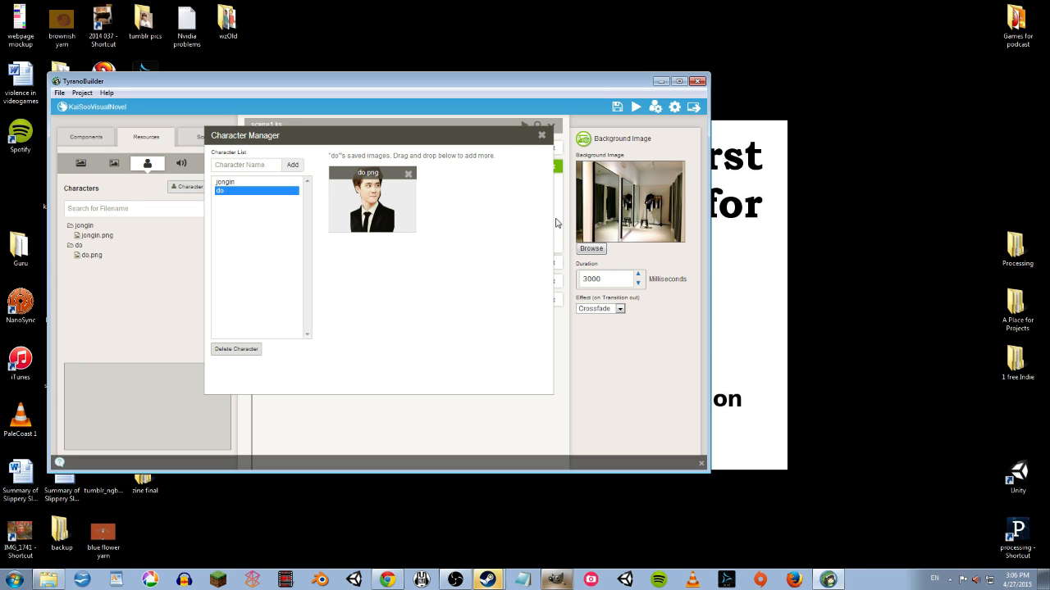
Step: Close the Character Manager and add a Join Scene component between the background image and Show Msg Window, with do as its character
left_click(542, 136)
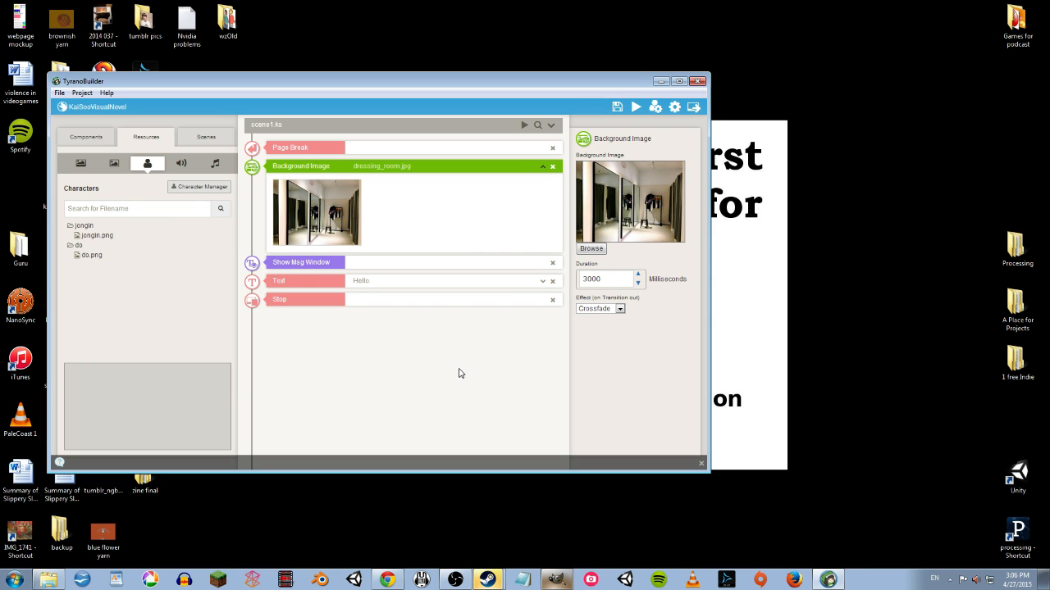
left_click(97, 143)
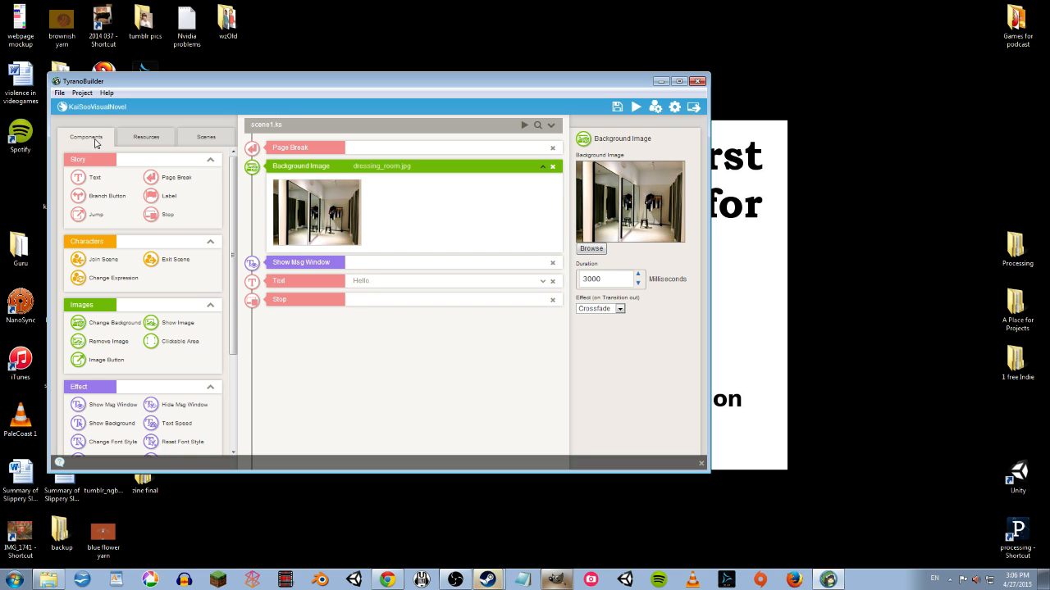
left_click_drag(81, 260, 333, 263)
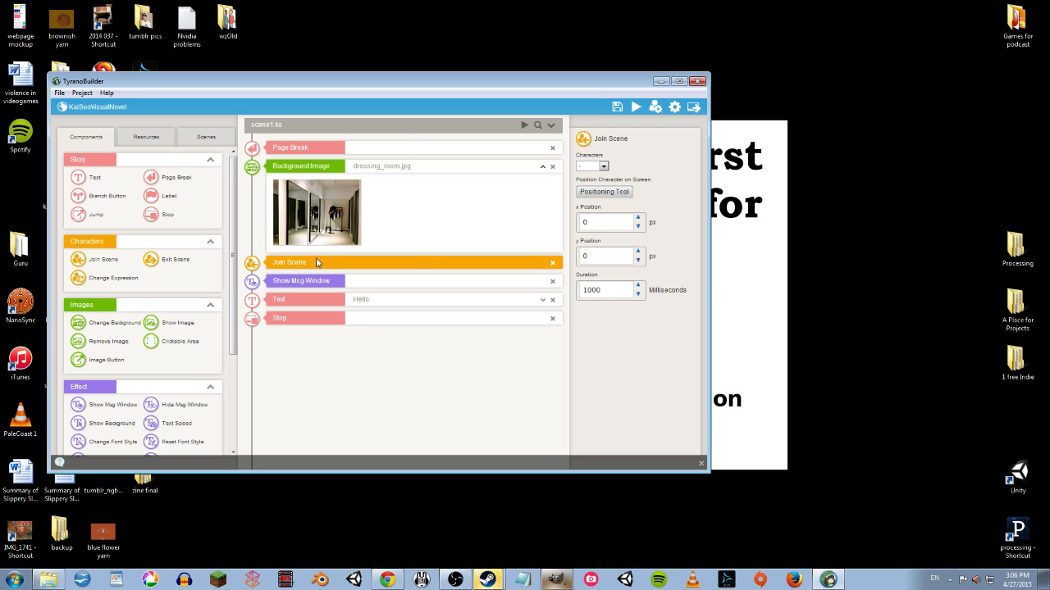
left_click(604, 167)
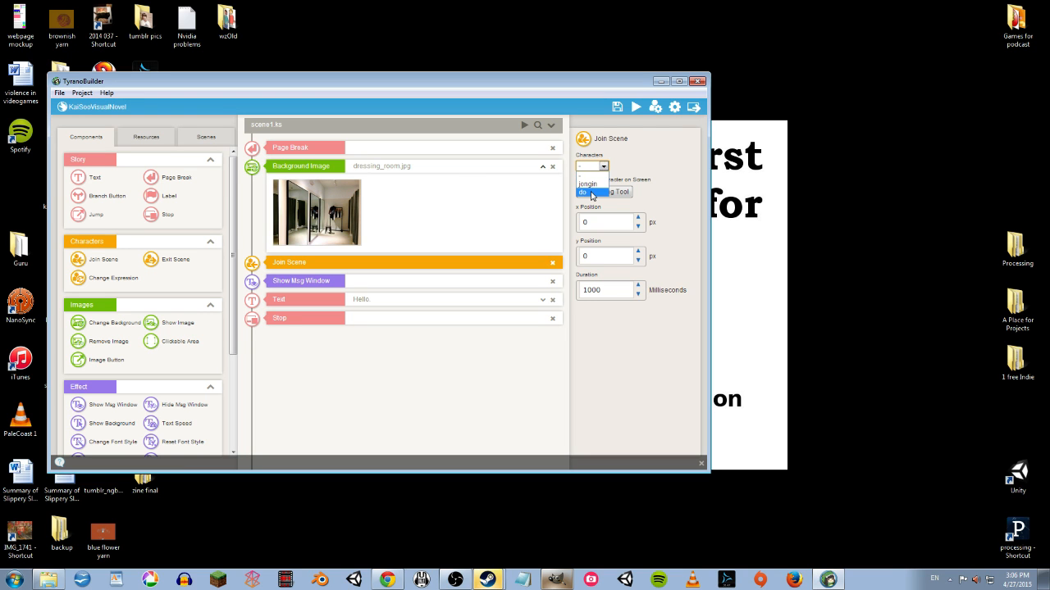
left_click(592, 193)
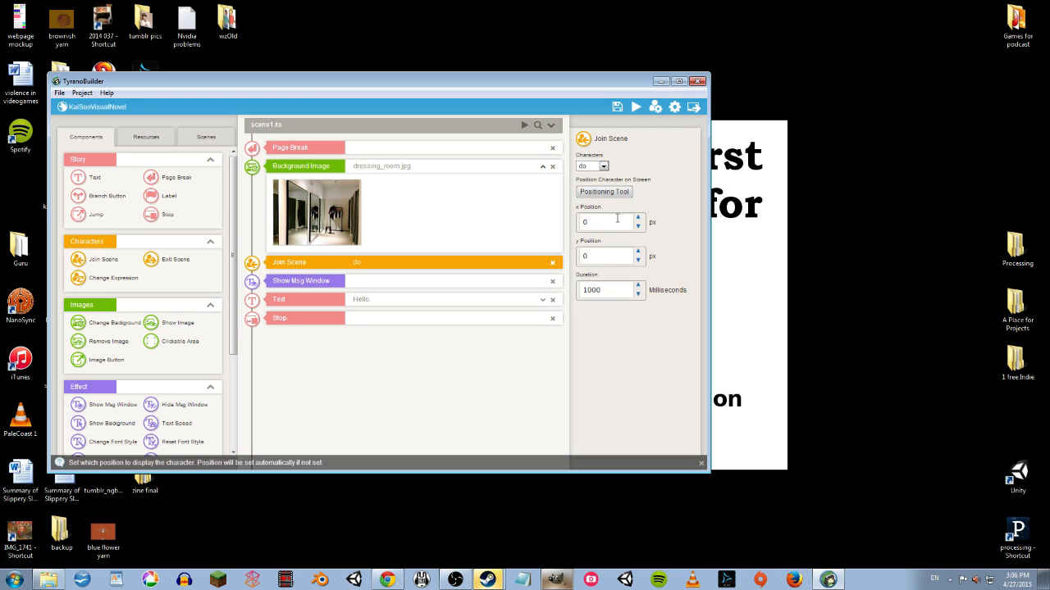
Step: Save the project, preview scene1 to check the character's placement against the message window, and close the preview
left_click(617, 108)
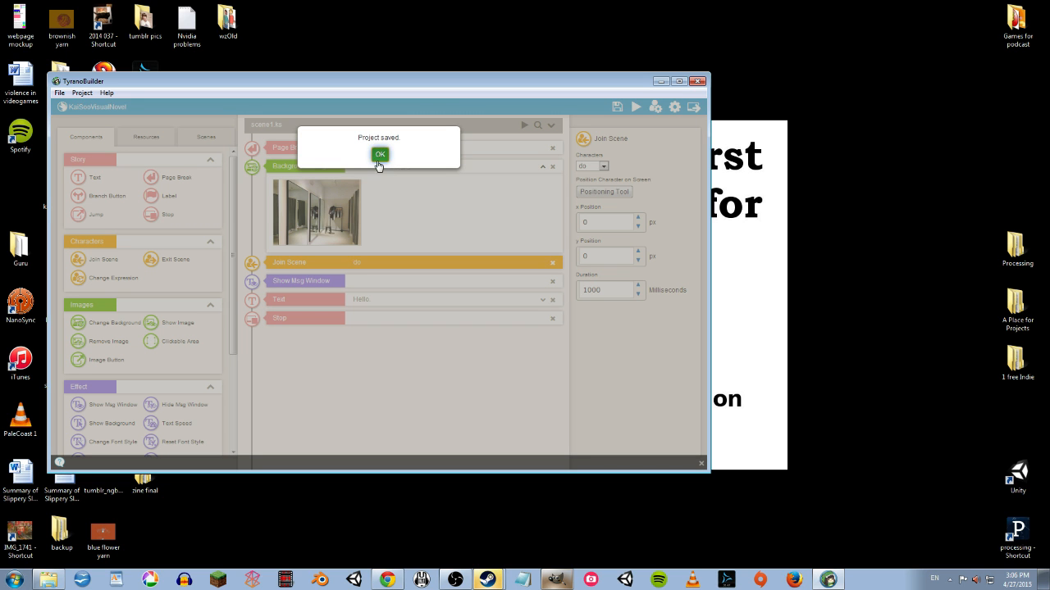
left_click(379, 154)
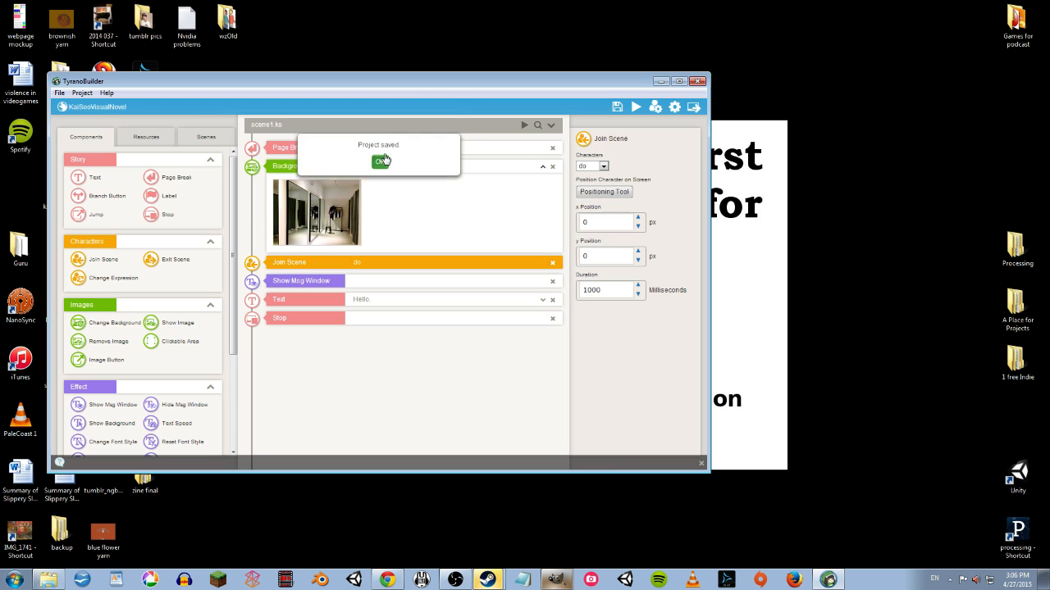
left_click(526, 126)
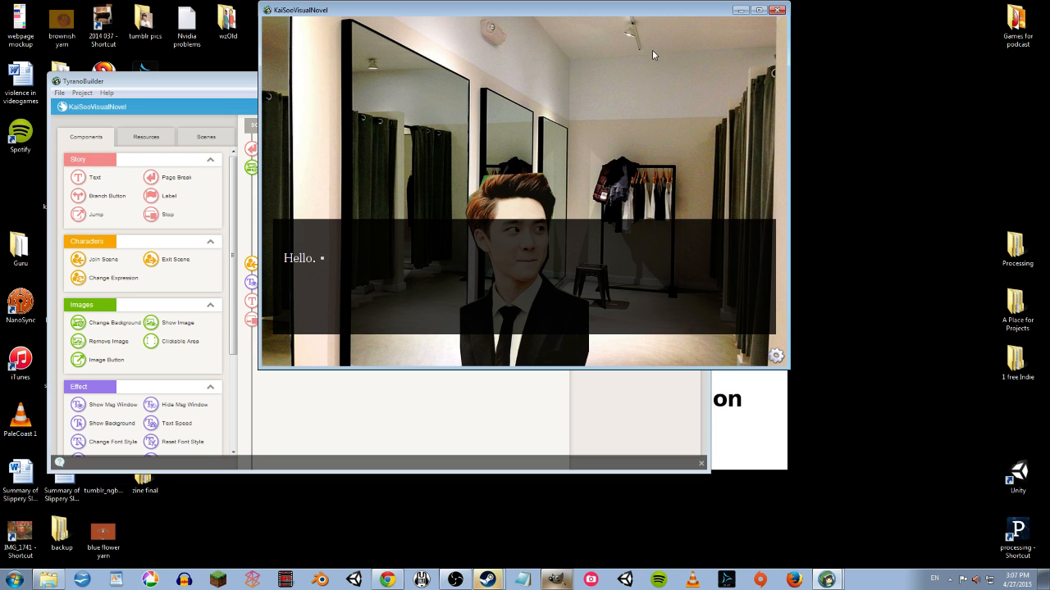
left_click(778, 10)
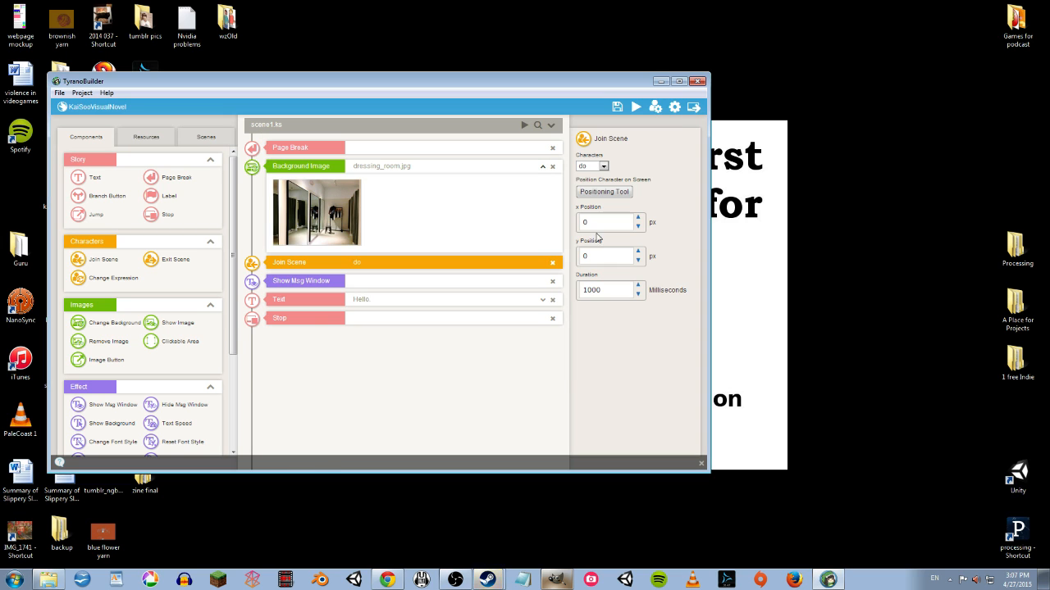
Step: Set the message window's y position to 20 px in the game settings, apply the change and close the settings
left_click(675, 110)
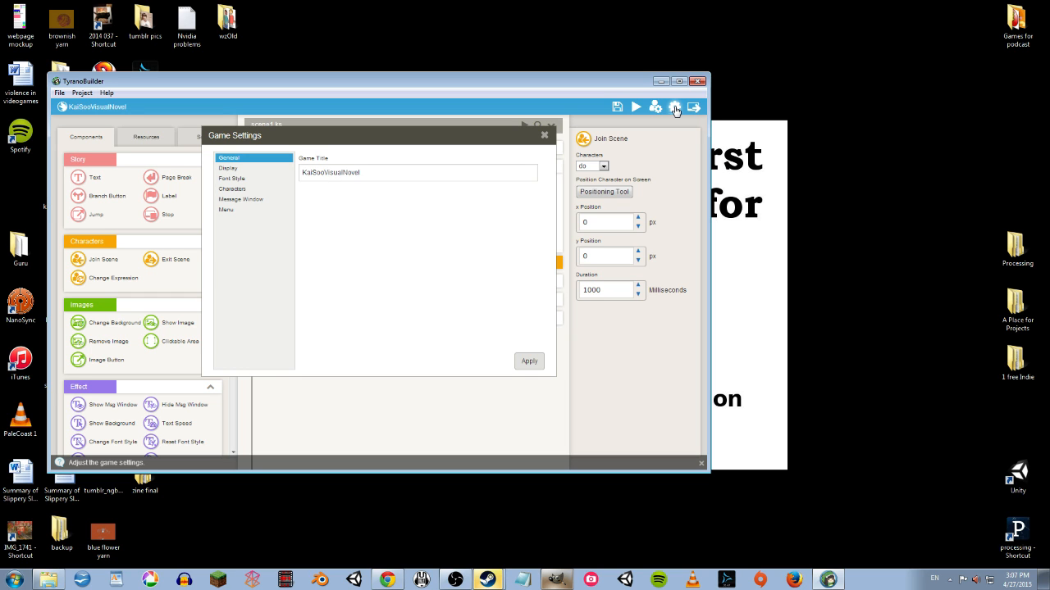
left_click(244, 201)
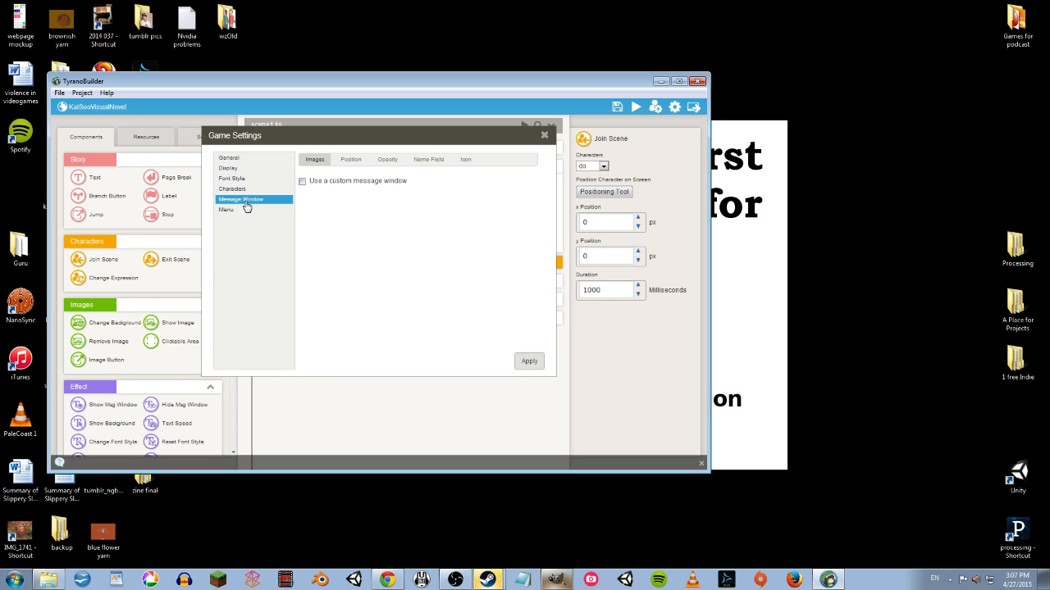
left_click(354, 163)
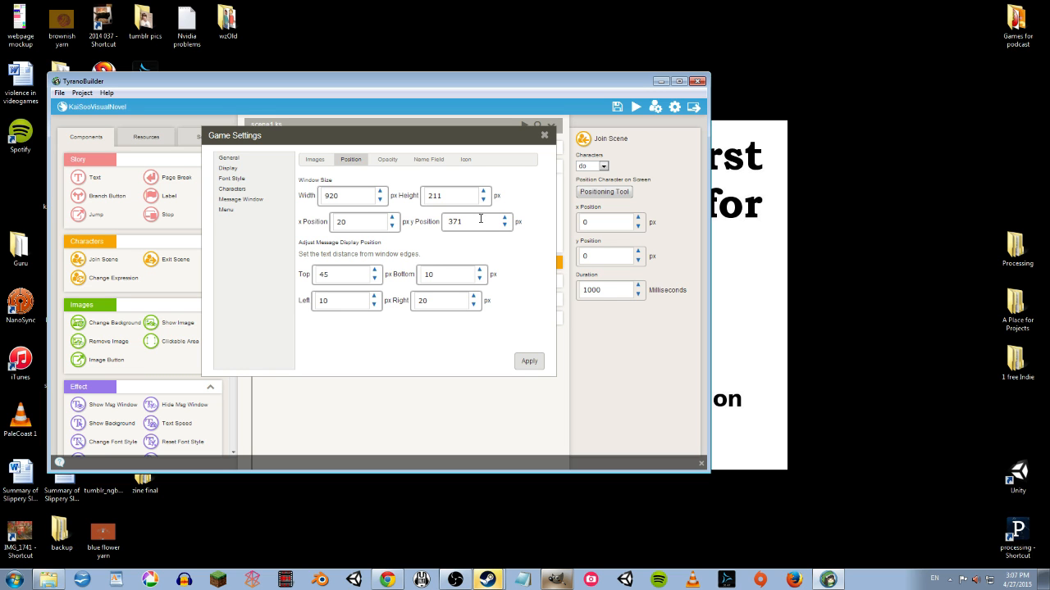
double_click(453, 223)
double_click(330, 222)
left_click(354, 226)
double_click(489, 220)
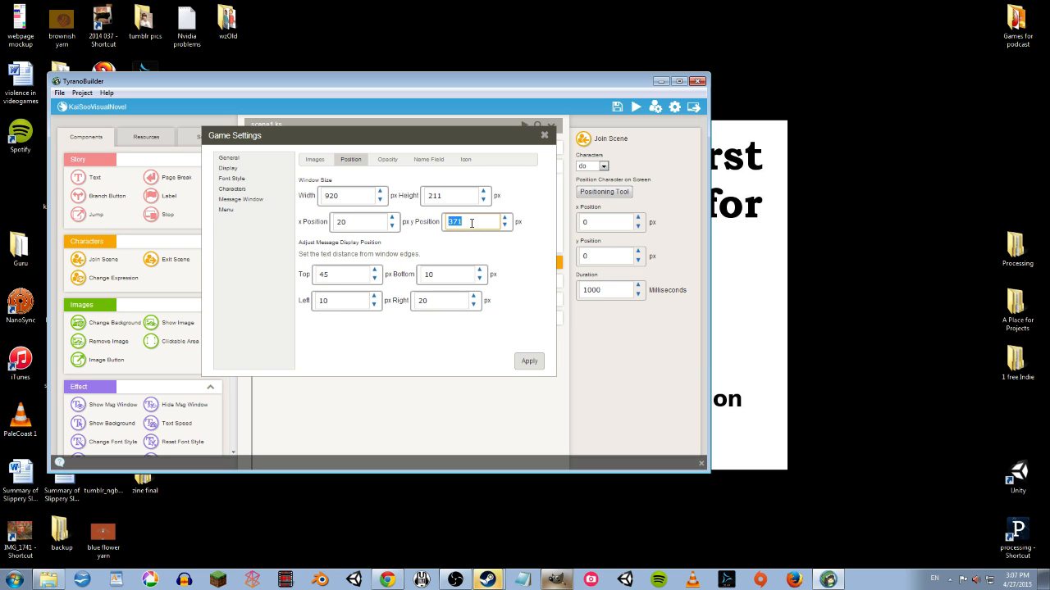
type("20")
left_click(530, 362)
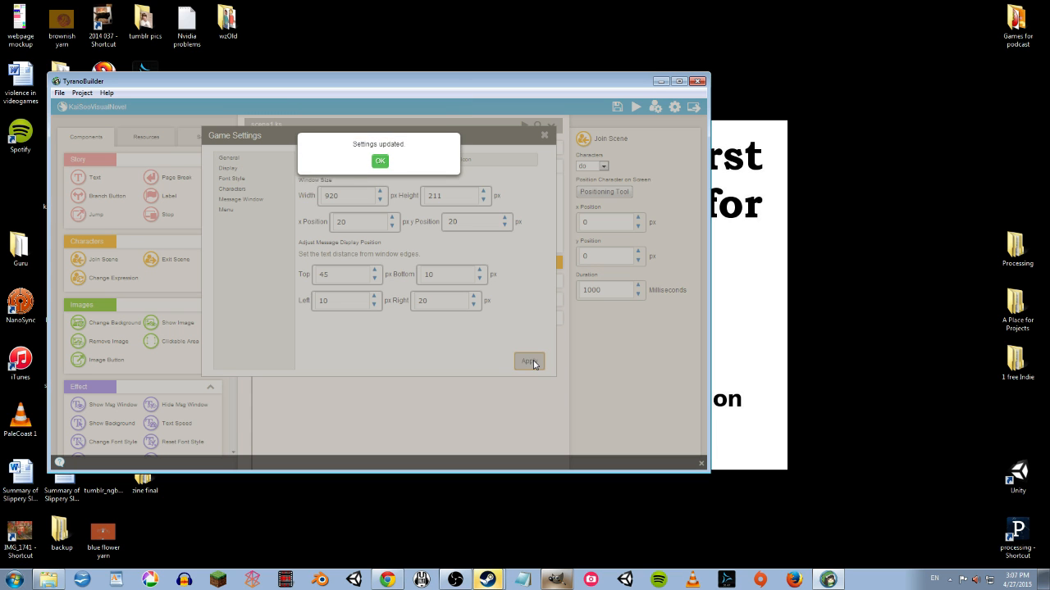
left_click(380, 160)
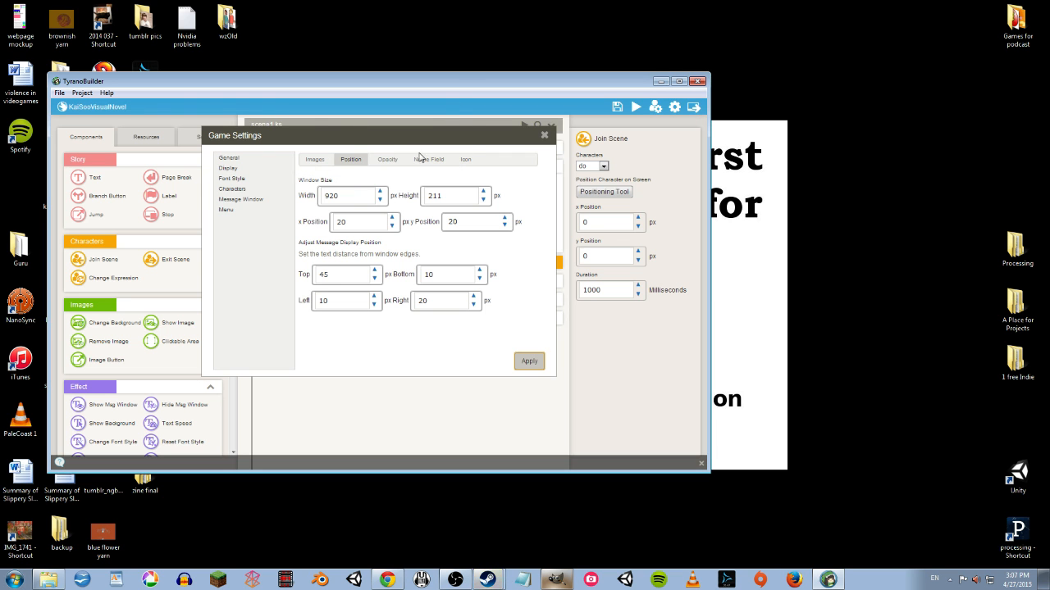
left_click(544, 136)
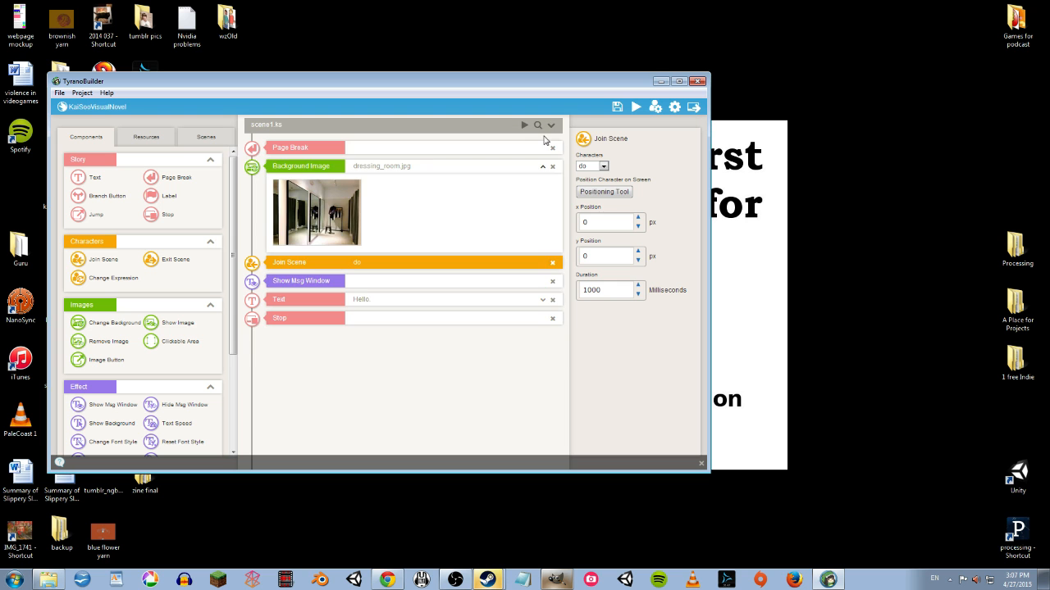
Step: Run the game to check the message window's new position, advance one line of dialogue and close the game window
left_click(636, 107)
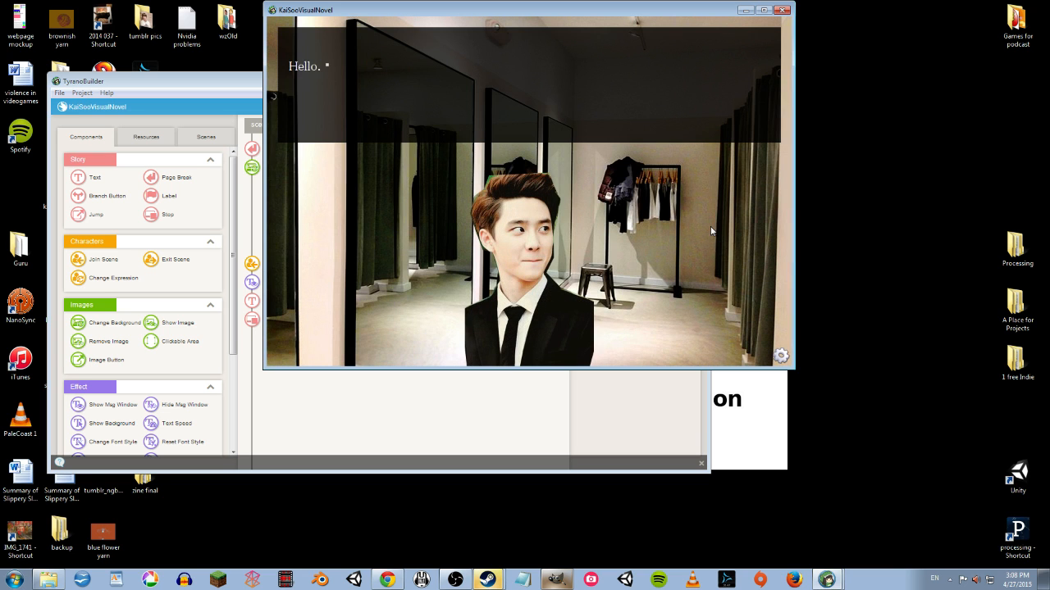
left_click(711, 231)
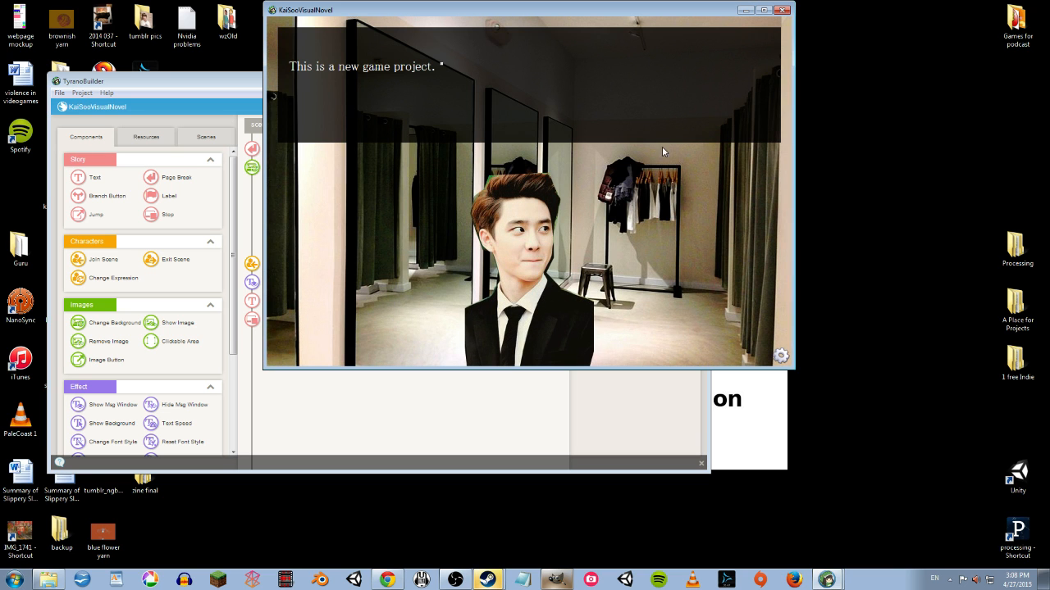
left_click(781, 11)
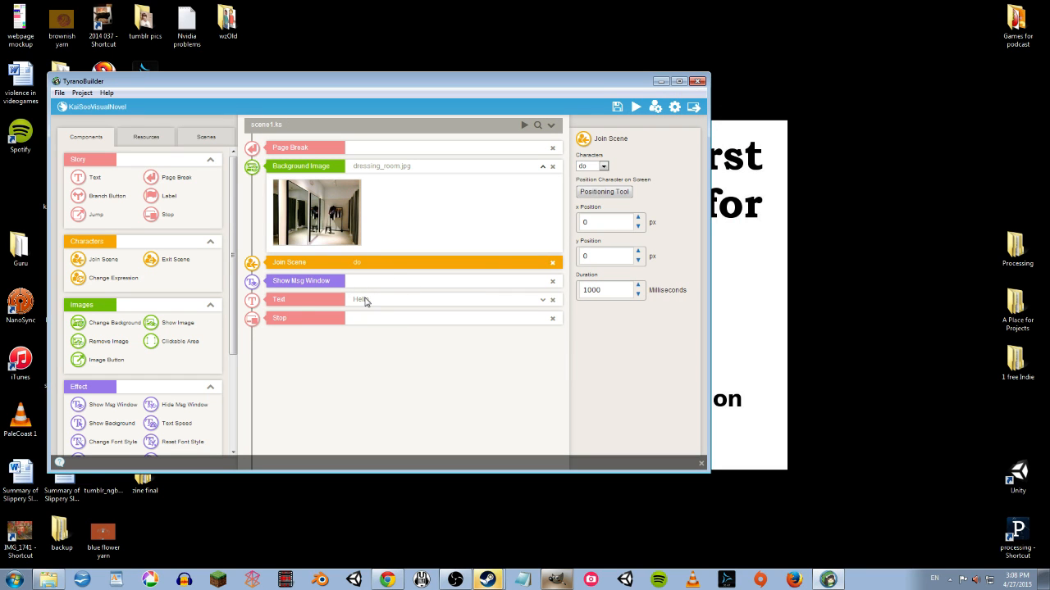
Step: Expand the scene's Text component and delete both of its default lines
left_click(324, 299)
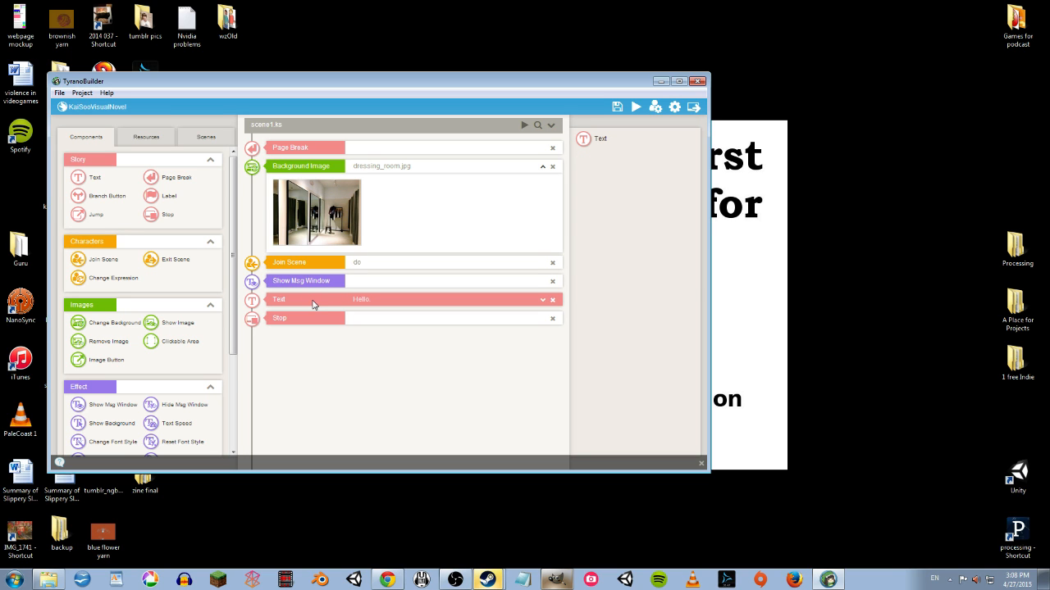
left_click(313, 304)
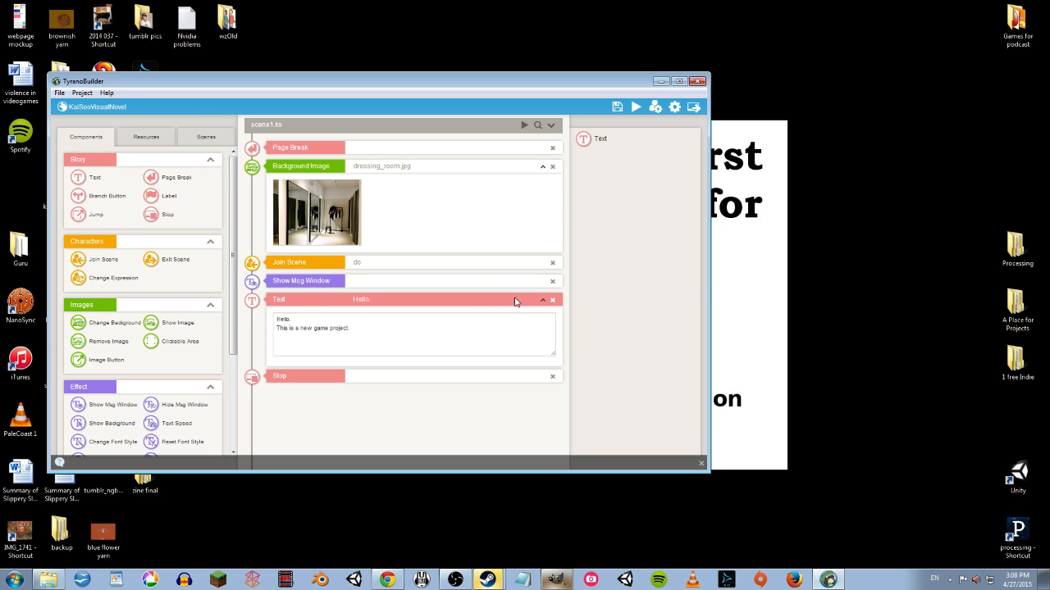
left_click(542, 300)
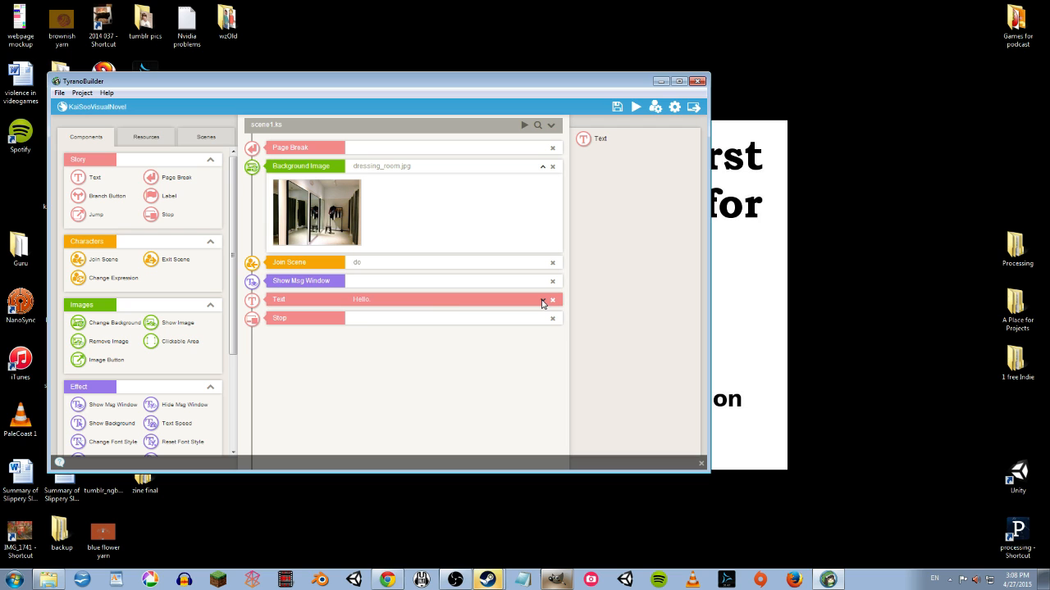
left_click(466, 302)
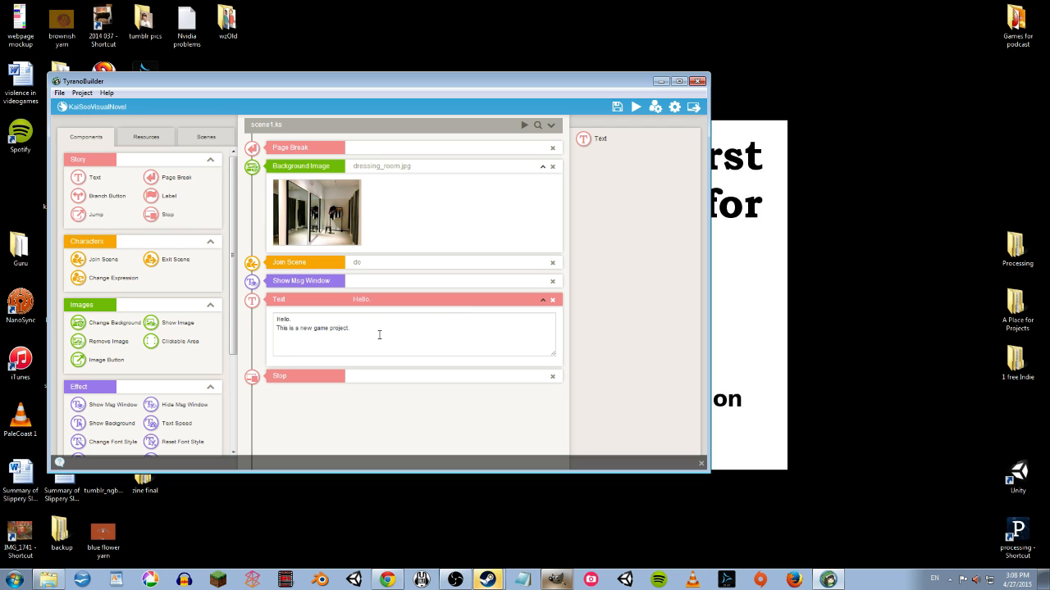
triple_click(348, 330)
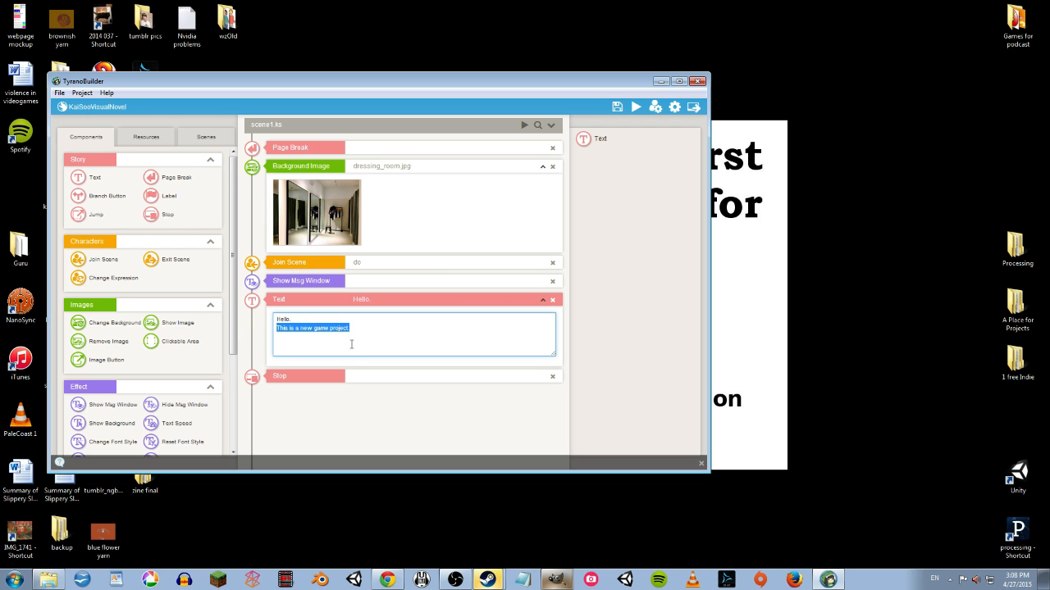
left_click_drag(364, 331, 276, 318)
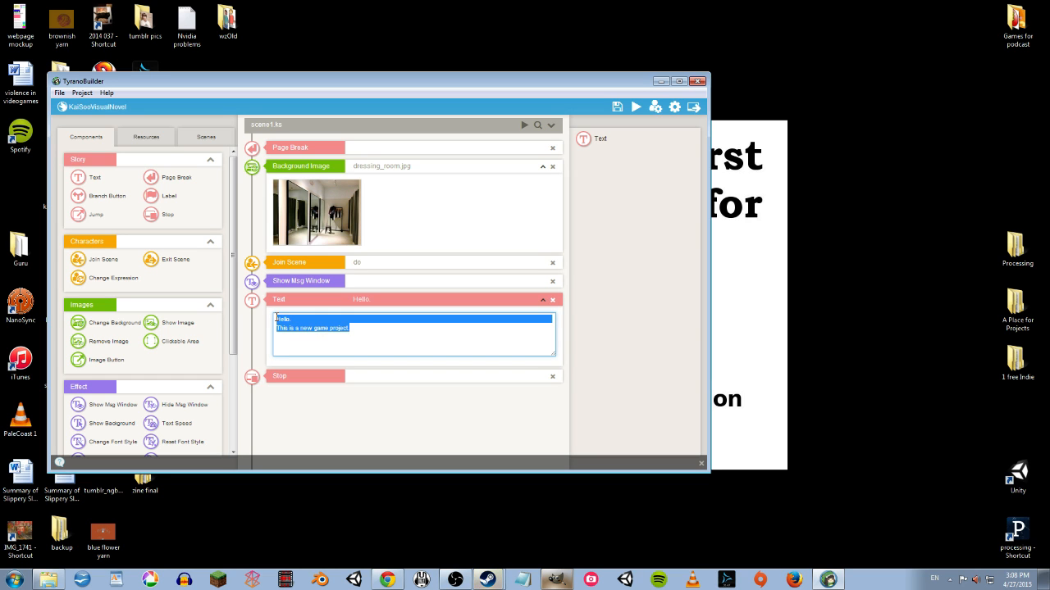
key("BackSpace")
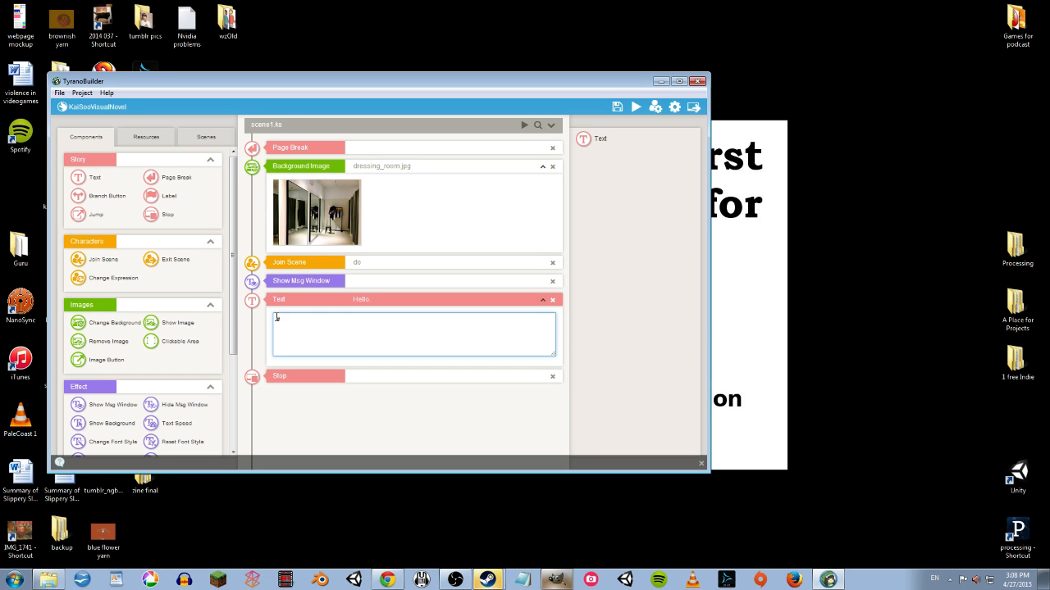
Step: Write the dialogue lines "#Jongin", "Hey D.O.", "What are you doing in here all alone?" and "Do you need help warming up?", followed by a # line
type("#D")
type("Jon")
type("gin")
key("Return")
type("Hey D.")
type("Wh")
type("at are you doin")
type("g in here")
type("help")
type(" warming up?")
key("Return")
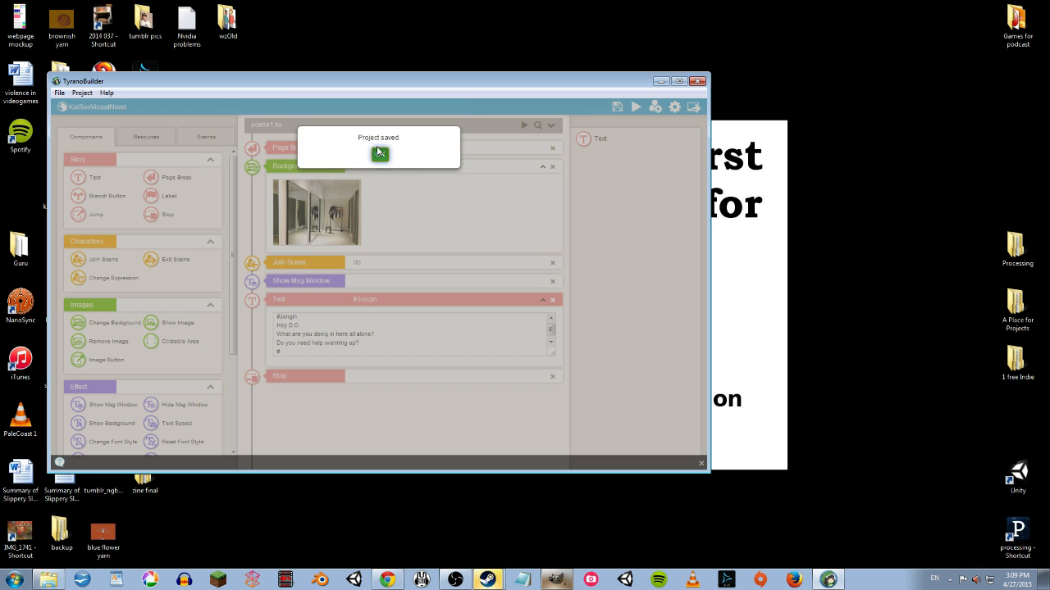
Step: Finish saving the project, preview the scene's new dialogue and speaker name, and close the preview
left_click(380, 155)
left_click(524, 125)
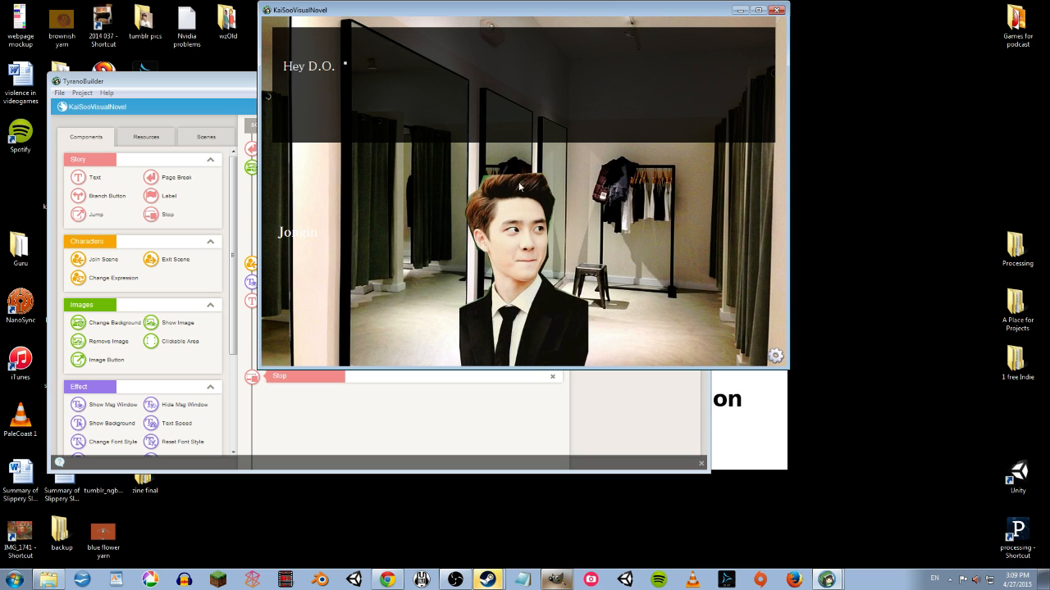
left_click(293, 238)
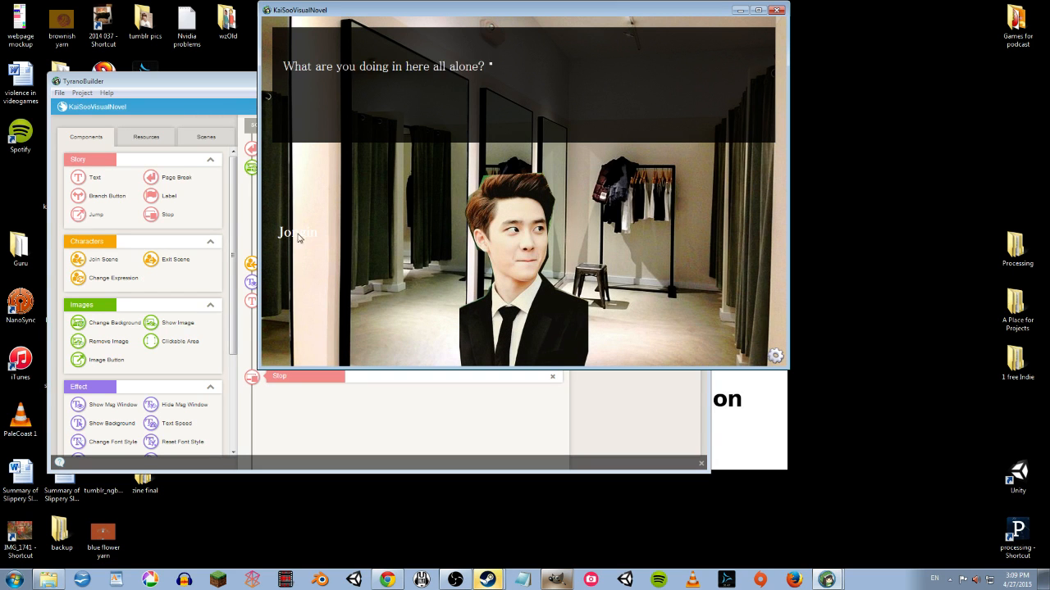
left_click(296, 41)
left_click(777, 10)
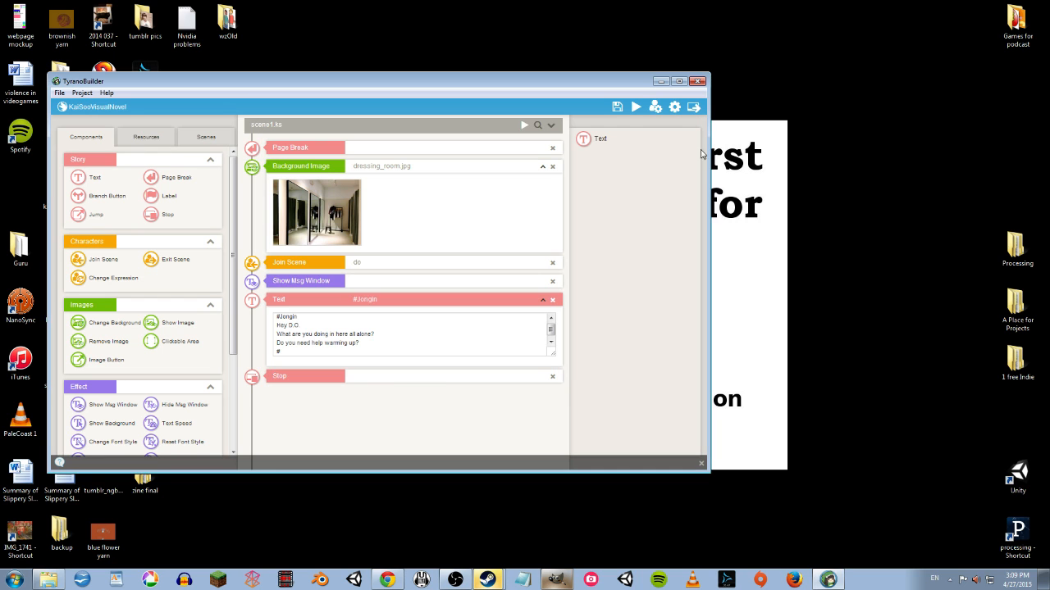
Step: Set the message window's name field y position to 25 px in the game settings and apply it
left_click(674, 107)
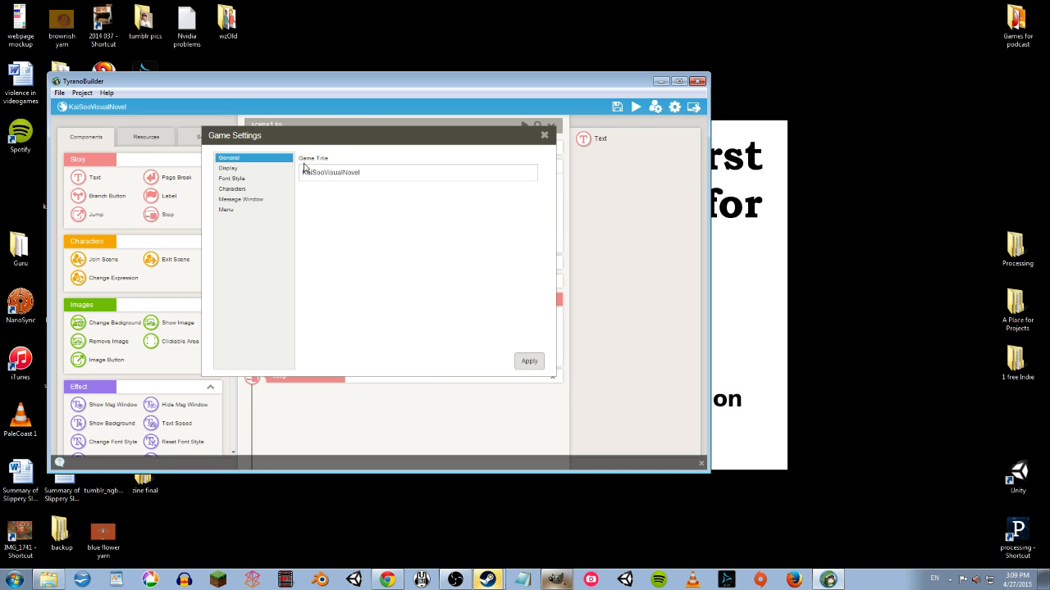
left_click(246, 200)
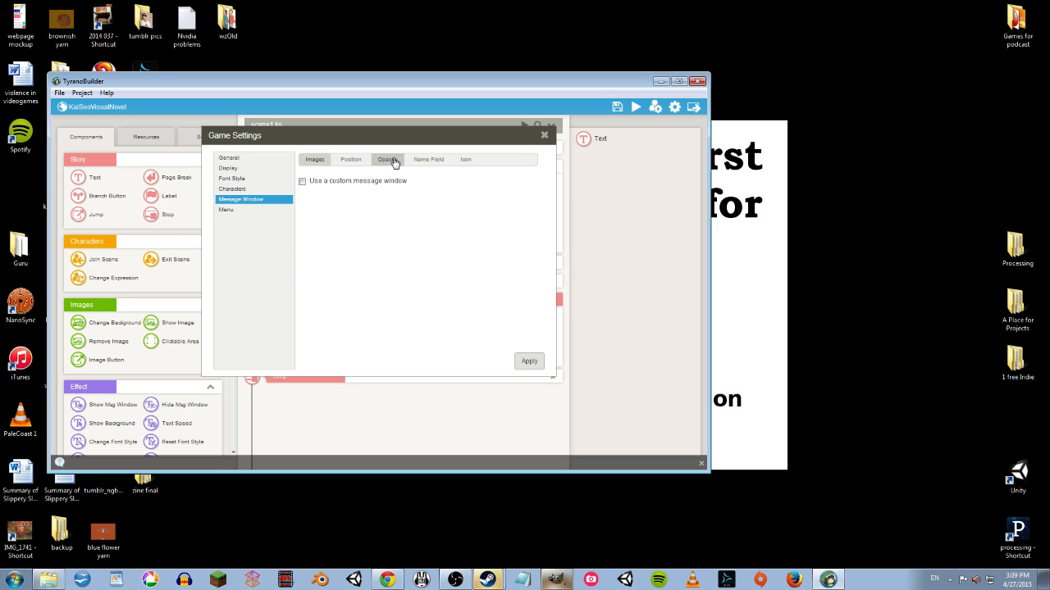
left_click(429, 160)
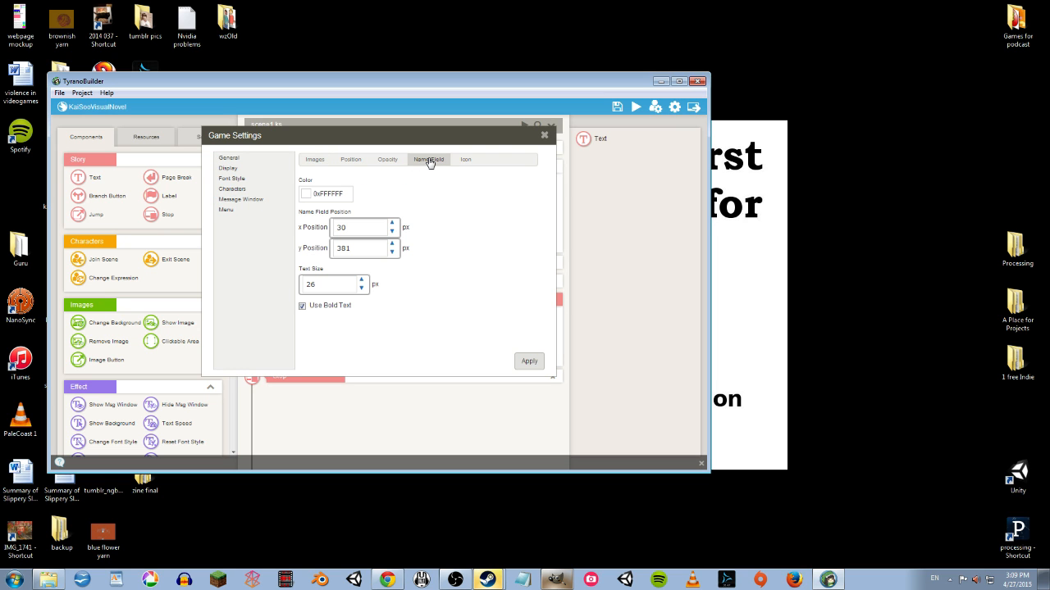
double_click(364, 250)
left_click(529, 361)
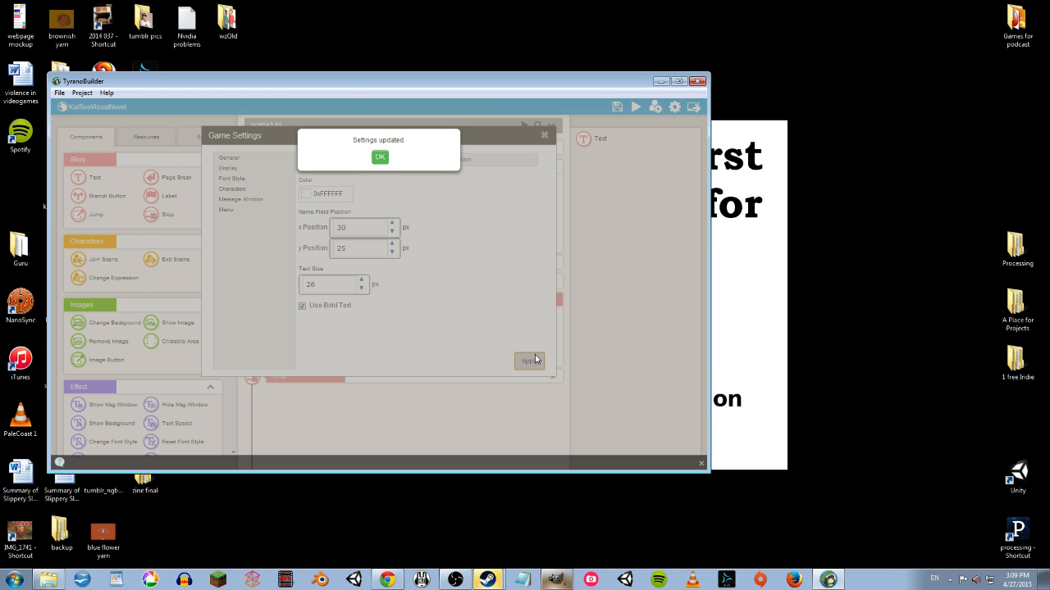
left_click(379, 157)
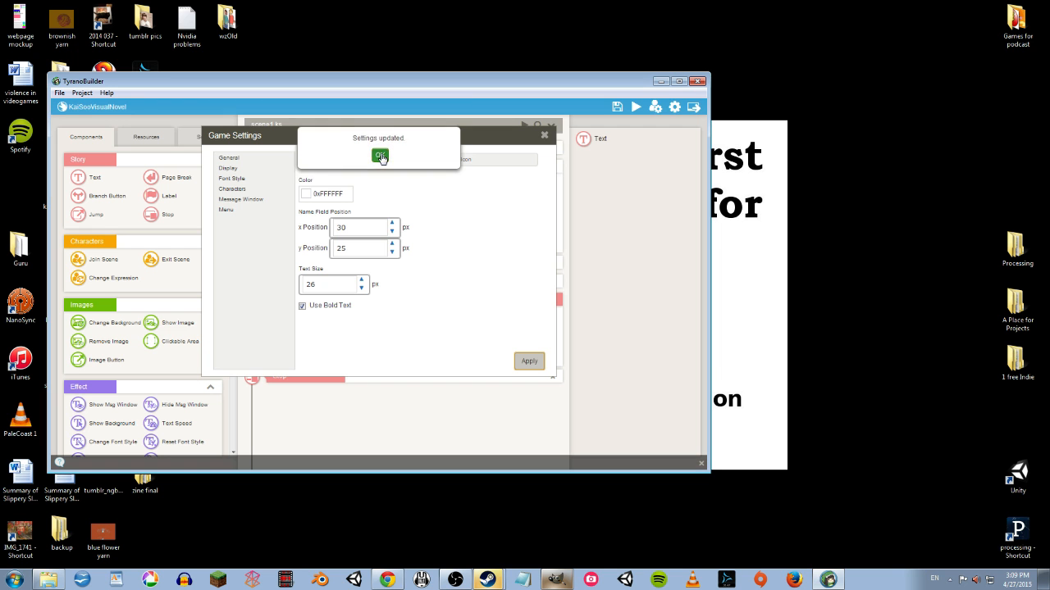
Step: Close the game settings, preview scene1.ks to check the speaker name's position in the message window, and close the preview
left_click(544, 137)
left_click(524, 123)
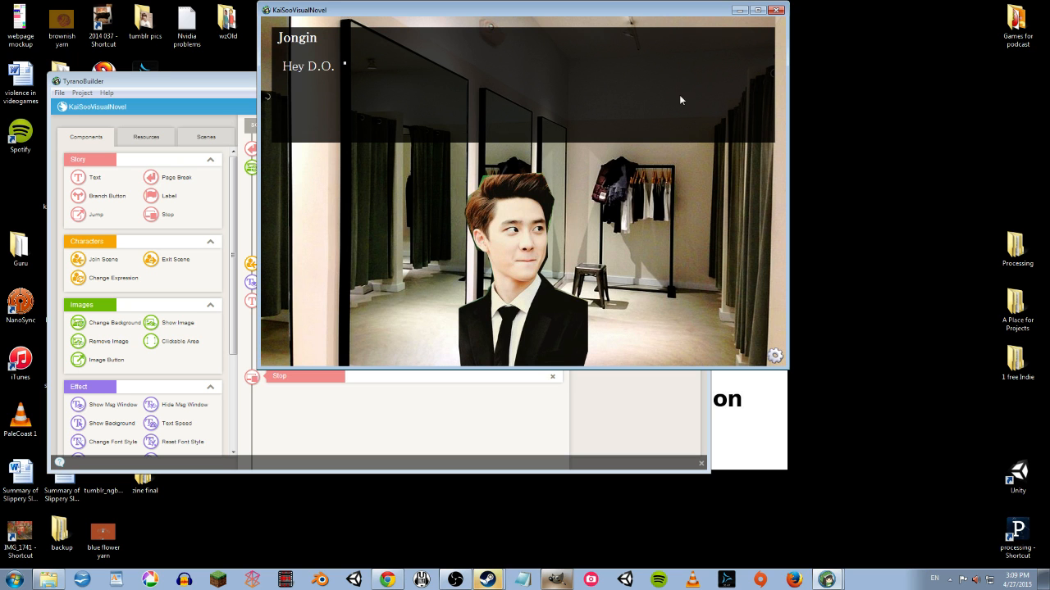
left_click(776, 10)
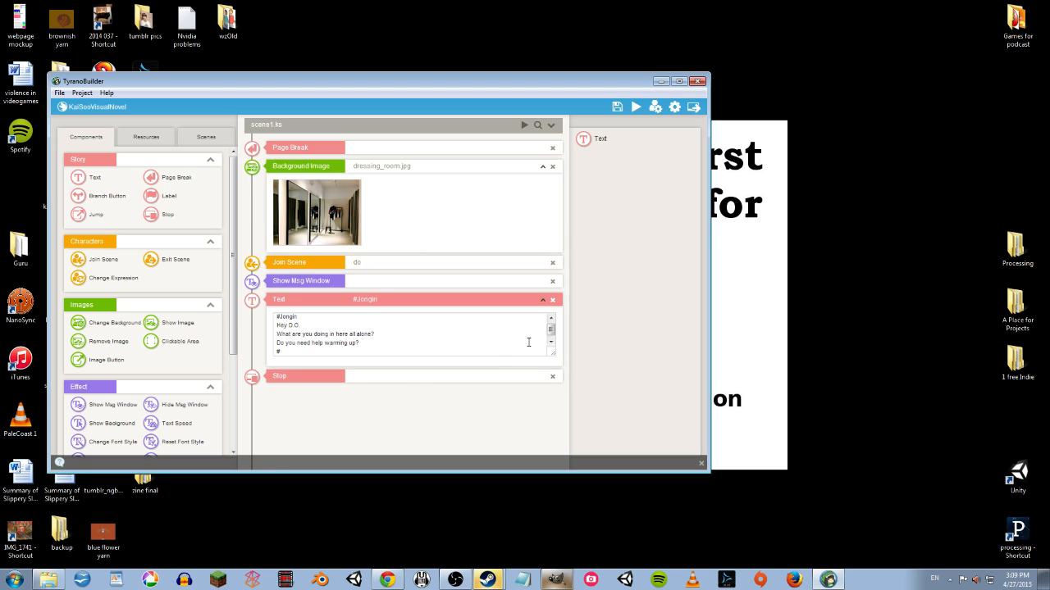
left_click(144, 137)
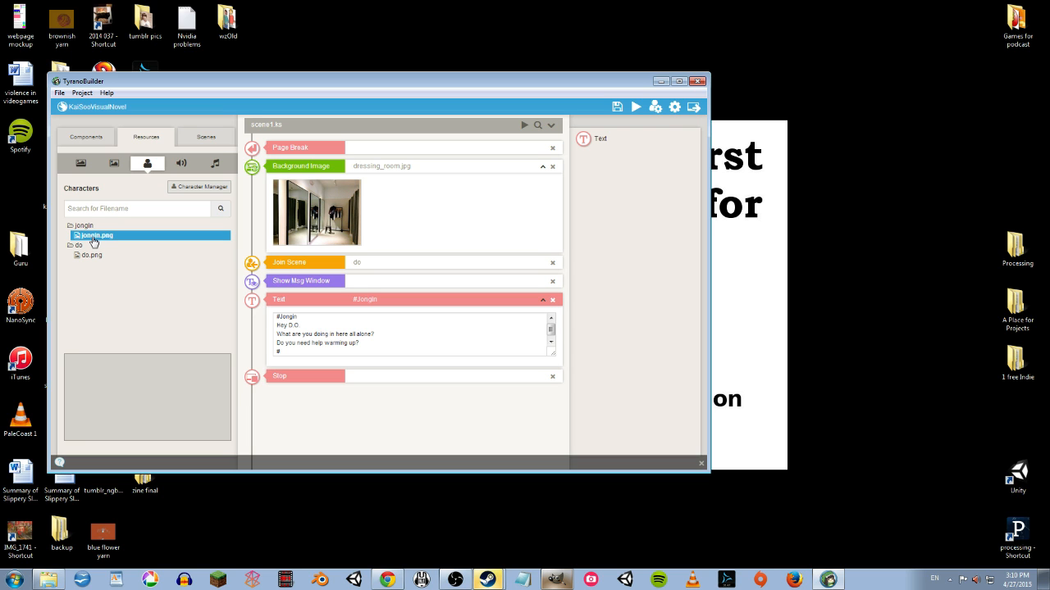
left_click_drag(94, 240, 350, 282)
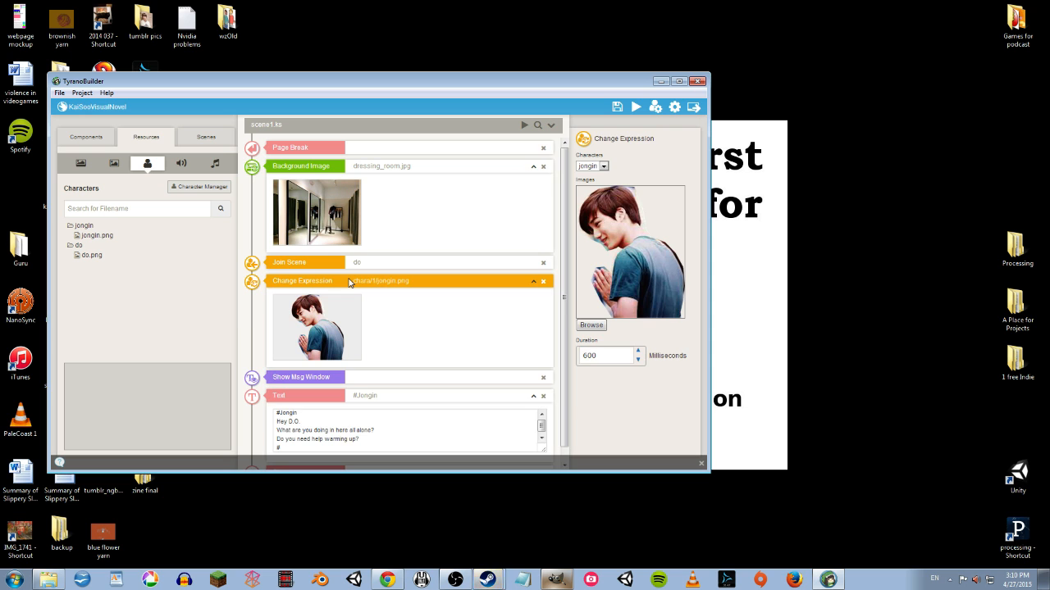
left_click(544, 282)
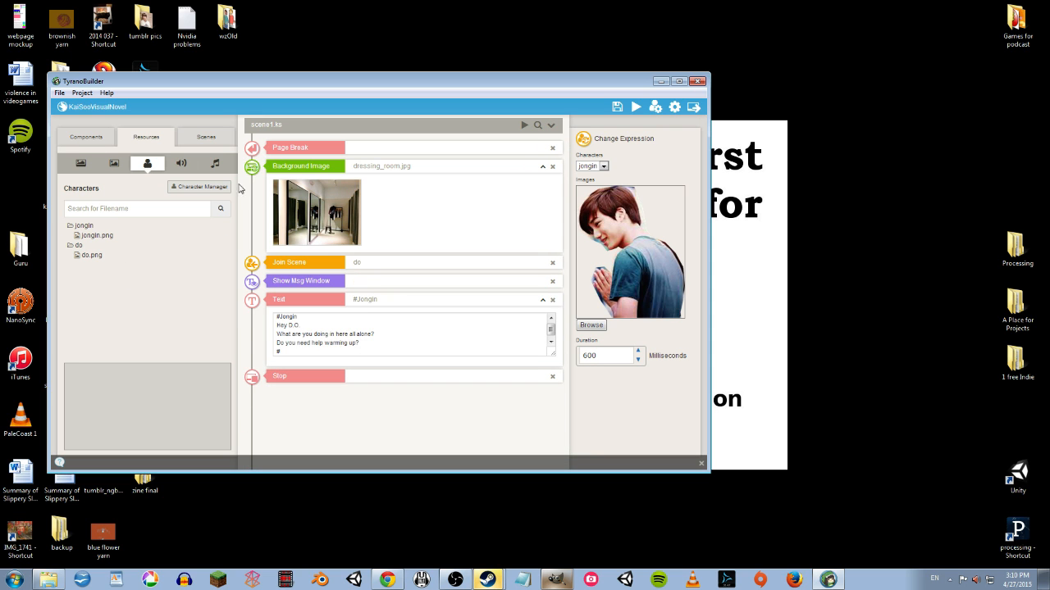
Step: Add a Join Scene component for the character jongin after the one for do, and preview the scene
left_click(85, 137)
left_click_drag(105, 263, 352, 285)
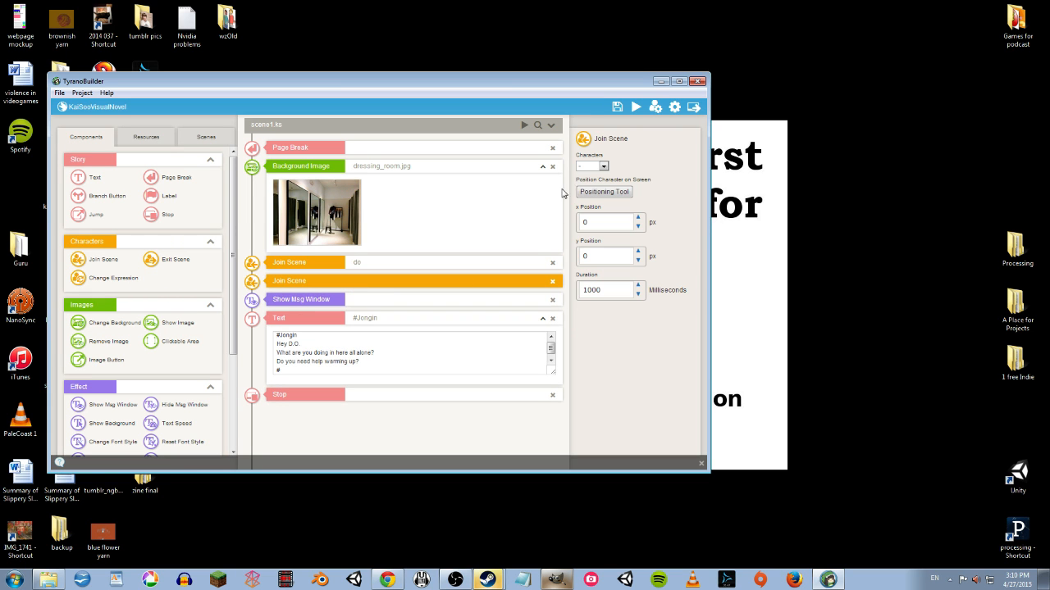
left_click(605, 167)
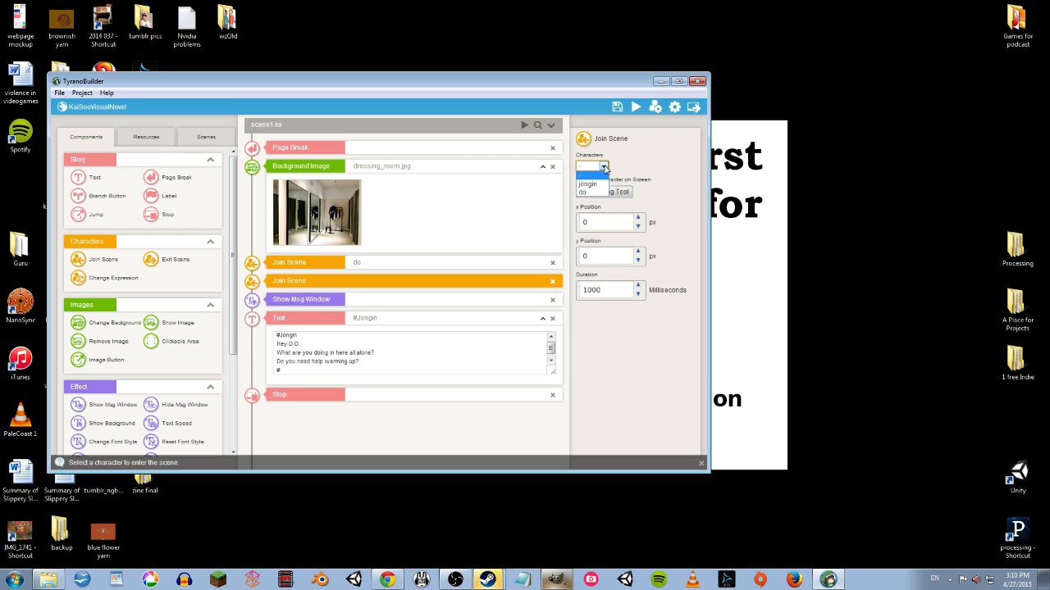
left_click(592, 183)
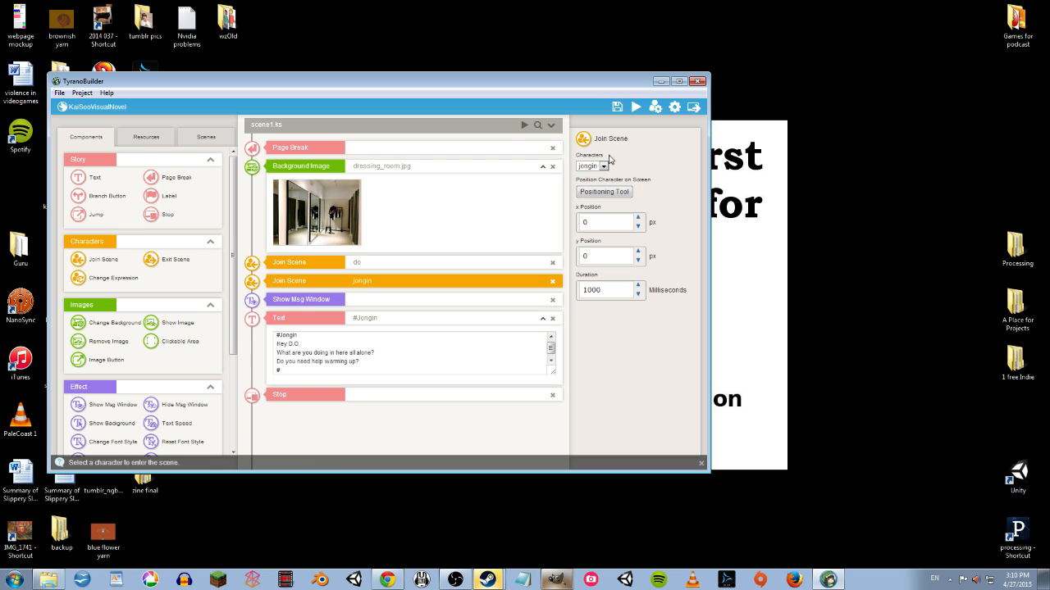
left_click(524, 126)
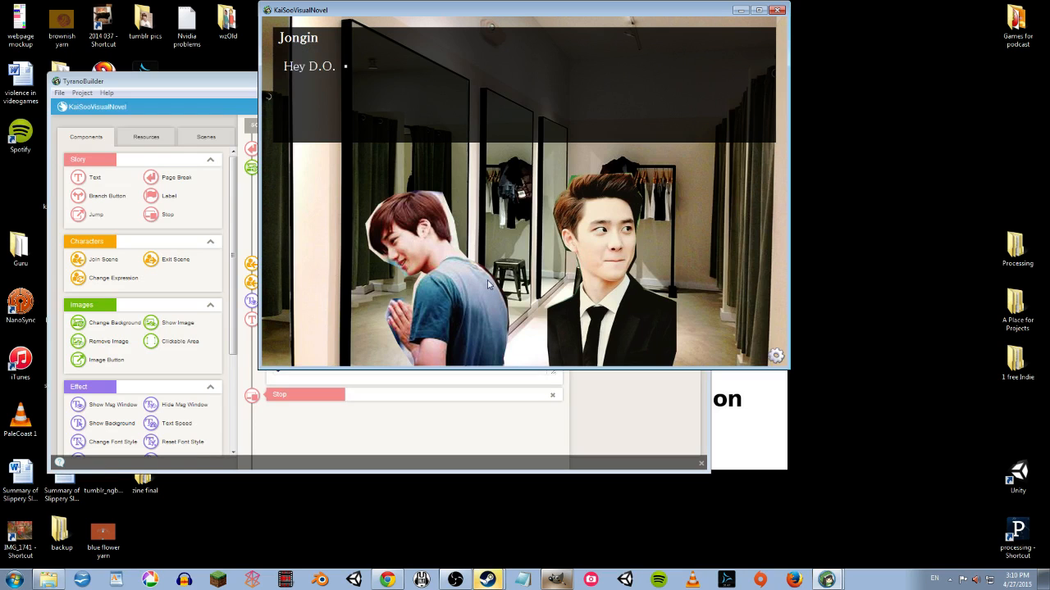
left_click(778, 9)
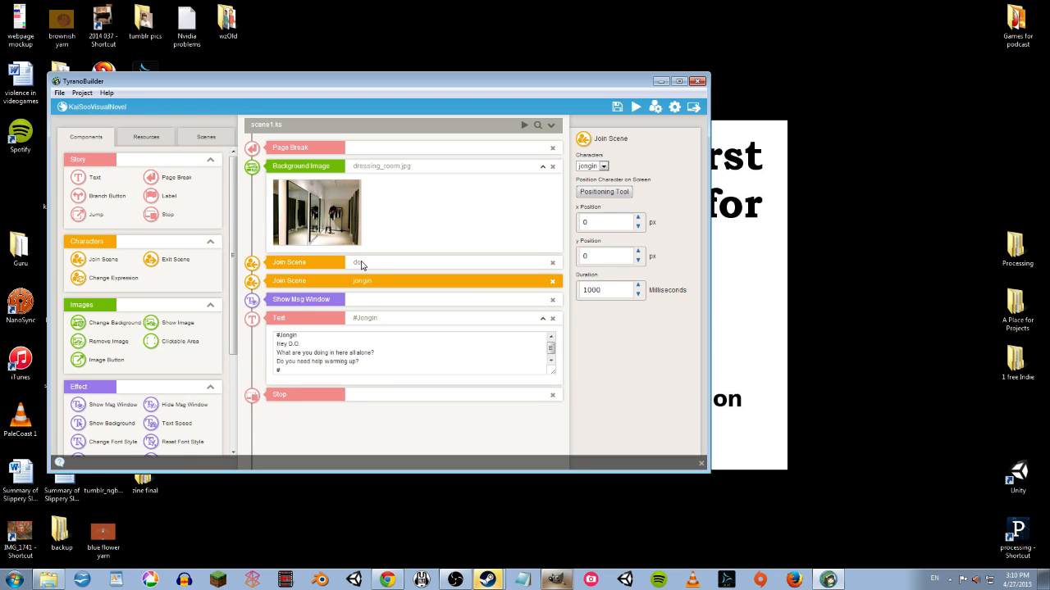
Step: Place the character do at about x 105 px, y 276 px with the Positioning Tool and accept the position
left_click(359, 263)
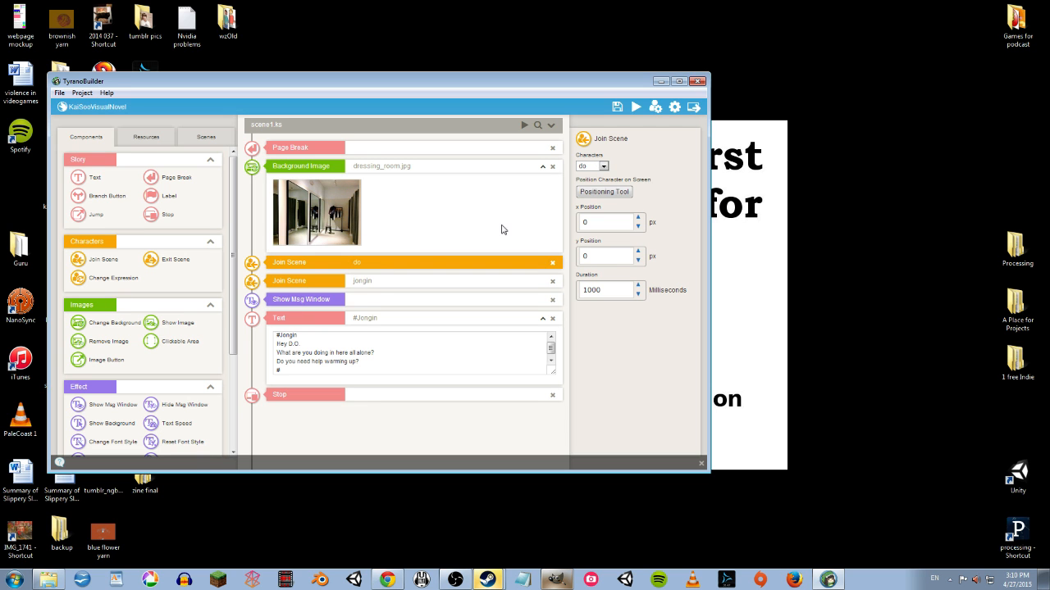
left_click(614, 193)
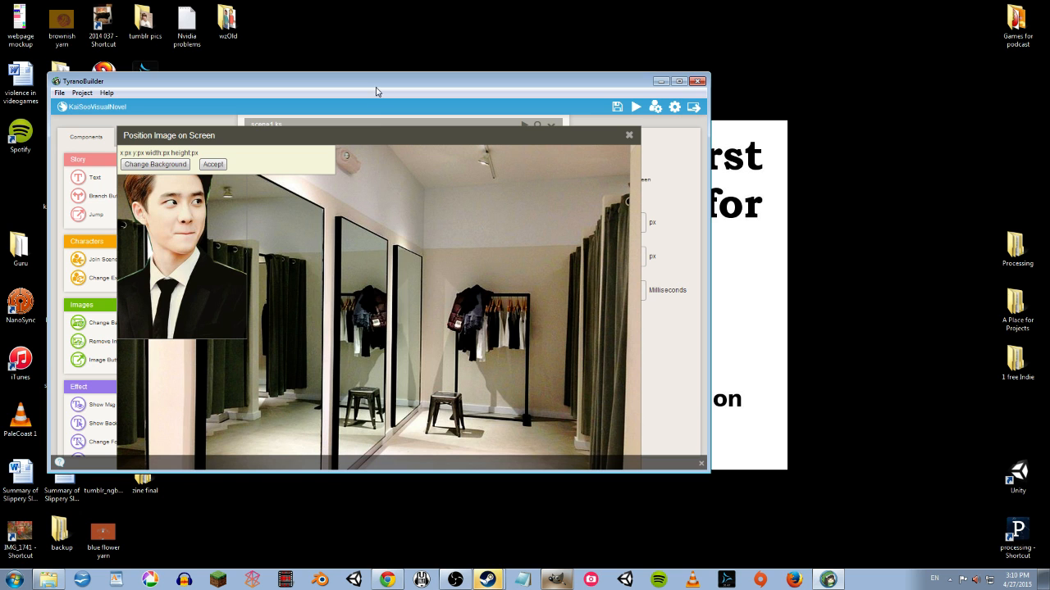
left_click_drag(377, 91, 382, 46)
left_click_drag(188, 186, 242, 338)
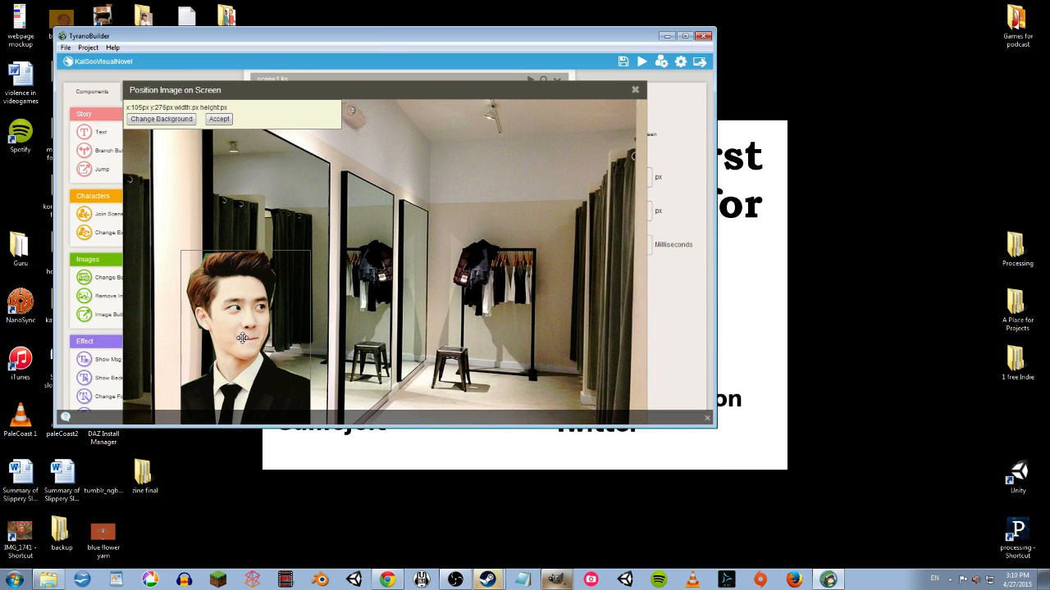
left_click(220, 119)
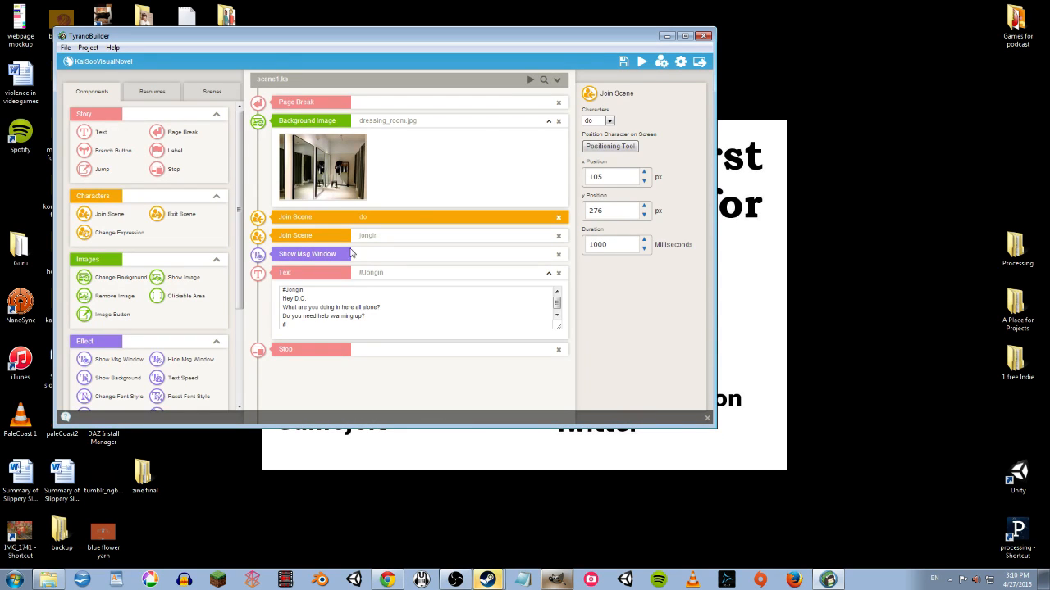
Step: Place the character jongin at about x 524 px, y 300 px with the Positioning Tool and accept the position
left_click(322, 238)
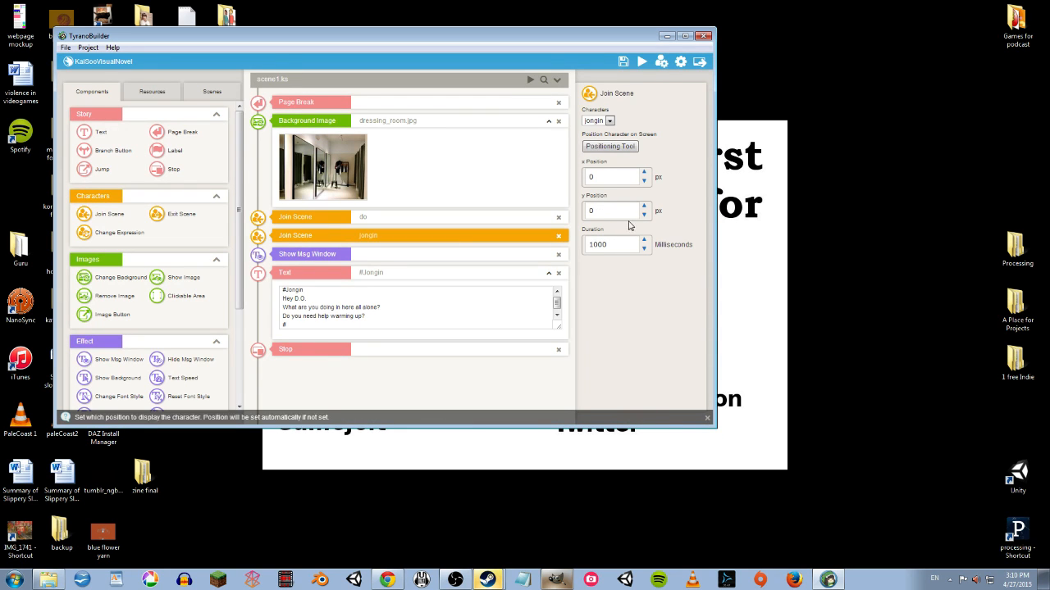
left_click(604, 148)
left_click_drag(195, 265, 483, 400)
left_click(220, 119)
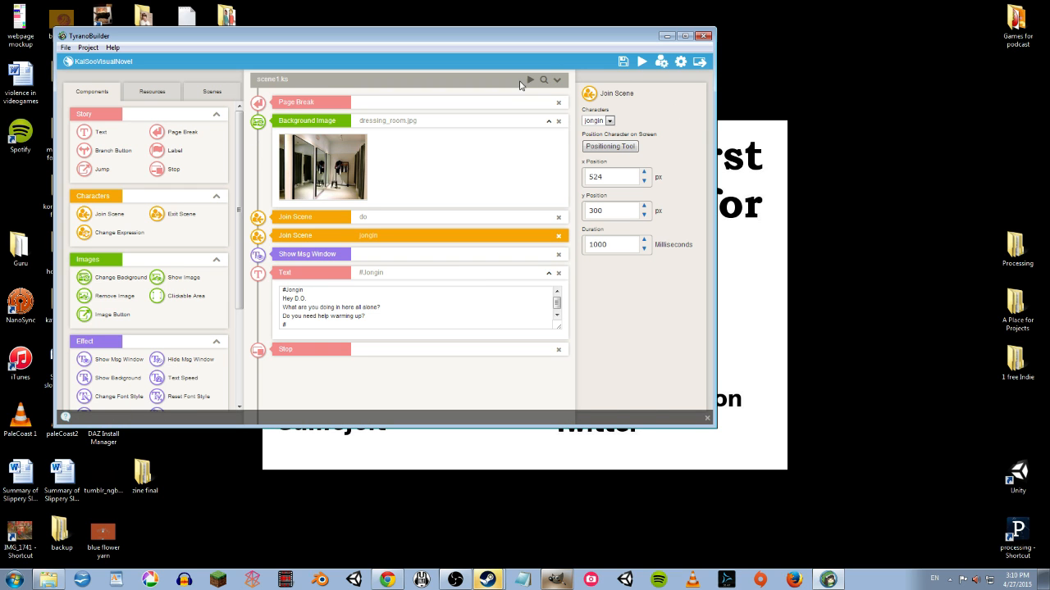
Step: Save the project, preview the scene through all of its dialogue lines, and close the preview
left_click(622, 63)
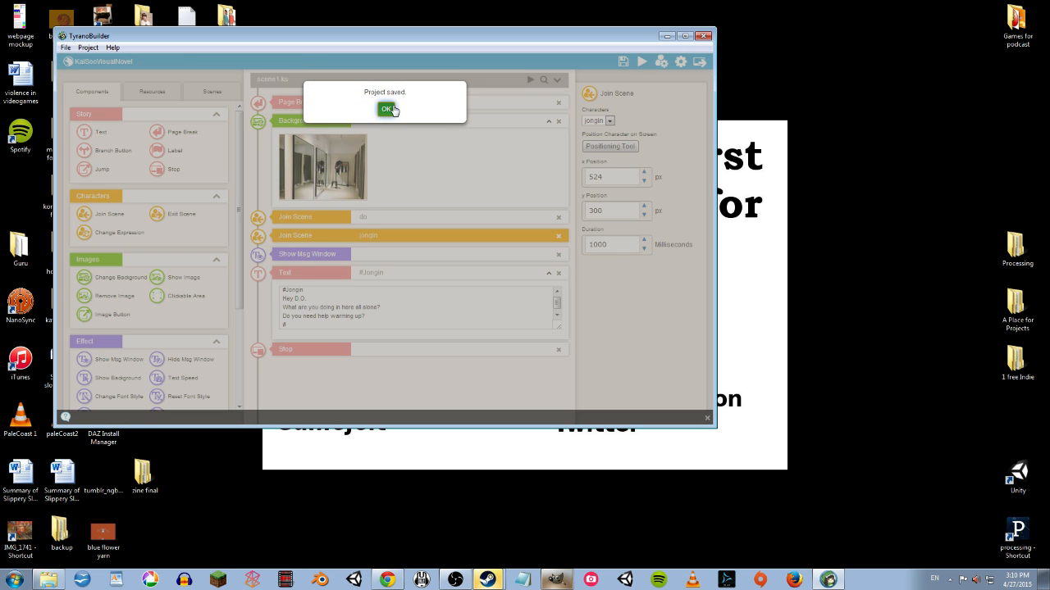
left_click(390, 112)
left_click(529, 80)
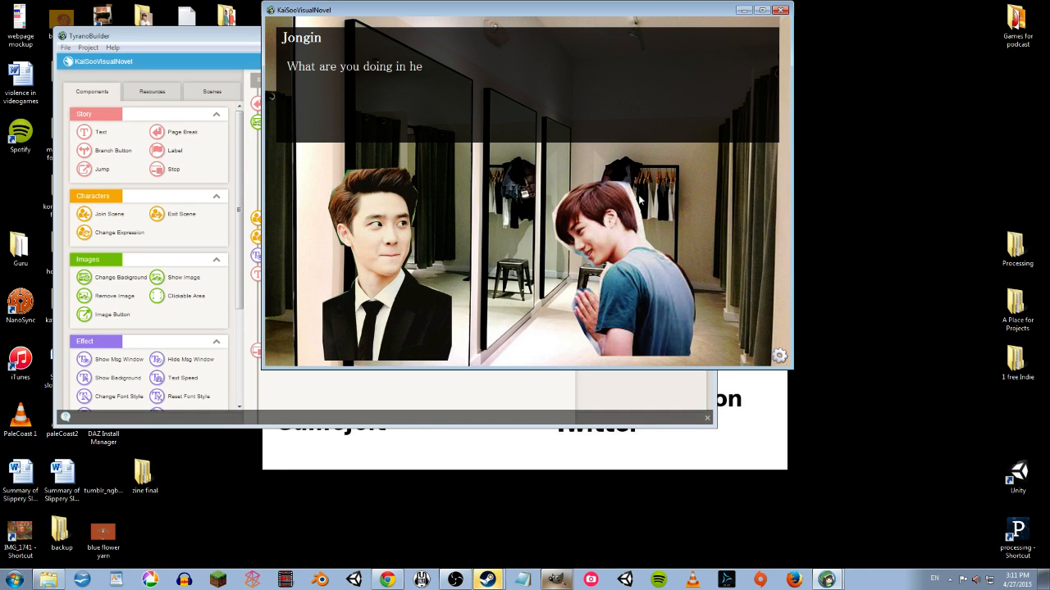
left_click(636, 206)
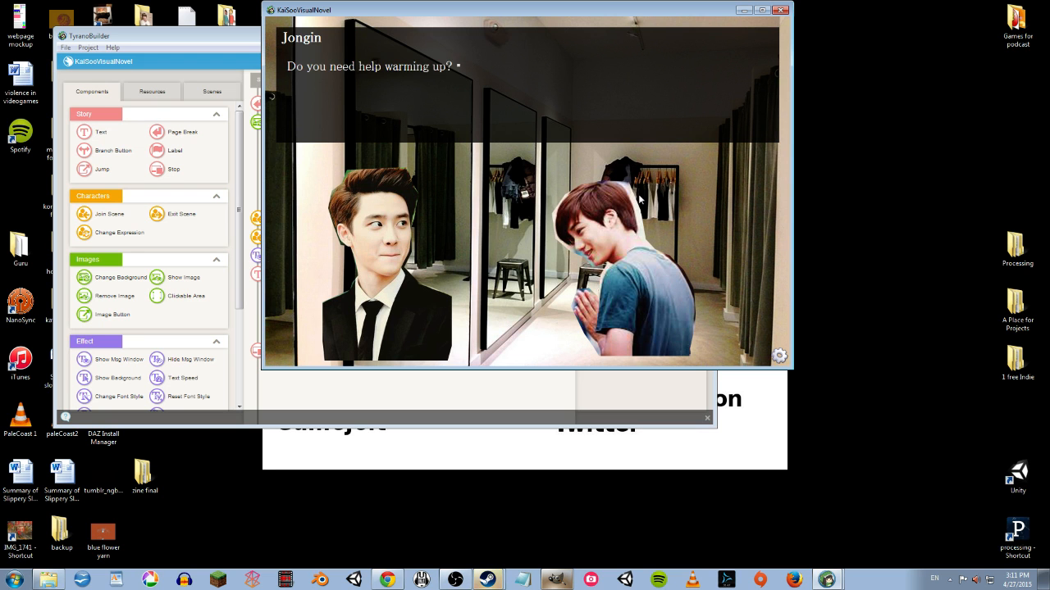
left_click(641, 199)
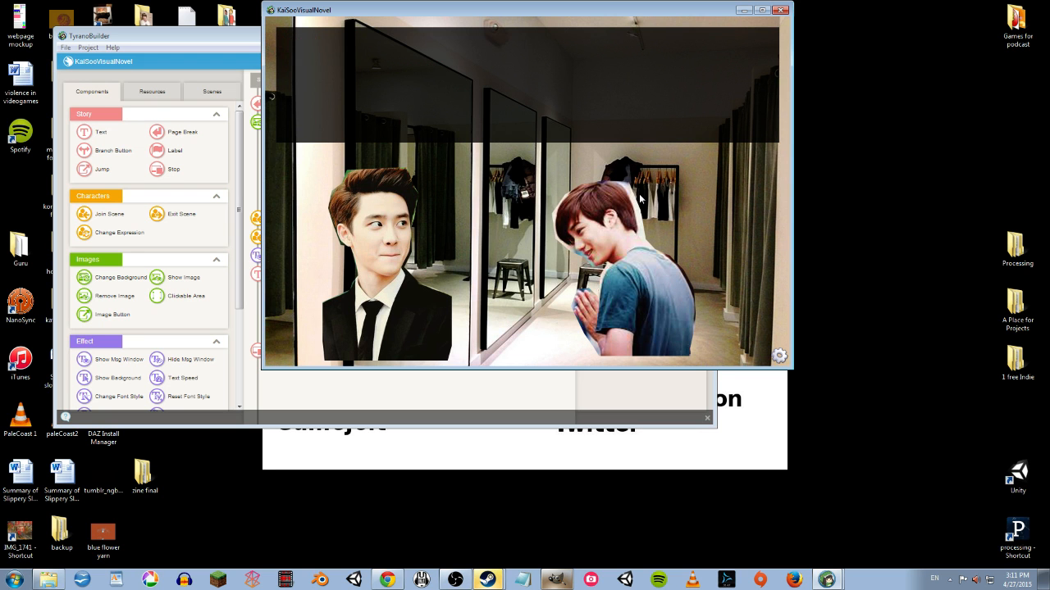
left_click(780, 10)
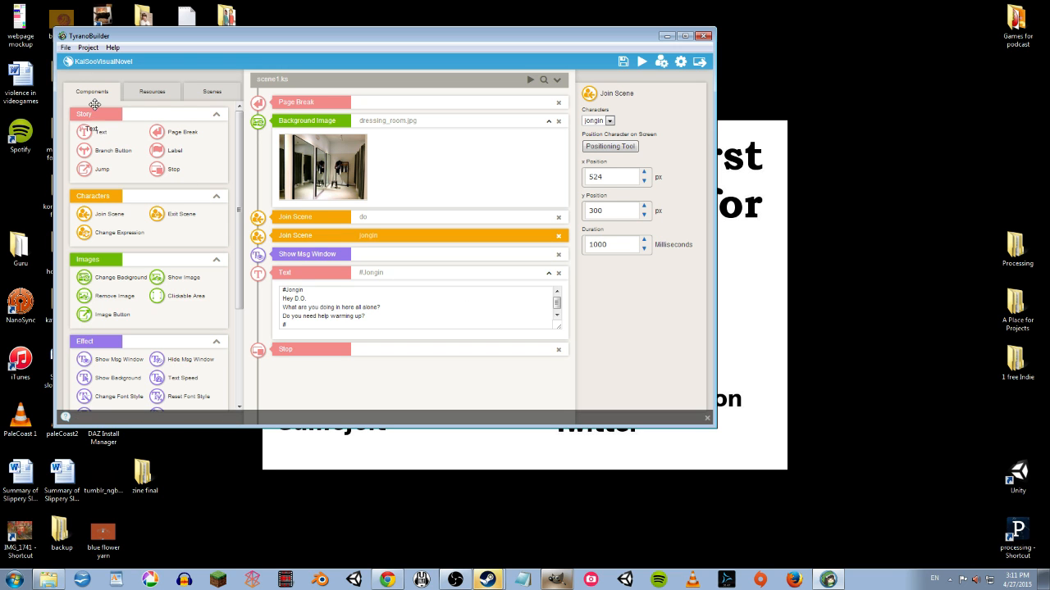
Step: Add a Text component before Stop with the lines "#D.O." and "I don't think I can sing tonight."
left_click_drag(96, 132, 326, 349)
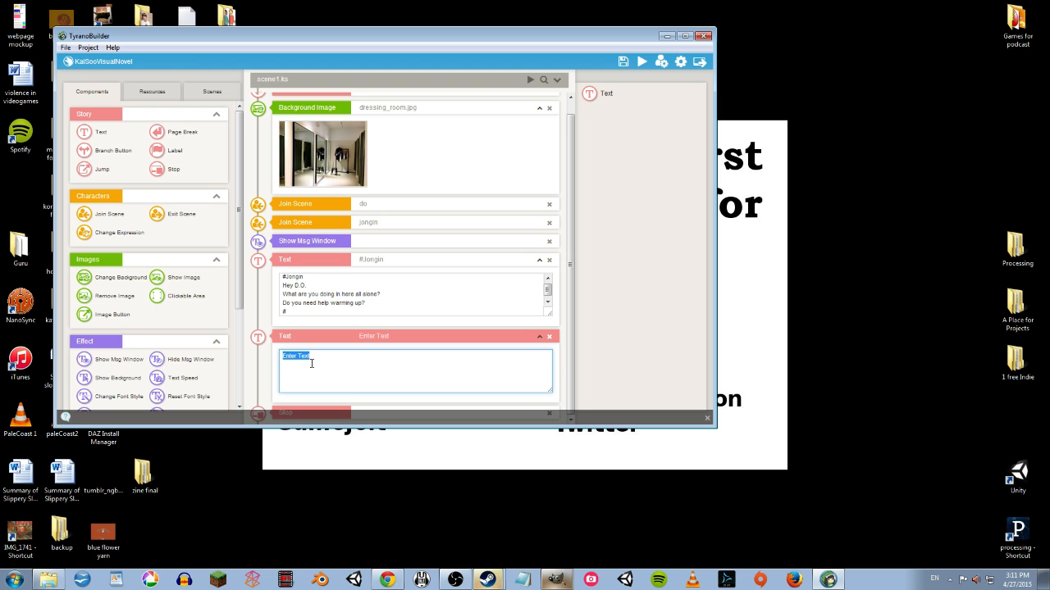
type("#D.O.")
key("Return")
type("I don't think I can sing tonight")
Step: Add another Text component before Stop with the lines "#Jongin" and "You have to sing."
left_click_drag(104, 138, 304, 402)
left_click(317, 373)
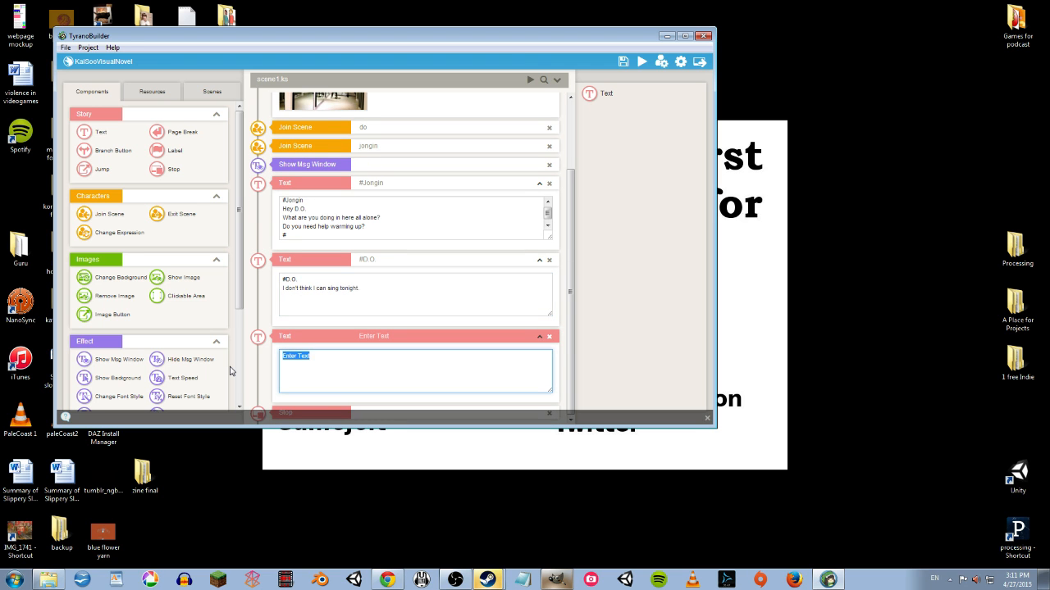
type("#Jongin")
key("Return")
type("YOu have to sing")
key("Left")
key("Left")
key("Left")
key("Left")
key("Left")
key("Left")
key("Left")
key("Left")
key("BackSpace")
type("o")
Step: Add a further Text component before Stop with the lines "#D.O.", "Why do I have to sing" and a closing # line
left_click_drag(99, 132, 346, 404)
left_click(339, 361)
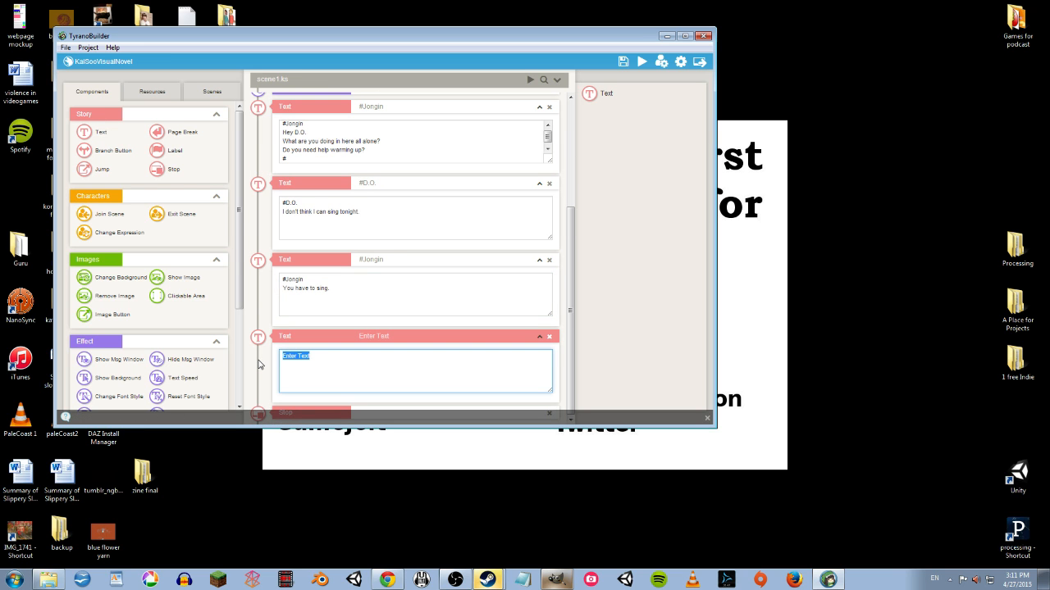
type("#")
type("D")
type(".O. ")
type("Why do I have to sing")
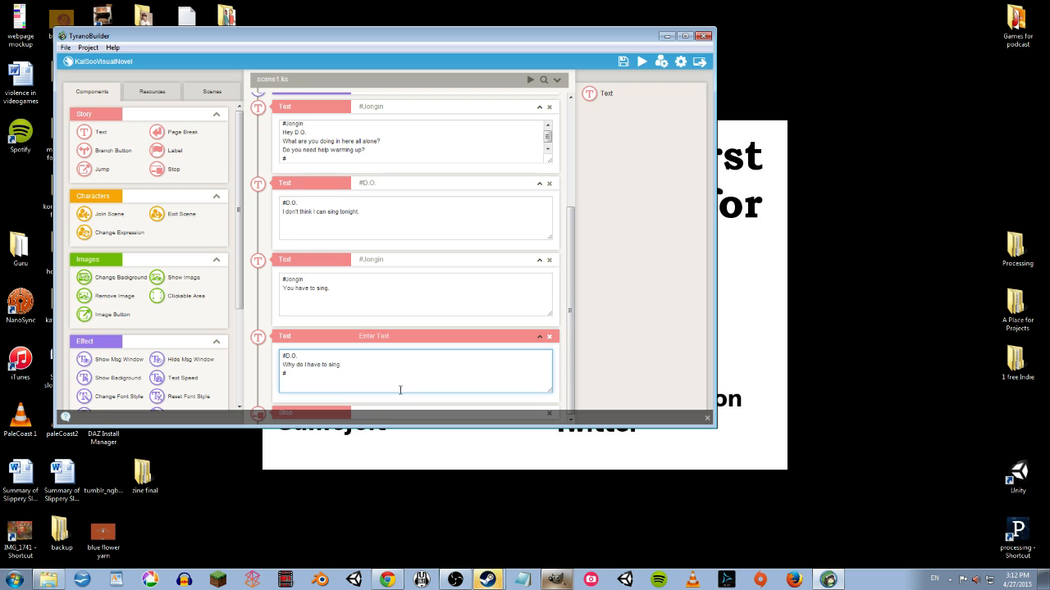
left_click(98, 95)
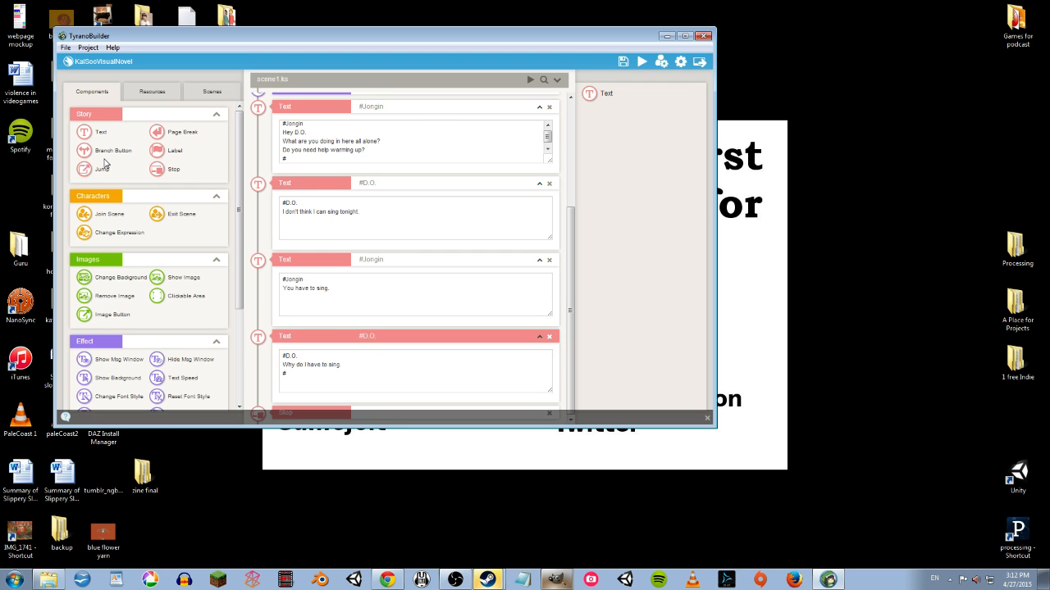
Step: Add two Branch Button components before Stop and set the first to x 100, y 100, width 200 and height 20 px
left_click_drag(98, 150, 316, 402)
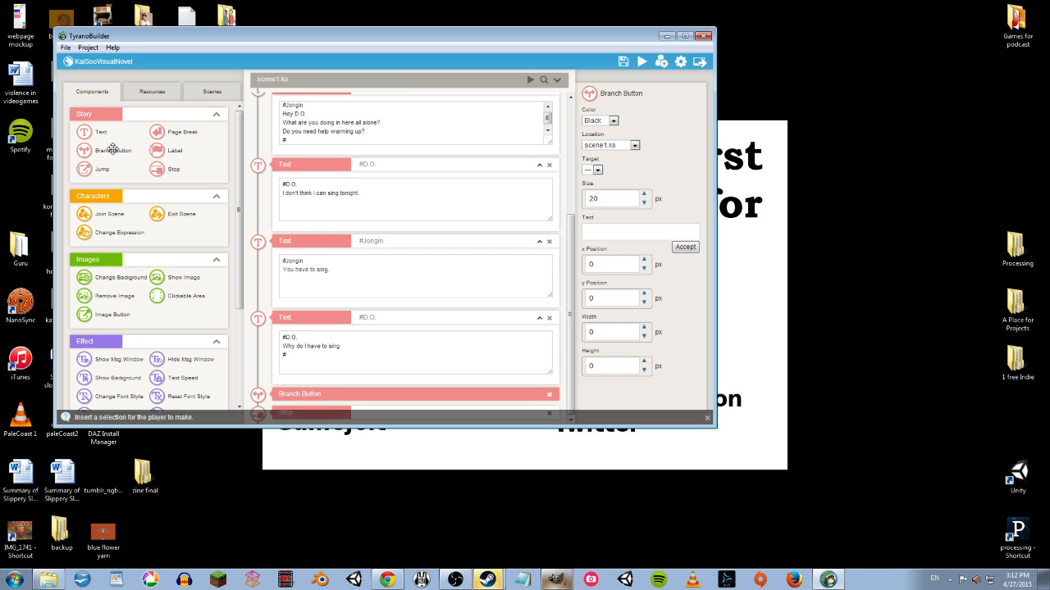
left_click_drag(114, 150, 326, 389)
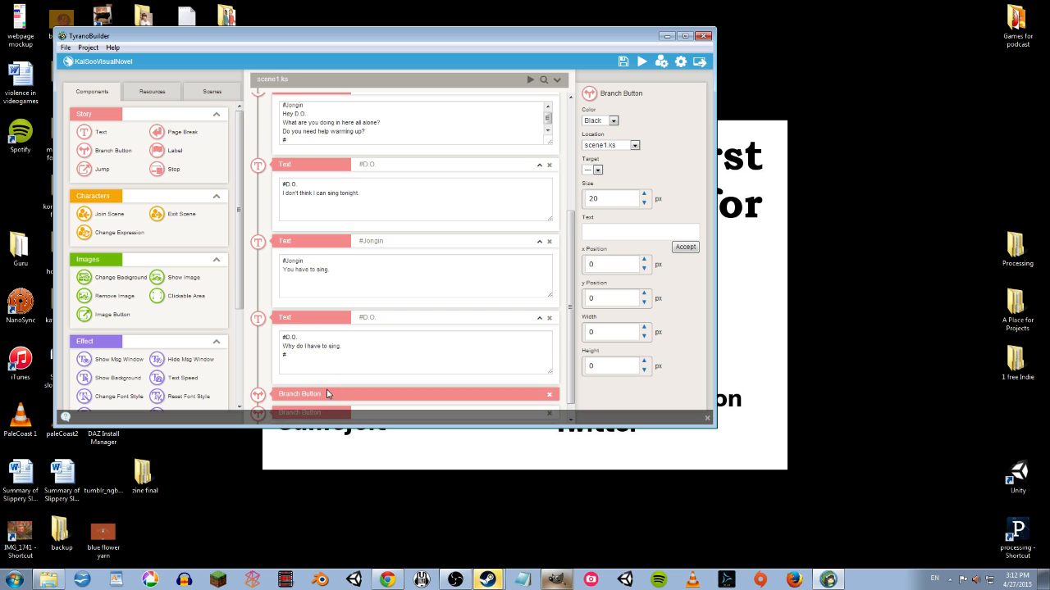
double_click(602, 264)
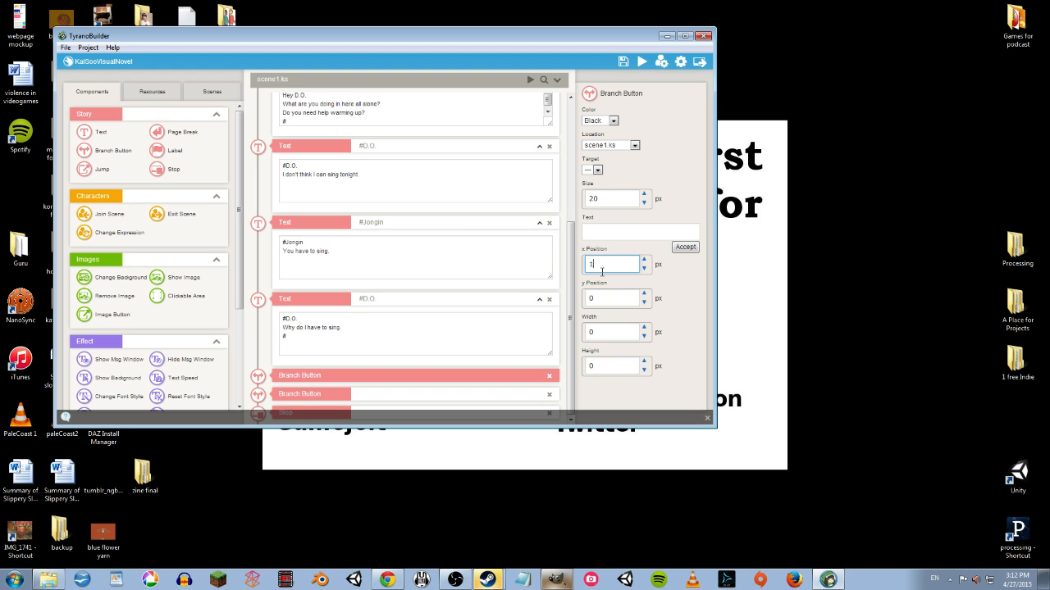
type("100")
double_click(615, 298)
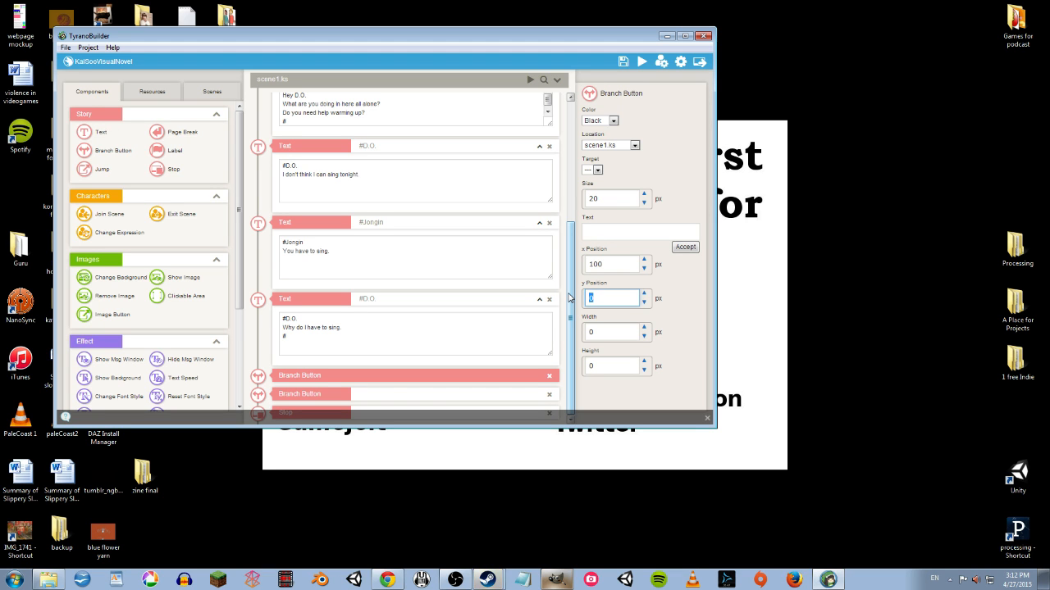
type("100")
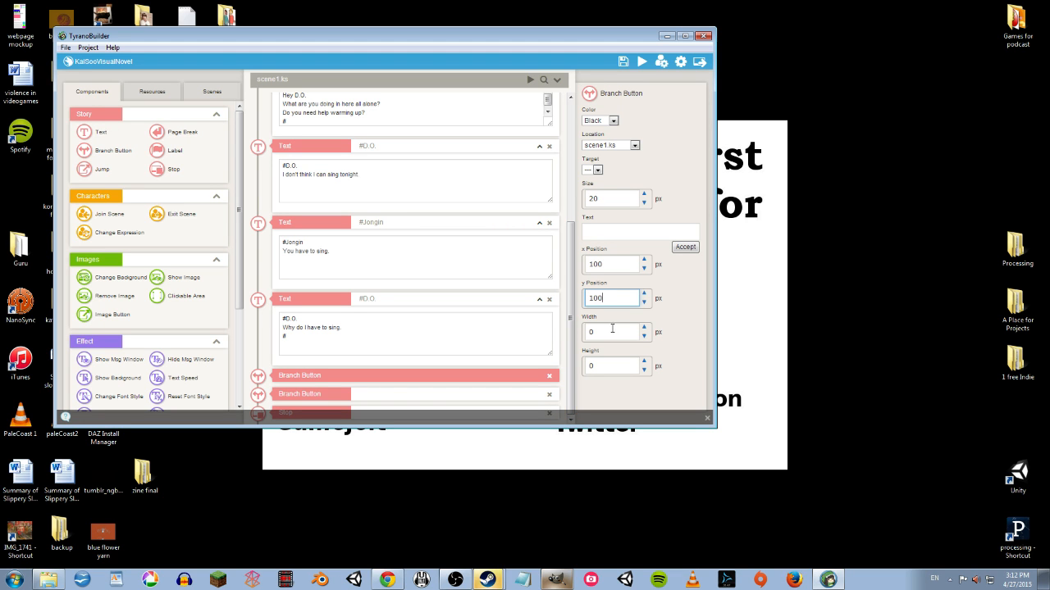
double_click(612, 329)
type("00")
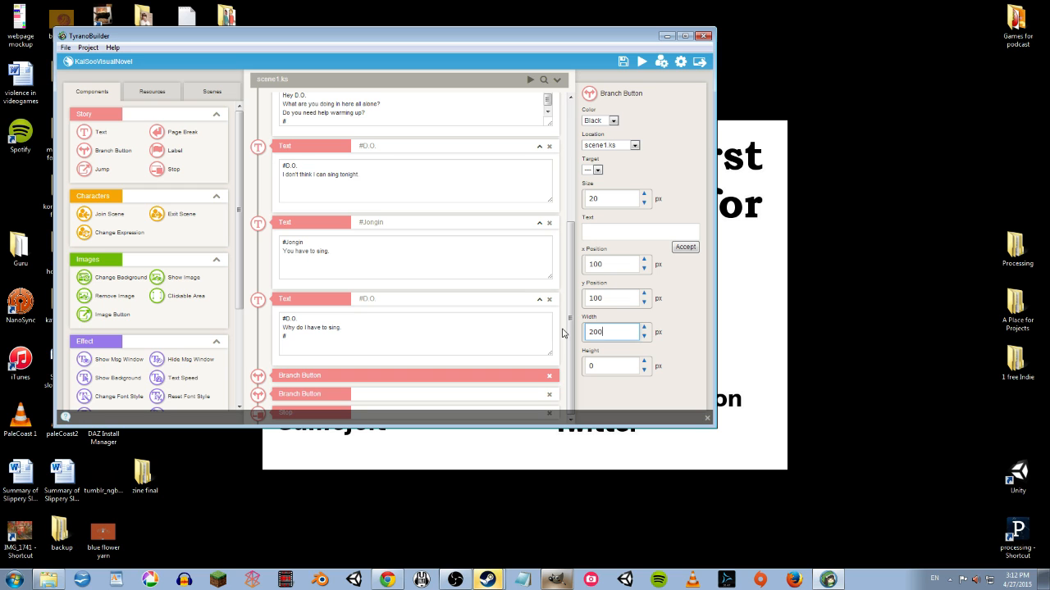
left_click(618, 362)
type("20")
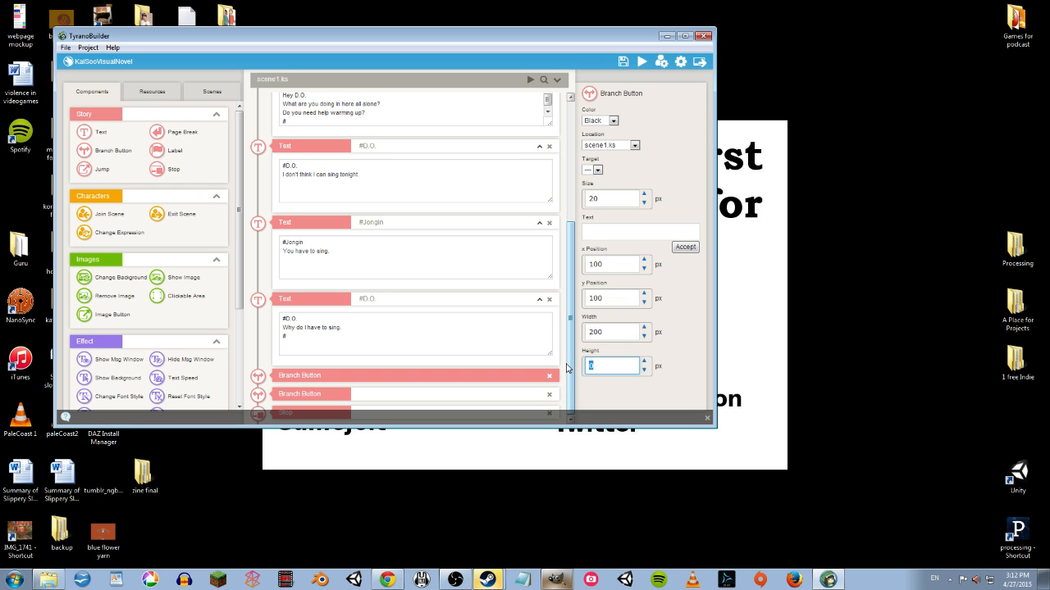
left_click(679, 249)
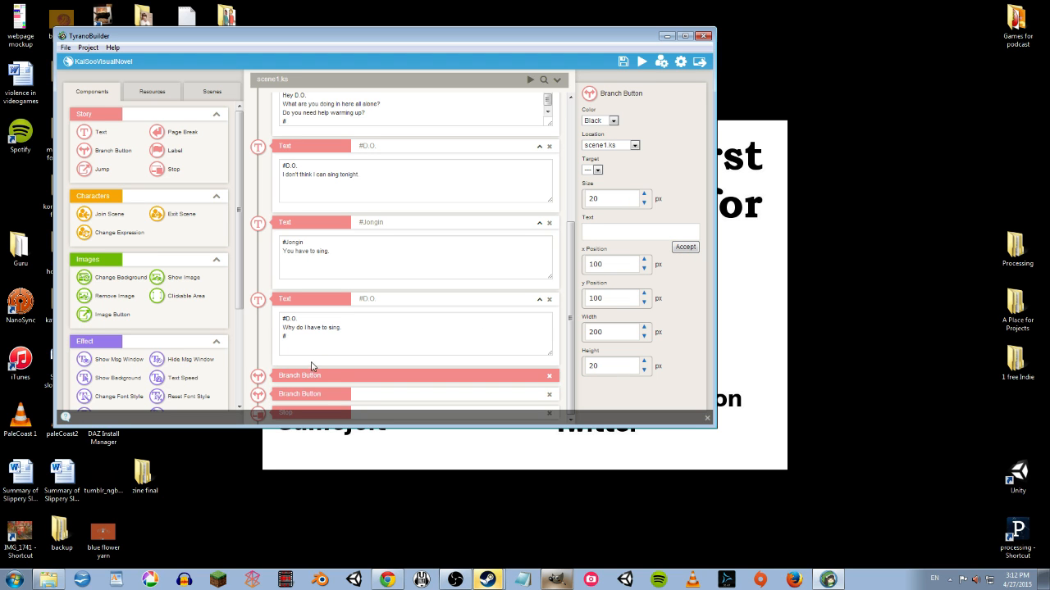
Step: Set the second Branch Button to x 400, y 100, width 200 and height 20 px
left_click(349, 394)
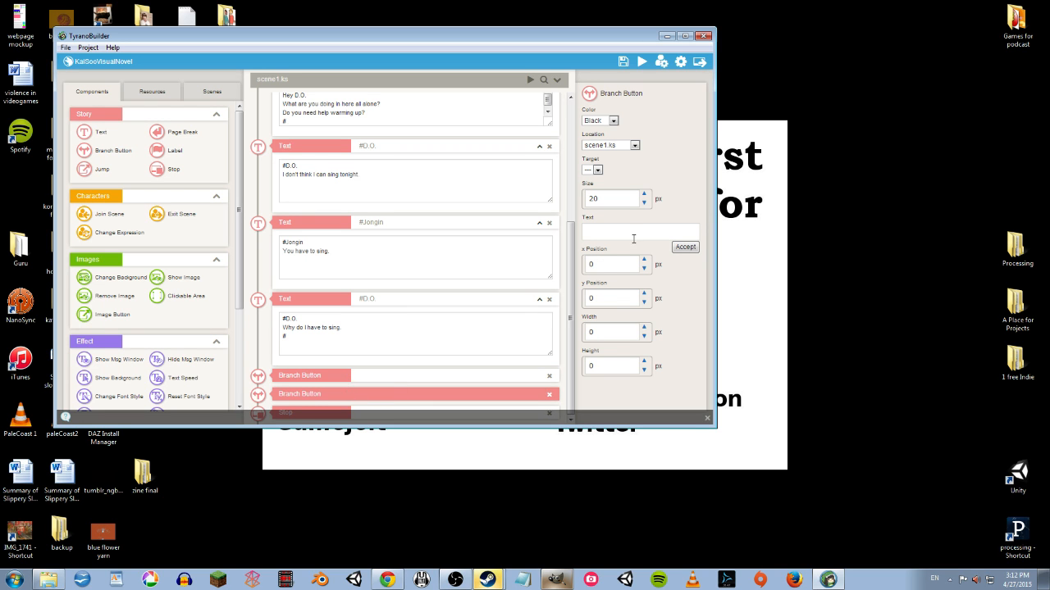
double_click(607, 264)
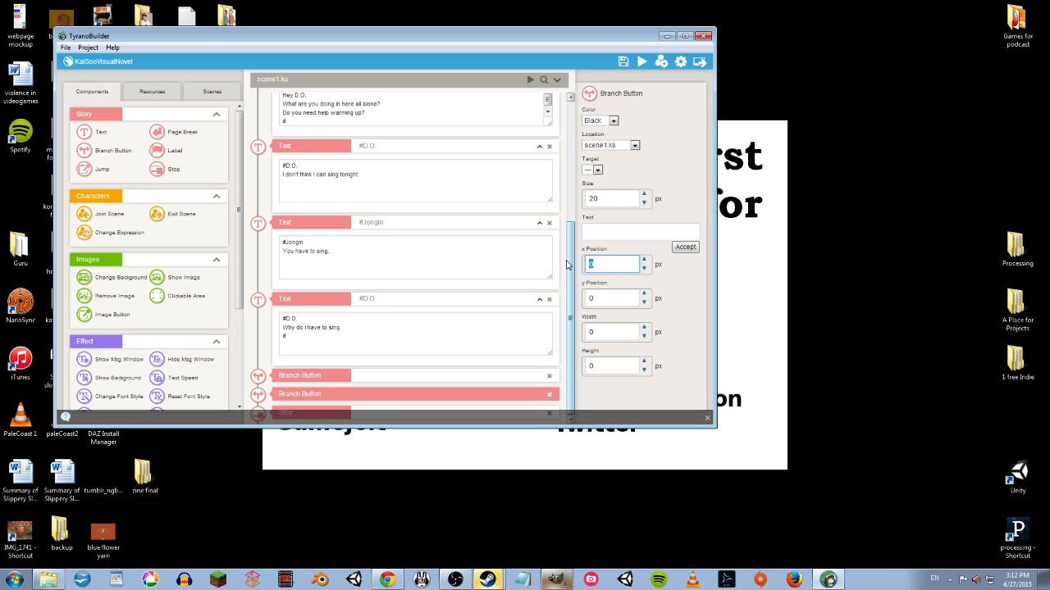
type("400")
double_click(615, 300)
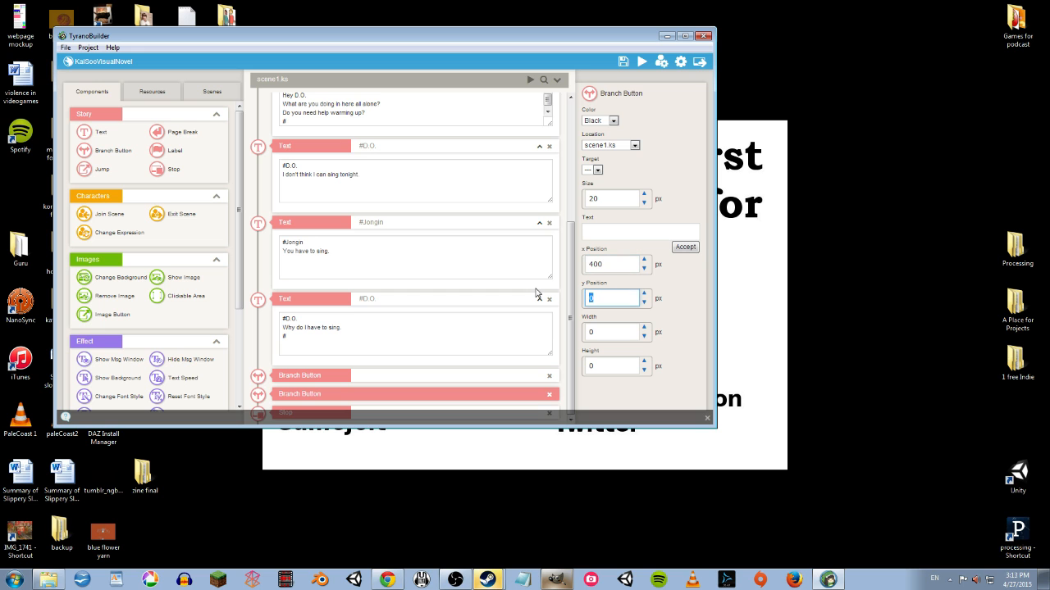
type("100")
double_click(613, 329)
type("200")
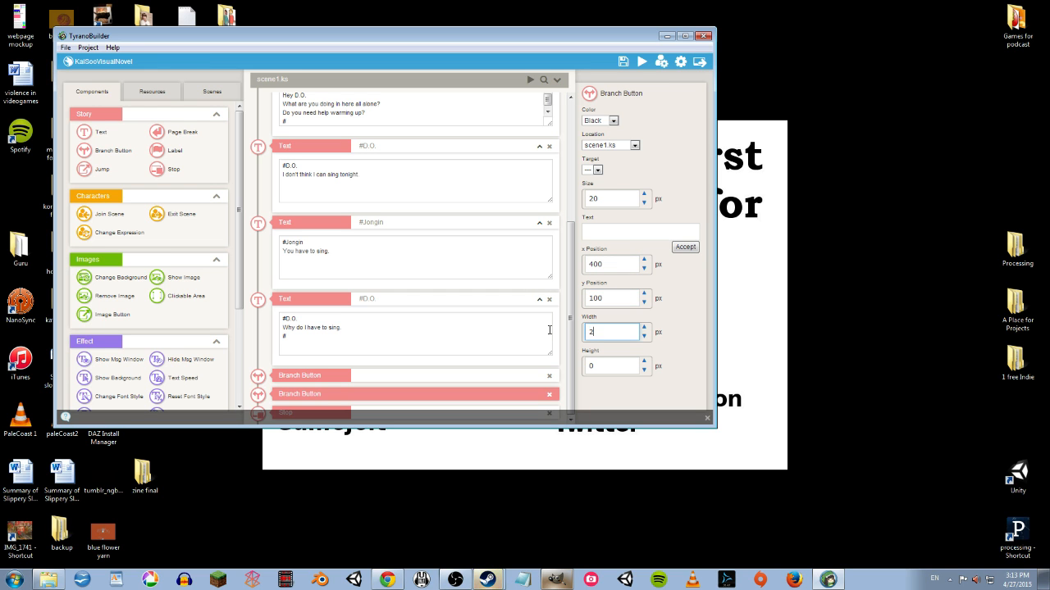
double_click(630, 368)
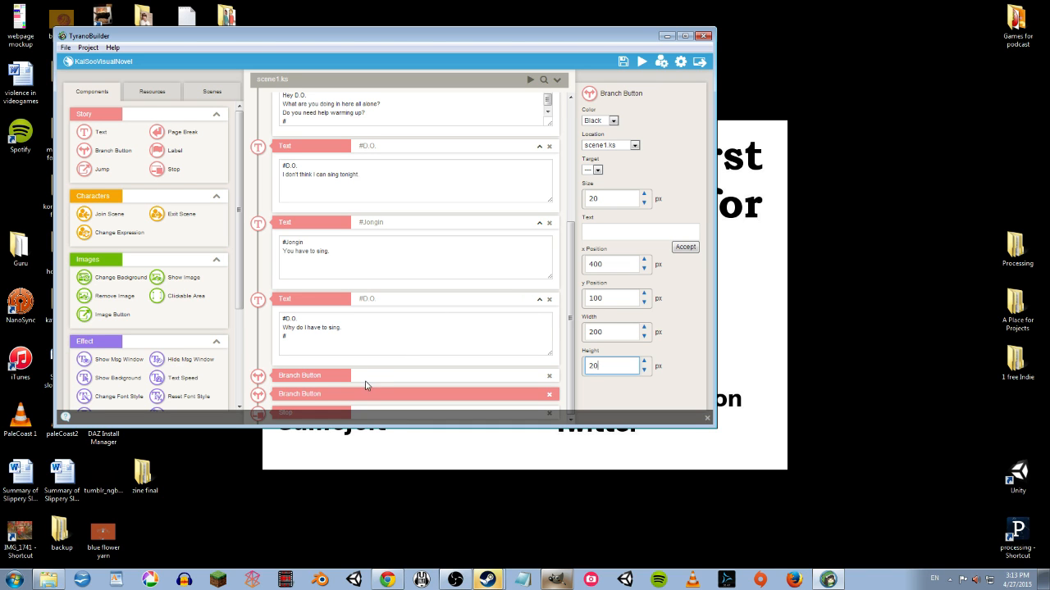
left_click(685, 248)
left_click(378, 376)
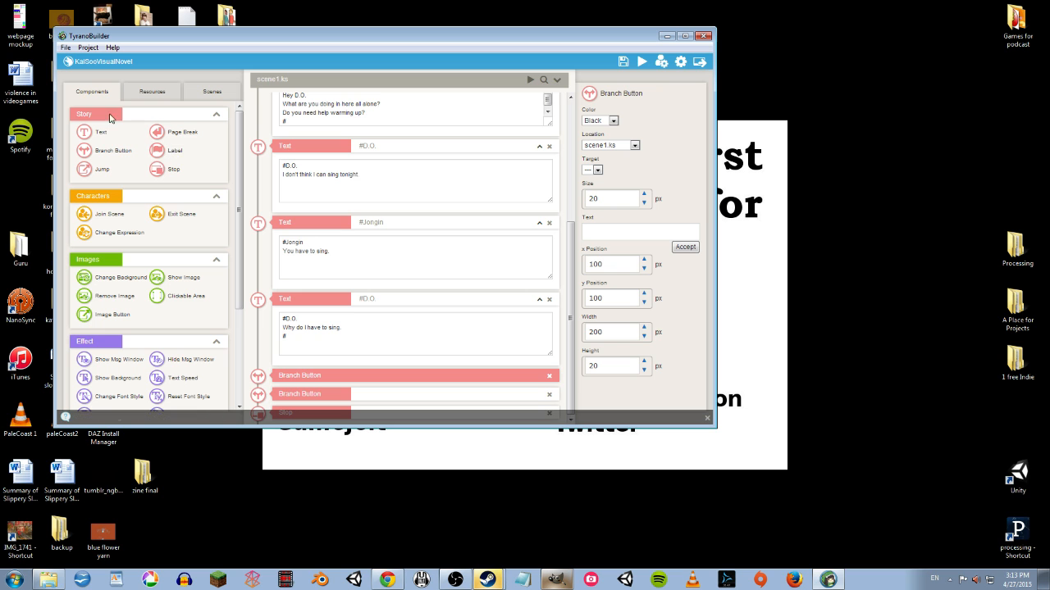
Step: Add three Label components below the two Branch Buttons and insert a Stop between the buttons and the labels
left_click_drag(166, 151, 369, 394)
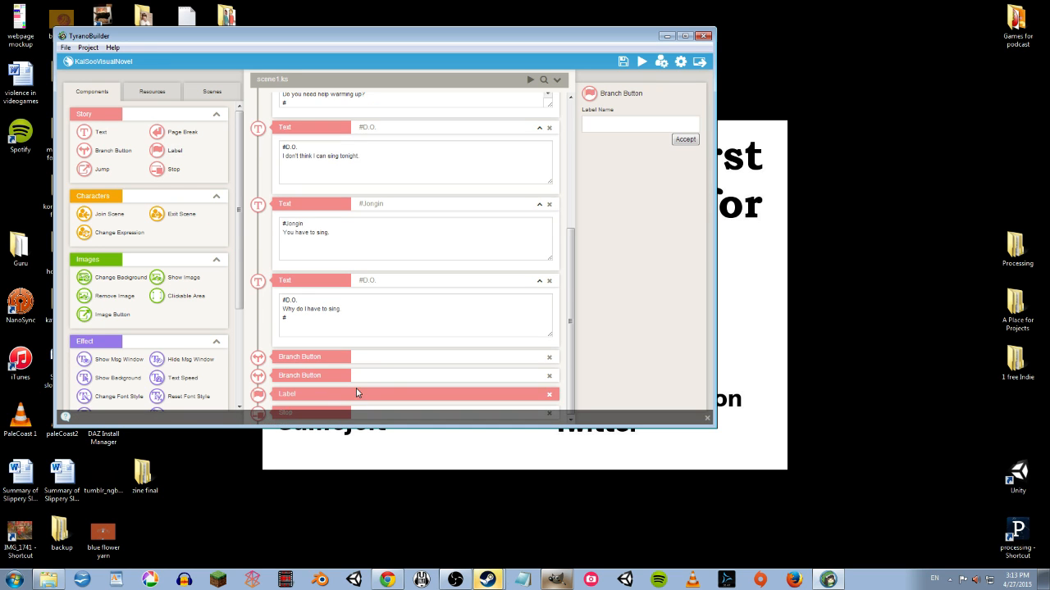
left_click_drag(173, 151, 301, 389)
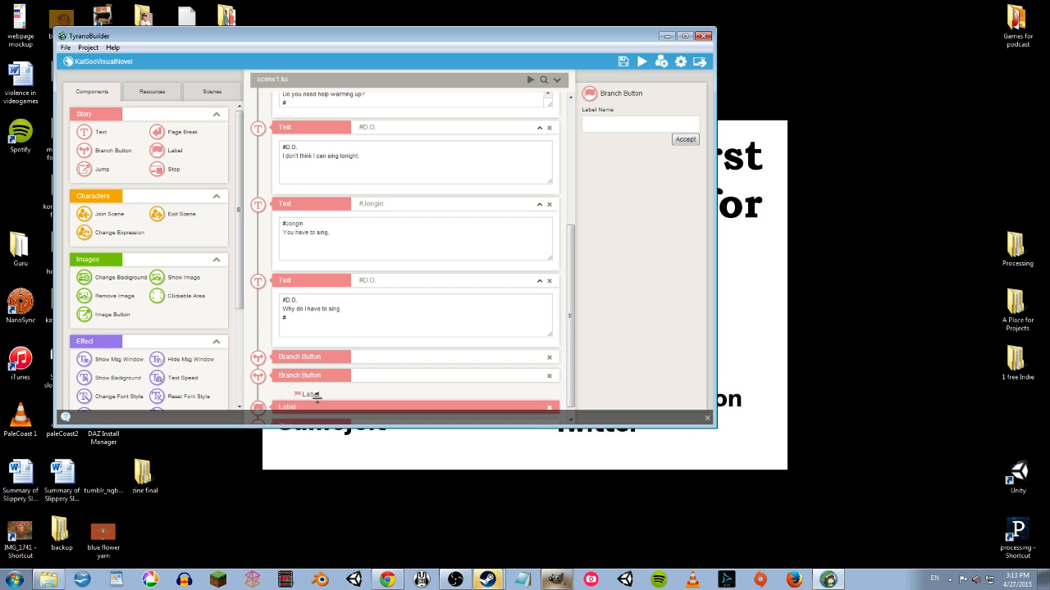
left_click_drag(173, 150, 354, 381)
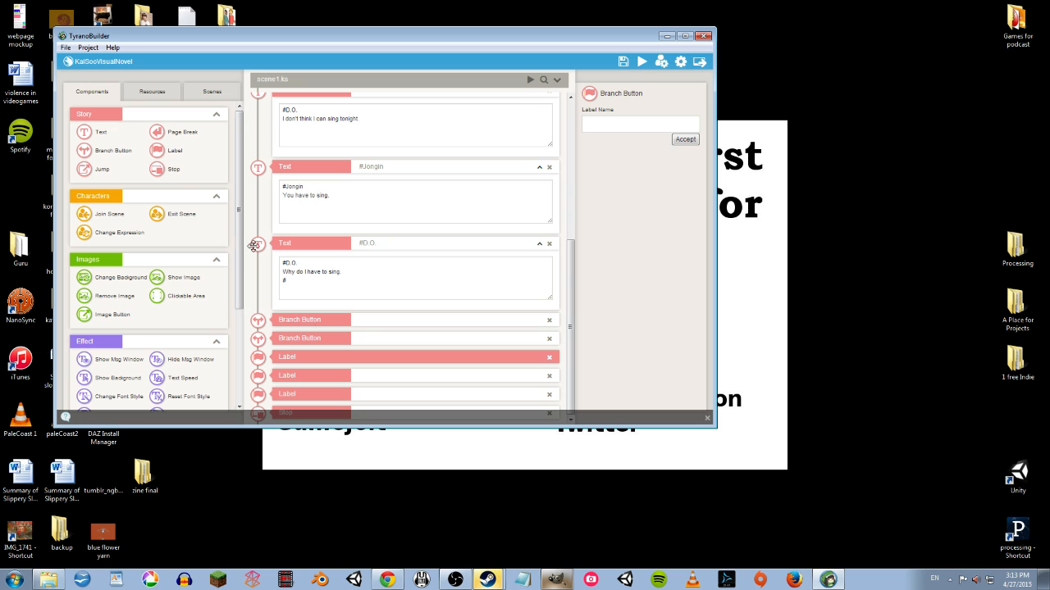
left_click_drag(173, 169, 328, 357)
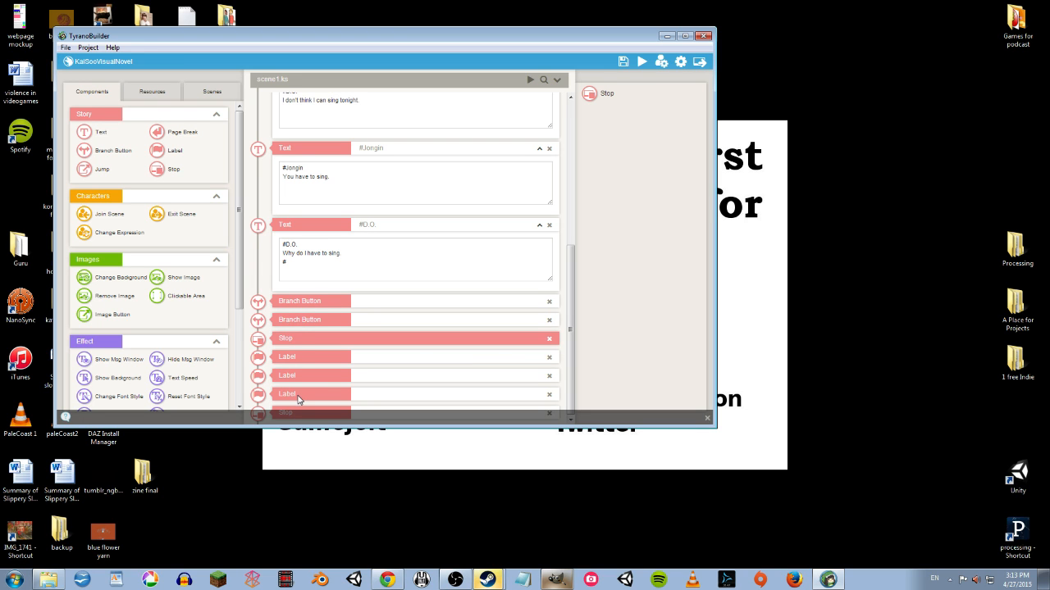
Step: Name the first two labels below the new Stop "me" and "fans"
left_click(335, 361)
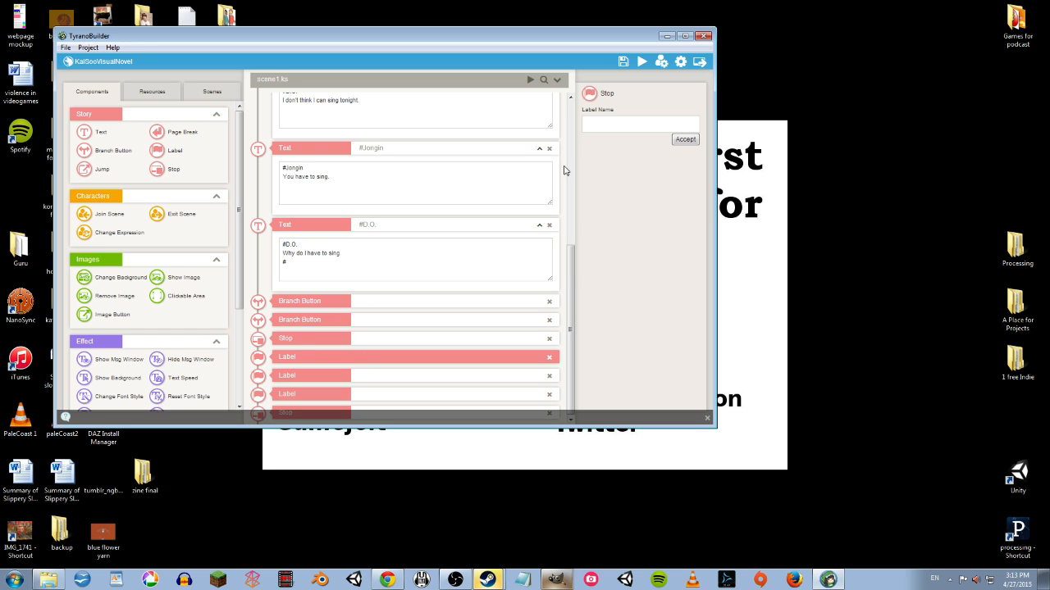
left_click(591, 125)
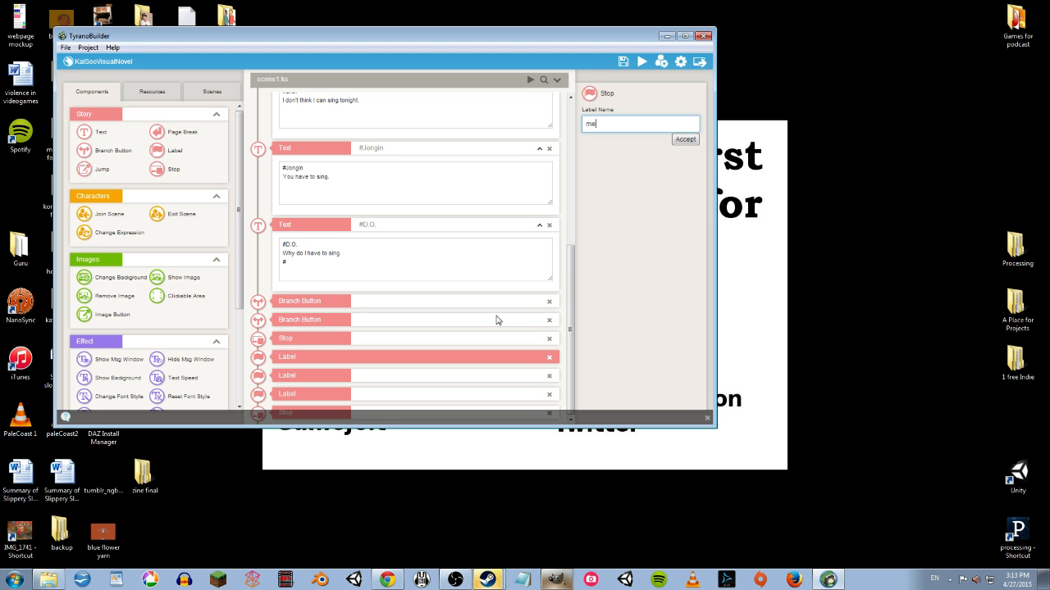
left_click(685, 140)
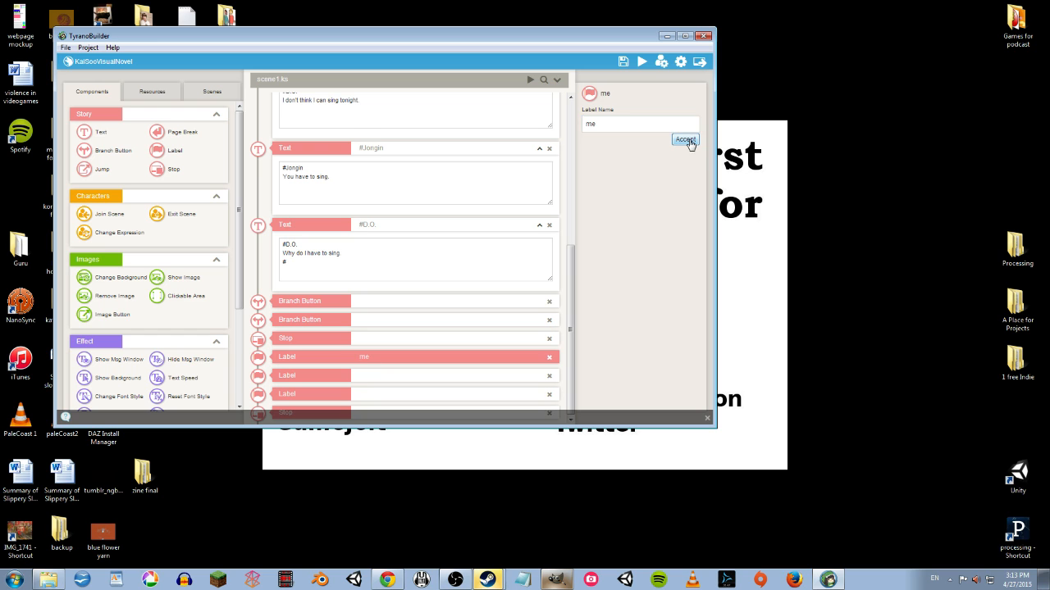
left_click(359, 375)
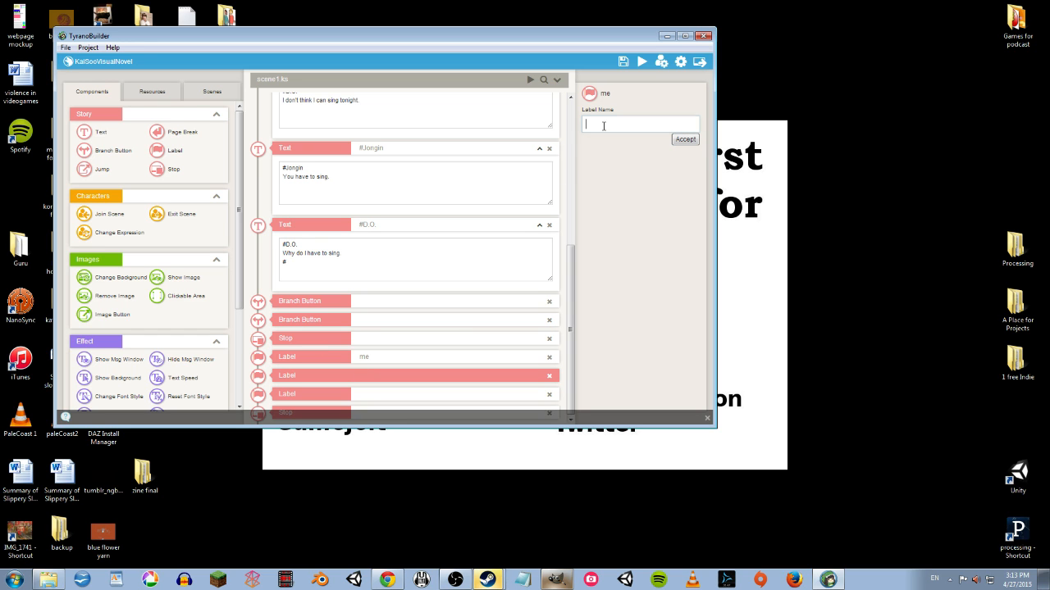
left_click(604, 125)
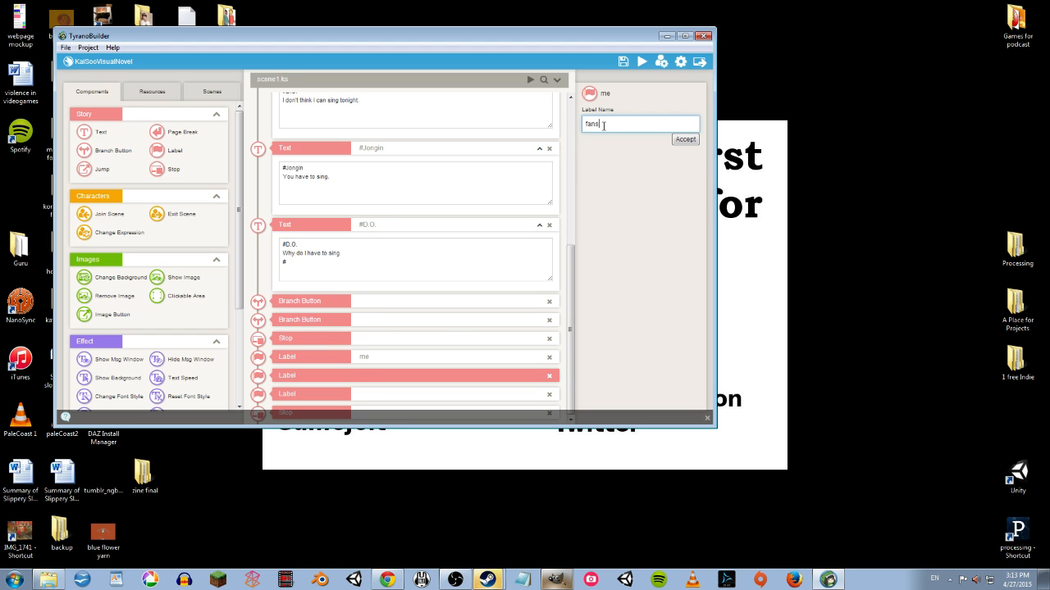
left_click(686, 140)
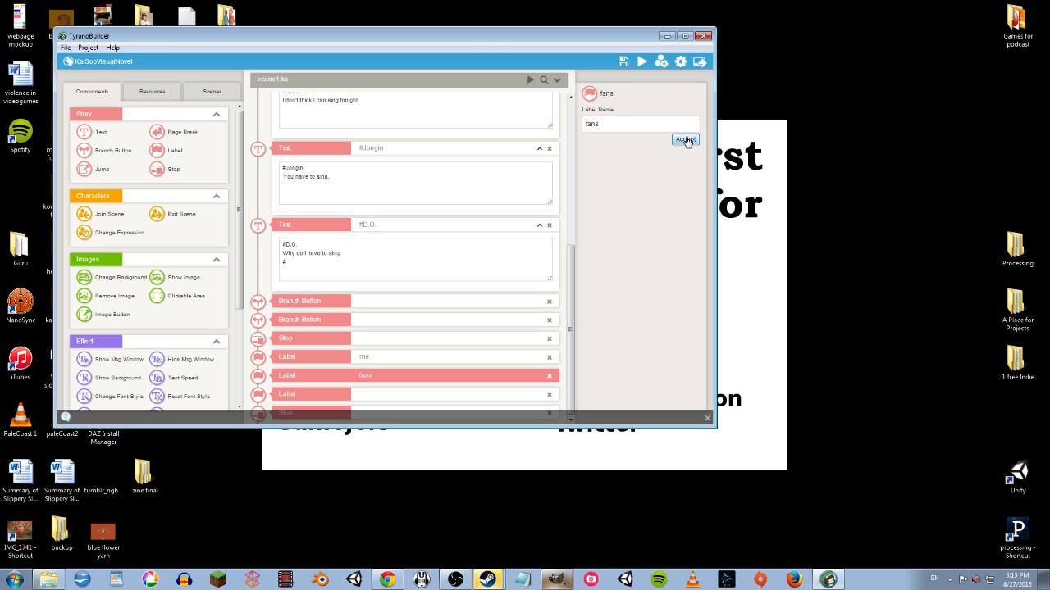
Step: Name the third label "whySingCommon"
left_click(381, 397)
left_click(605, 126)
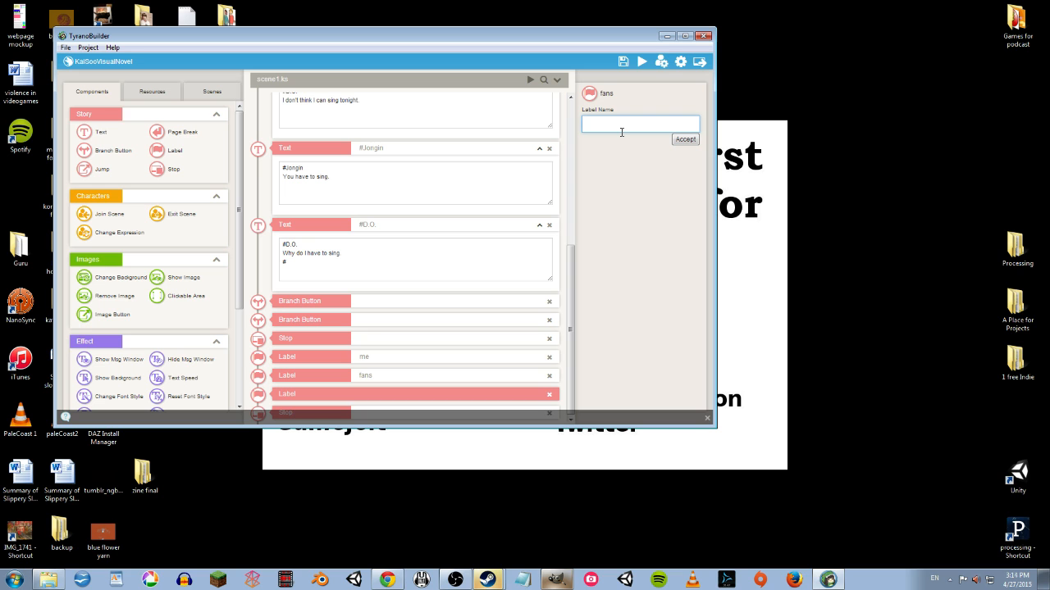
type("whySingCo")
type("mmon")
left_click(685, 141)
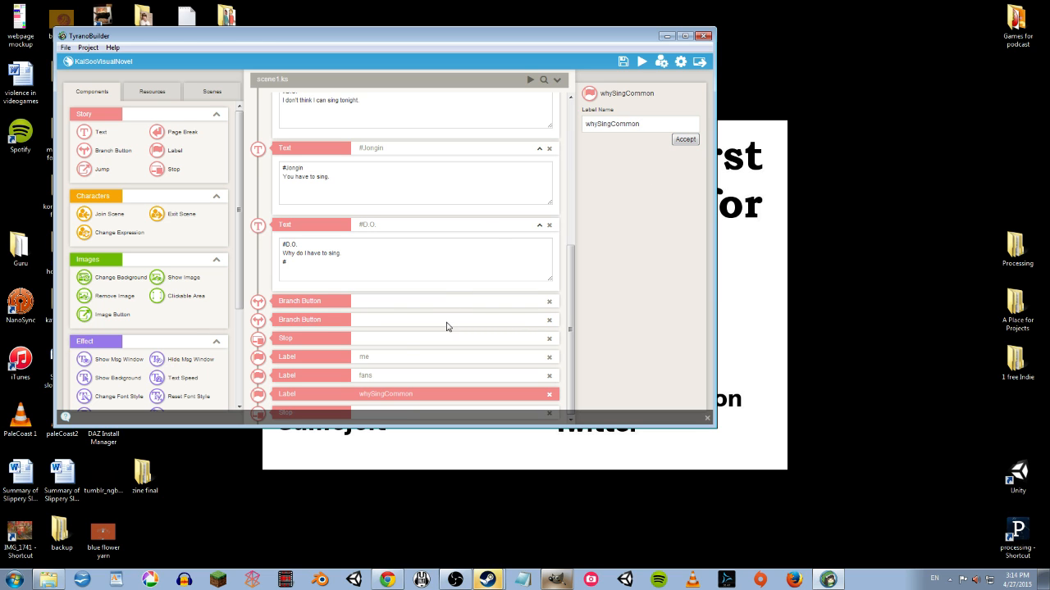
Step: Give the first Branch Button the text "You have to sing for me." and the target *me
left_click(363, 304)
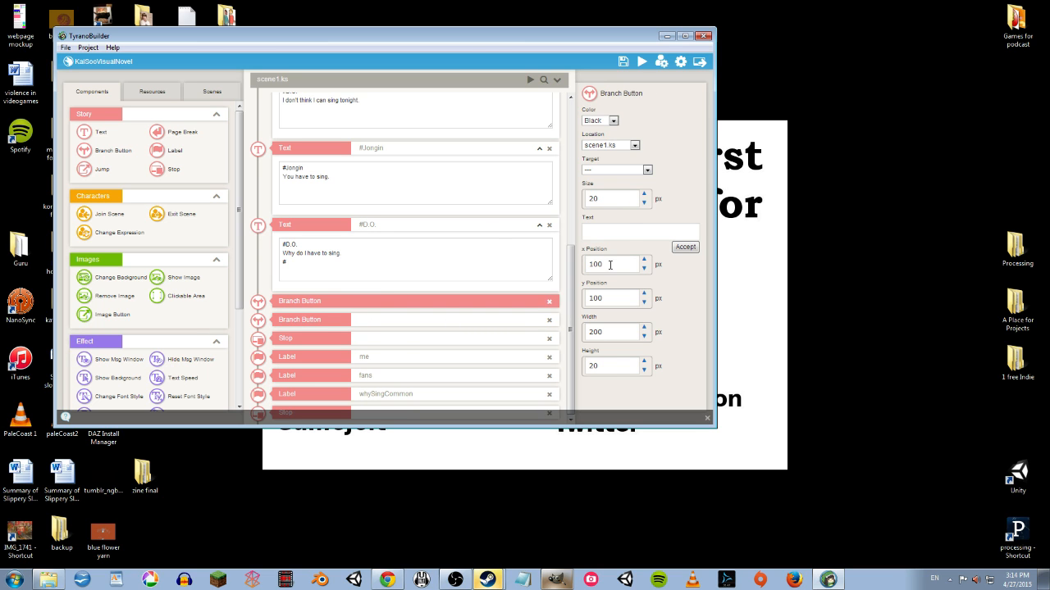
left_click(615, 232)
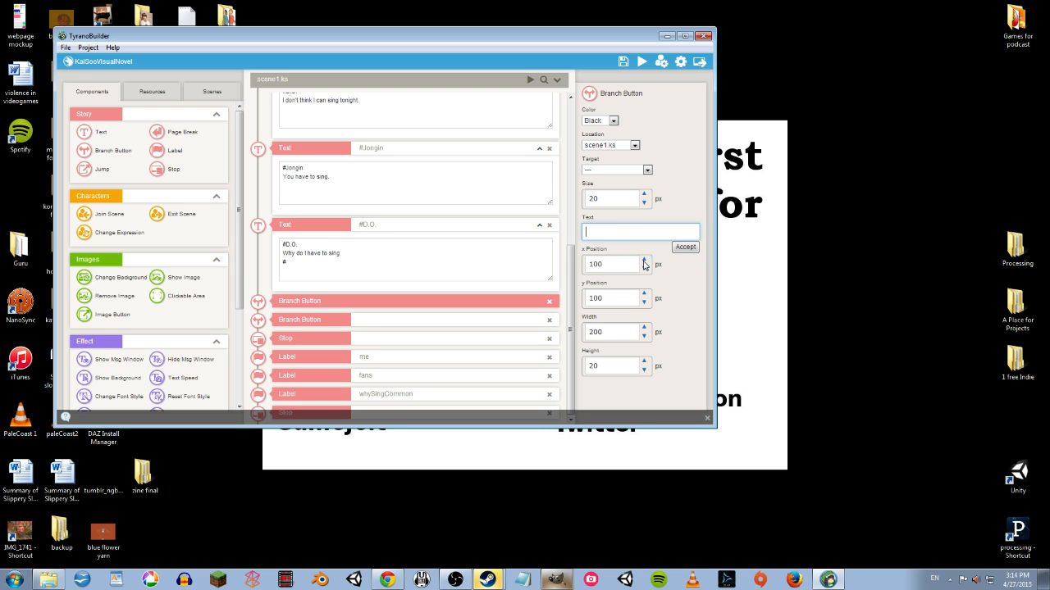
type("You have to sing for me.")
left_click(685, 248)
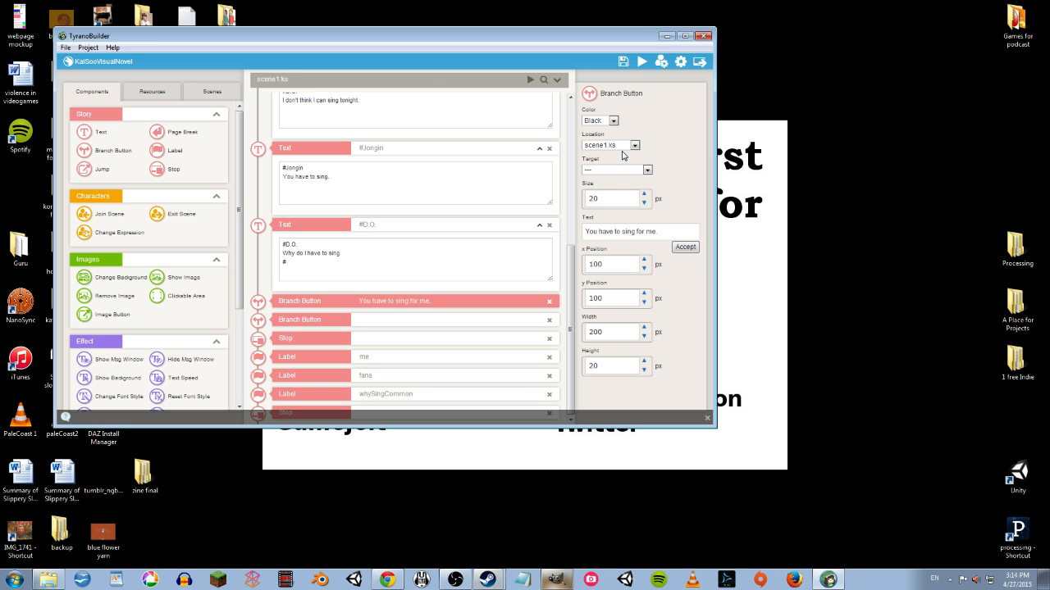
left_click(648, 171)
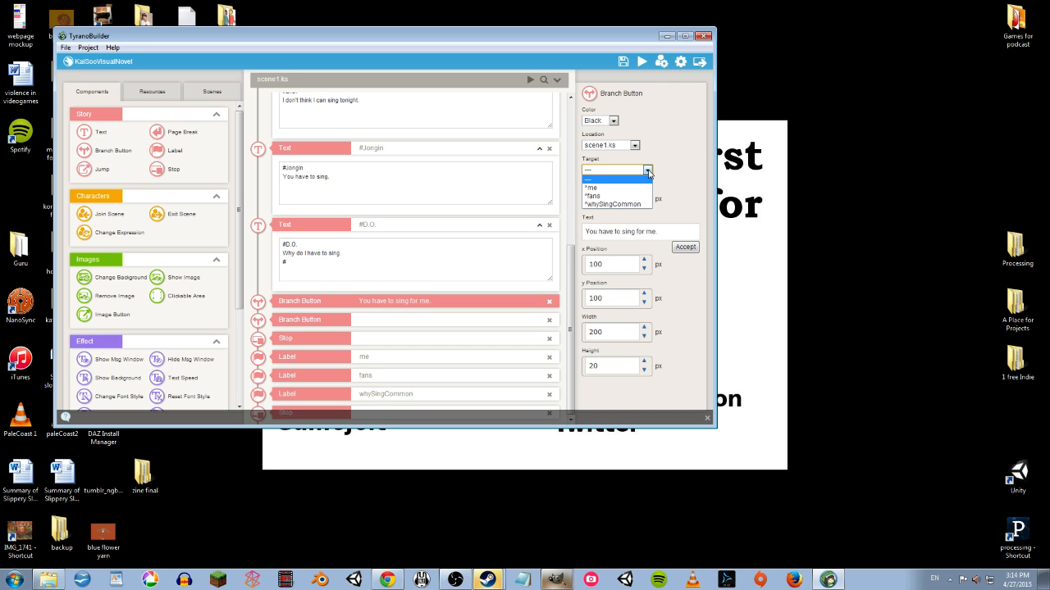
left_click(606, 188)
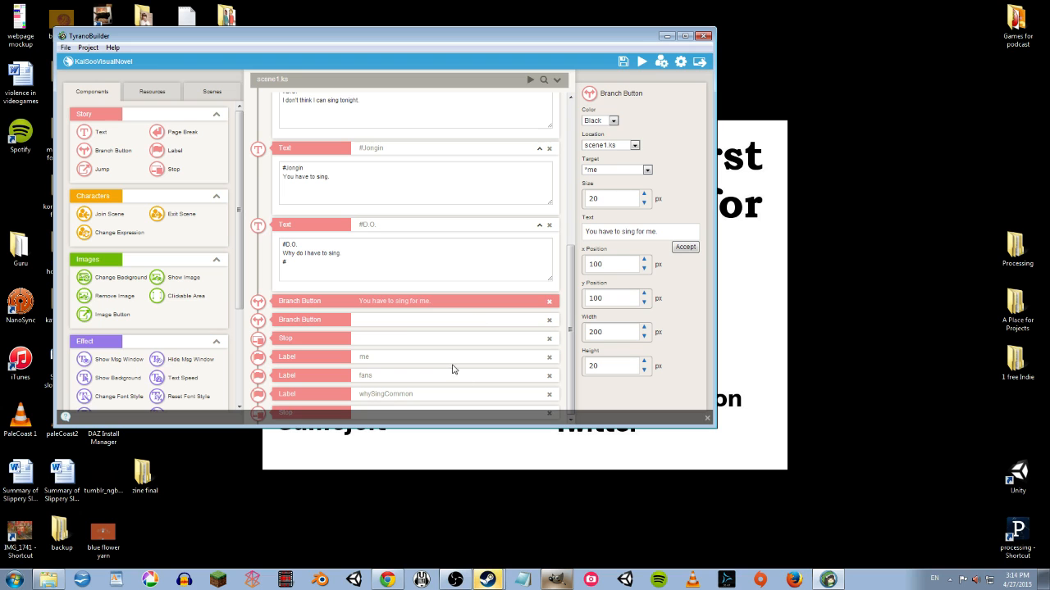
Step: Give the second Branch Button the text "You have to sing for the fans" and the target *fans
left_click(402, 323)
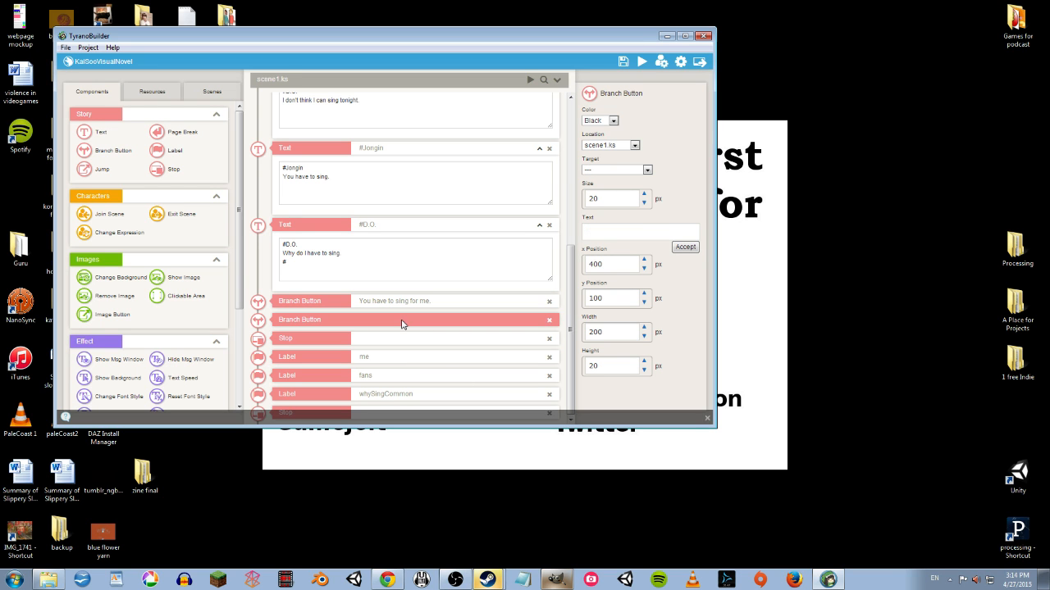
left_click(605, 236)
type("You have")
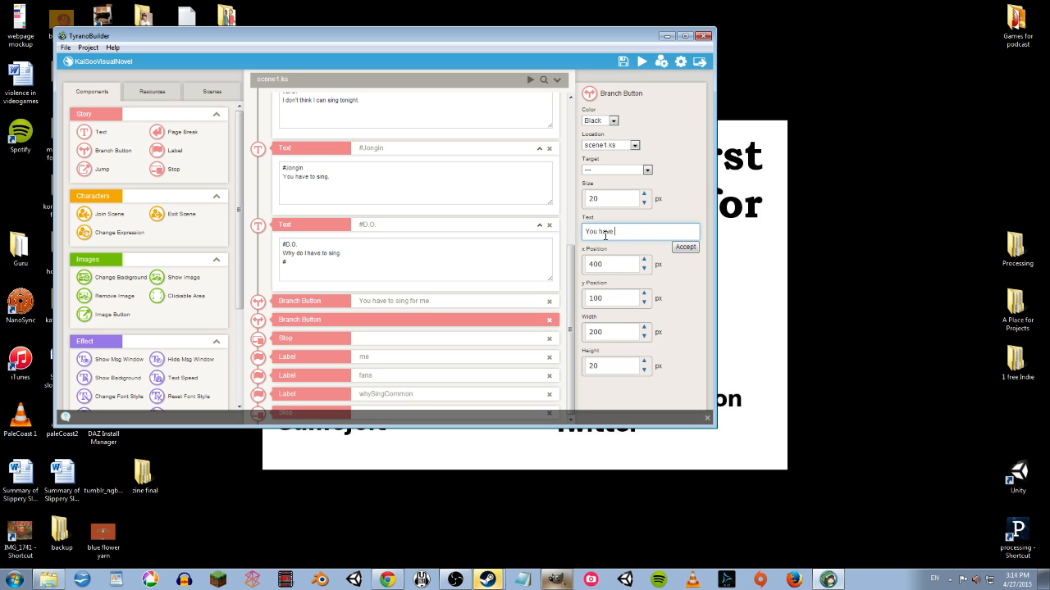
type(" to sing for the fans")
left_click(685, 249)
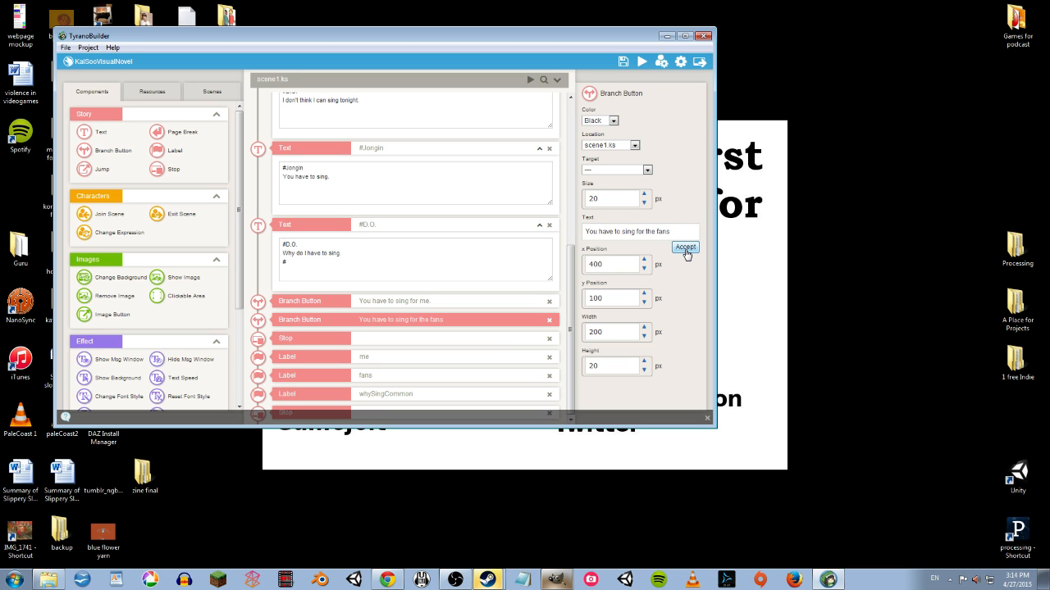
left_click(648, 171)
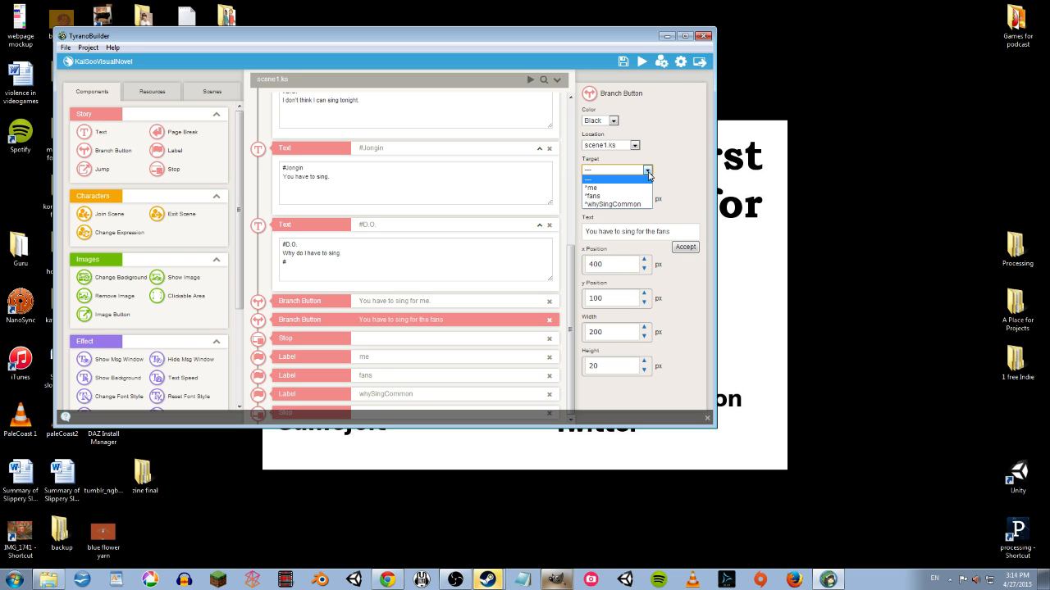
left_click(630, 196)
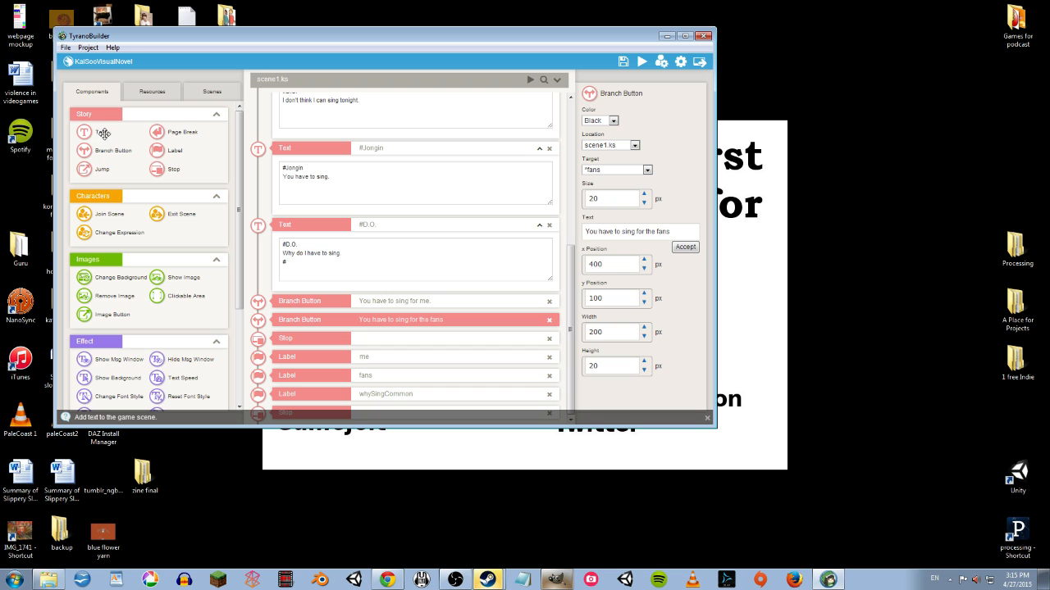
Step: Add a Text component below the me label with "#Jongin", "You have to sing because I can't go out there without you." and a closing #
left_click_drag(94, 132, 361, 367)
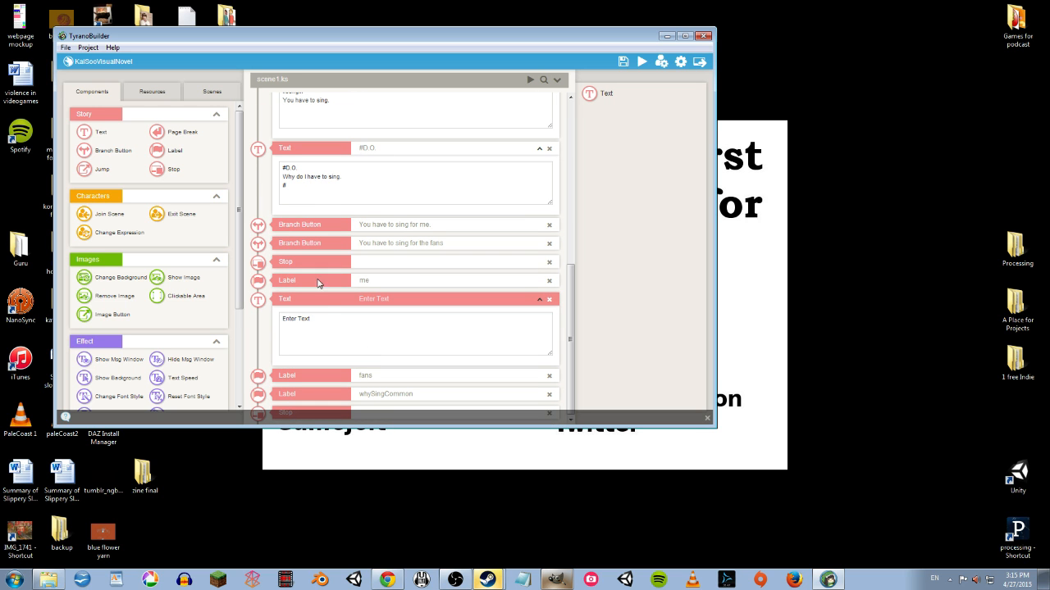
left_click(319, 319)
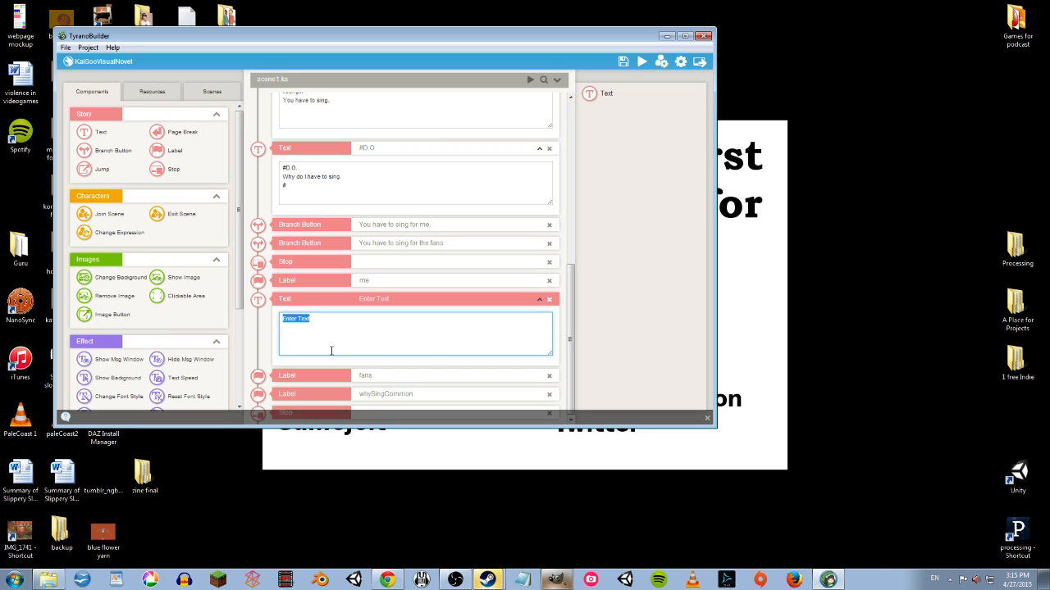
type("Y")
type("Jong")
type("in")
key("Return")
type("You have to sing because I can't go out there without you.")
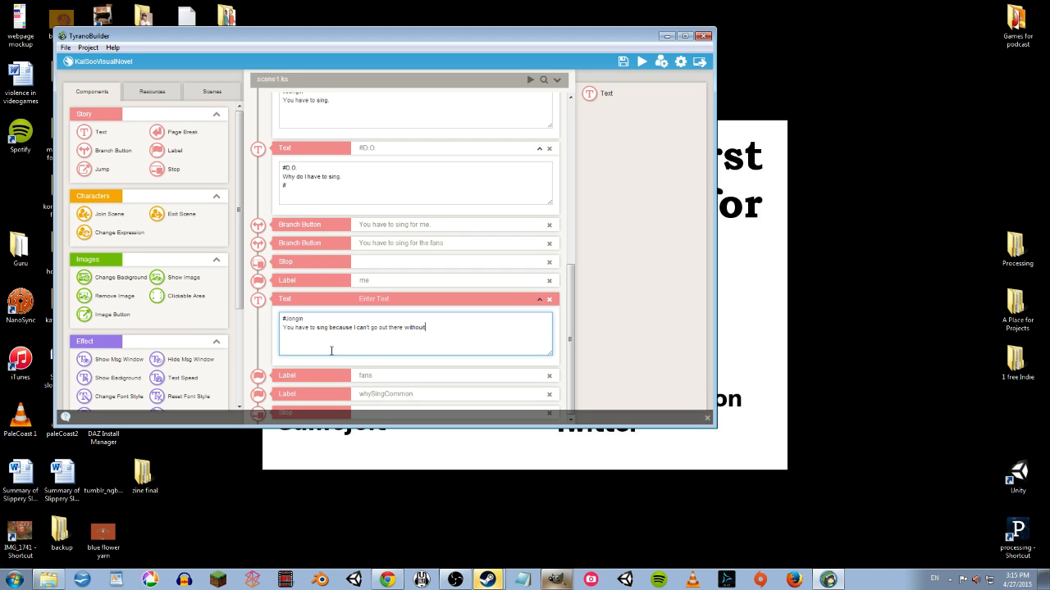
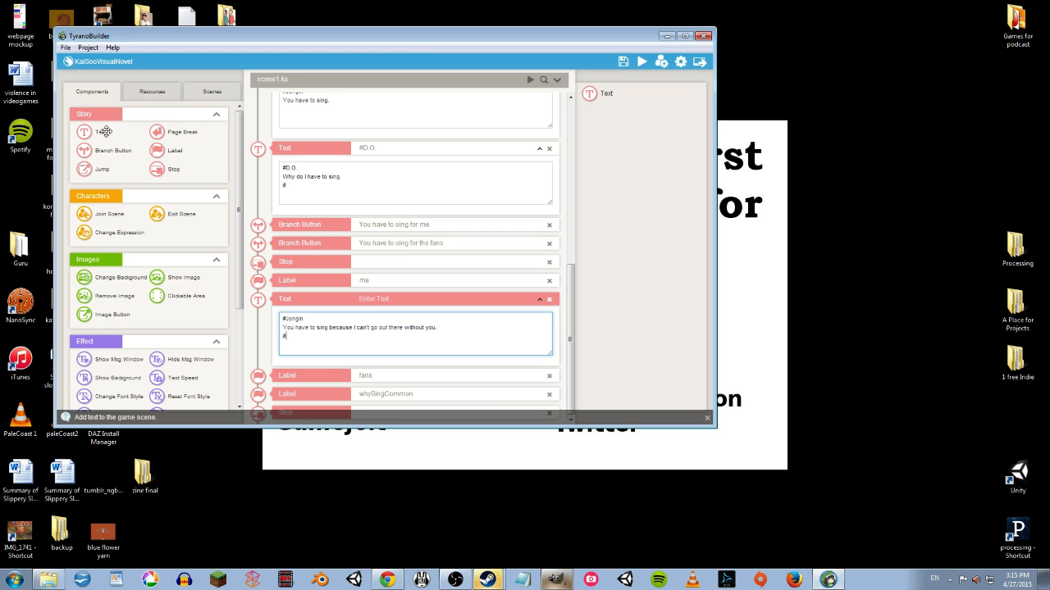
Step: Add a Text component below the fans label with "#Jongin", "The fans came to hear you." and a closing #
left_click_drag(98, 133, 328, 380)
left_click(340, 348)
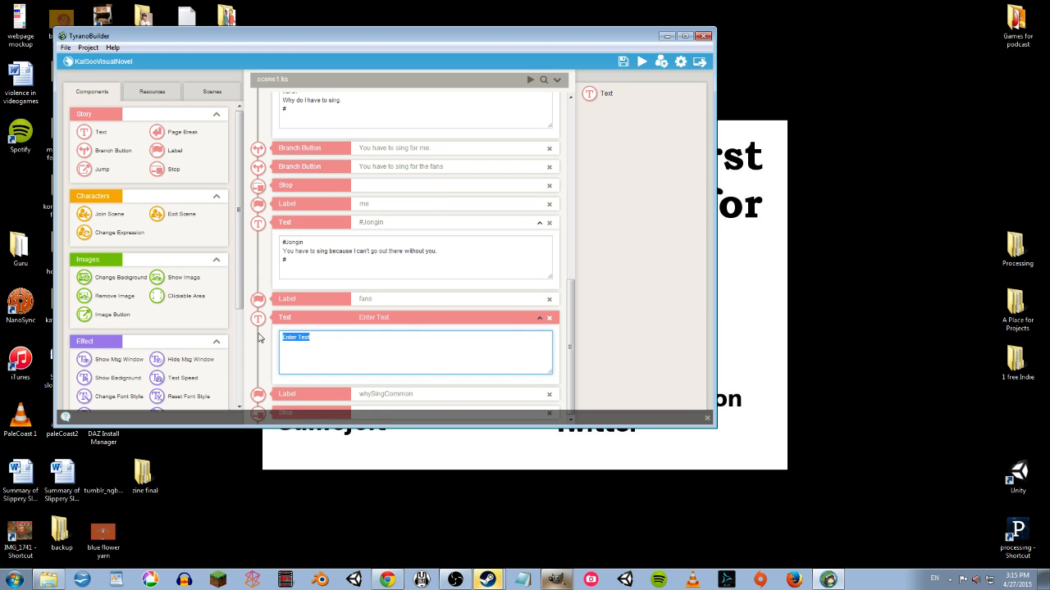
key("BackSpace")
type("to he")
key("BackSpace")
key("BackSpace")
type("hea")
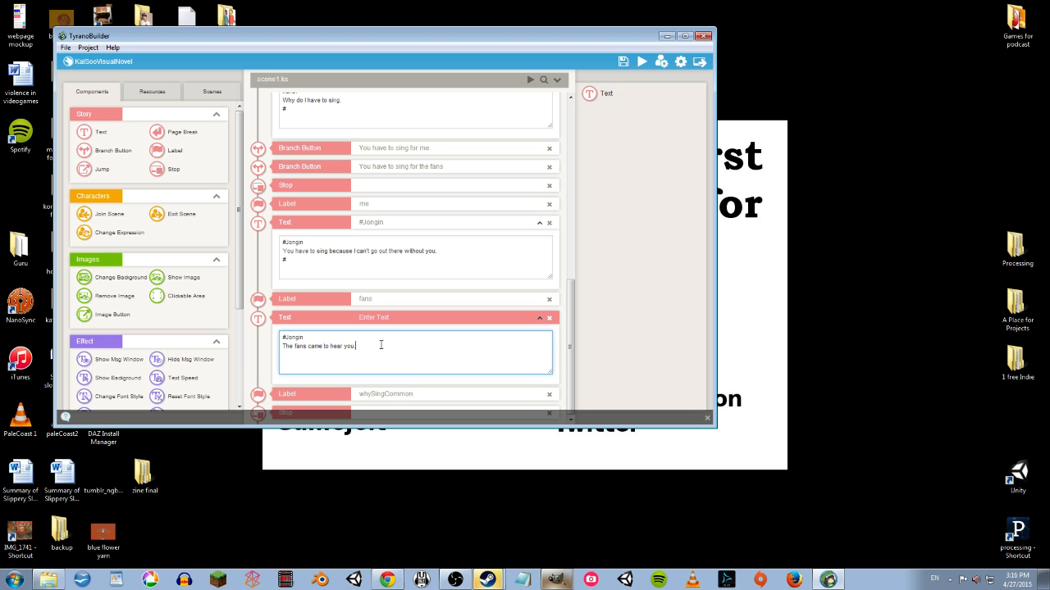
type("#")
Step: Add a Text component below the whySingCommon label with "#D.O." and "Sometimes I wonder if I have any real fans."
left_click_drag(90, 134, 353, 351)
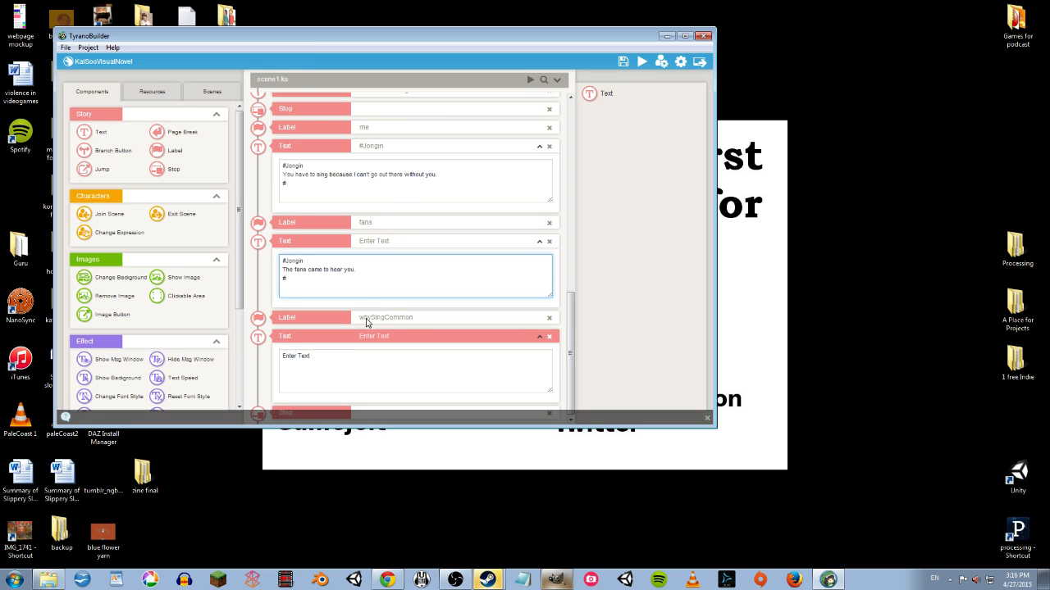
left_click_drag(328, 358, 260, 354)
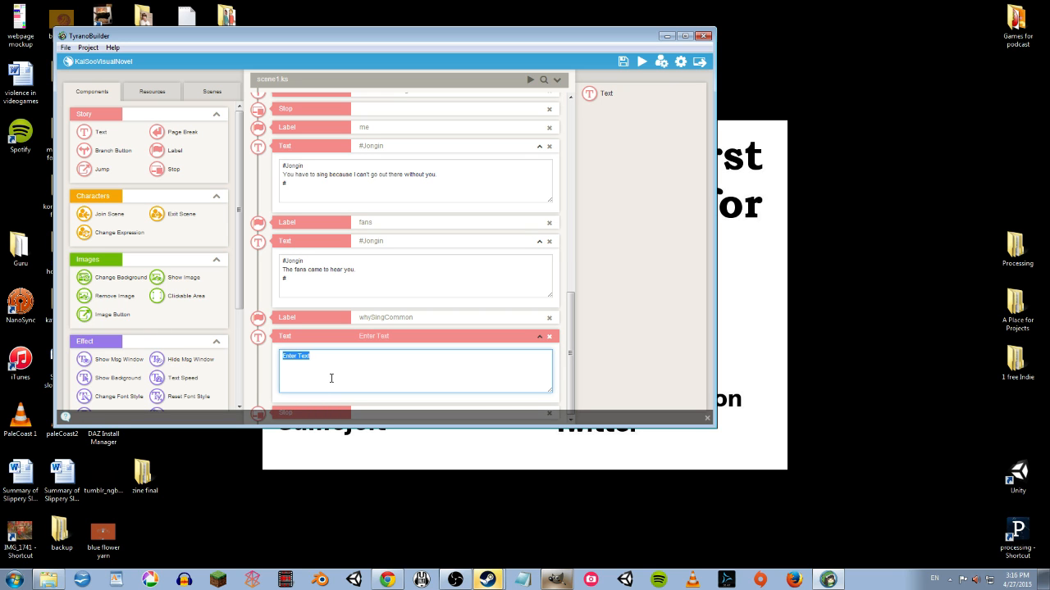
type("#D")
type(".O. ")
type("Sometimes I")
type(" wonder if I have ")
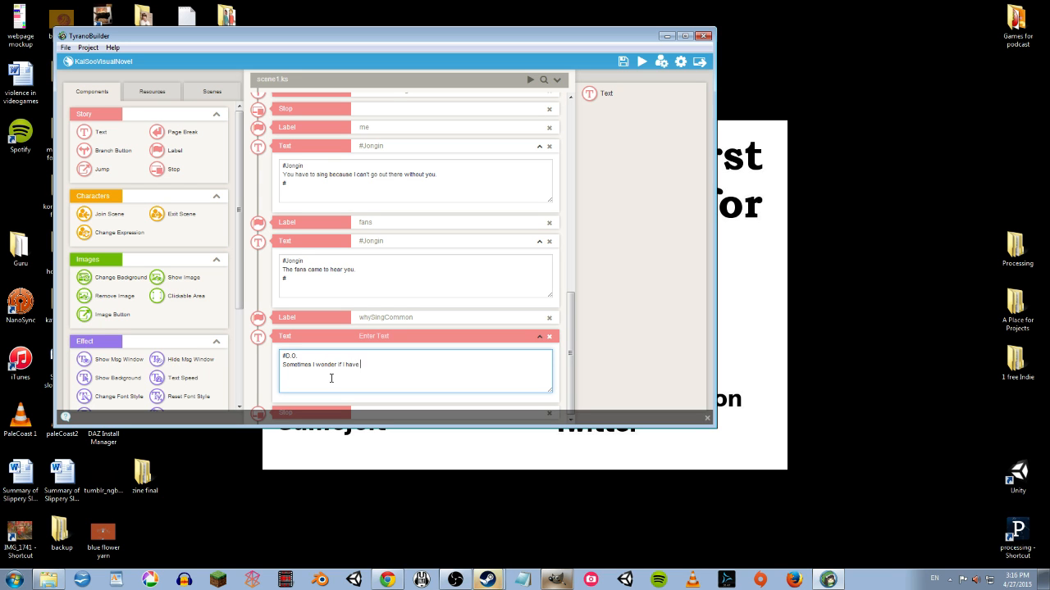
type("any real fans.")
key("Return")
Step: Look over the branch section of scene1.ks and run a preview of the scene
scroll(347, 318, "up", 1)
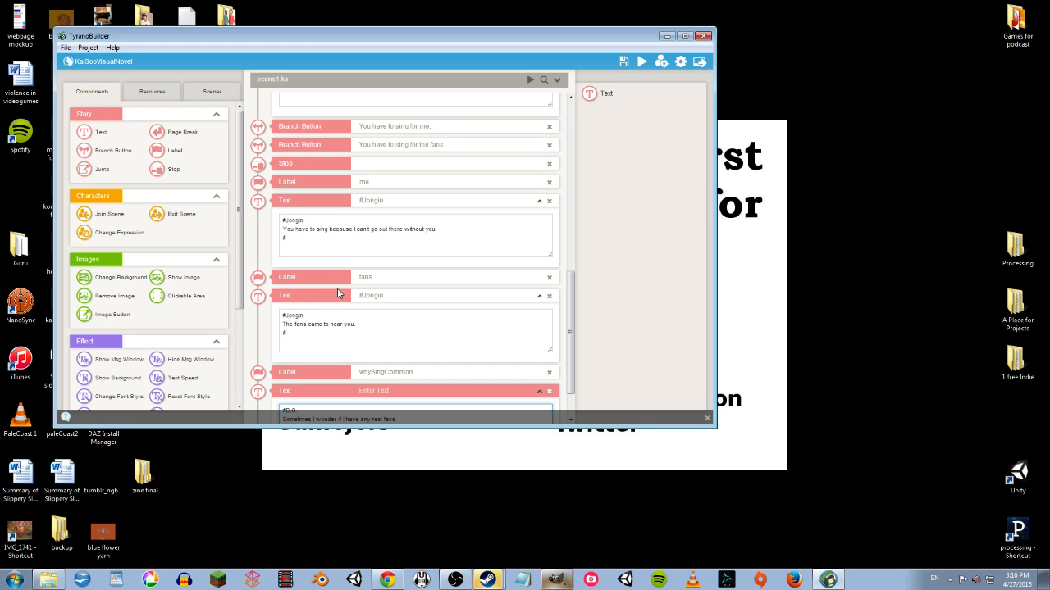
scroll(494, 222, "down", 2)
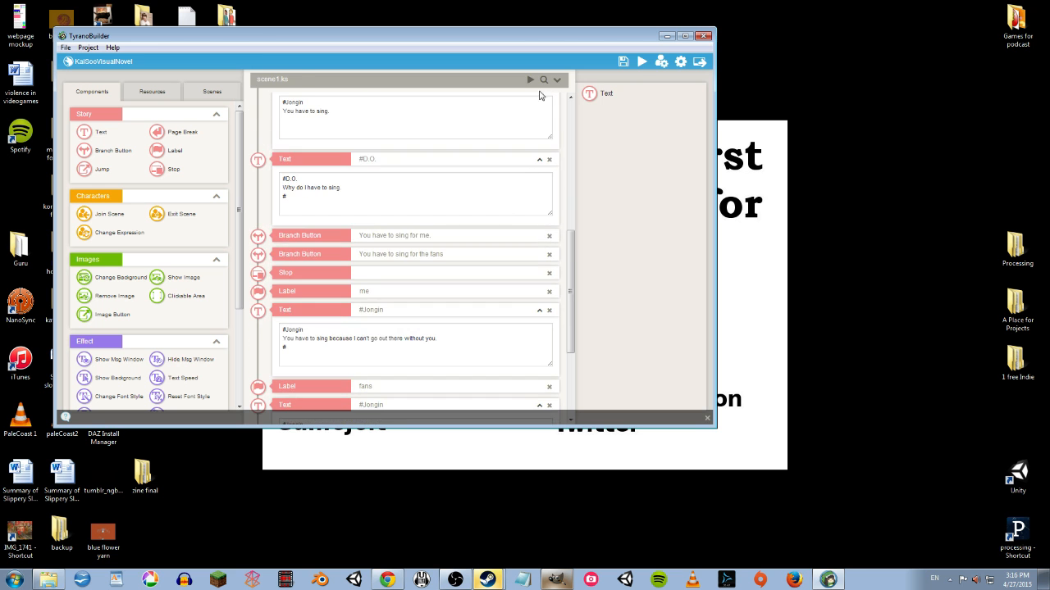
left_click(530, 79)
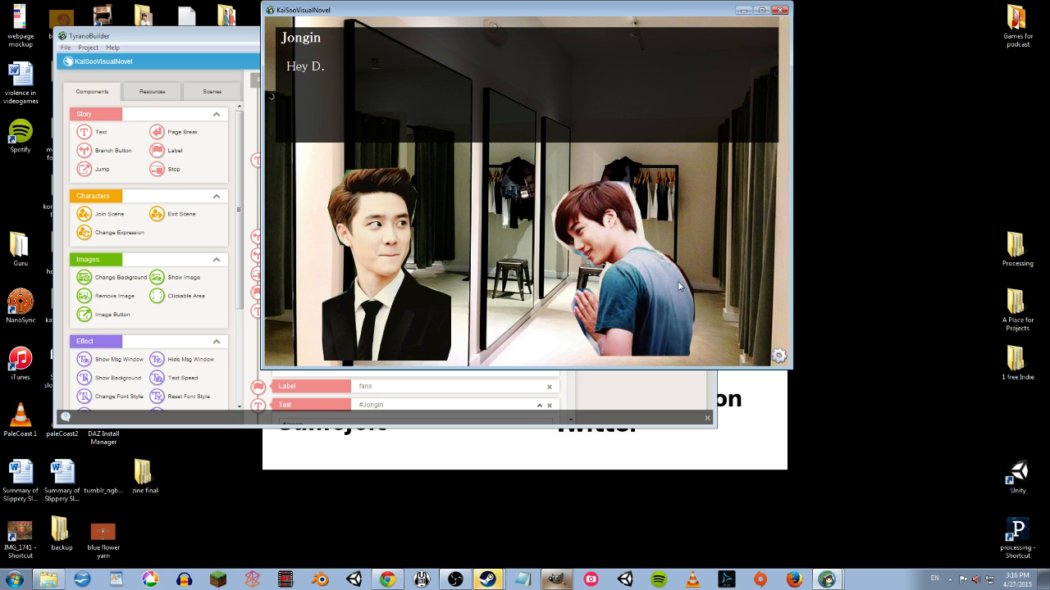
Step: Play the scene preview up to the choice, pick "You have to sing for me.", dismiss the alert and close the preview
left_click(679, 286)
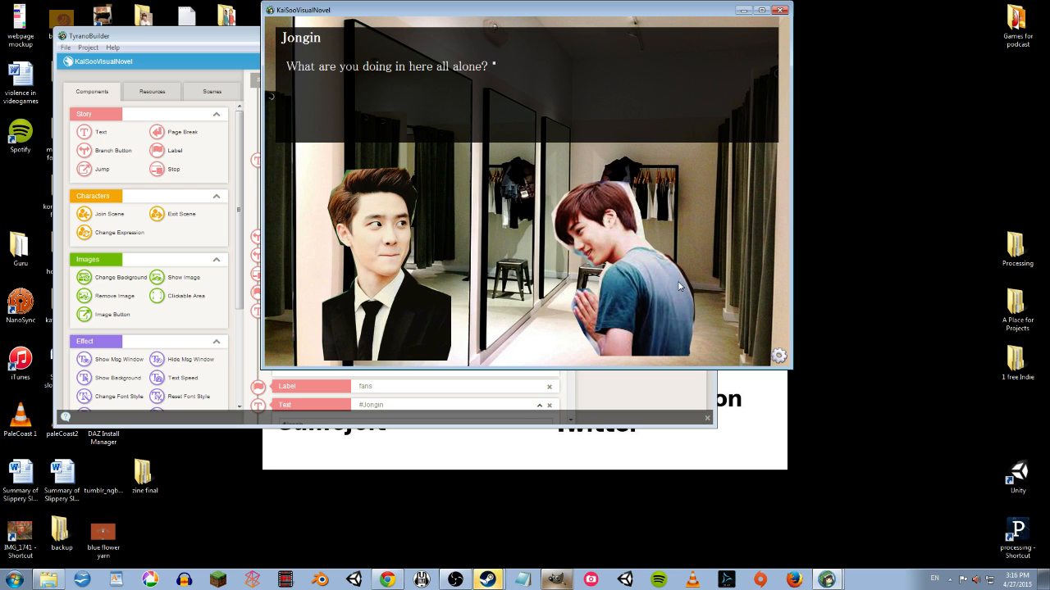
left_click(679, 286)
left_click(679, 287)
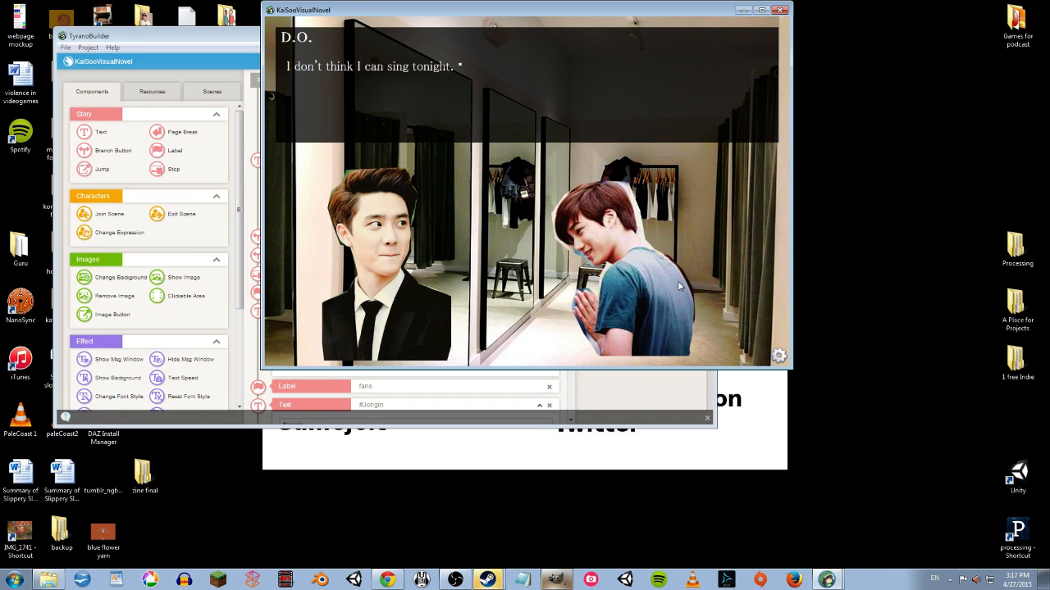
left_click(679, 286)
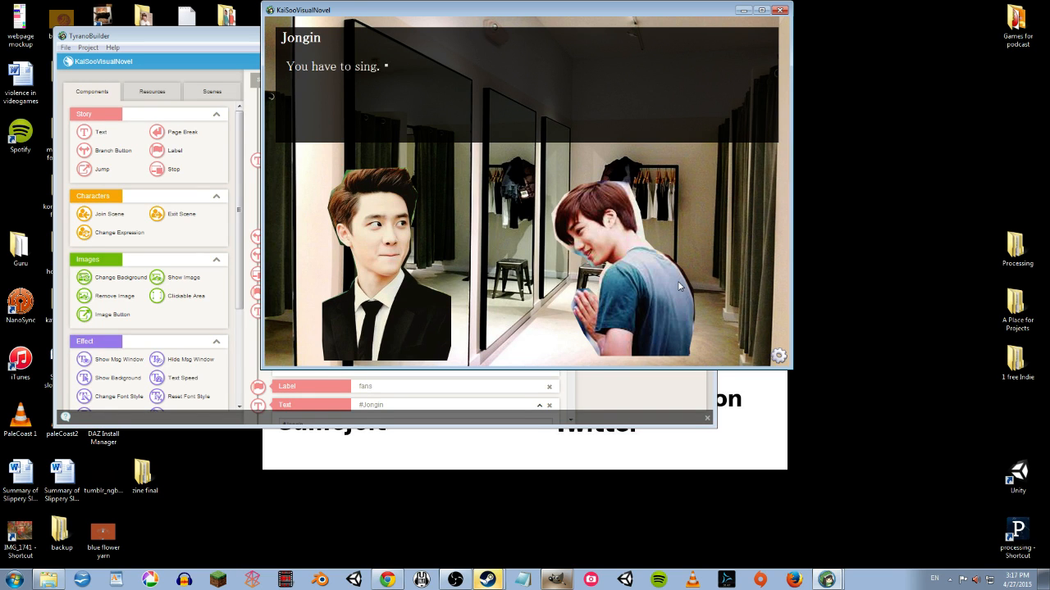
left_click(679, 286)
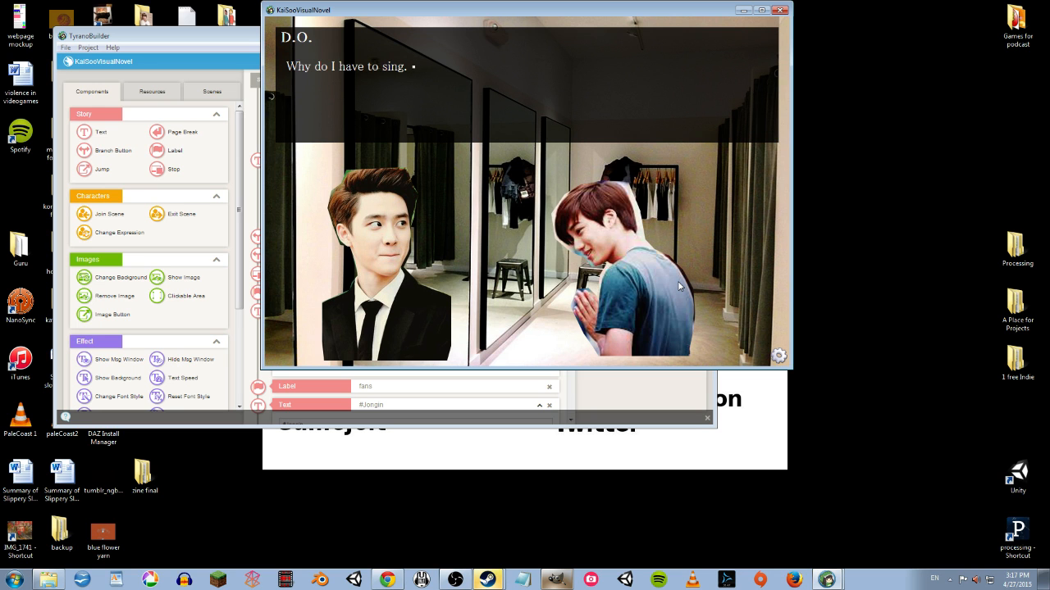
left_click(679, 286)
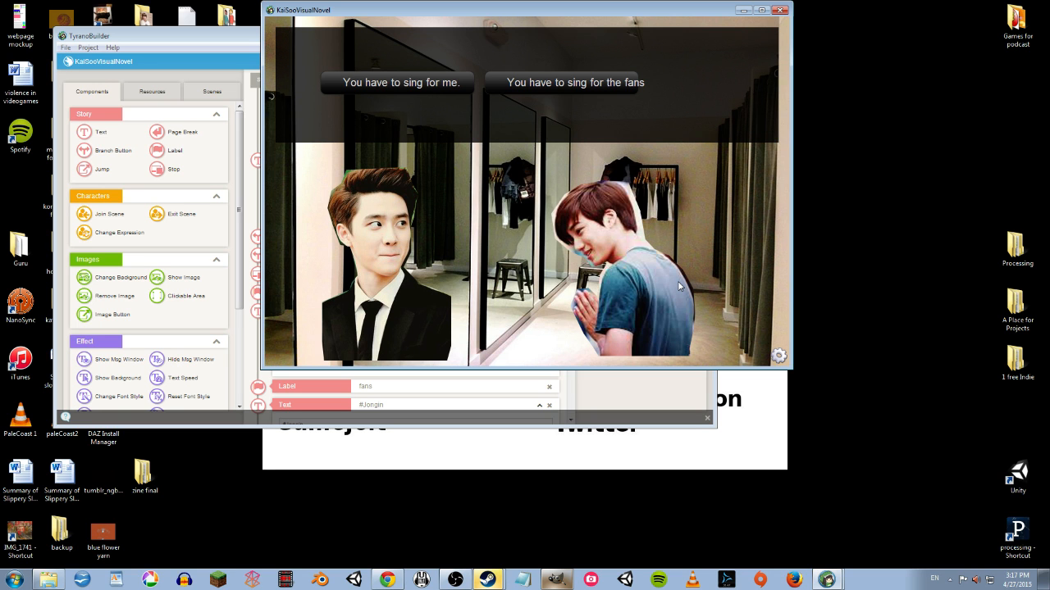
left_click(397, 83)
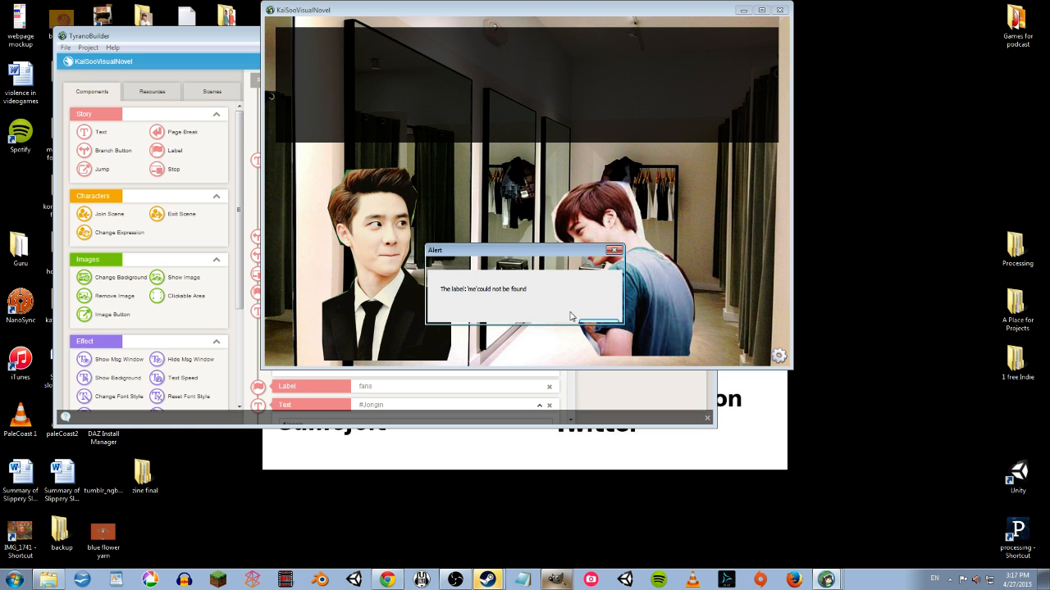
left_click(599, 322)
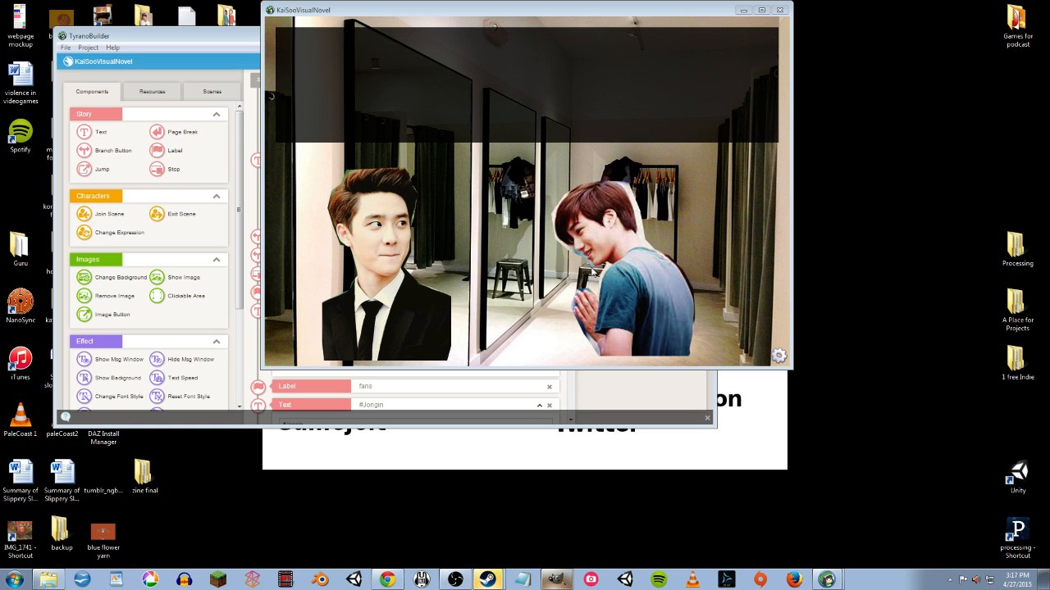
left_click(779, 10)
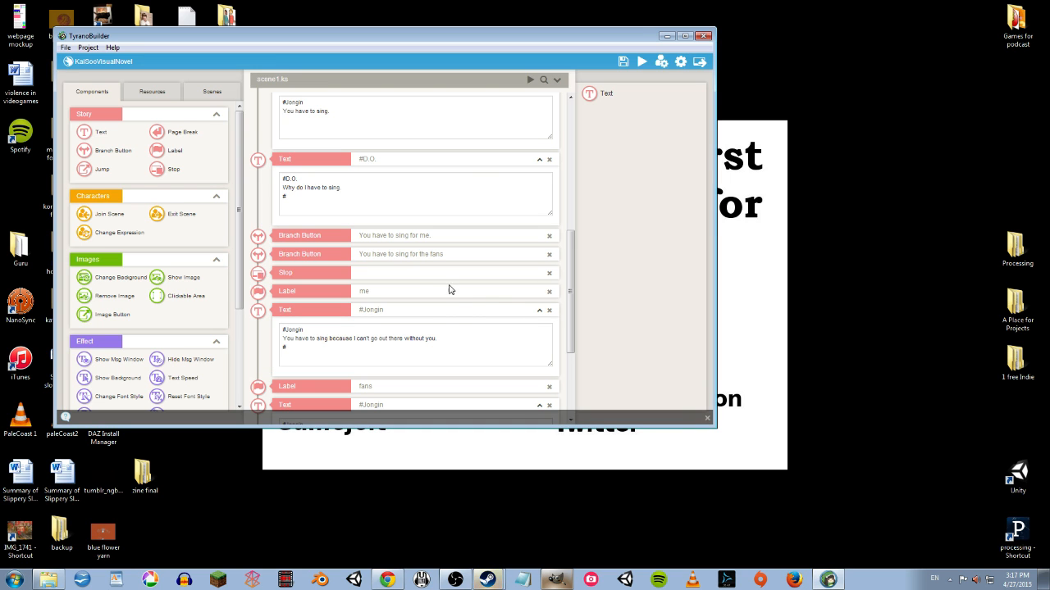
Step: Review the "me" label in scene1.ks and save the project
left_click(423, 286)
scroll(419, 291, "down", 3)
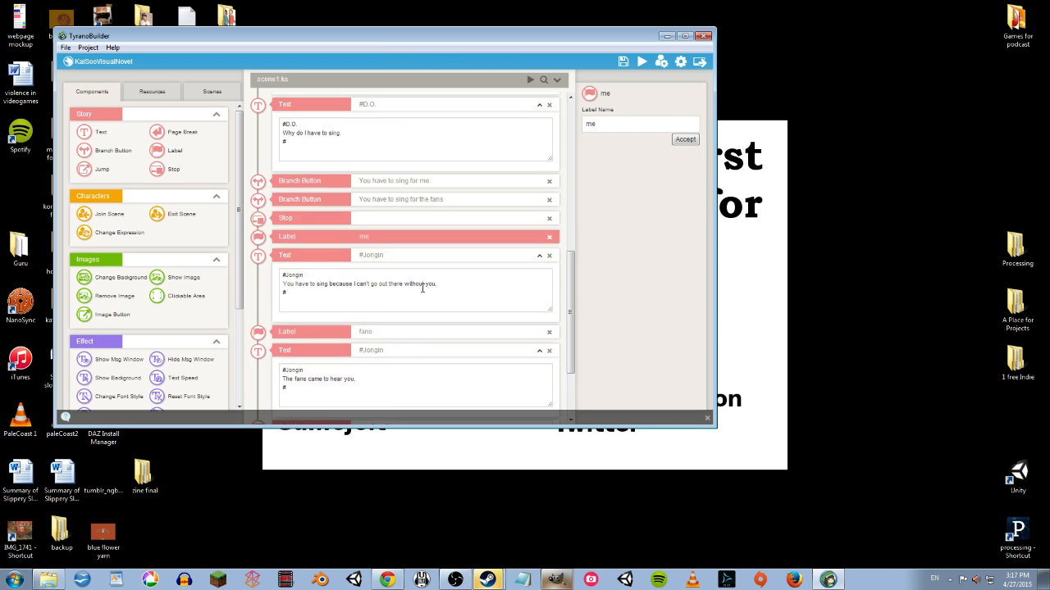
scroll(414, 305, "up", 3)
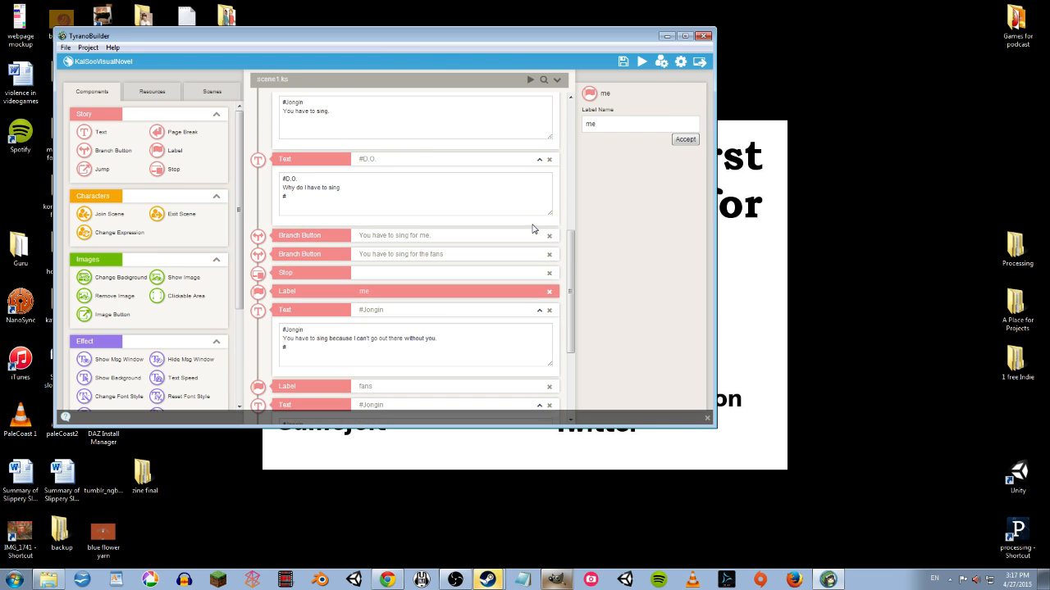
left_click(623, 62)
left_click(386, 111)
Step: Check the target options of the "You have to sing for me." branch button
scroll(369, 237, "down", 3)
scroll(369, 225, "up", 2)
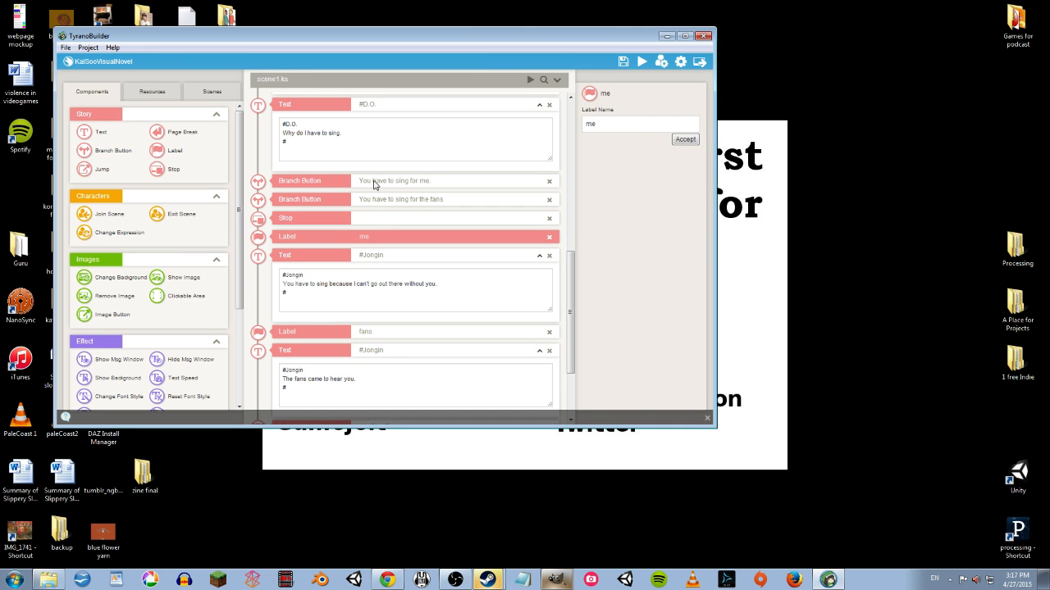
left_click(374, 184)
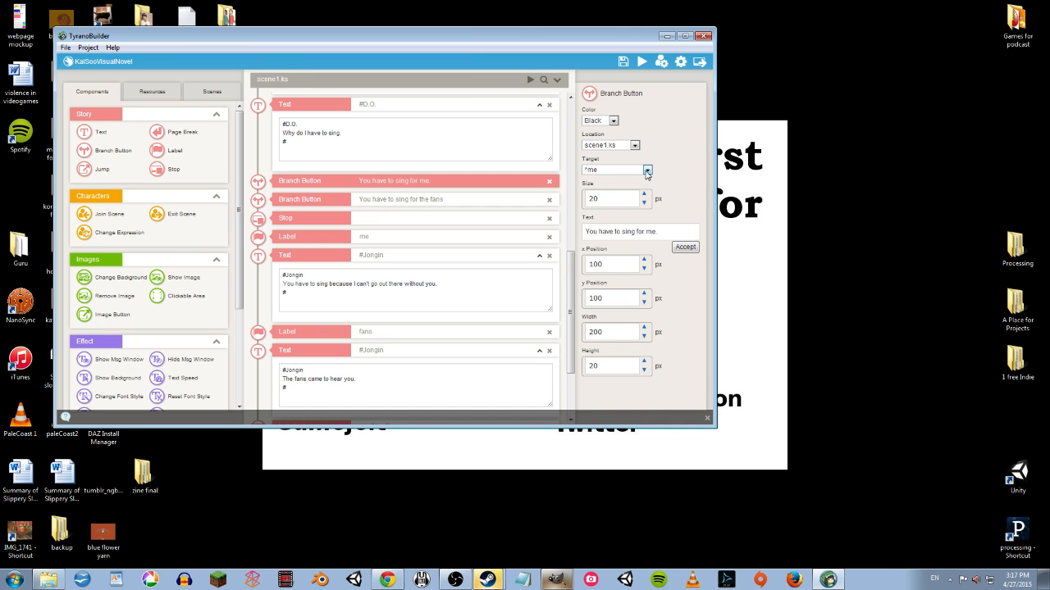
left_click(647, 171)
left_click(647, 171)
scroll(475, 254, "down", 2)
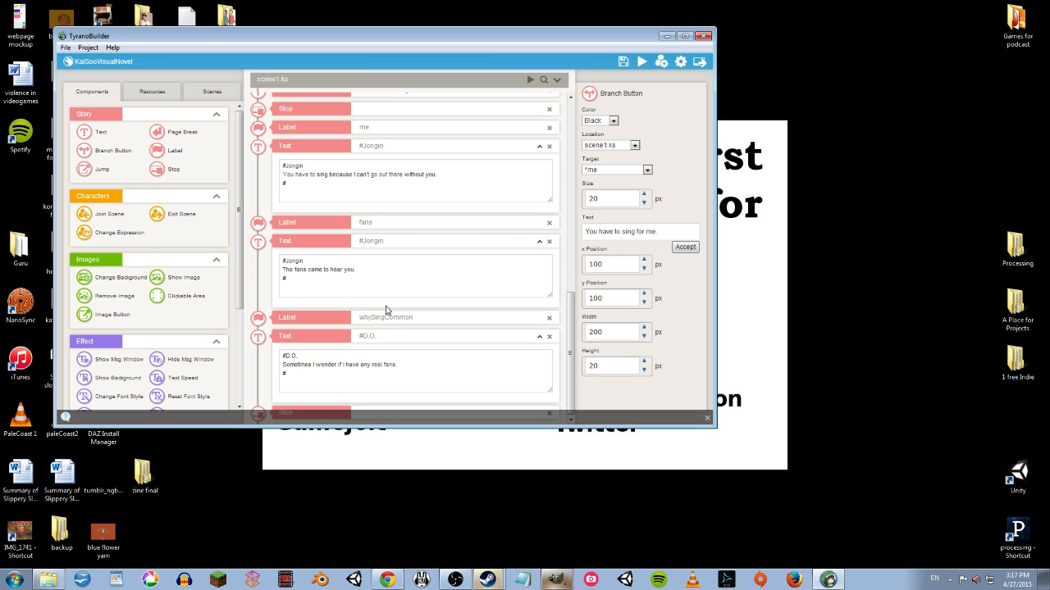
Step: Reapply the name of the "me" label and save the project again
left_click(387, 363)
left_click(383, 318)
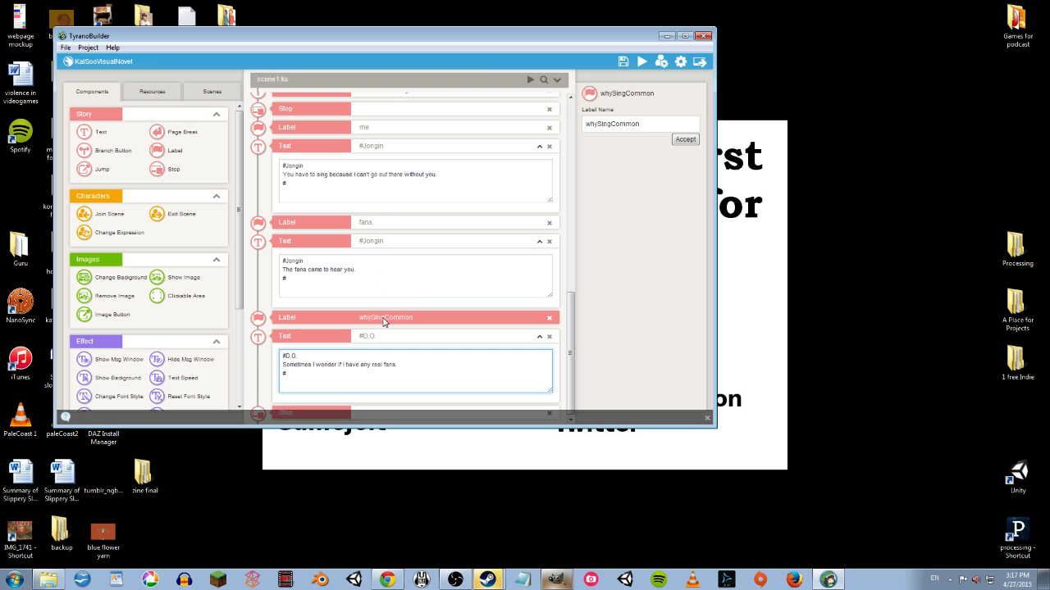
left_click(367, 132)
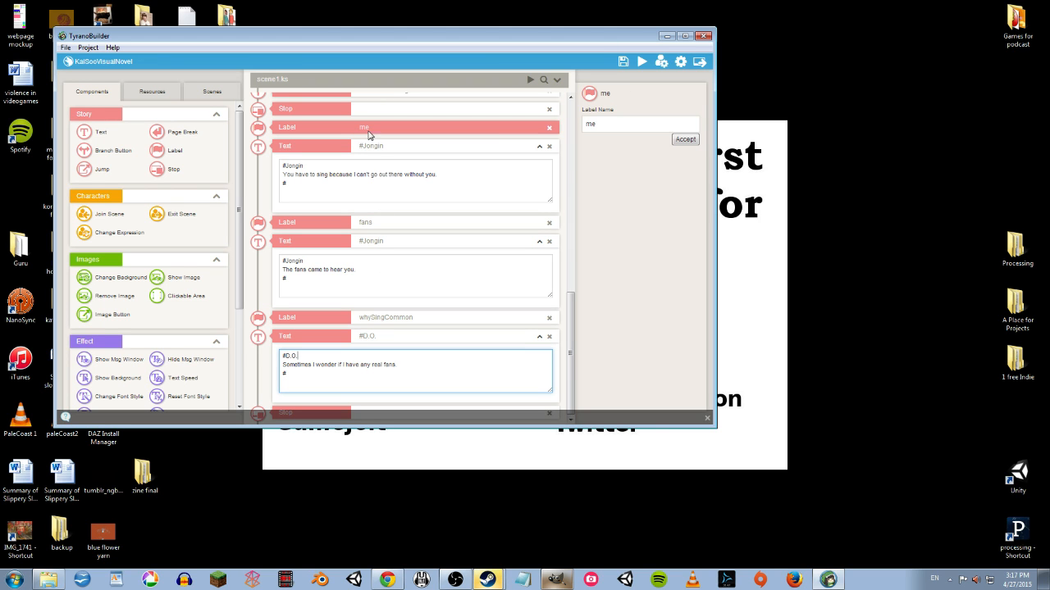
left_click(685, 140)
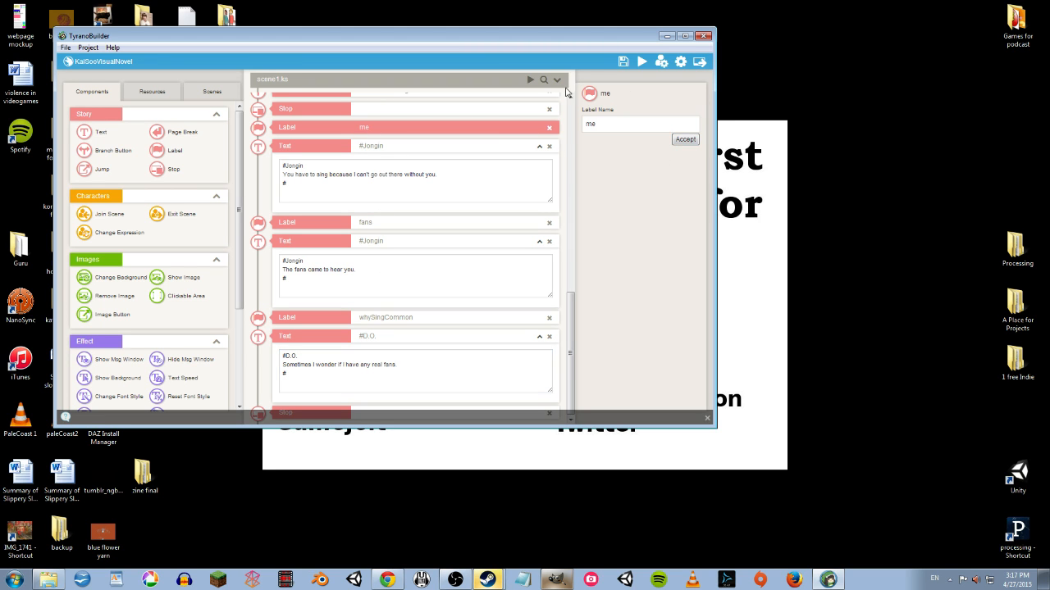
left_click(623, 62)
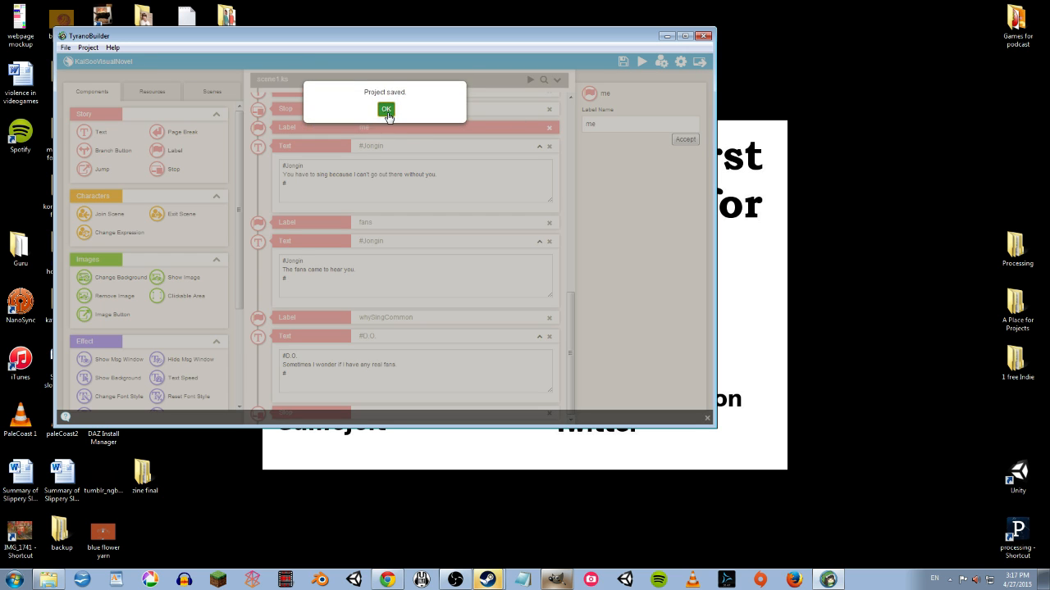
left_click(387, 110)
Step: Preview scene1.ks, choose "You have to sing for me.", play through the remaining dialogue and close the preview
left_click(530, 79)
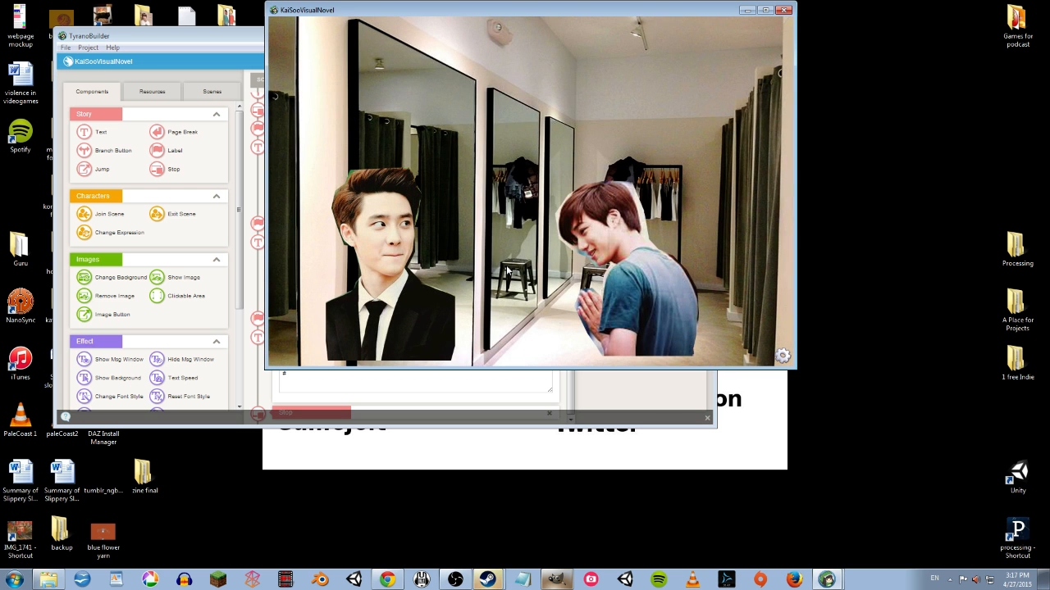
left_click(508, 273)
left_click(510, 276)
left_click(513, 279)
left_click(517, 283)
left_click(518, 284)
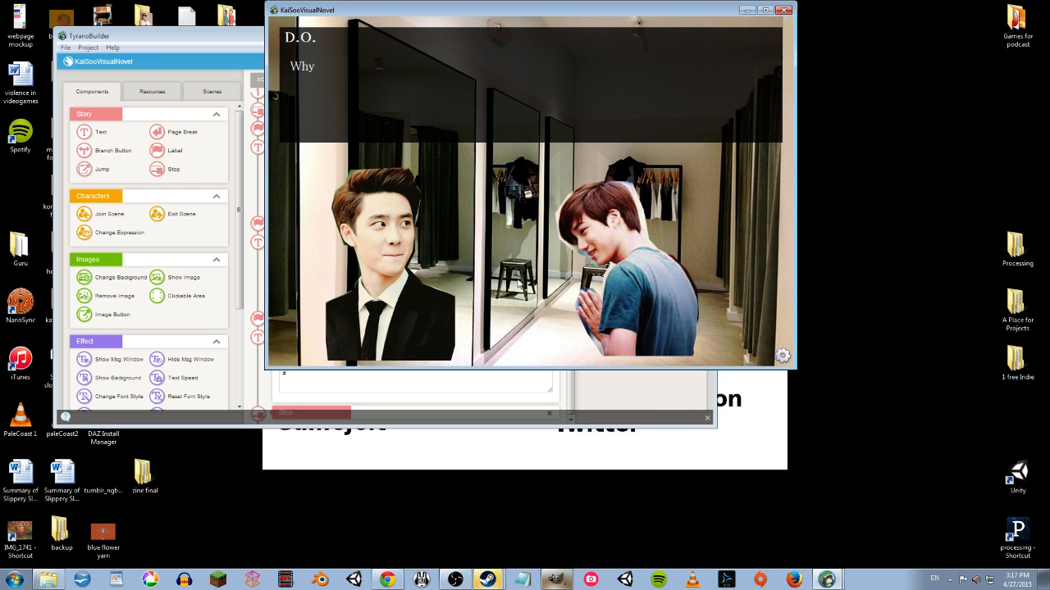
left_click(422, 77)
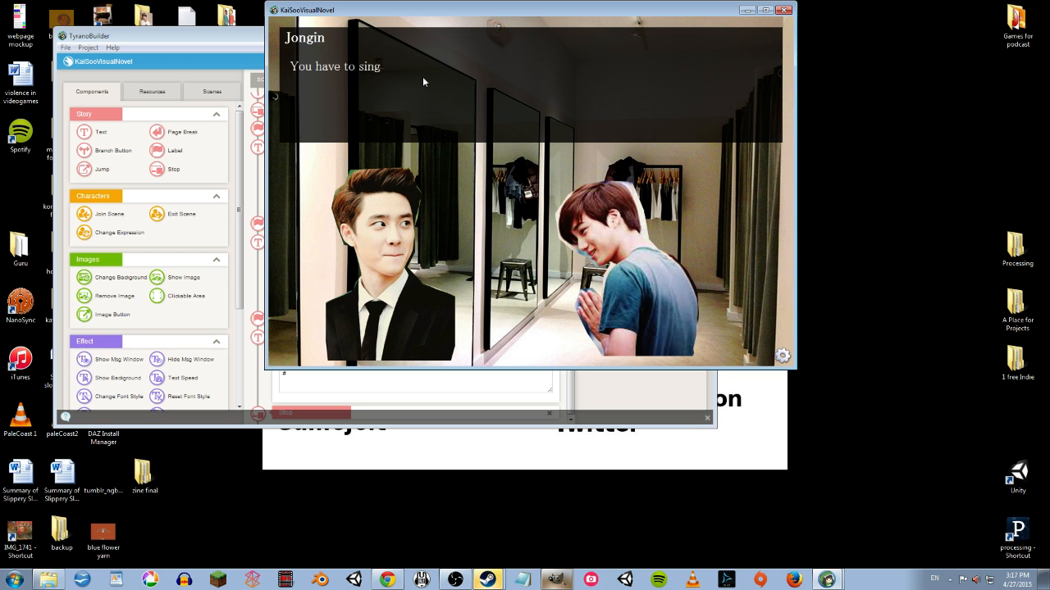
left_click(448, 169)
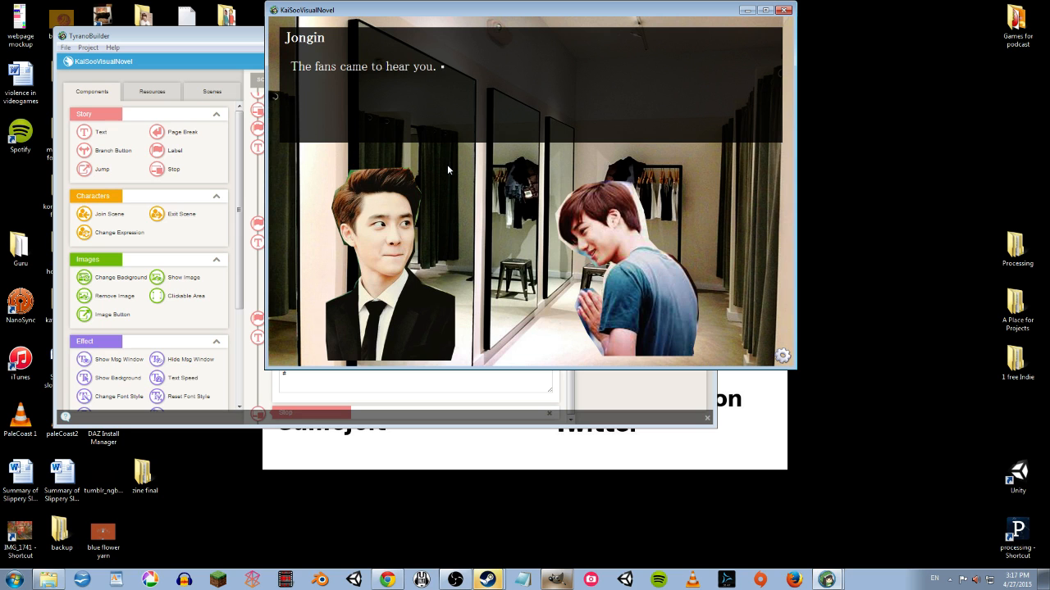
left_click(448, 169)
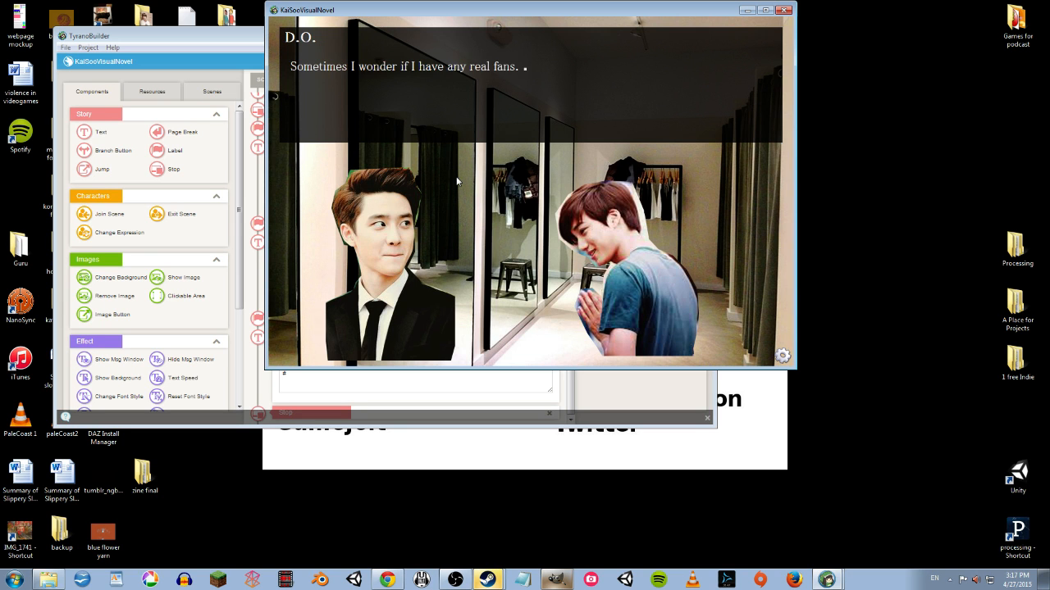
left_click(457, 180)
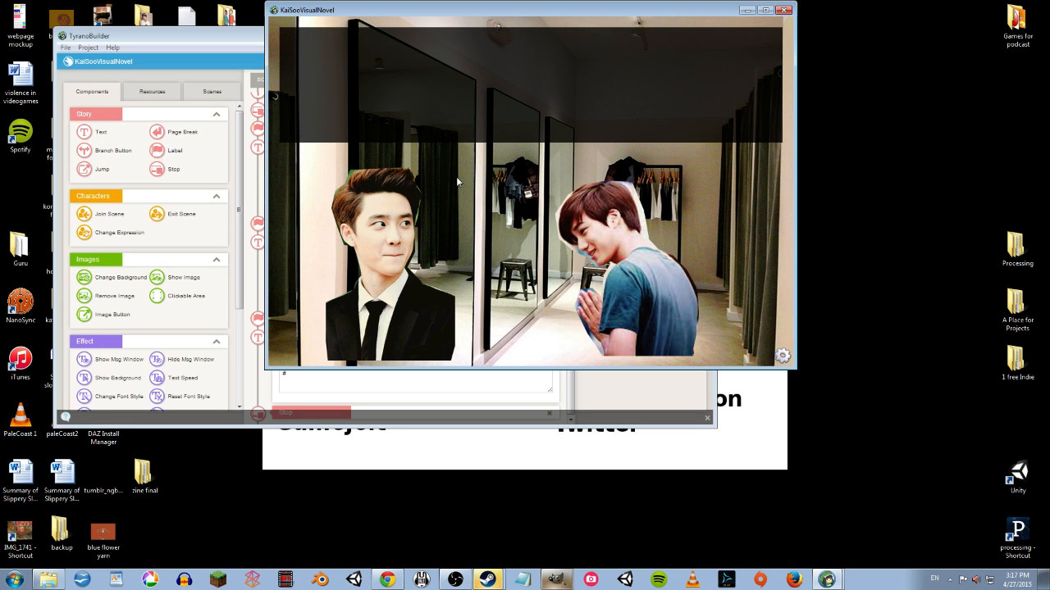
left_click(783, 12)
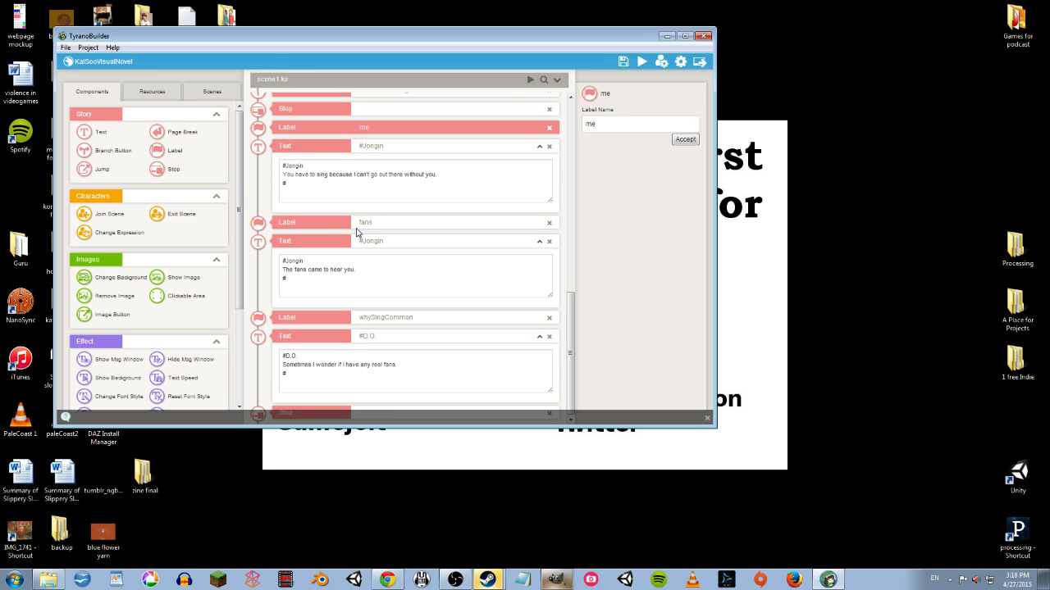
left_click_drag(374, 274, 268, 273)
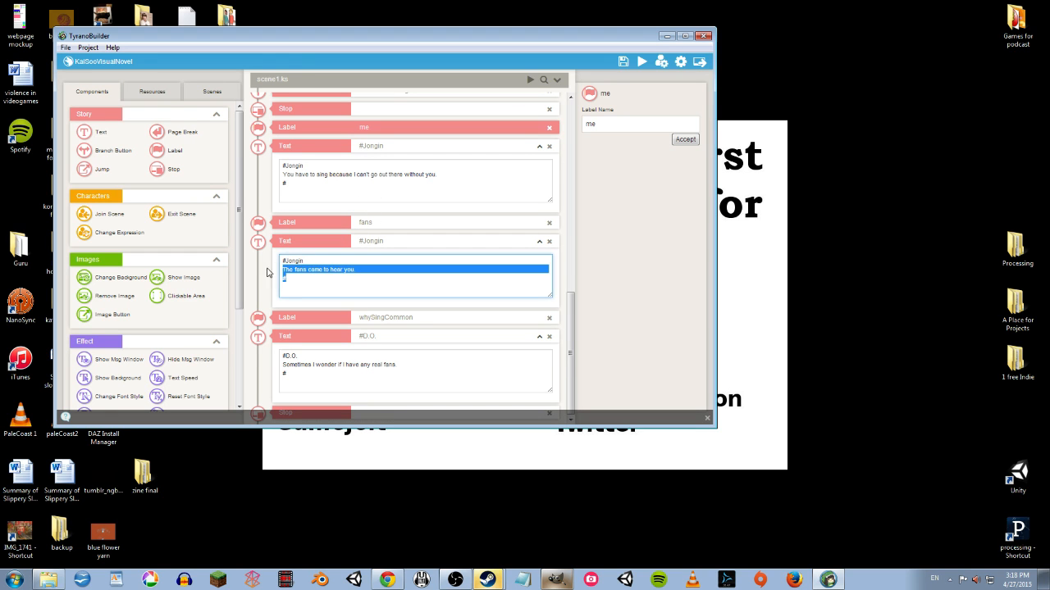
left_click(379, 285)
left_click_drag(379, 284, 277, 271)
left_click(375, 278)
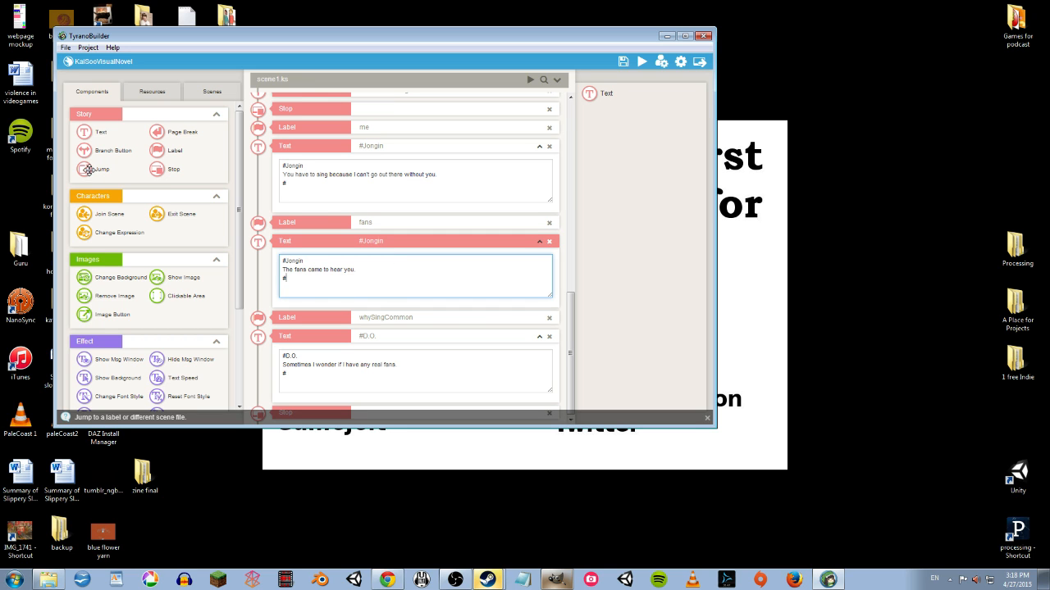
Step: Insert a Jump component just before the "fans" label and set its target to *whySingCommon in scene1.ks
left_click_drag(89, 169, 322, 224)
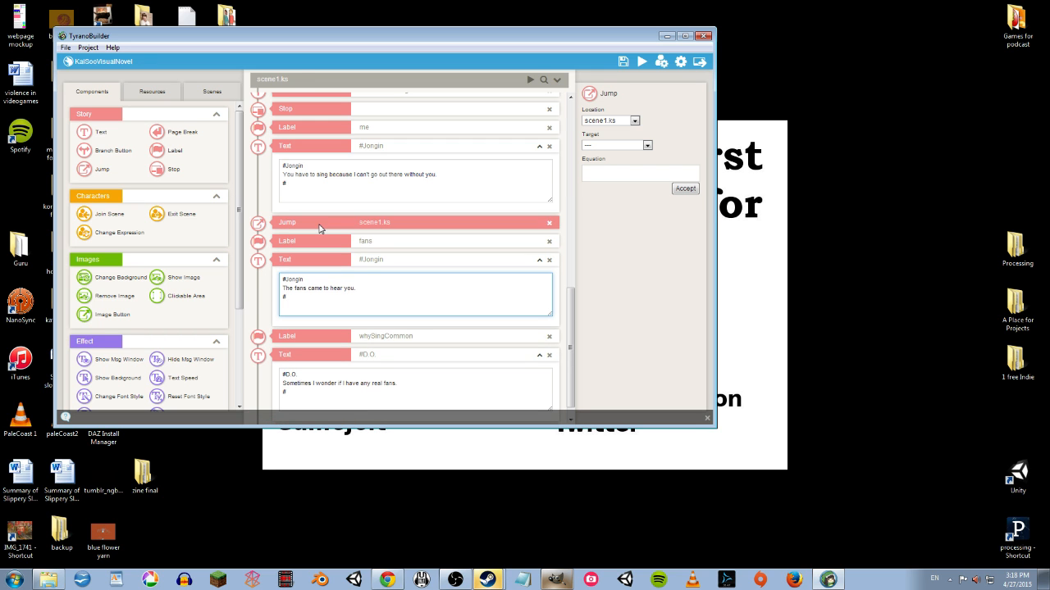
scroll(321, 228, "up", 2)
scroll(344, 205, "down", 1)
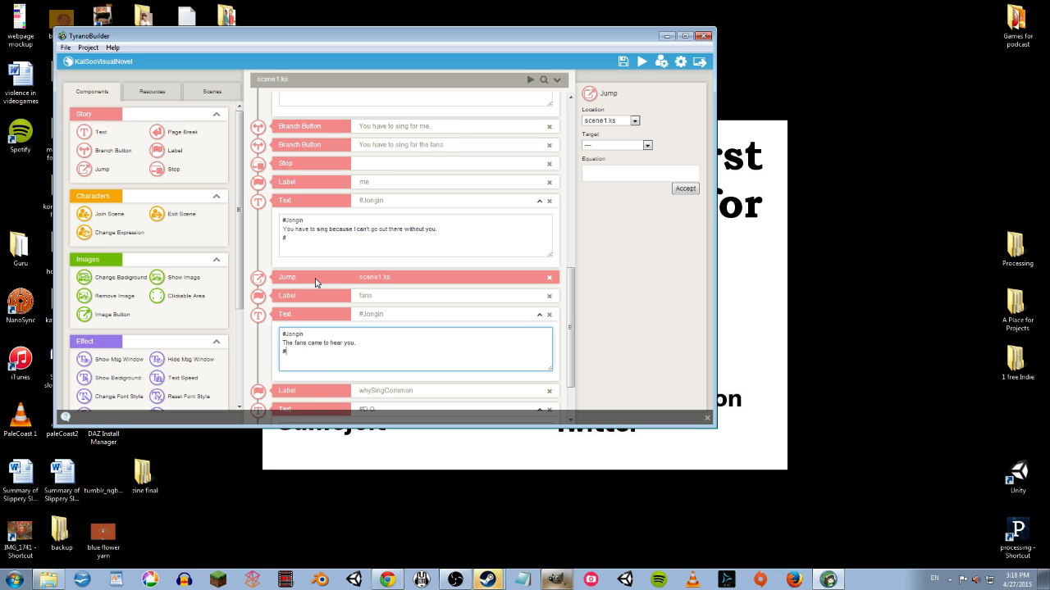
left_click(646, 145)
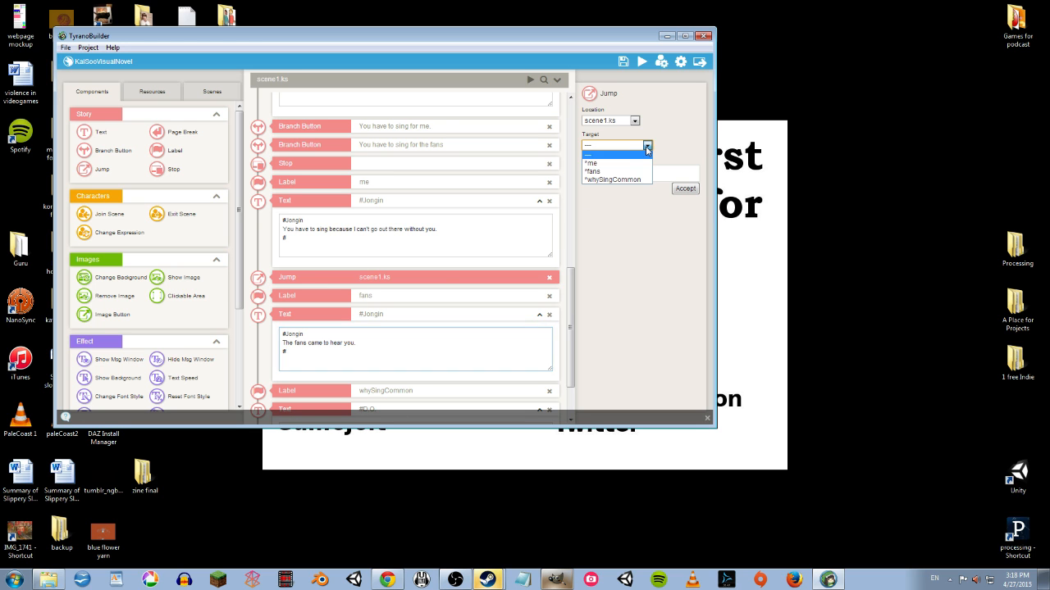
left_click(618, 180)
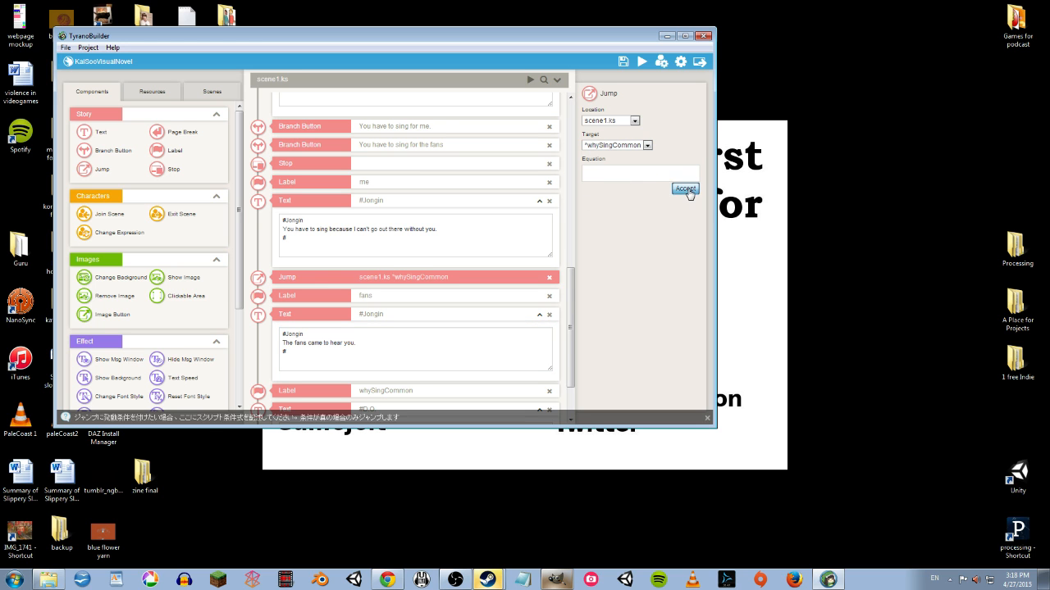
left_click(684, 189)
Step: Insert a Text component between the final #D.O. text and the Stop in scene1.ks
scroll(407, 248, "down", 1)
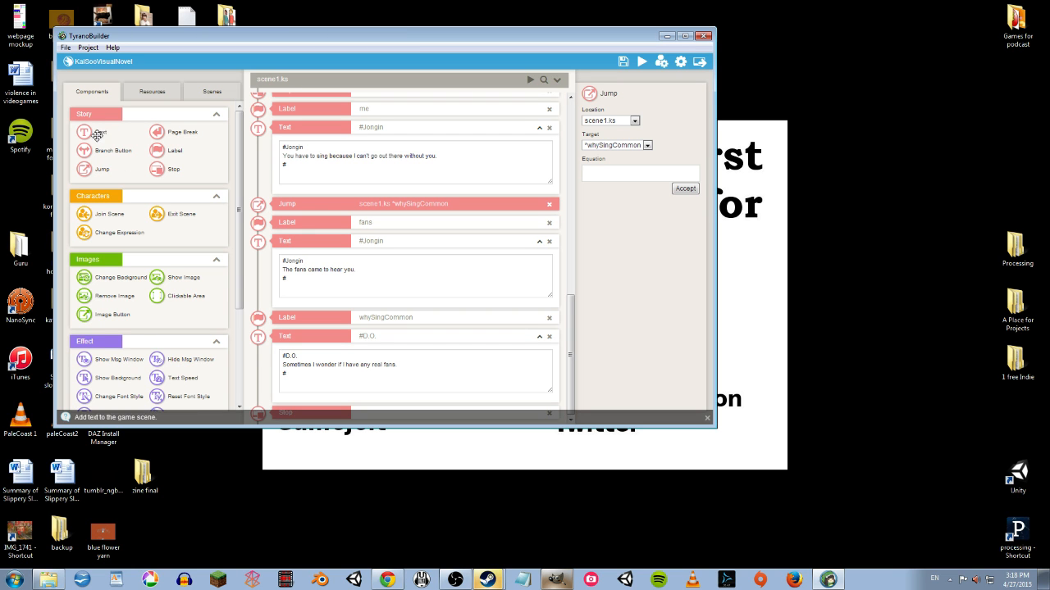
left_click_drag(91, 132, 332, 379)
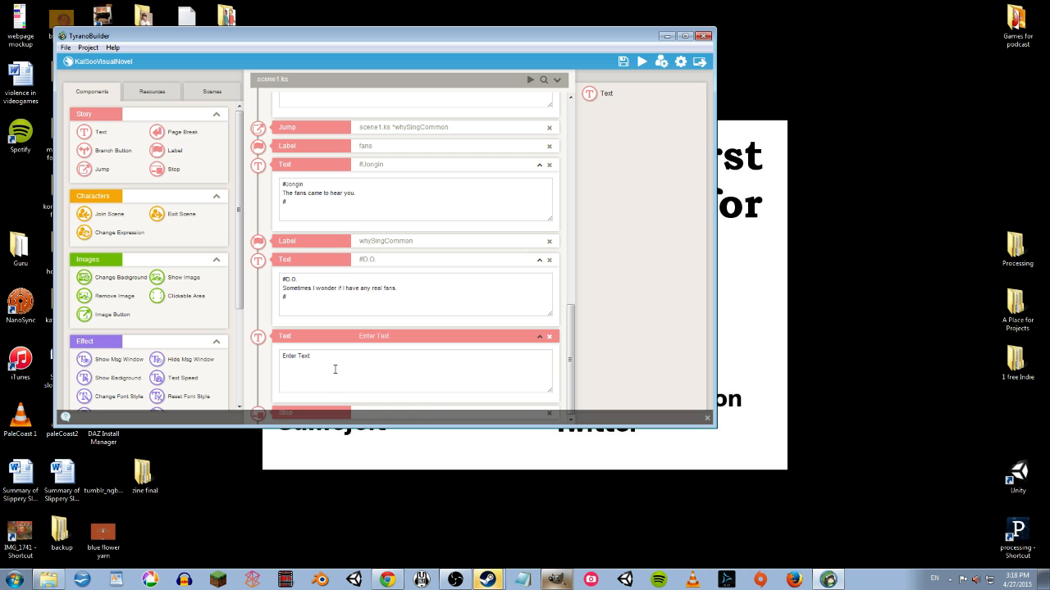
left_click(334, 369)
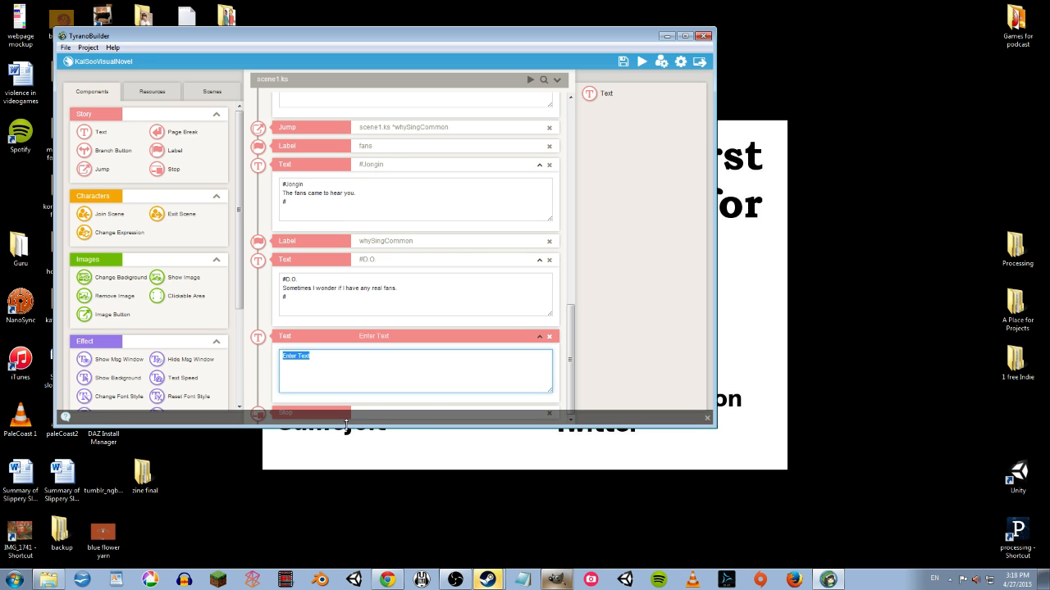
Step: Fill the new text with "#Jongin", "I know you have atleast one fan.", "I'm your biggest fan.", "Sing for me." and "#", and save the project
type("#Jongin")
key("Return")
type("(")
type(" know you have ")
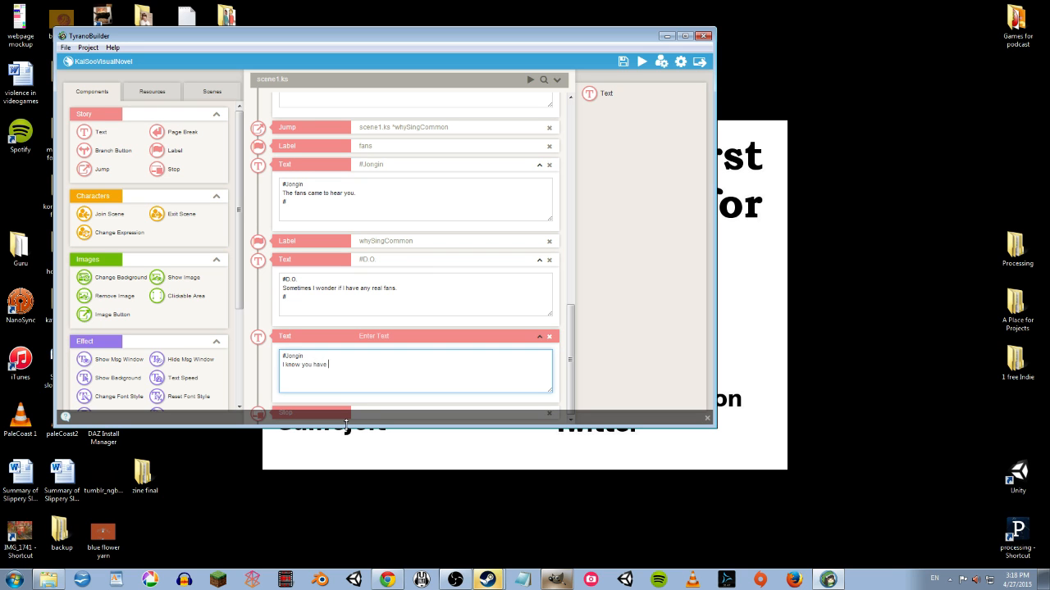
type("at")
type("least one fan.")
type("I'm your bi")
type("ggest fan.")
type("Sing for me.")
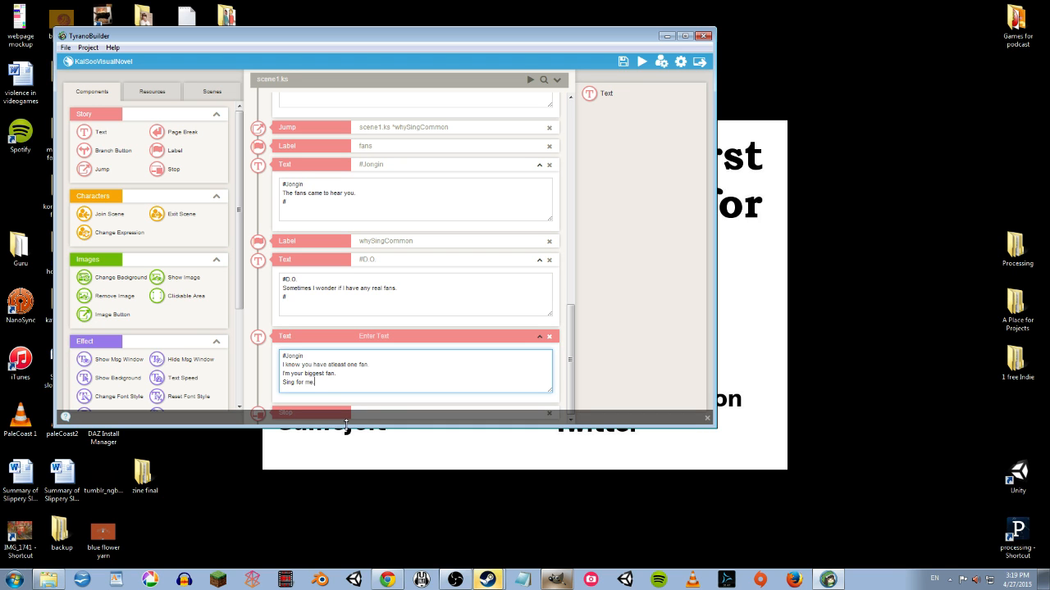
key("Return")
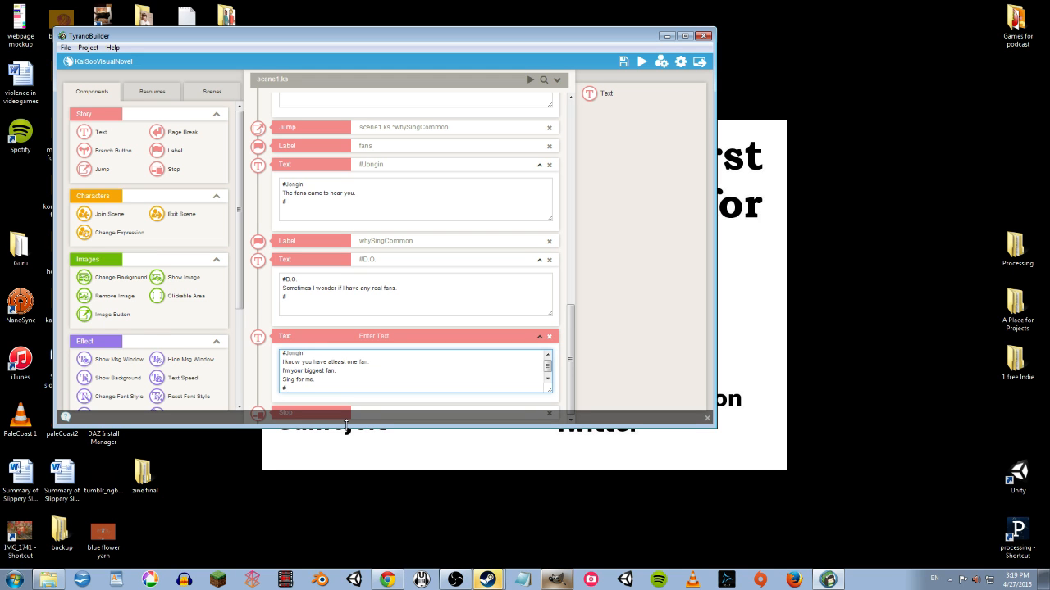
type("#")
left_click(623, 61)
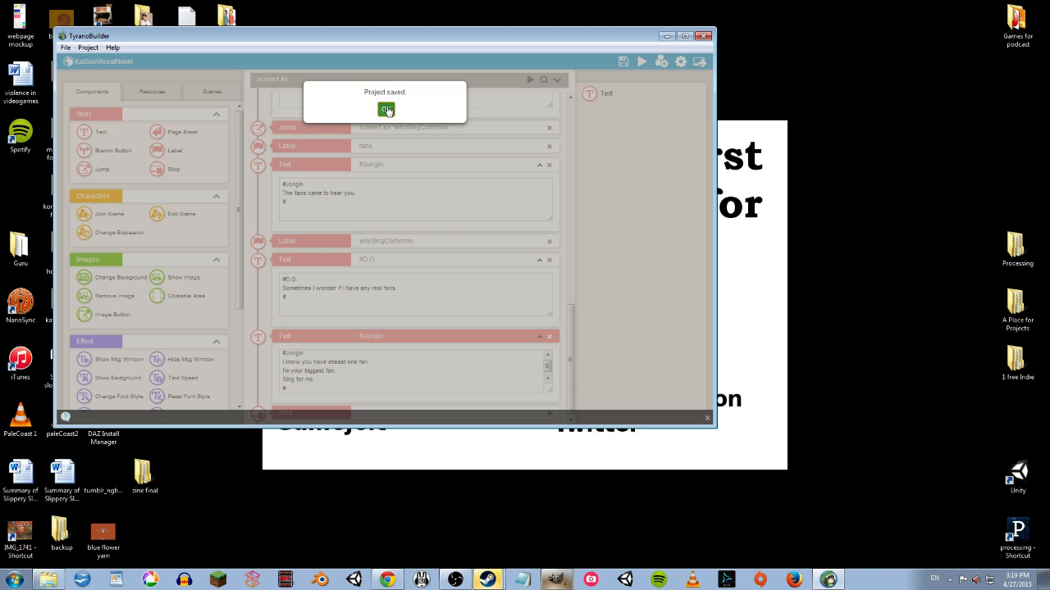
left_click(386, 109)
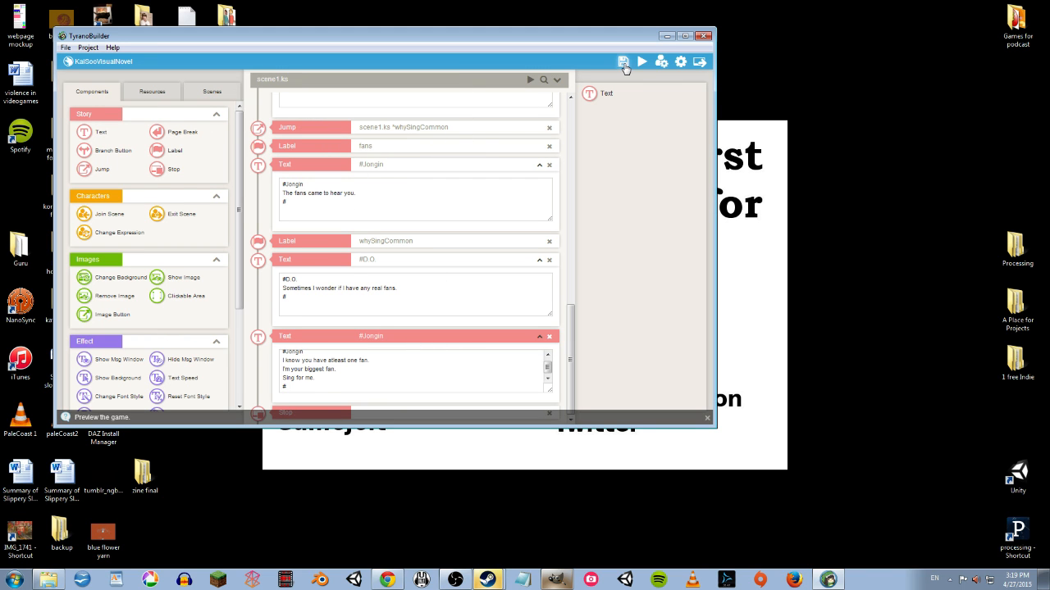
Step: Create a new scene file named stage
left_click(211, 92)
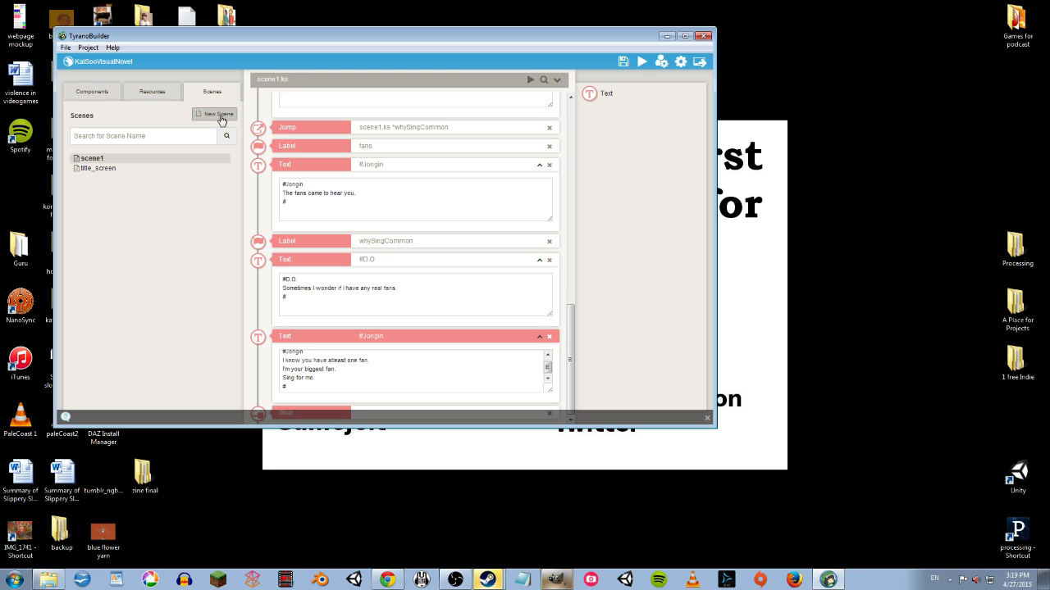
left_click(221, 116)
left_click(295, 117)
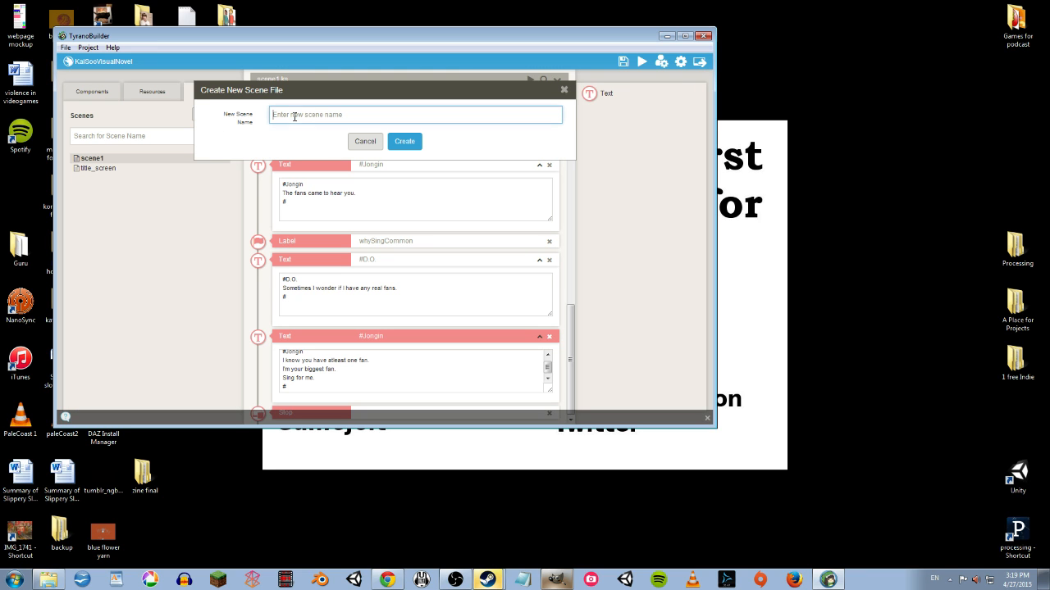
type("s")
key("BackSpace")
key("BackSpace")
type("e")
left_click(406, 143)
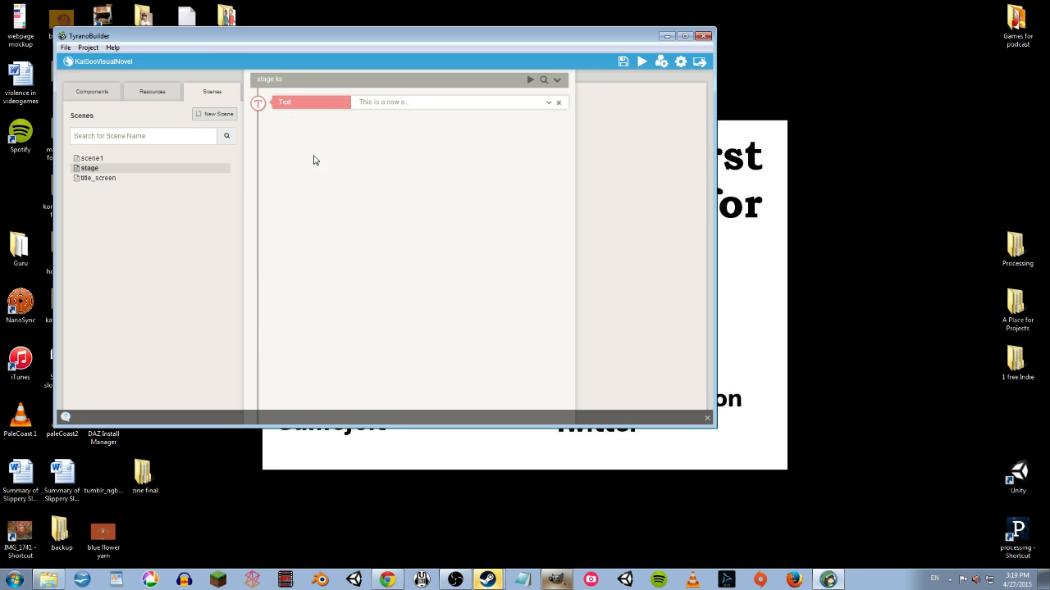
Step: Import stage.png from the tutorial folder as a background and insert it before the default text in stage.ks
left_click(131, 93)
left_click(119, 202)
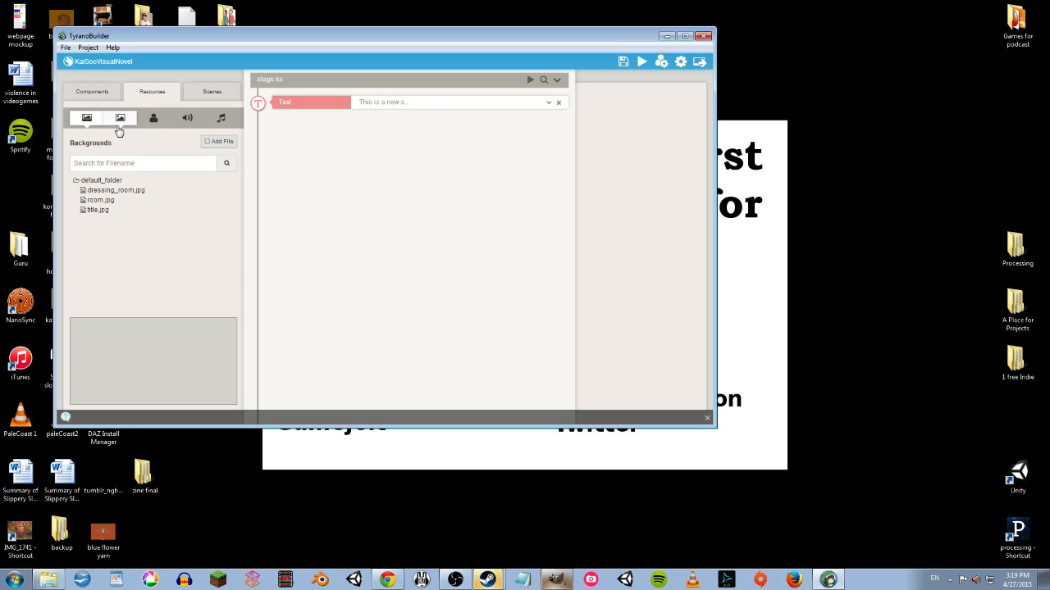
left_click(220, 141)
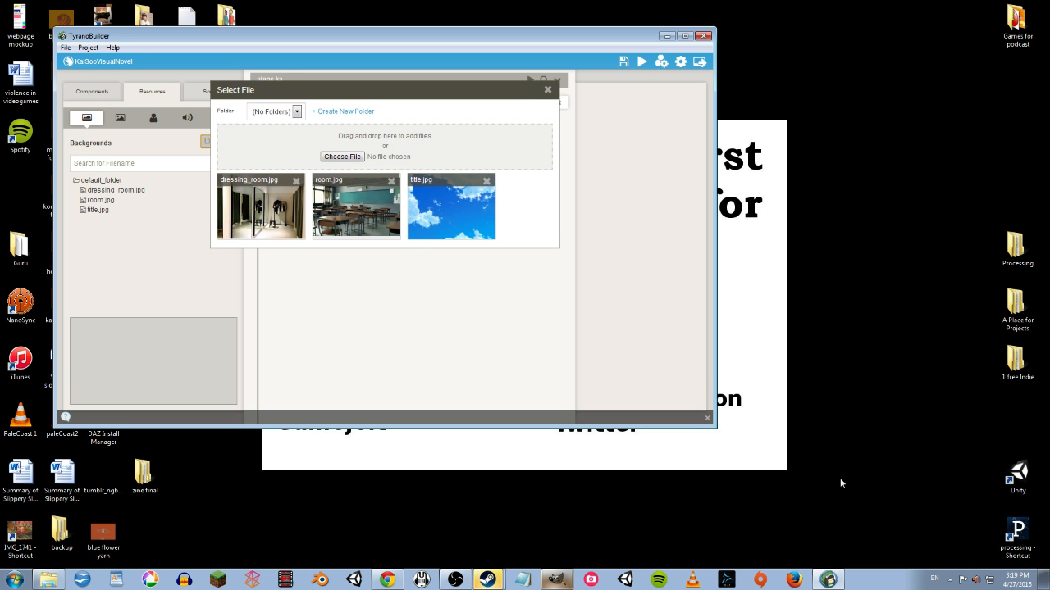
left_click(61, 580)
left_click_drag(723, 479, 441, 150)
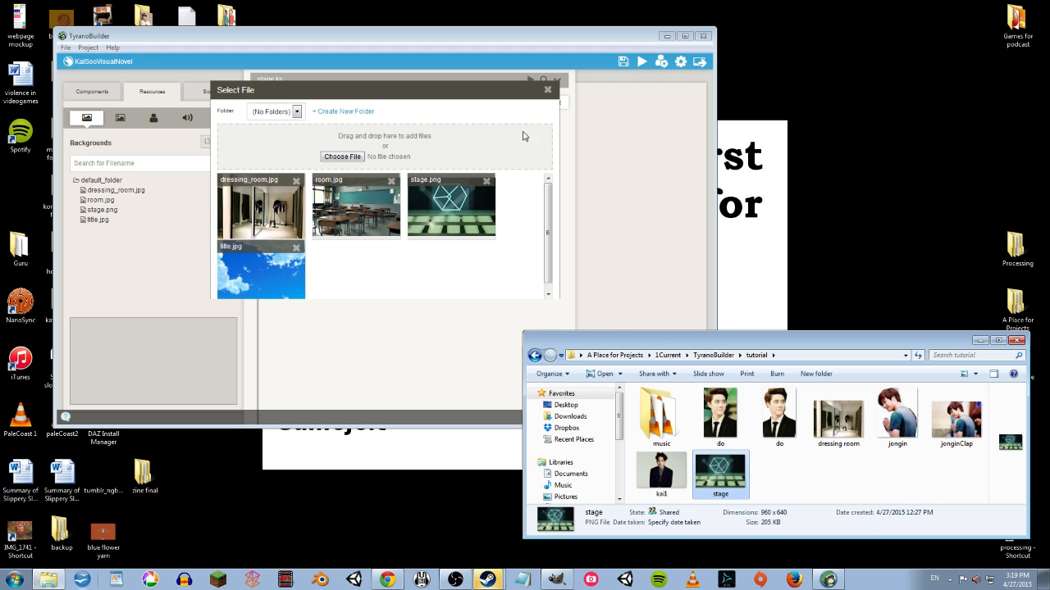
left_click(547, 90)
left_click(548, 90)
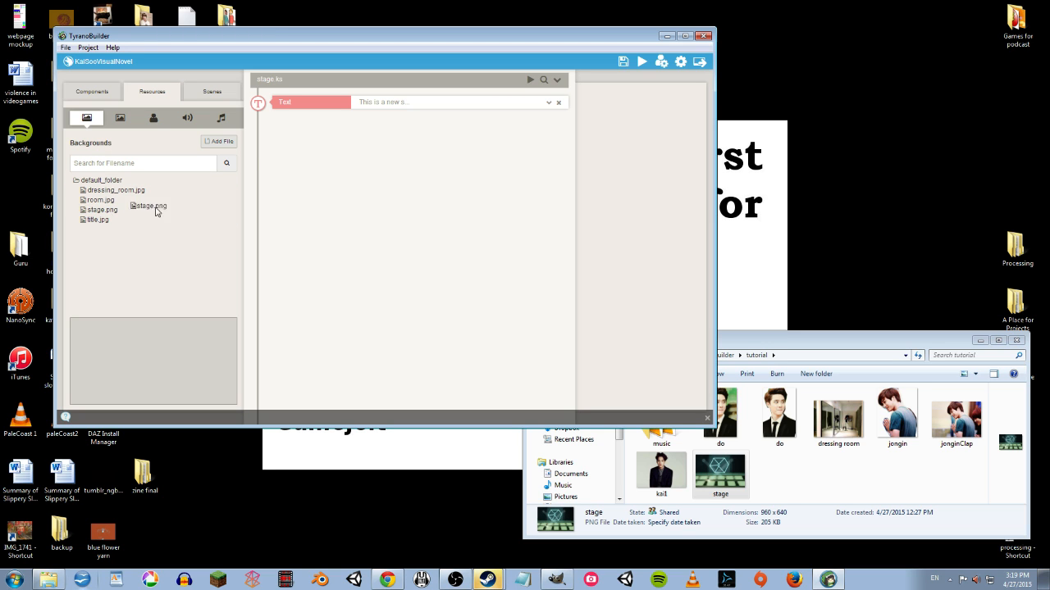
left_click_drag(97, 214, 307, 103)
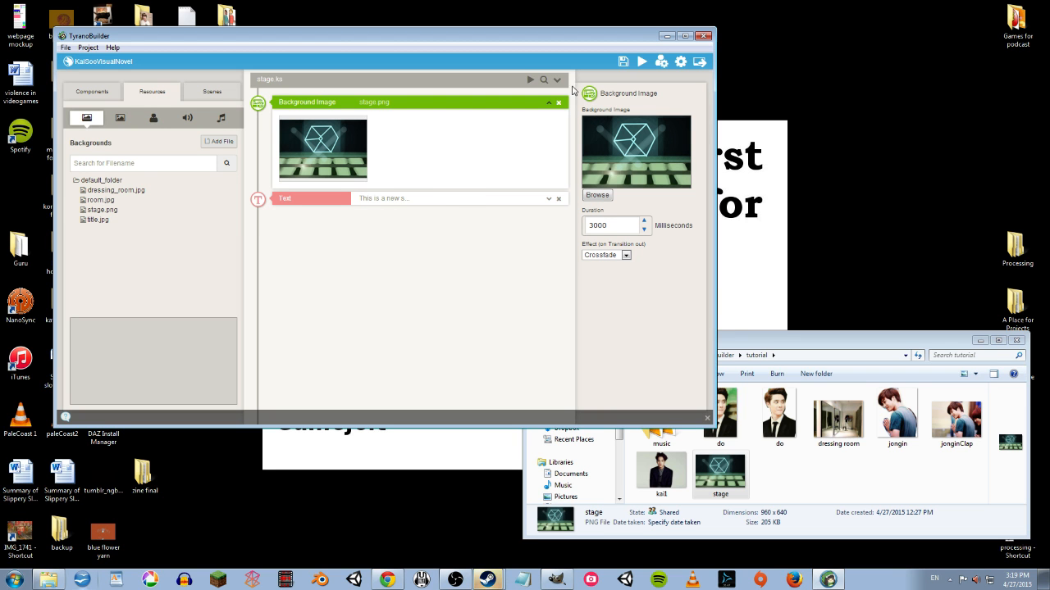
Step: Insert a Label named start before the background image in stage.ks and save the project
left_click(91, 97)
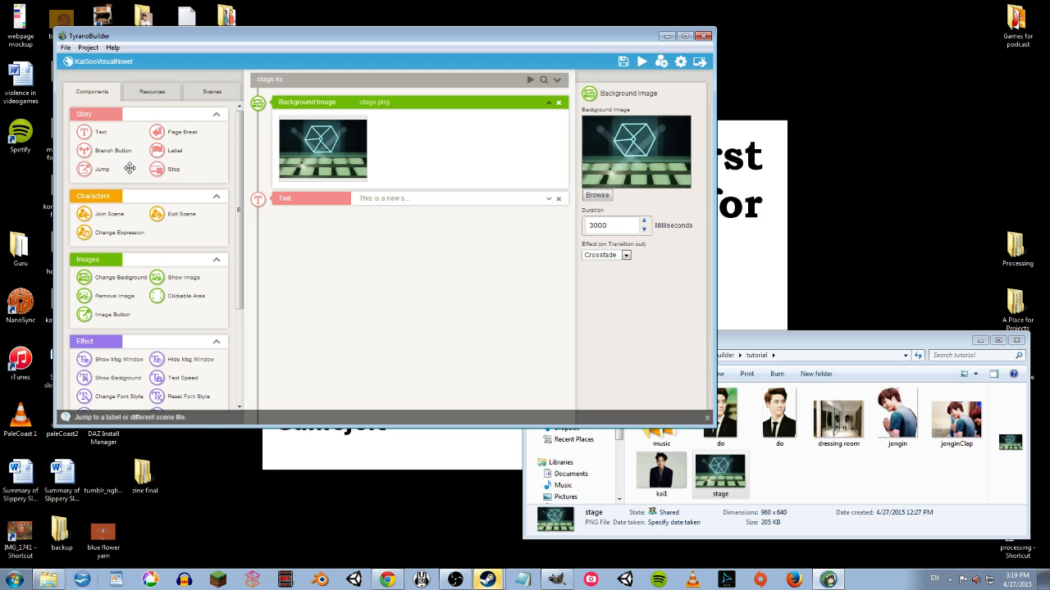
left_click_drag(157, 152, 325, 104)
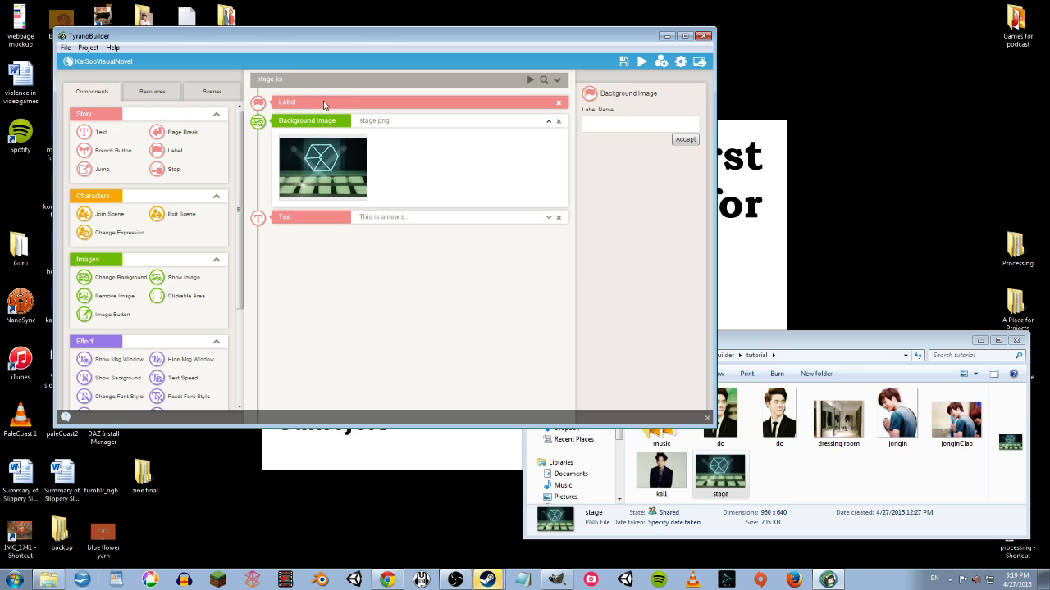
left_click(588, 126)
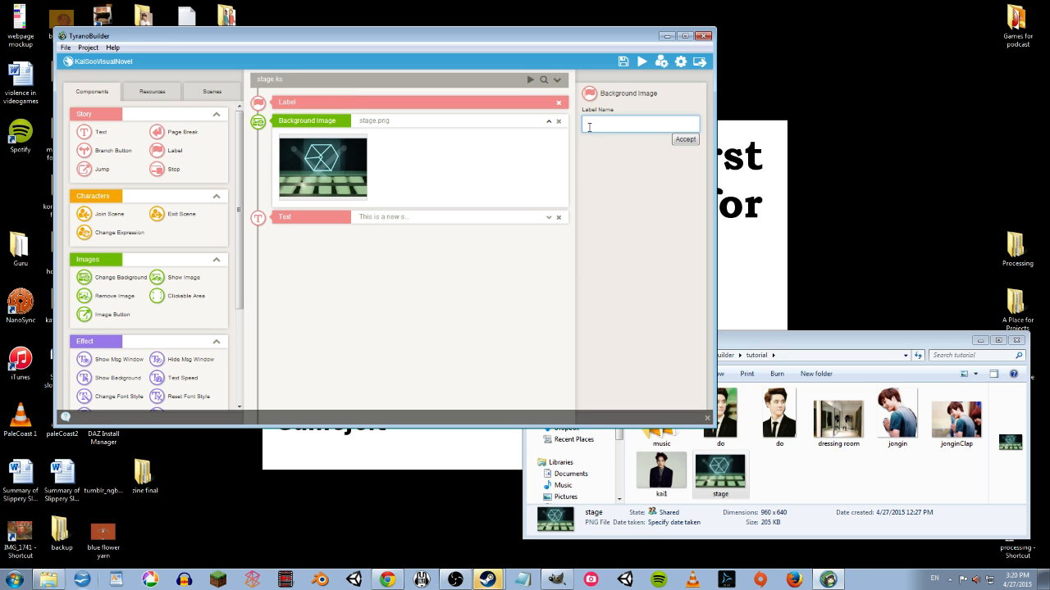
type("start")
left_click(682, 141)
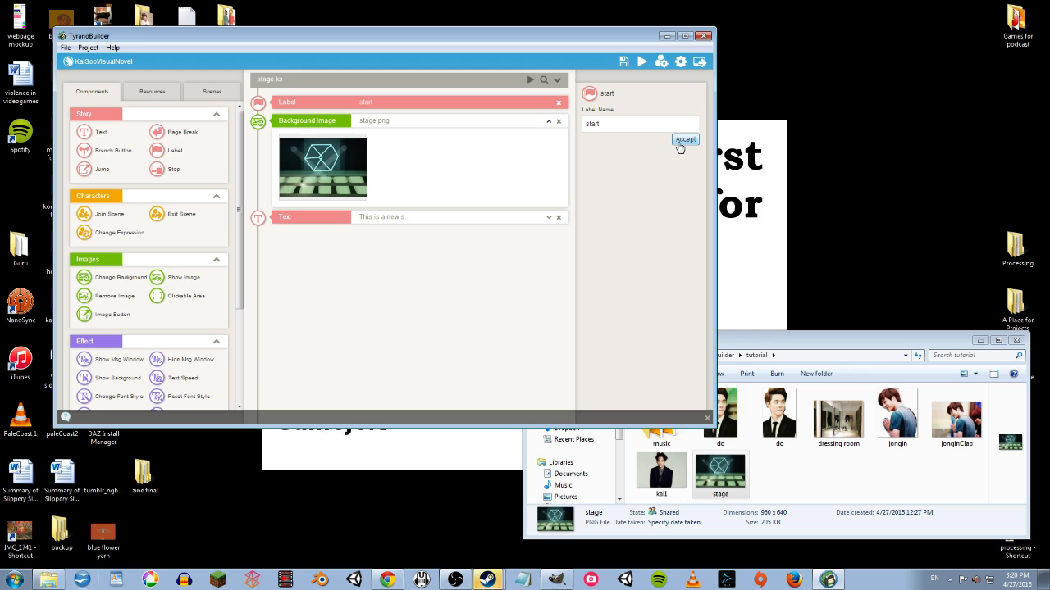
left_click(623, 62)
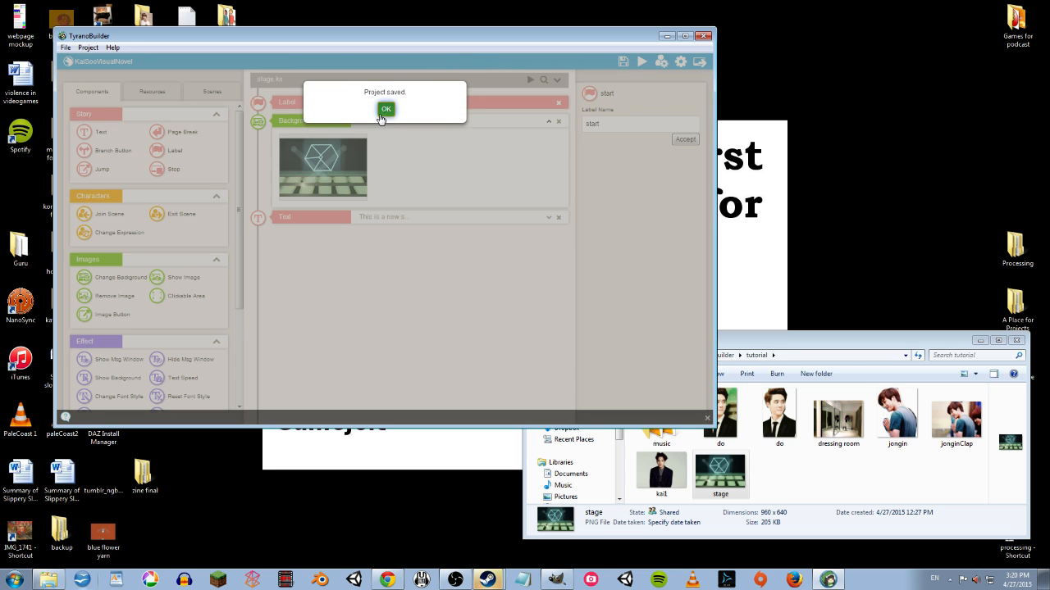
left_click(382, 118)
Step: Reopen scene1 for editing
left_click(212, 95)
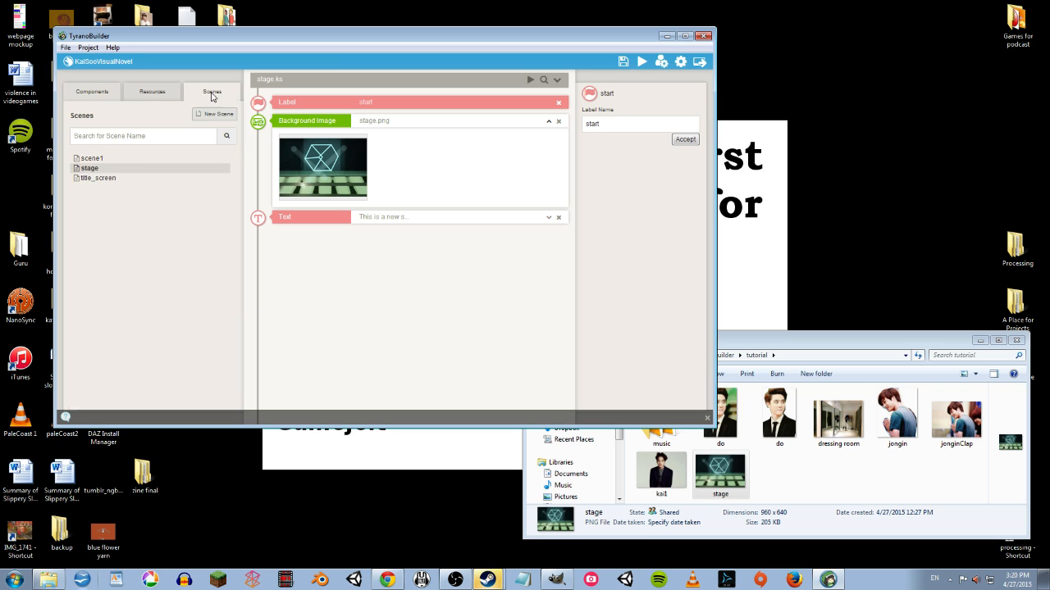
left_click(88, 159)
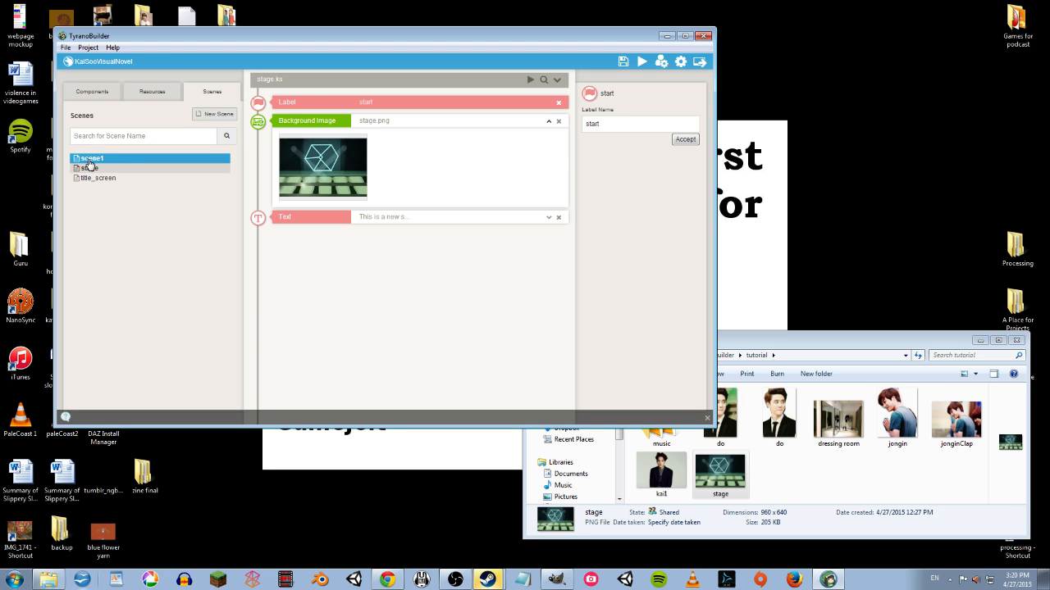
double_click(89, 161)
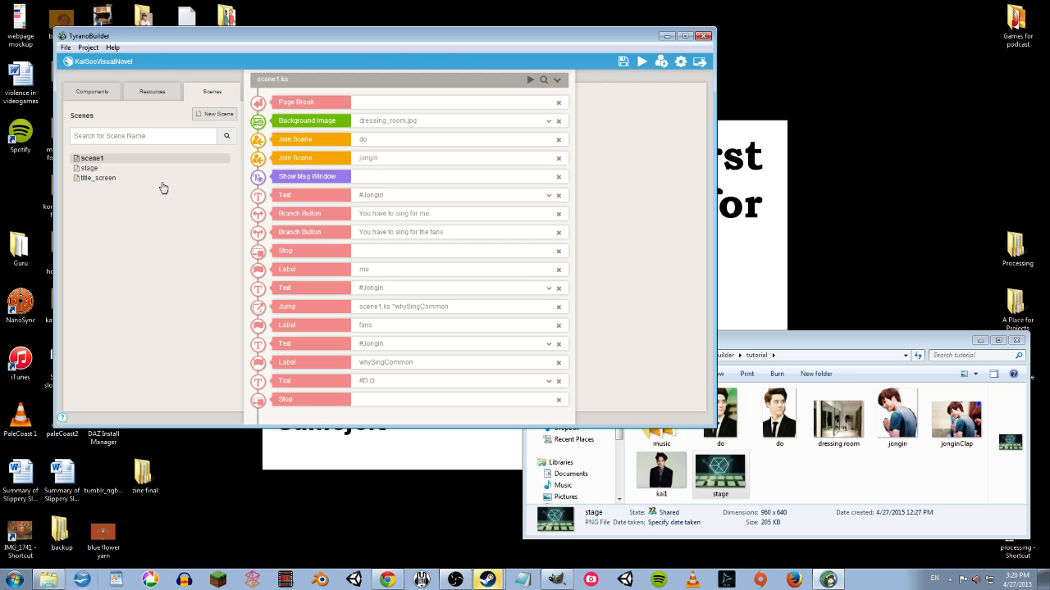
Step: Insert Exit Scene components for do and jongin between the last #D.O. text and the Stop
left_click(104, 92)
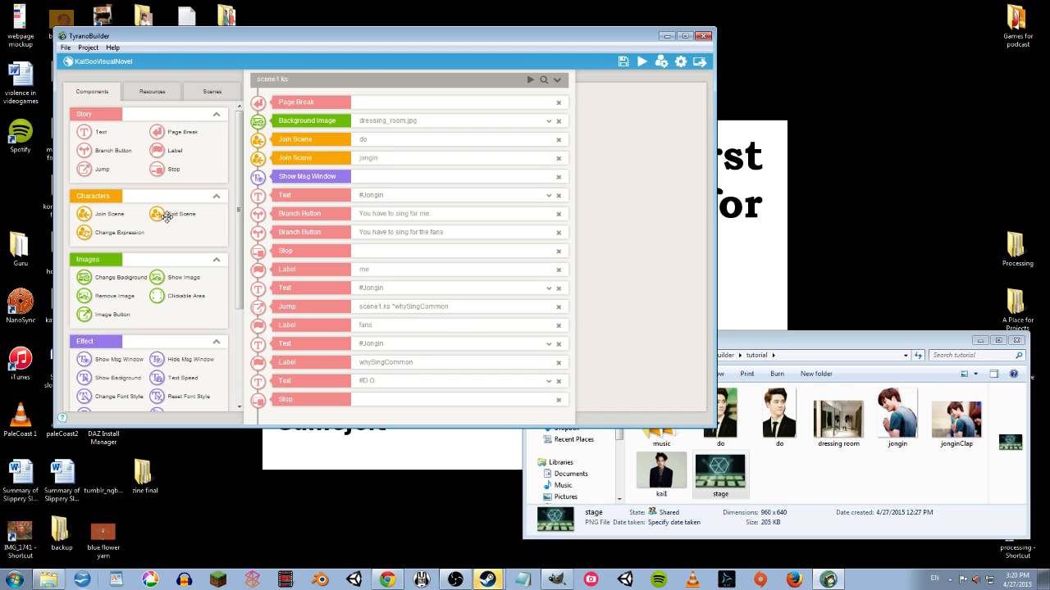
left_click_drag(164, 217, 397, 411)
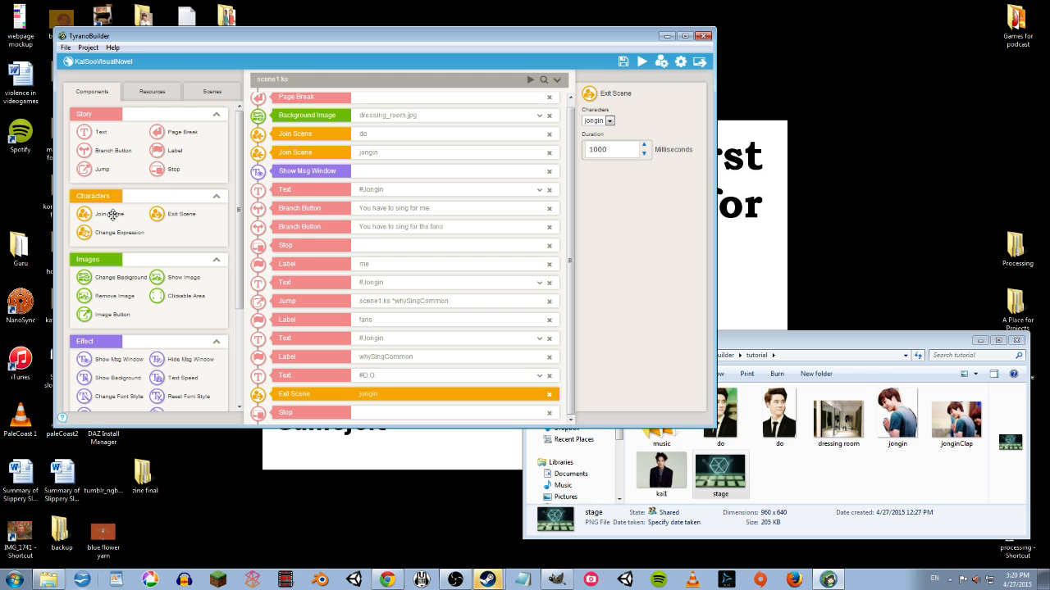
left_click(609, 122)
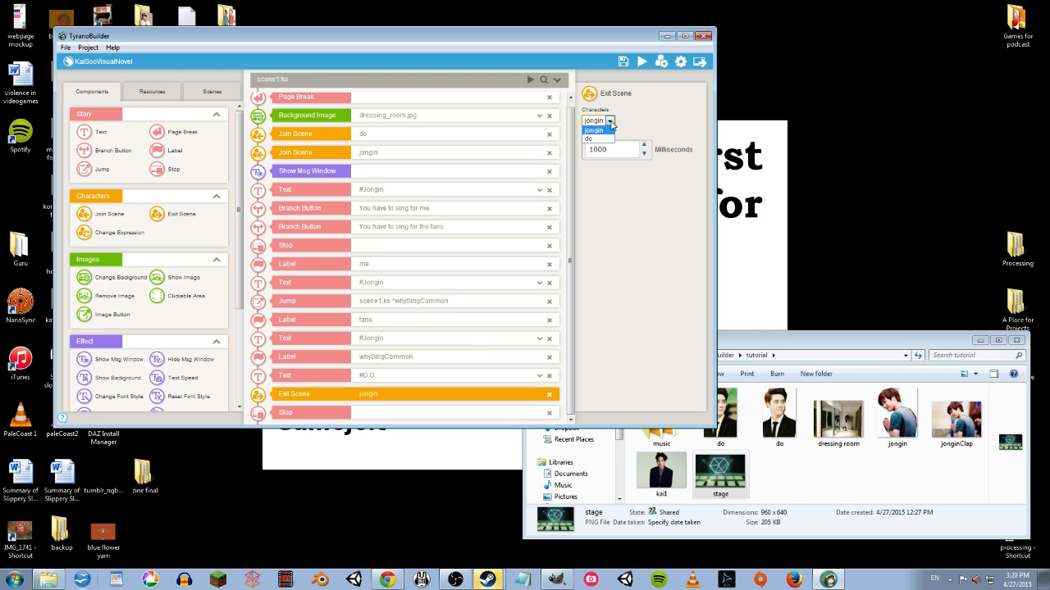
left_click(589, 138)
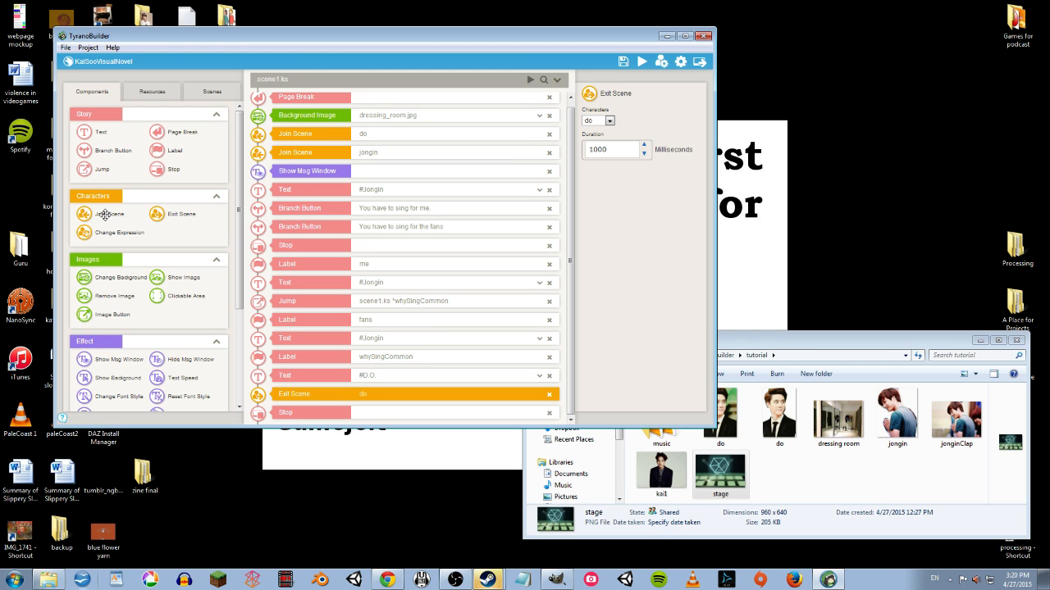
left_click_drag(174, 215, 342, 414)
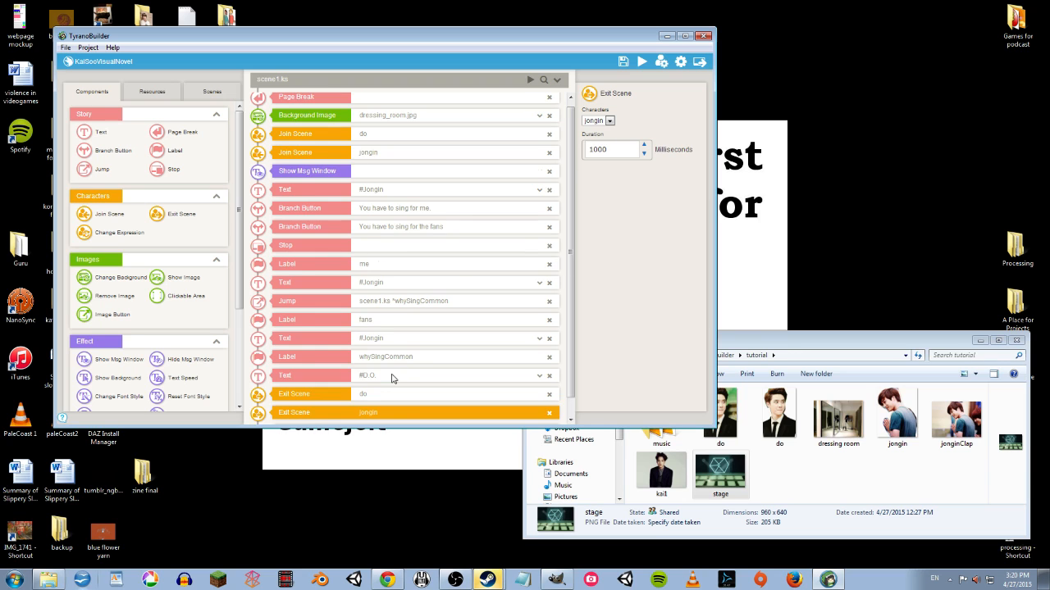
scroll(392, 378, "down", 1)
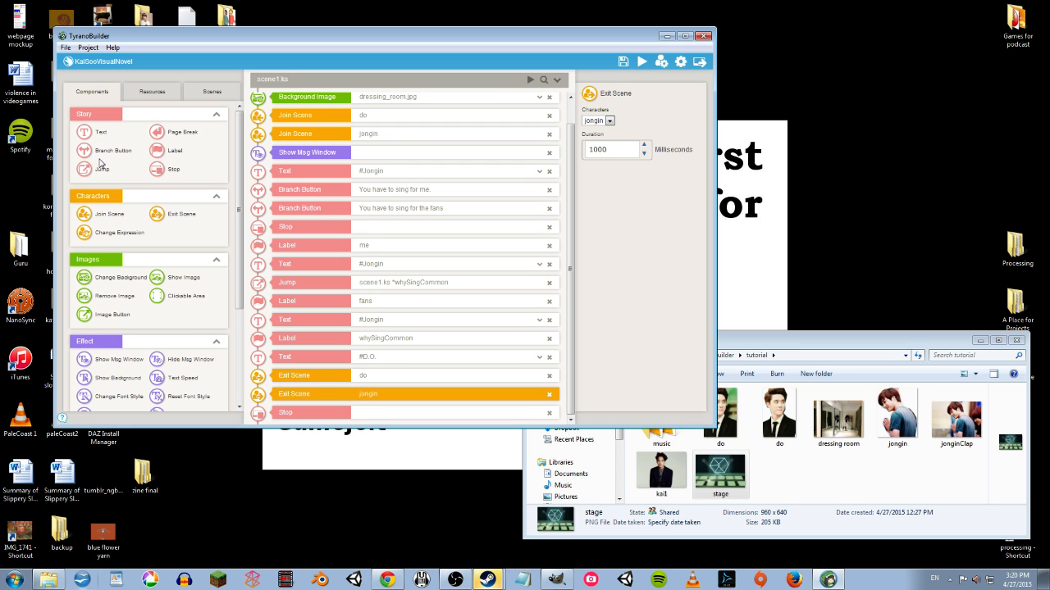
Step: Insert a Jump to stage.ks with target *start between jongin's Exit Scene and the final Stop in scene1.ks, and save the project
left_click_drag(94, 168, 348, 411)
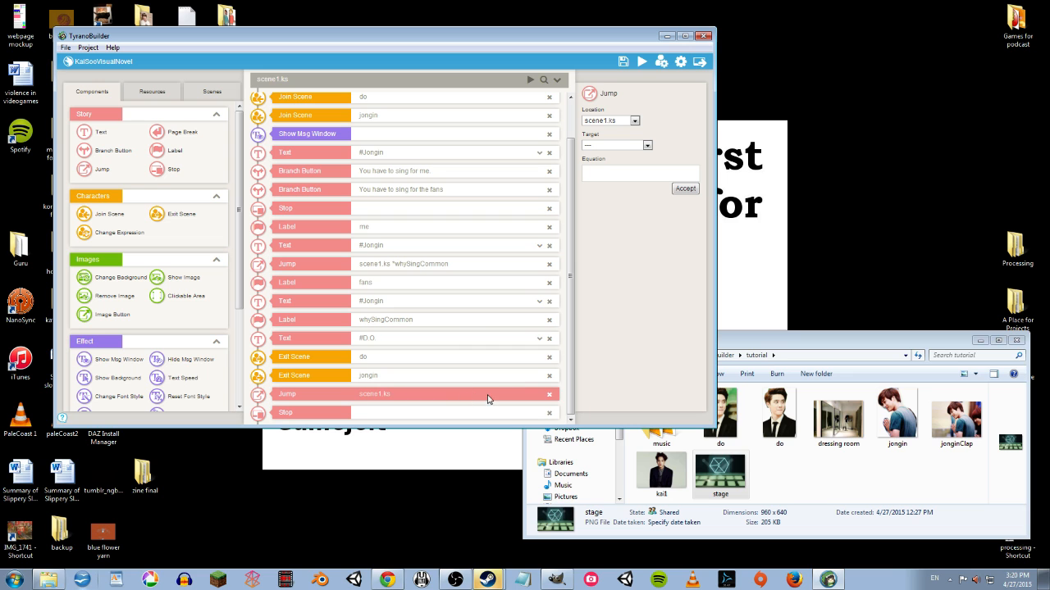
left_click(647, 146)
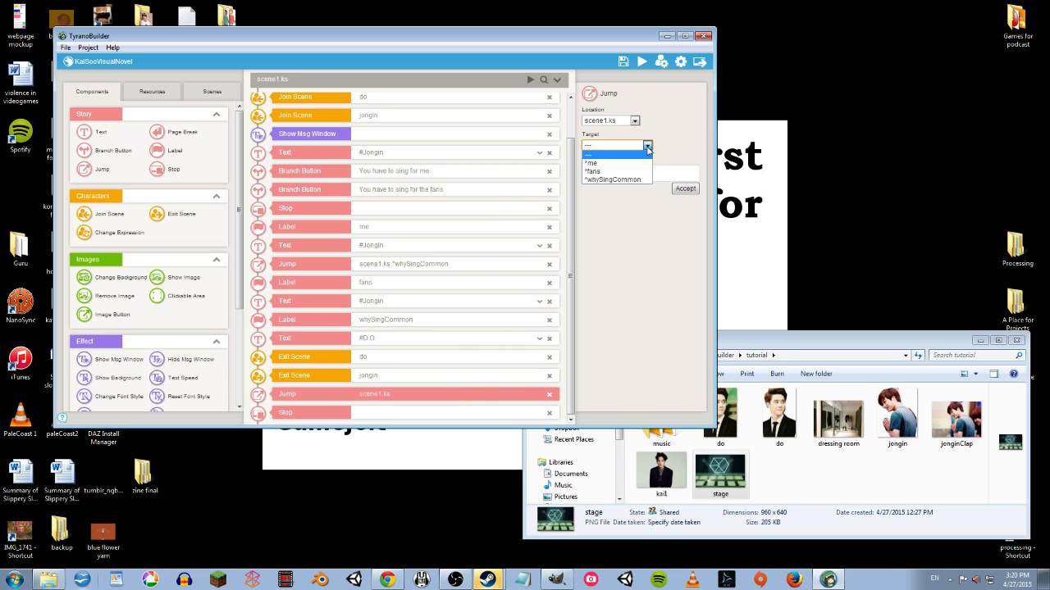
left_click(660, 128)
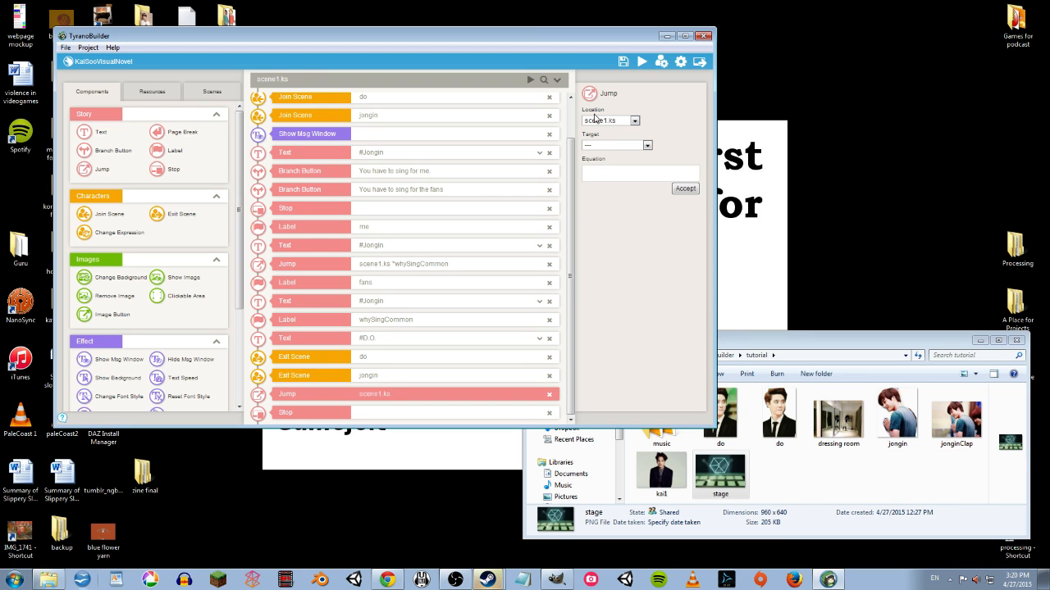
left_click(633, 121)
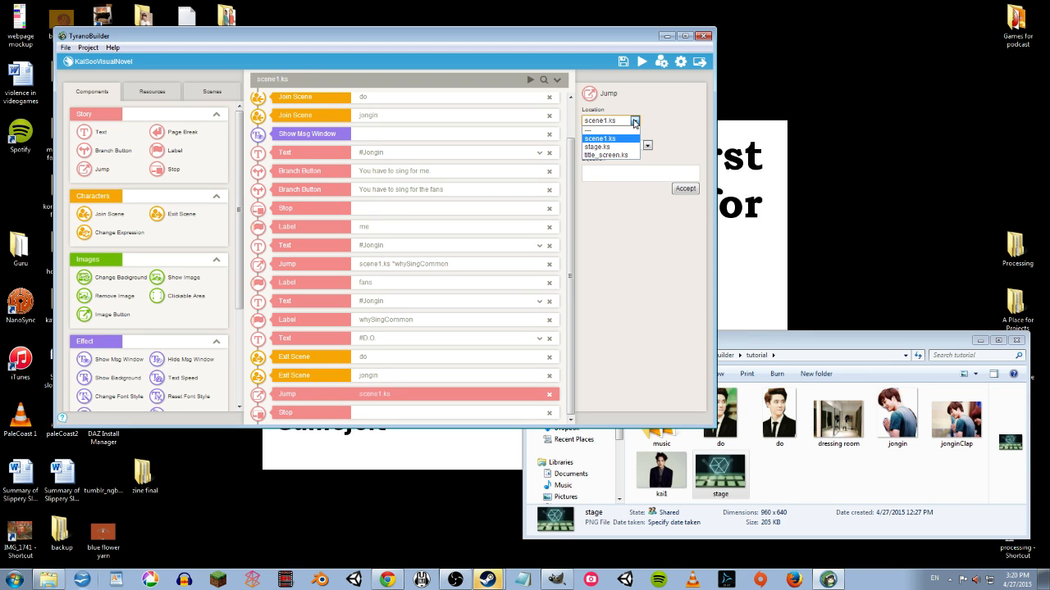
left_click(611, 147)
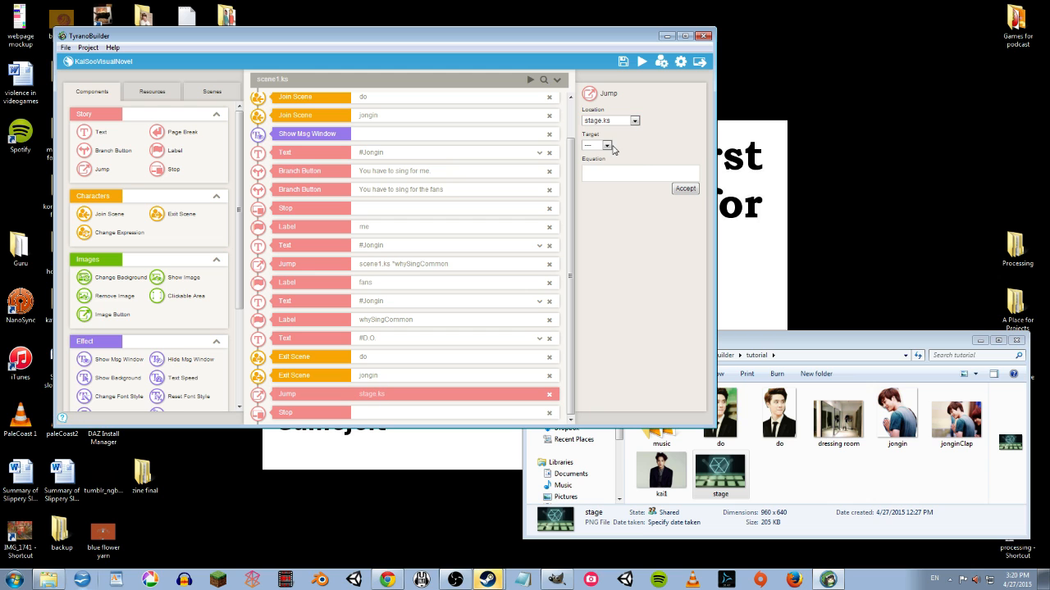
left_click(608, 146)
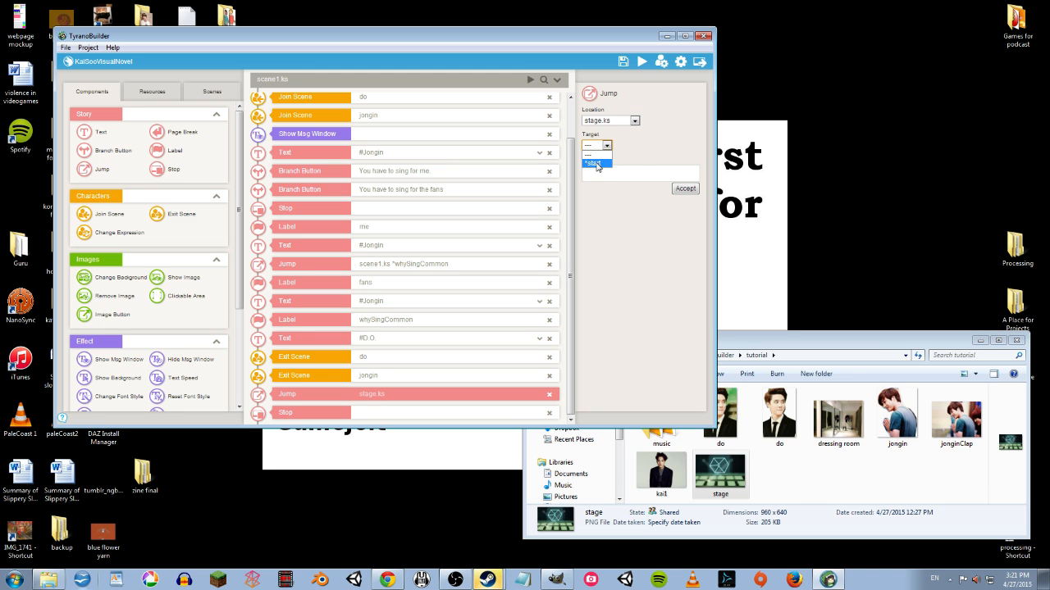
left_click(600, 164)
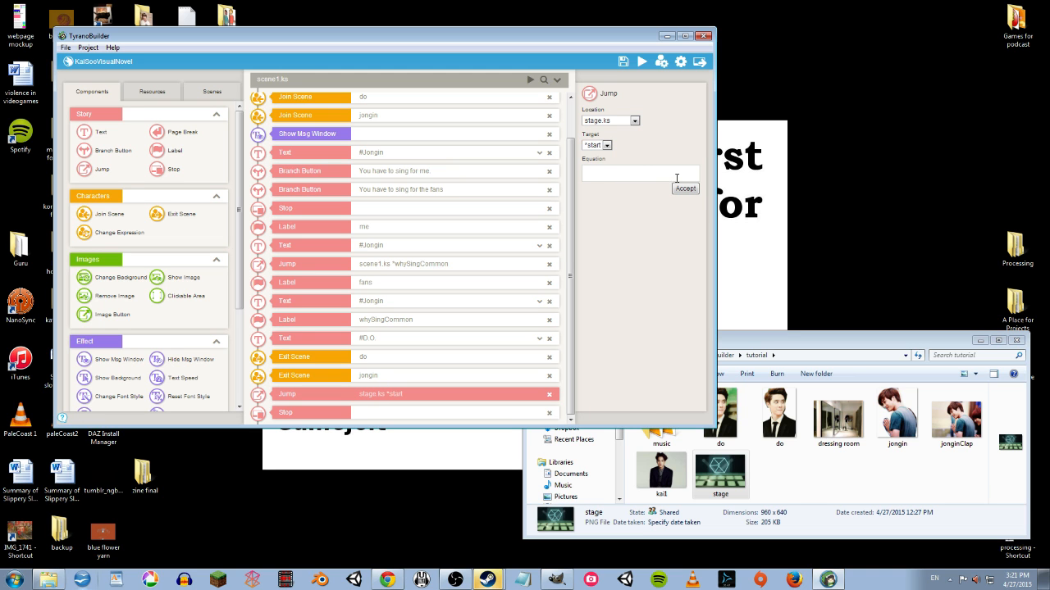
left_click(623, 61)
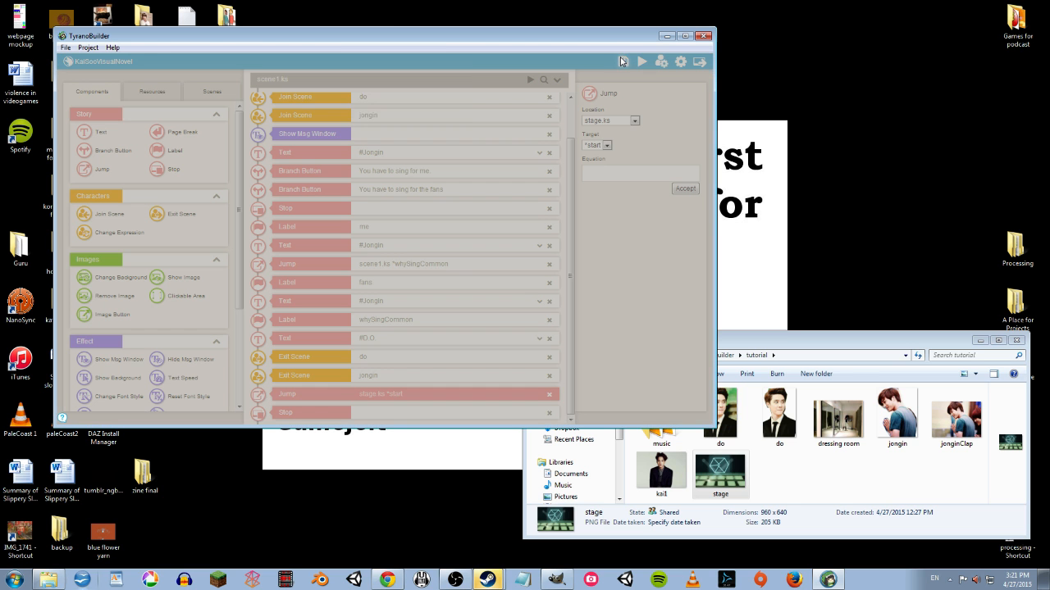
left_click(391, 111)
Step: Import look into my eyes and black pearl from the tutorial's music folder into the project's music resources
left_click(860, 483)
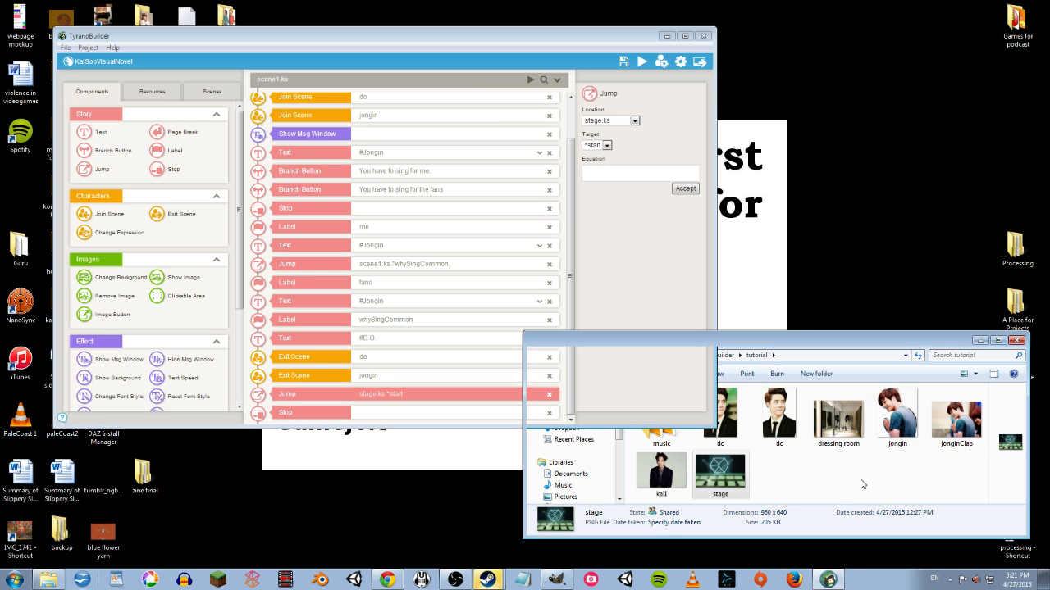
left_click_drag(647, 346, 749, 328)
double_click(761, 402)
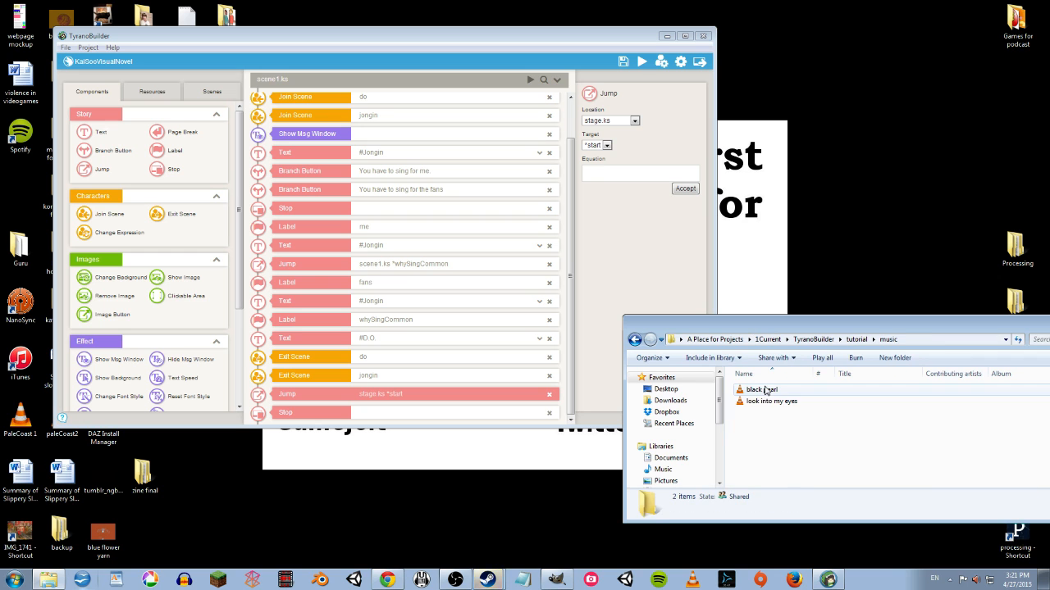
left_click(159, 95)
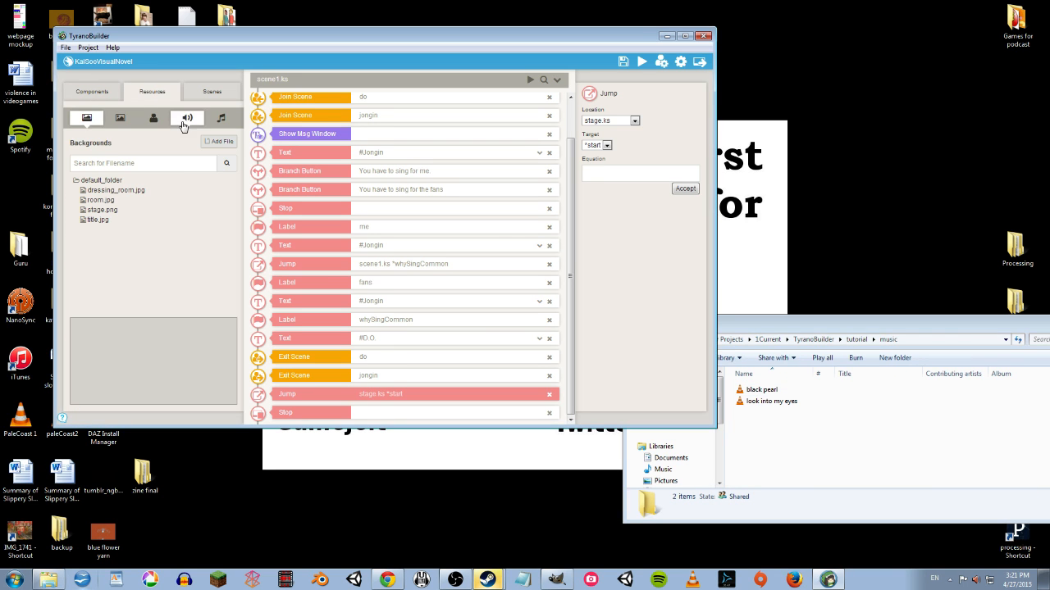
left_click(221, 119)
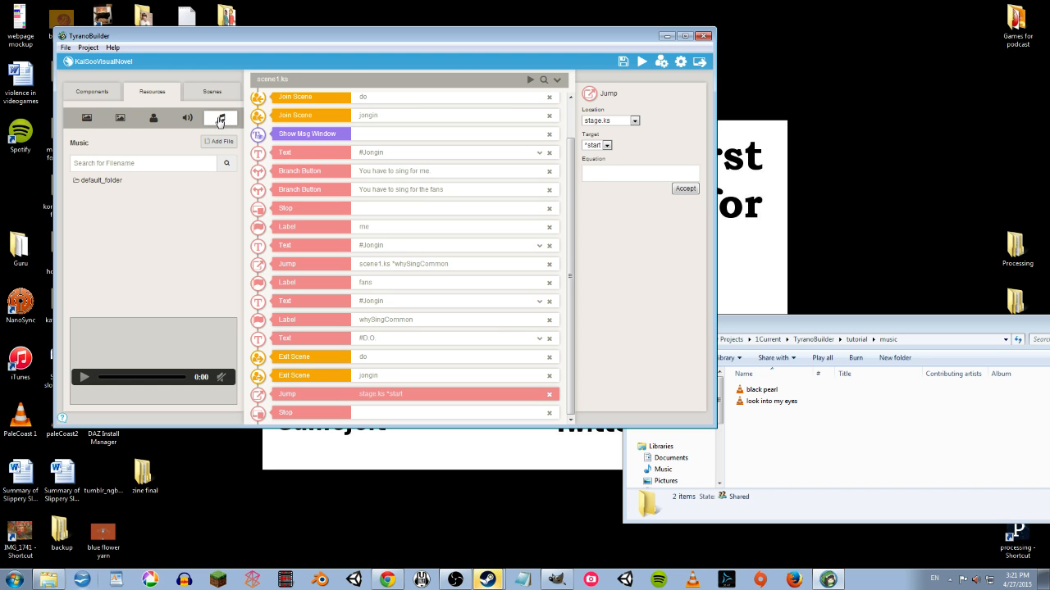
left_click(219, 143)
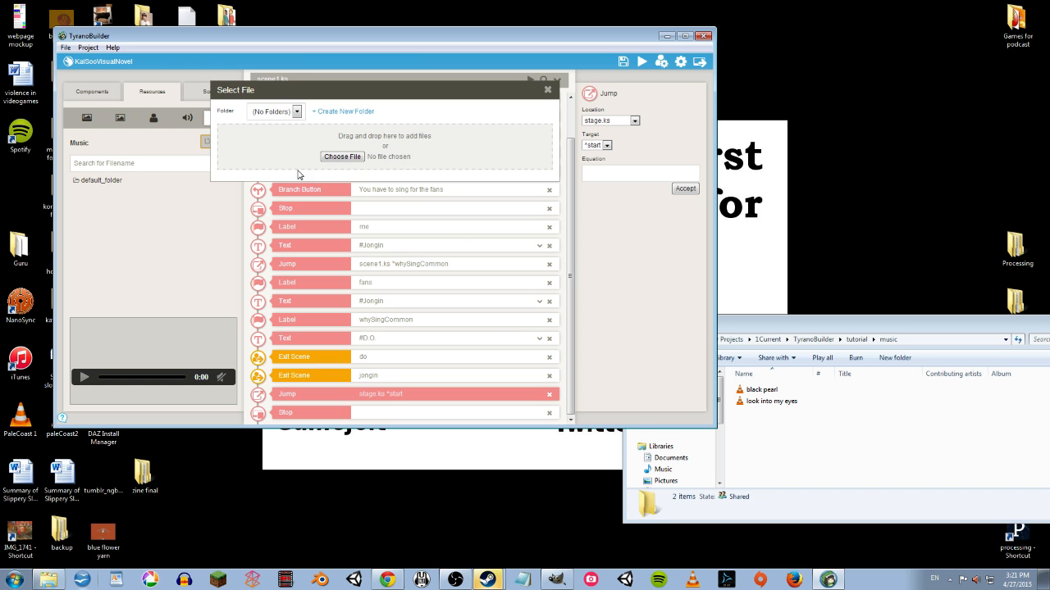
left_click(806, 453)
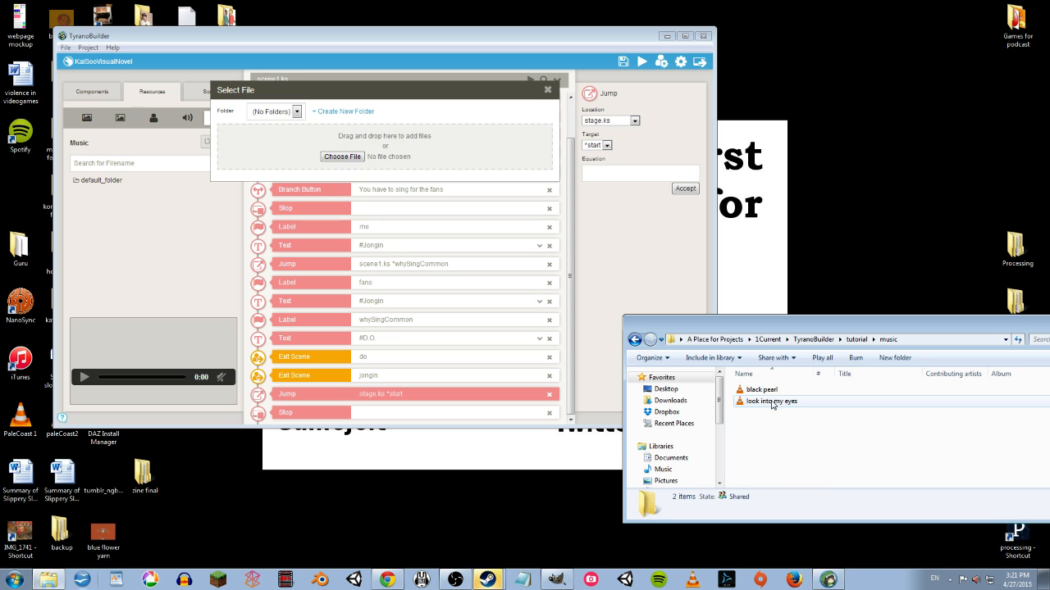
left_click_drag(772, 404, 414, 152)
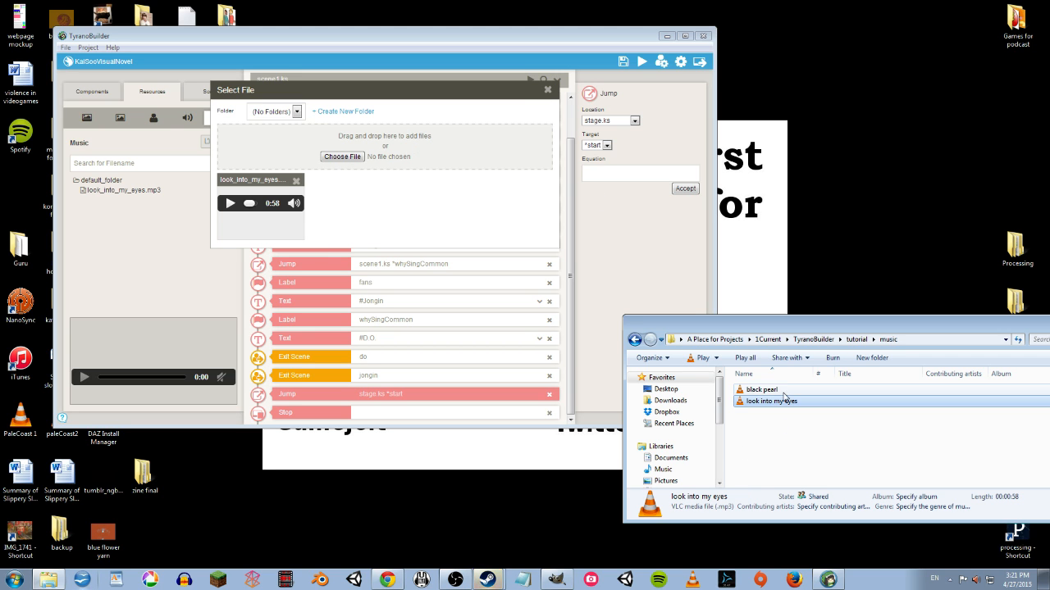
left_click_drag(761, 390, 398, 148)
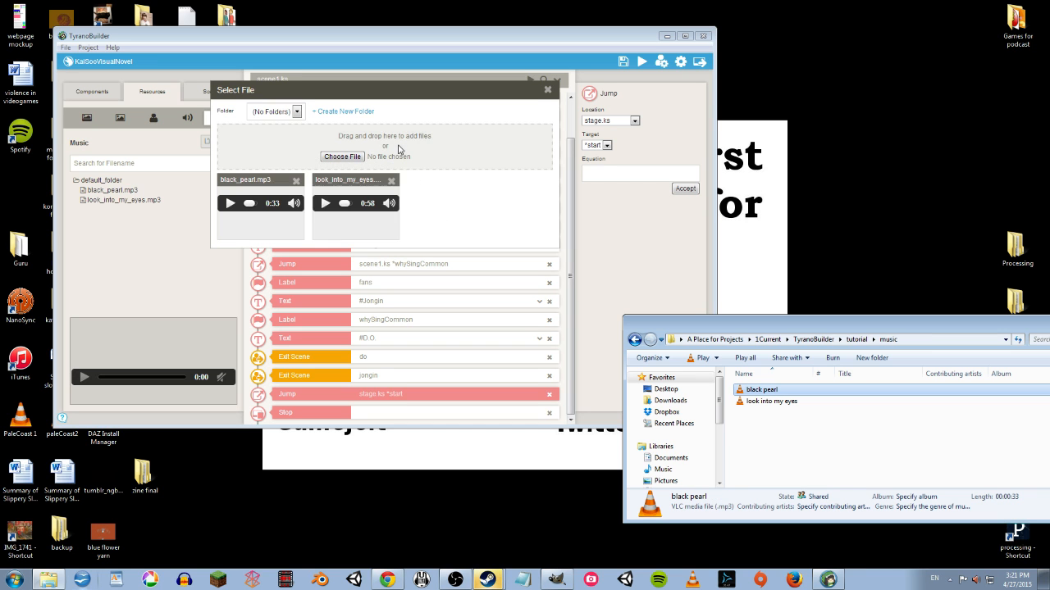
left_click(548, 91)
Step: Insert look_into_my_eyes.mp3 as Play Music between the Page Break and the dressing_room.jpg background in scene1.ks
scroll(392, 213, "up", 1)
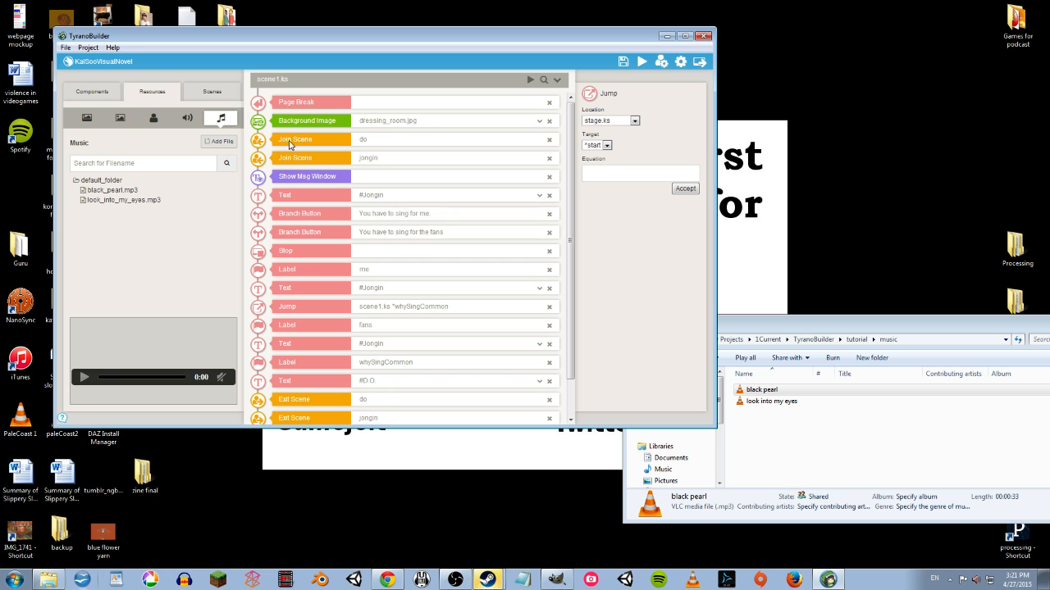
left_click_drag(119, 200, 353, 118)
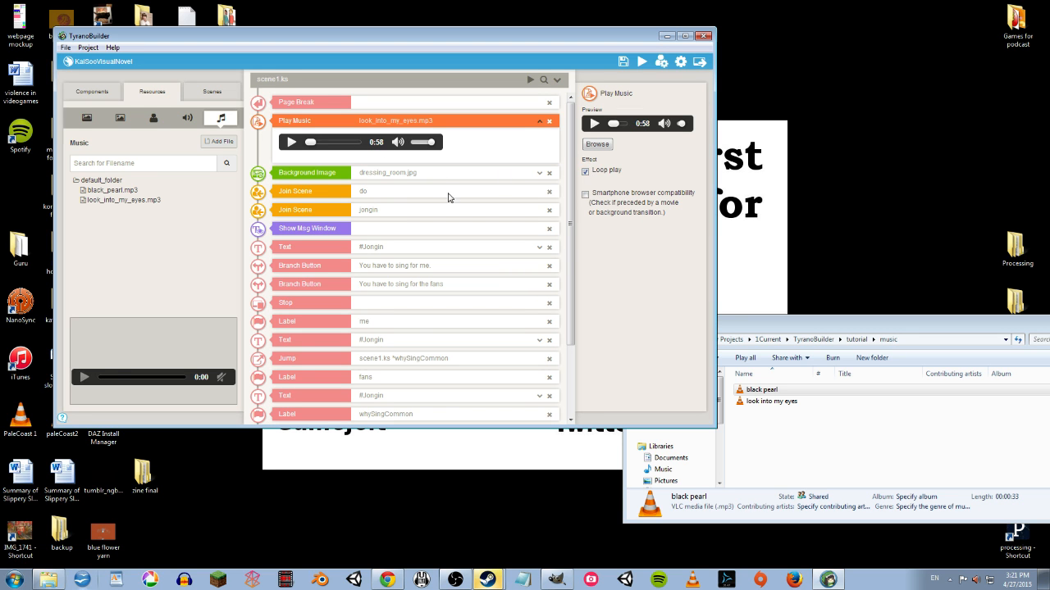
Step: Insert a Stop Music component before the Jump to stage.ks in scene1.ks and save the project
scroll(449, 201, "down", 2)
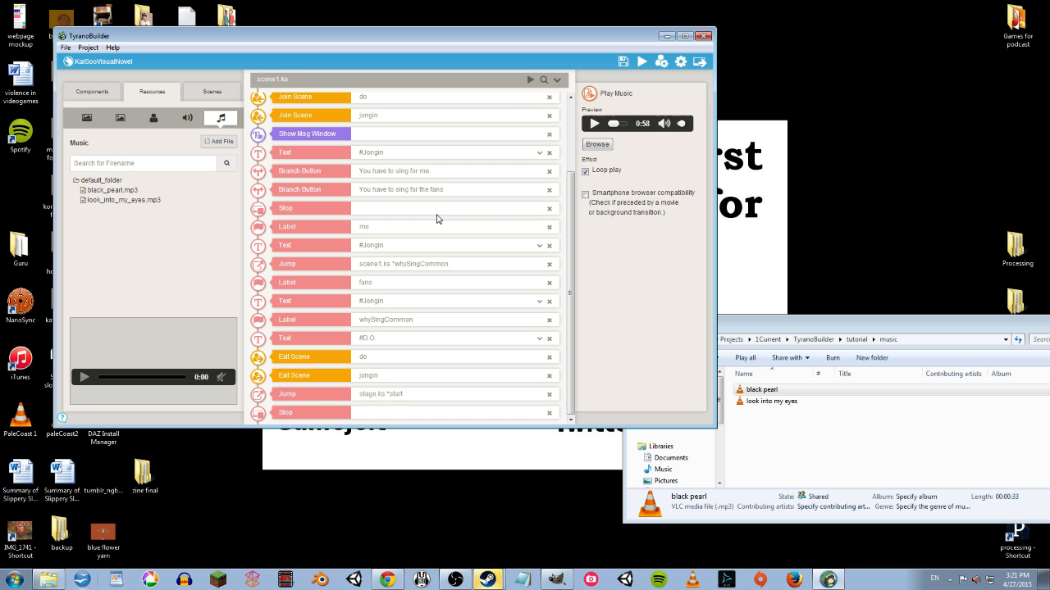
left_click(105, 96)
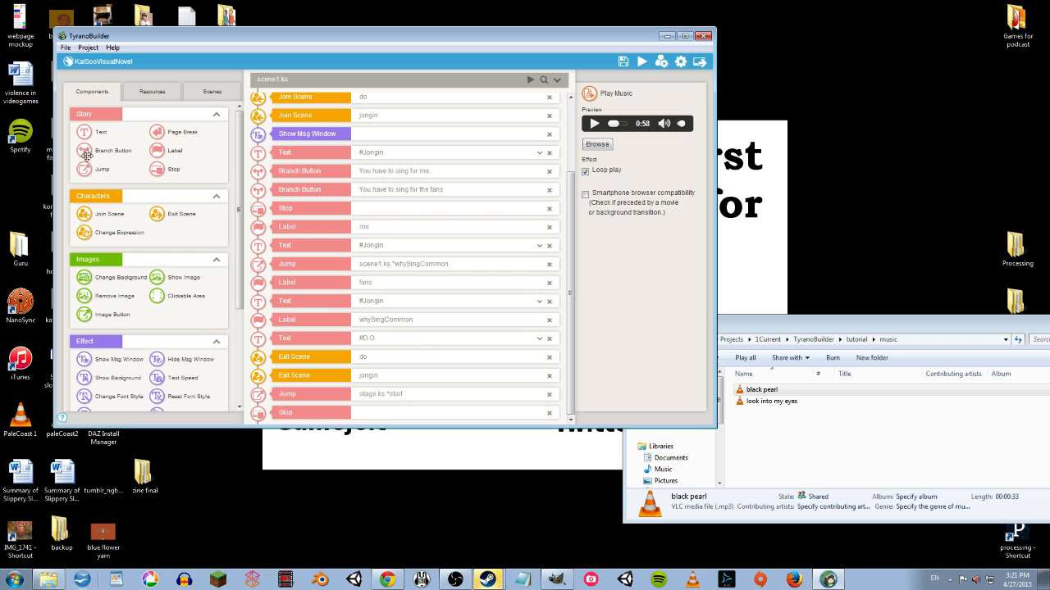
scroll(107, 228, "down", 3)
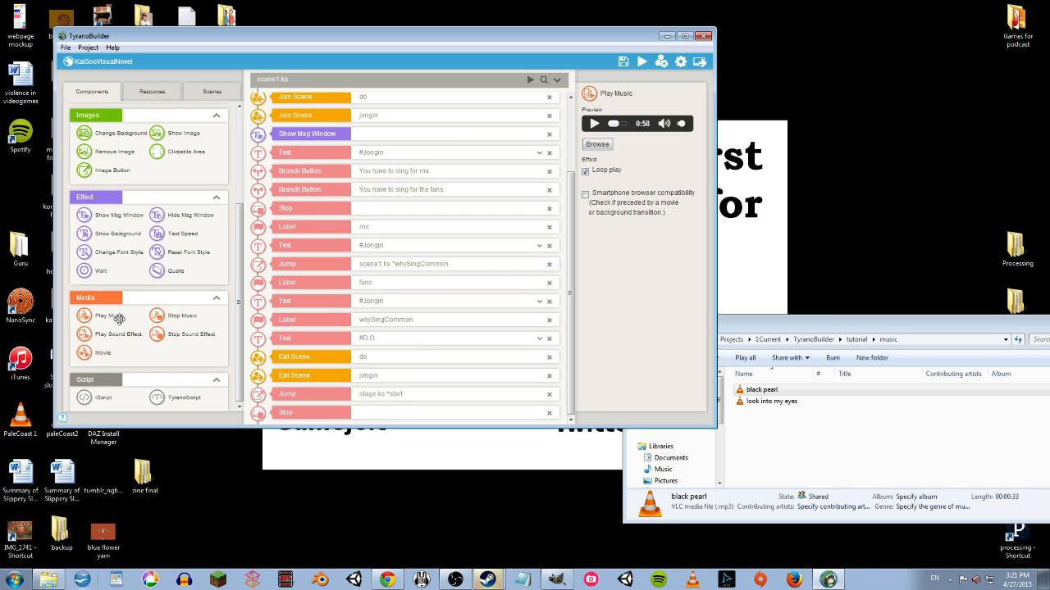
left_click_drag(174, 319, 385, 394)
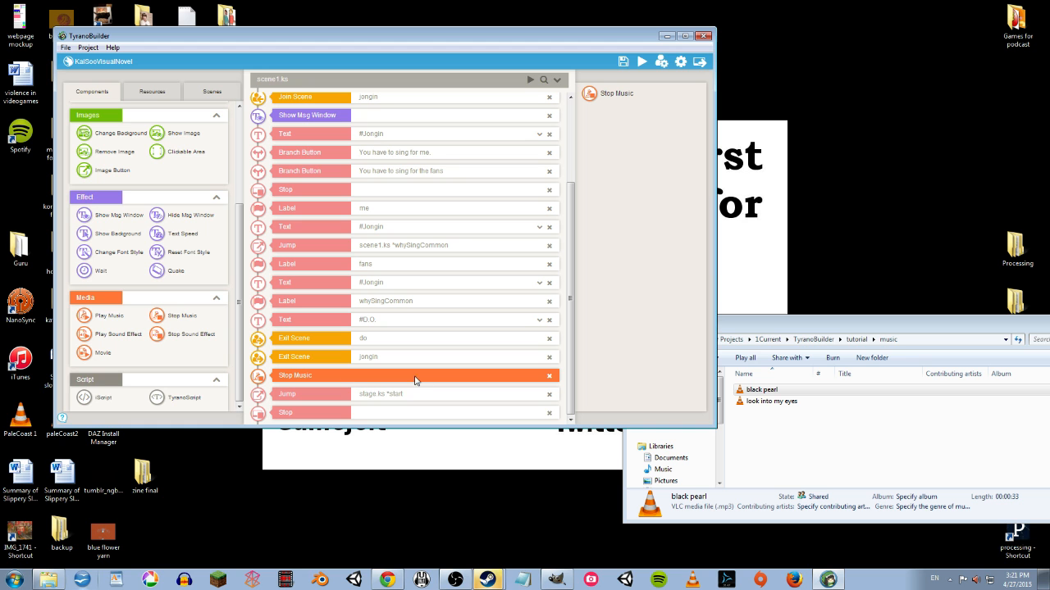
left_click(622, 61)
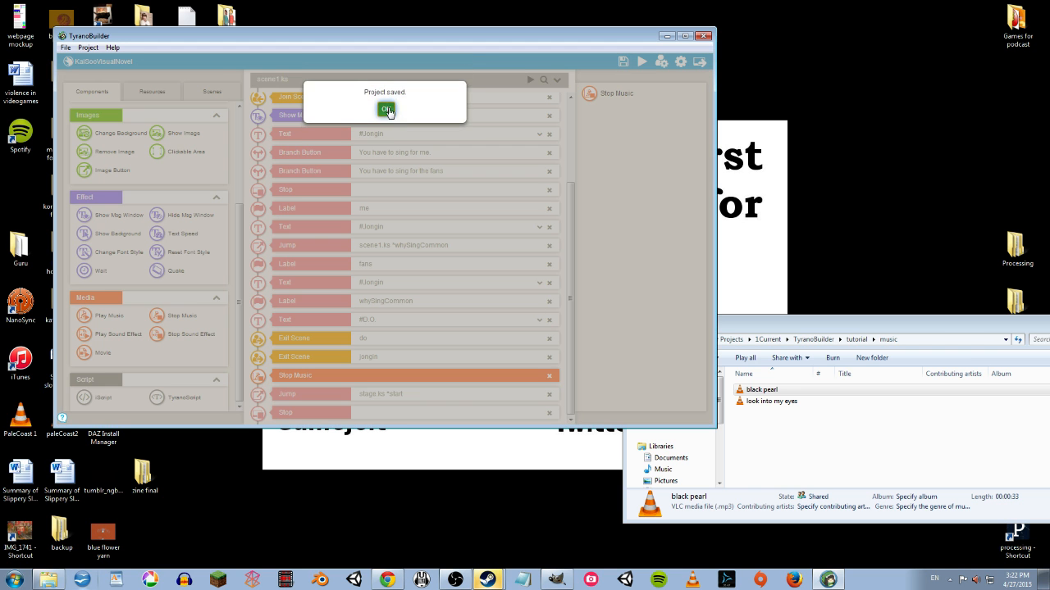
left_click(387, 110)
Step: Open the stage scene and insert black_pearl.mp3 as Play Music between the start Label and the stage.png background
left_click(201, 94)
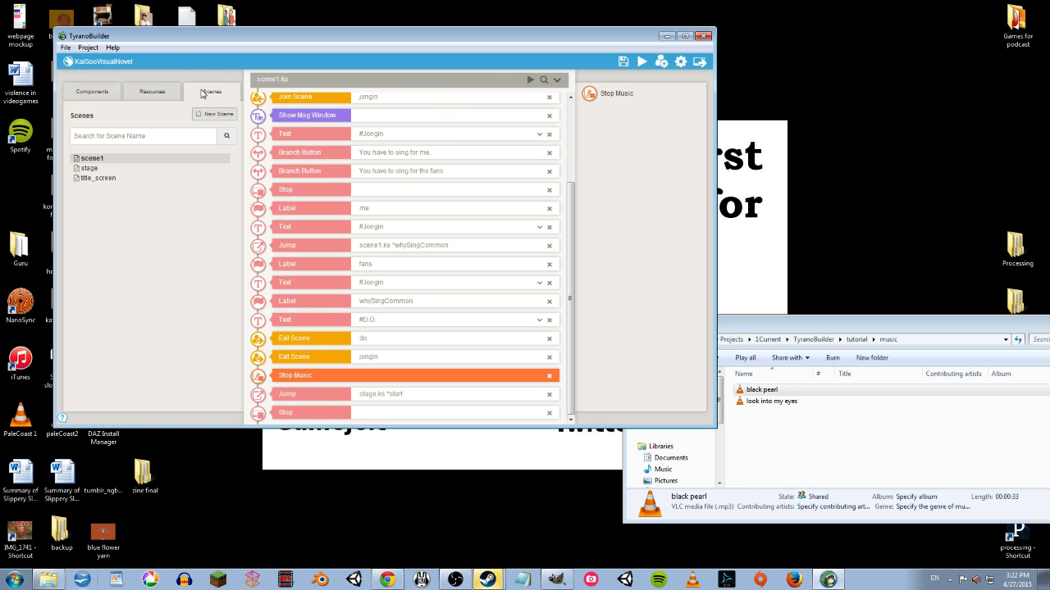
left_click(87, 169)
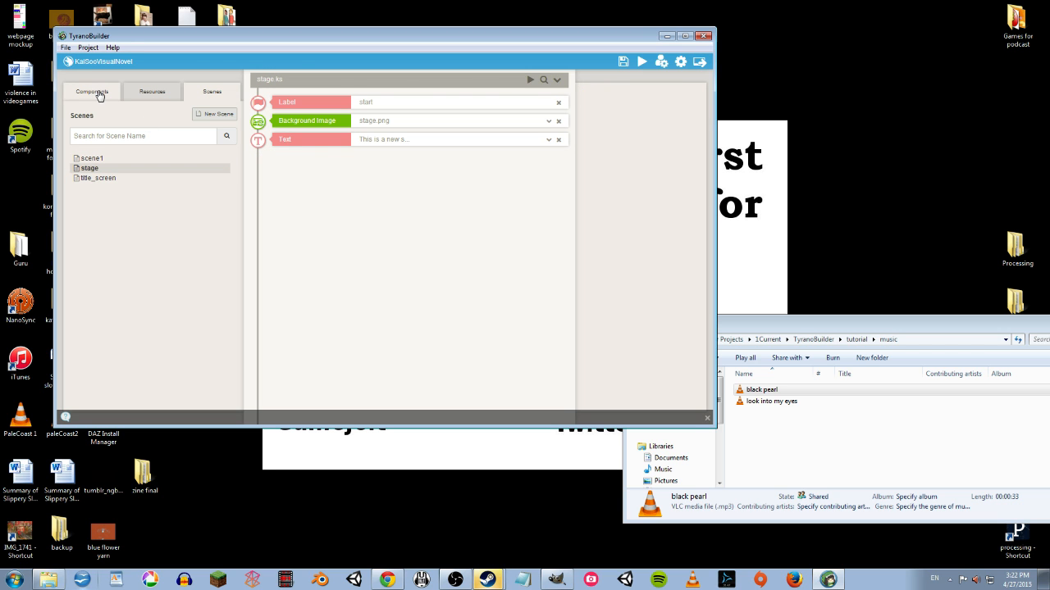
left_click(101, 95)
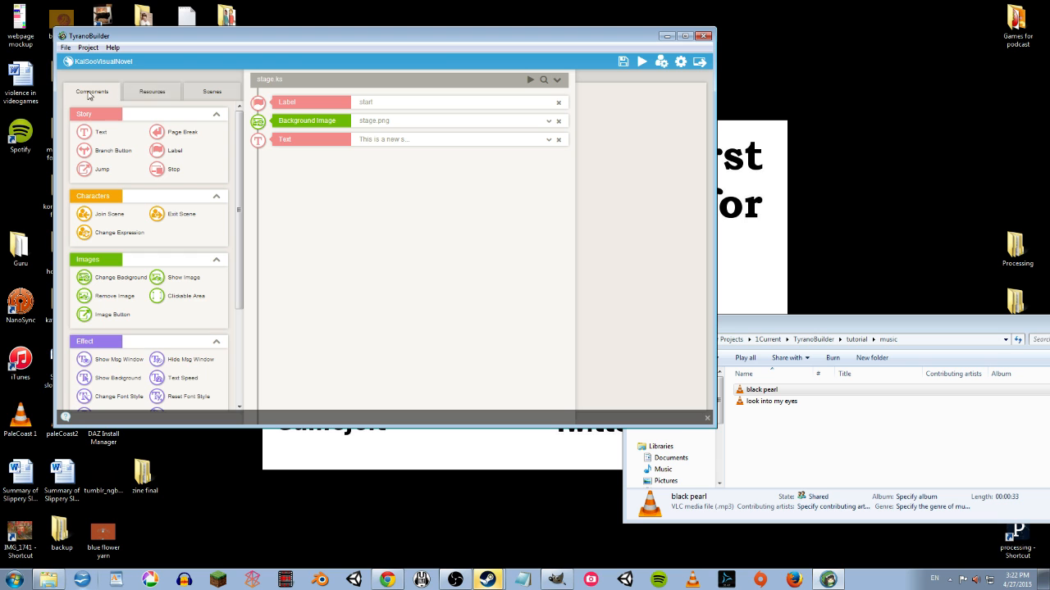
left_click(141, 96)
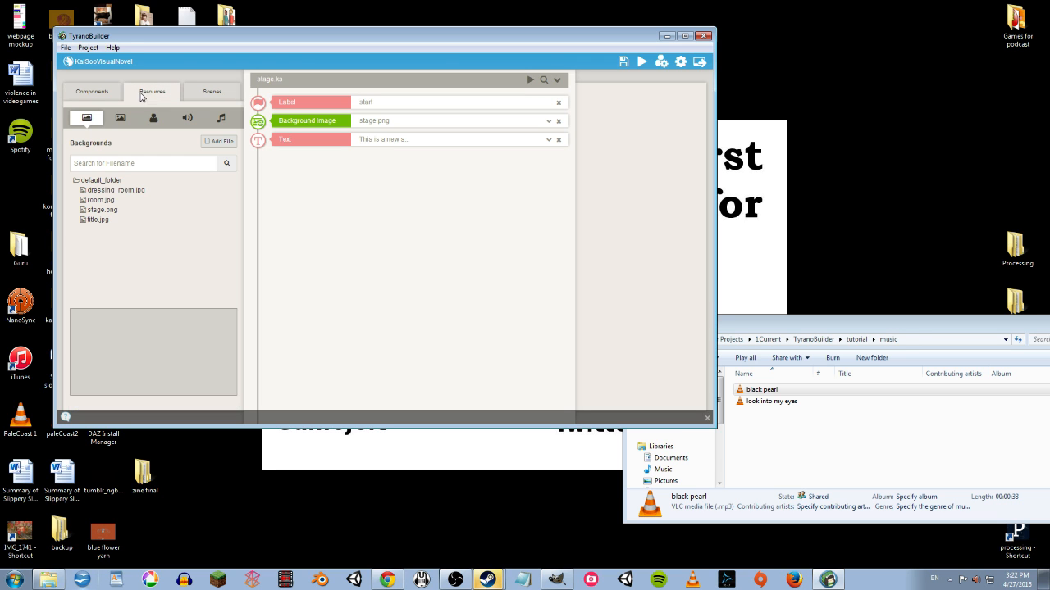
left_click(220, 117)
left_click(106, 200)
left_click_drag(111, 190, 365, 113)
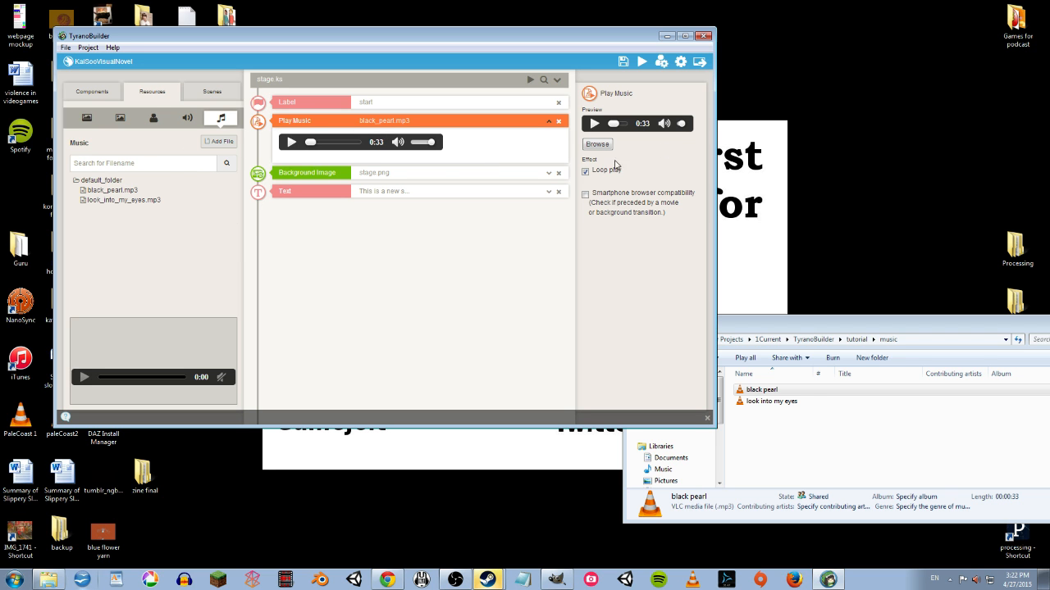
Step: Add a Stop Music component after the default text at the end of stage.ks
left_click(100, 93)
scroll(118, 246, "down", 3)
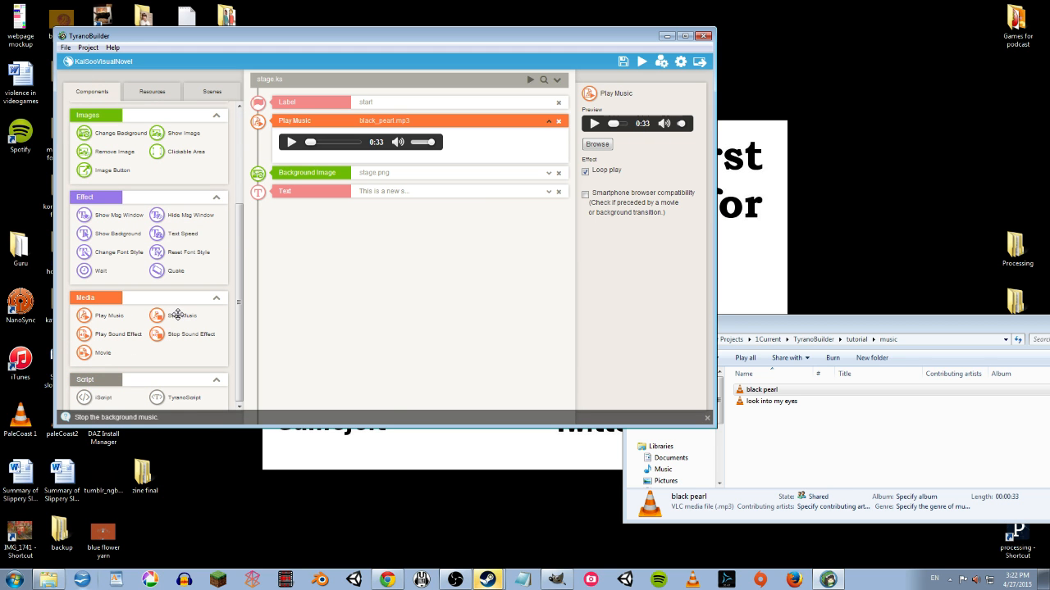
left_click_drag(173, 315, 366, 207)
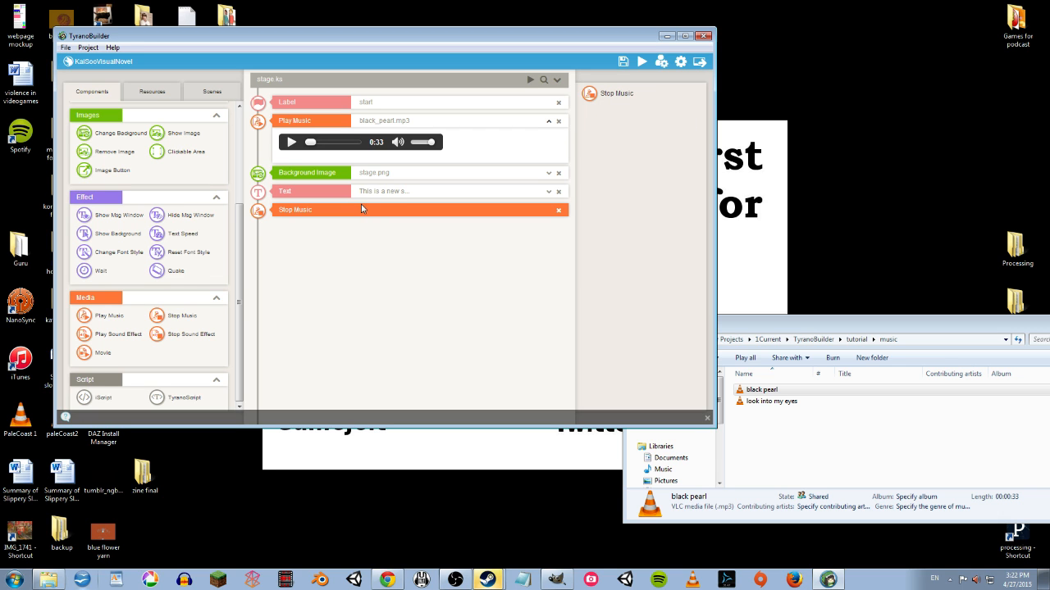
Step: Insert a Join Scene component for the character do between the stage.png background and the default text
left_click(402, 196)
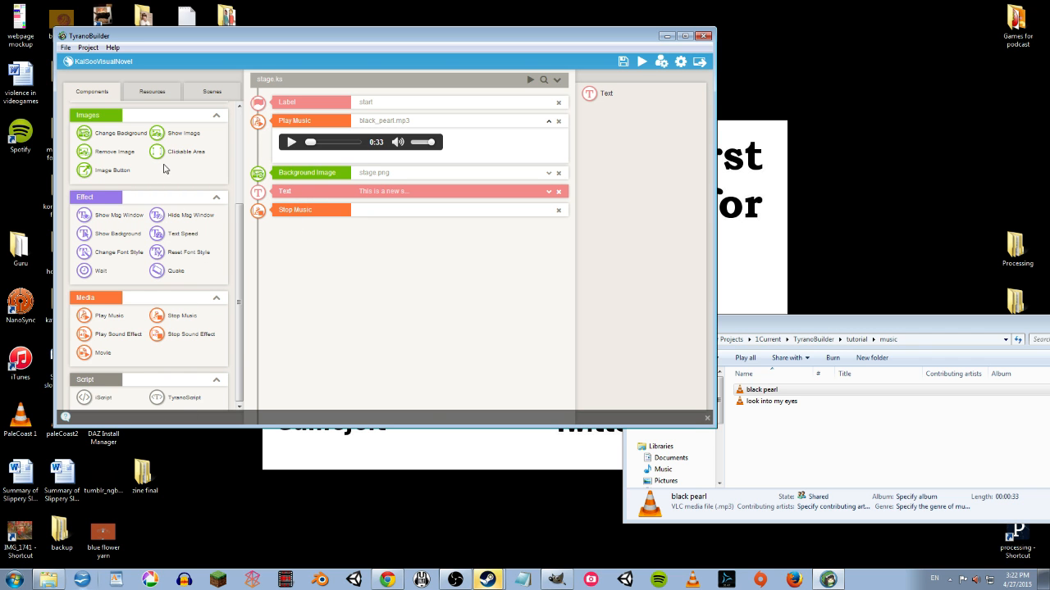
scroll(173, 298, "up", 3)
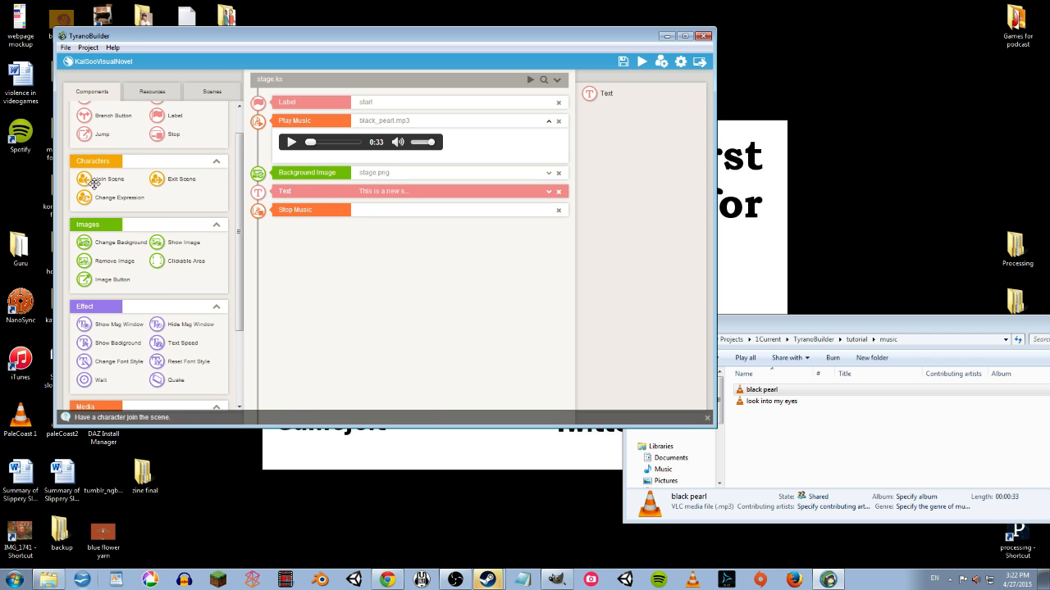
left_click_drag(84, 178, 427, 195)
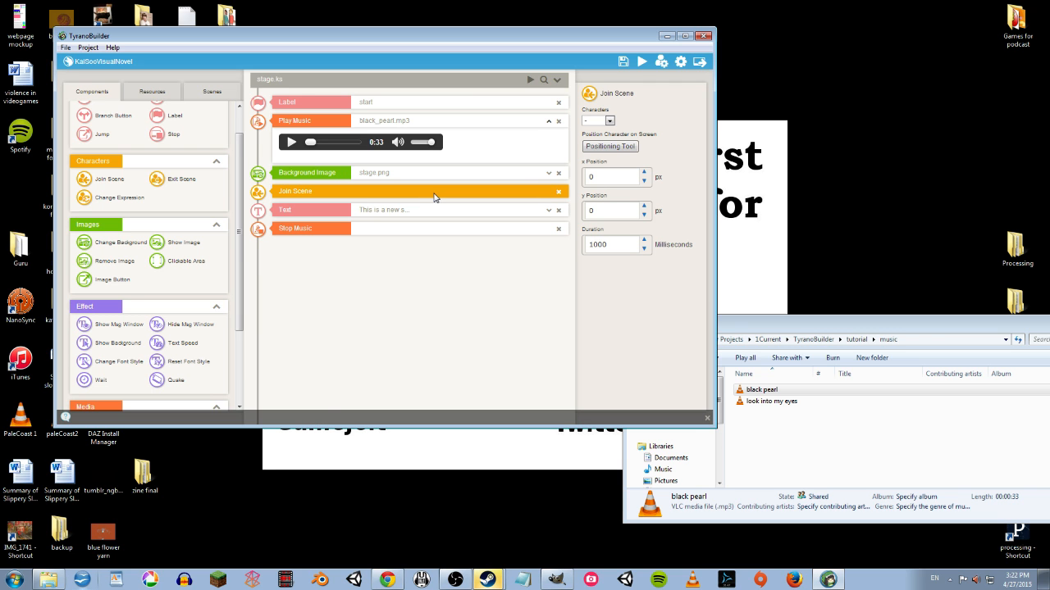
left_click(610, 120)
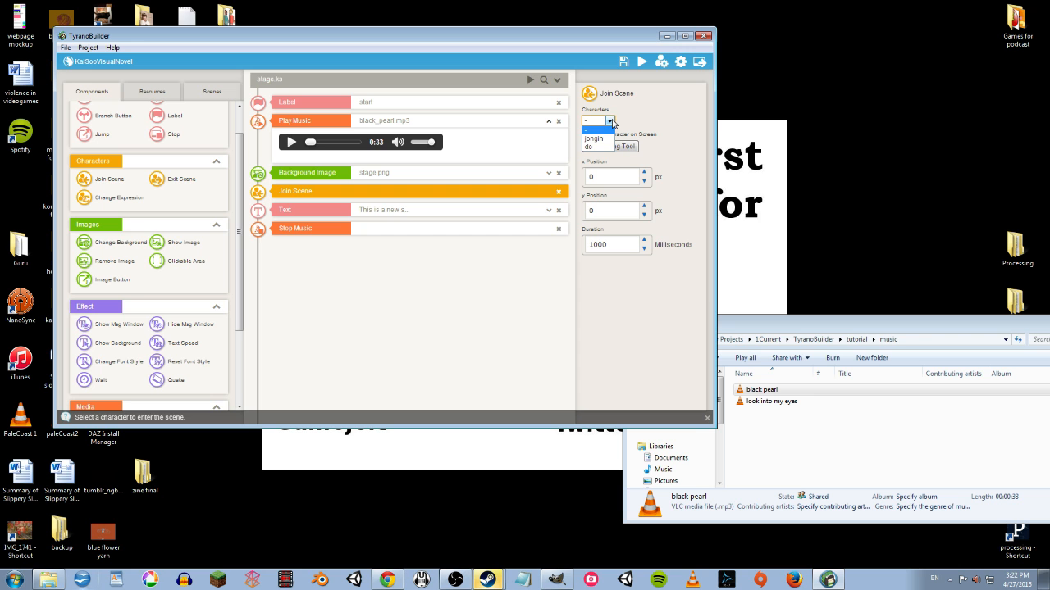
left_click(597, 147)
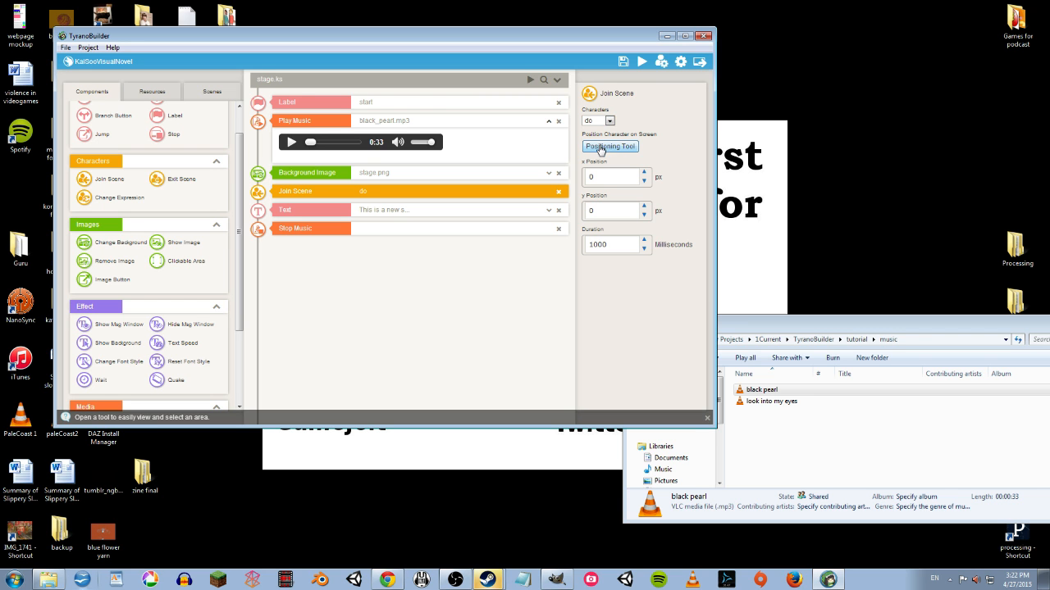
Step: Position the character do in the stage scene's Join Scene component at about x 116 px, y 252 px
left_click(603, 149)
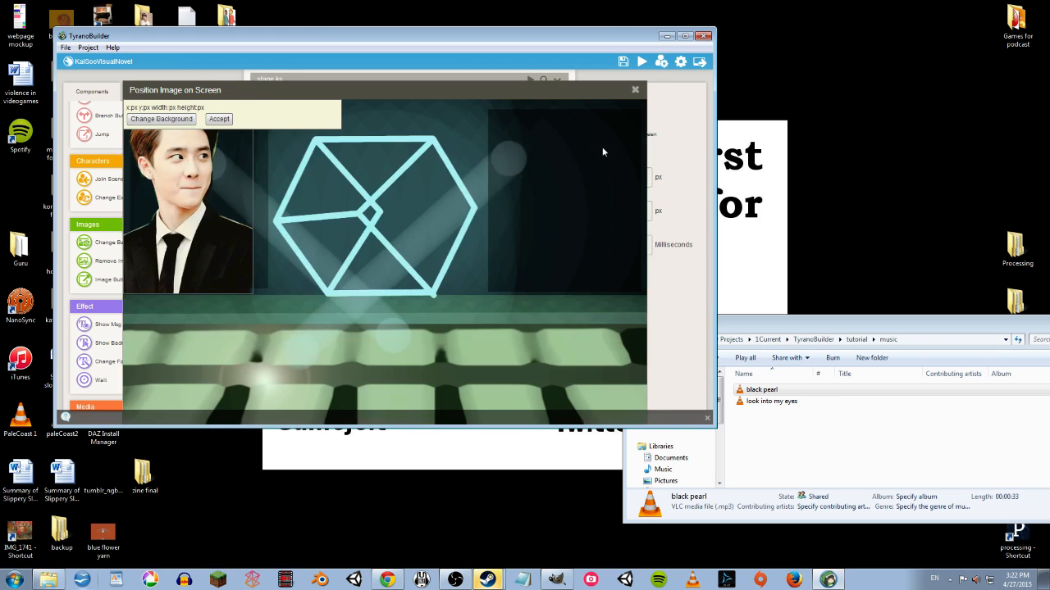
left_click_drag(232, 212, 297, 320)
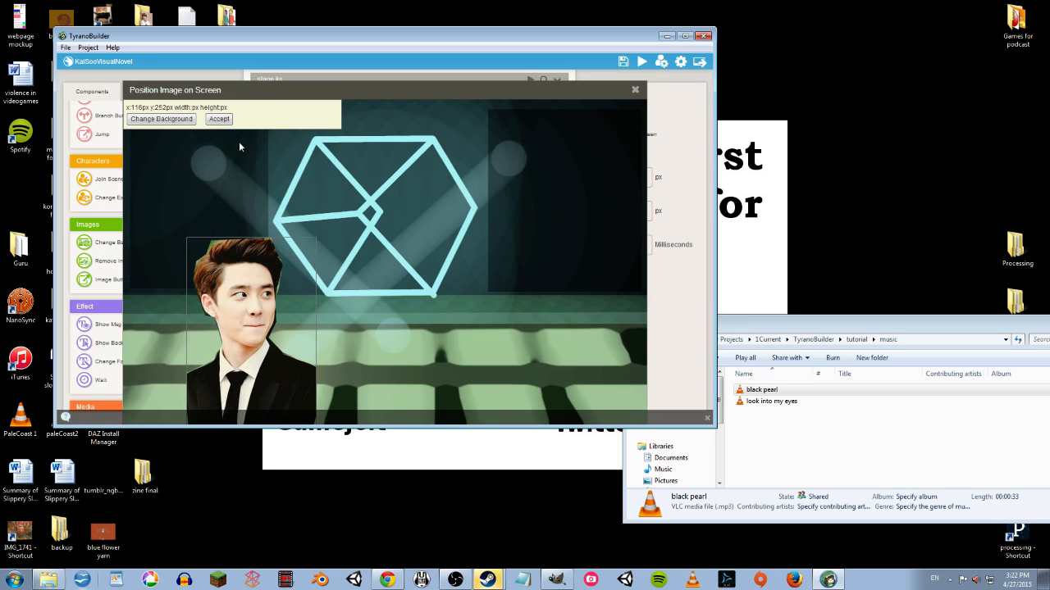
left_click(218, 121)
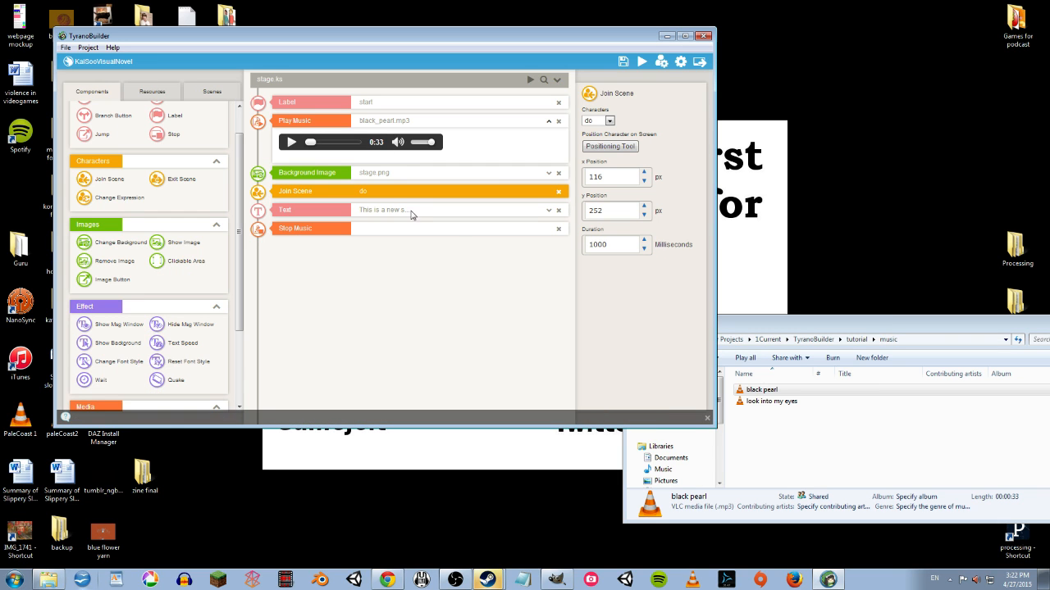
Step: Replace the default text in stage.ks with the speaker tag #D.O. and the line "This song is for someone special."
left_click(367, 211)
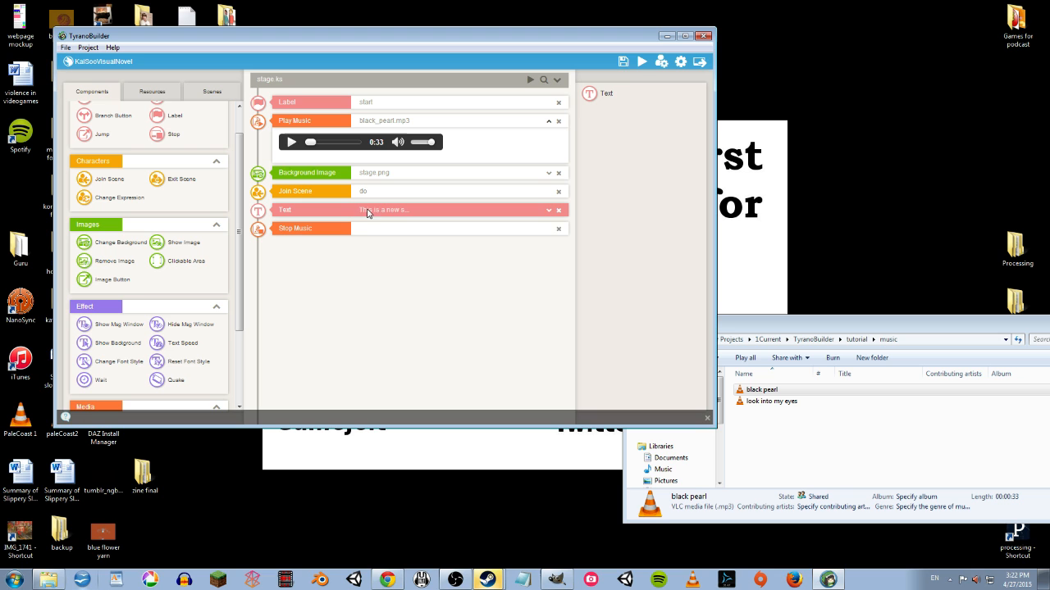
left_click(549, 210)
left_click_drag(417, 243, 267, 239)
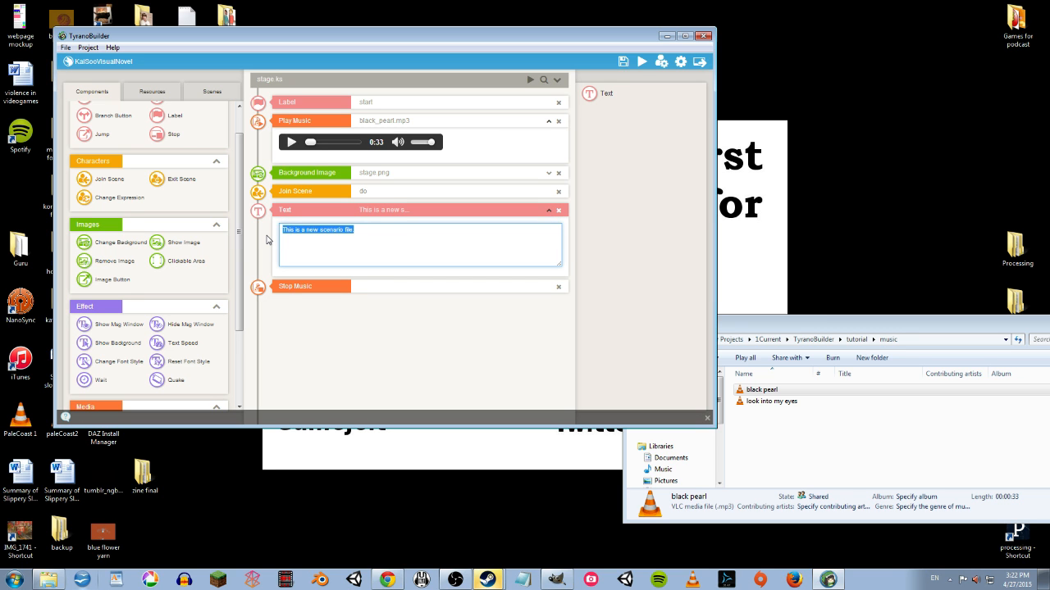
type("#D")
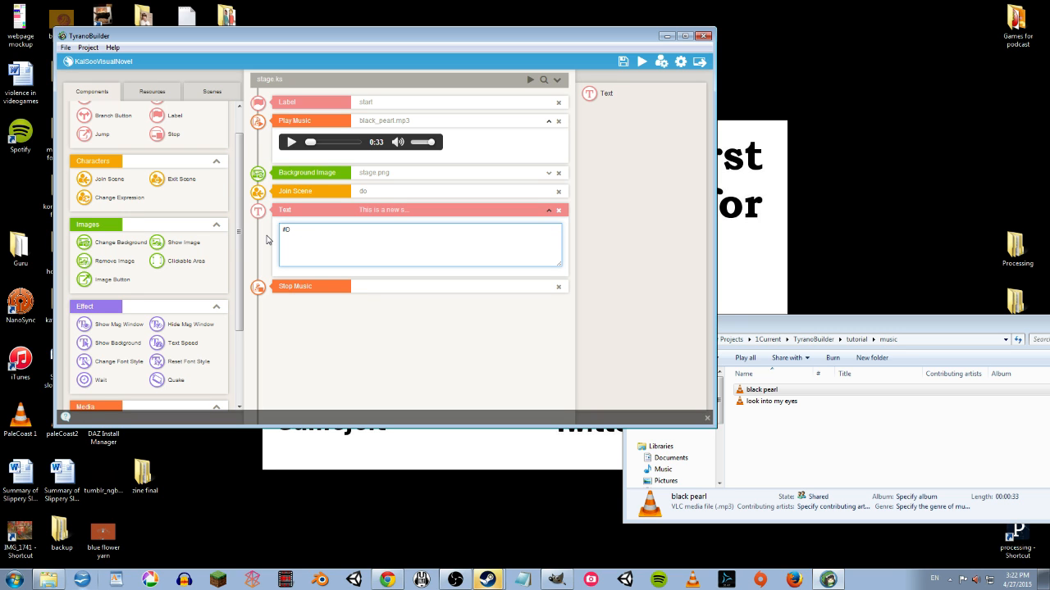
type("o.O..O.")
type("THis song if")
type(" for someone")
type(" special.")
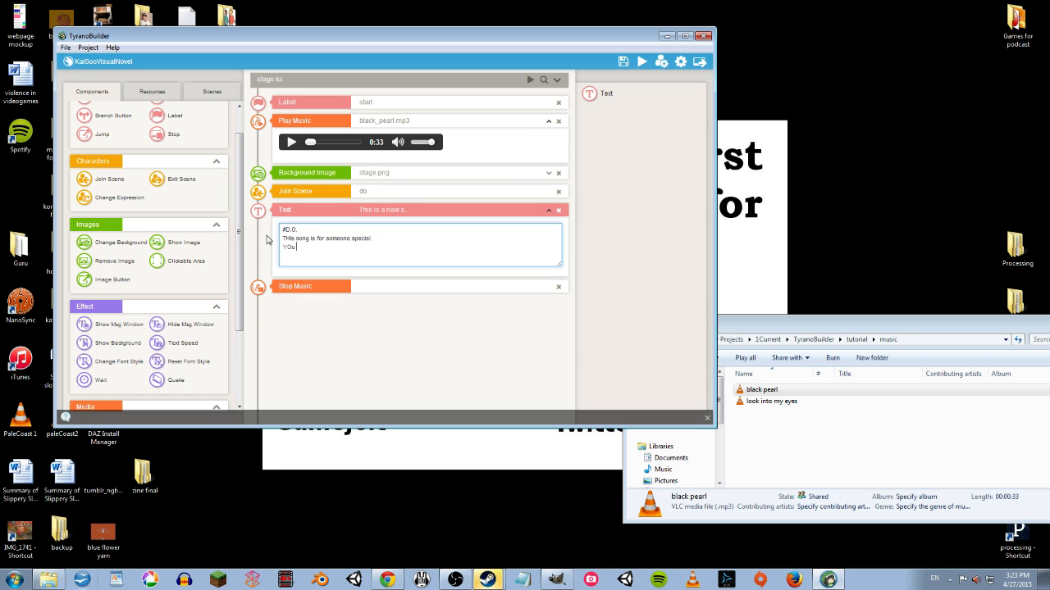
Step: Finish D.O.'s text with "You know who you are.", "He's my black pearl." and a closing #, correcting the capitalization, and save the project
type("YOu know who you are")
type("r.")
key("BackSpace")
type("o")
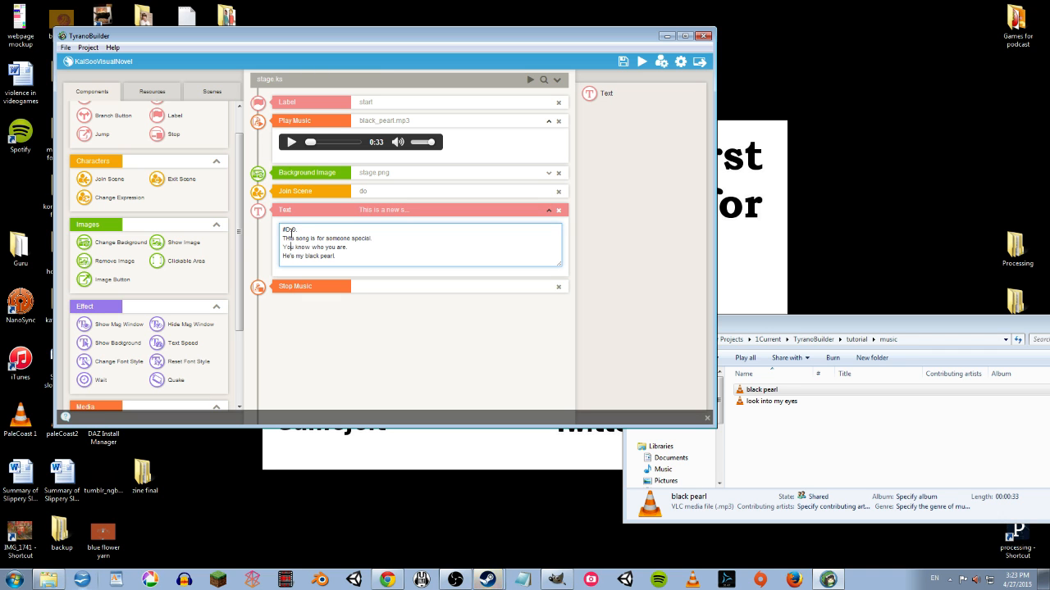
key("BackSpace")
type("h")
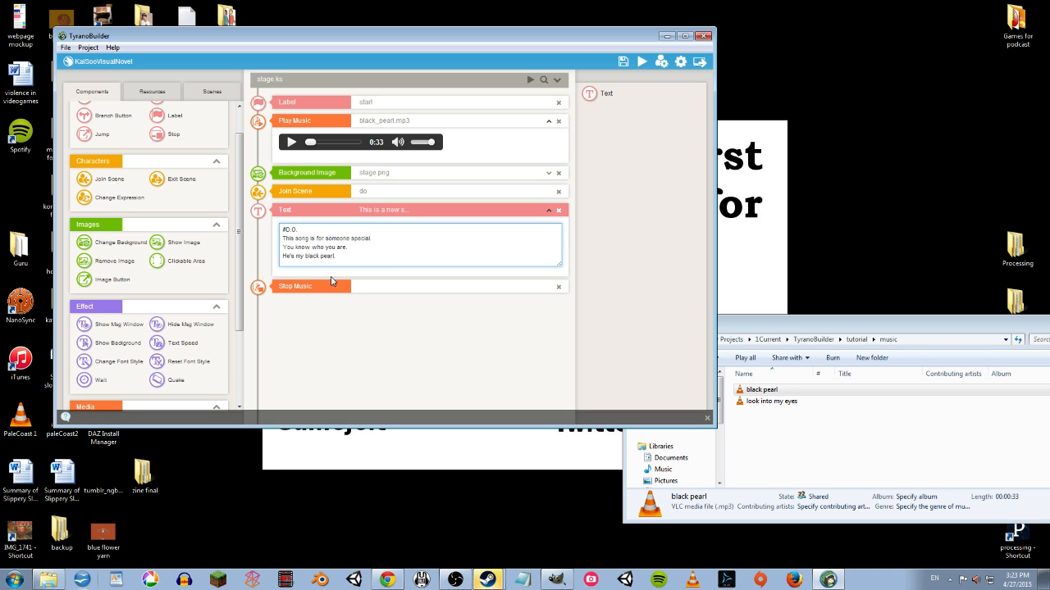
key("Return")
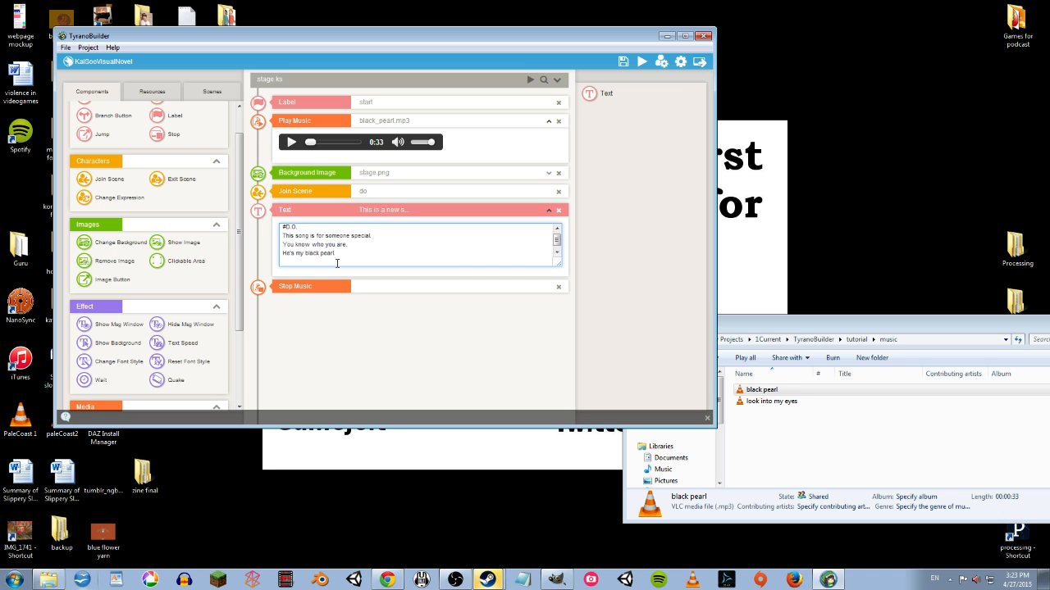
left_click(623, 62)
left_click(386, 111)
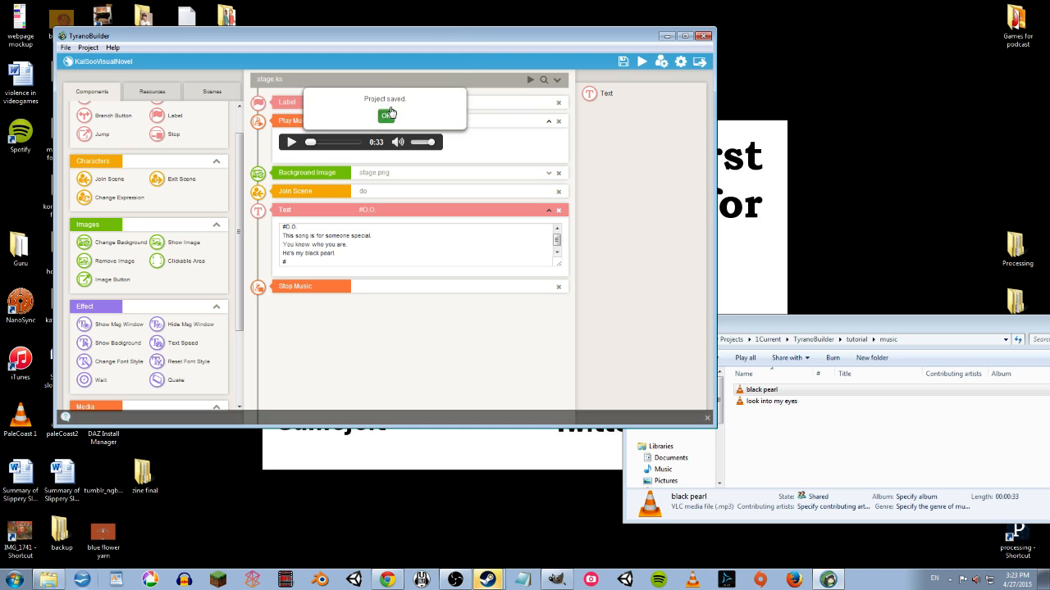
Step: Preview the game from the title screen through the dressing room dialogue up to the branch choice
left_click(643, 61)
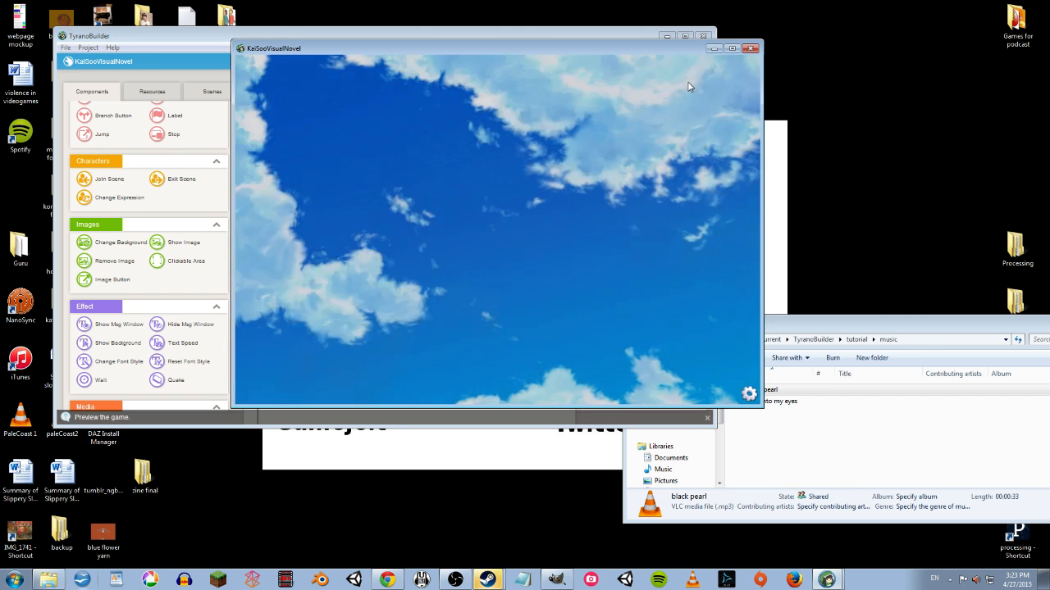
left_click(660, 271)
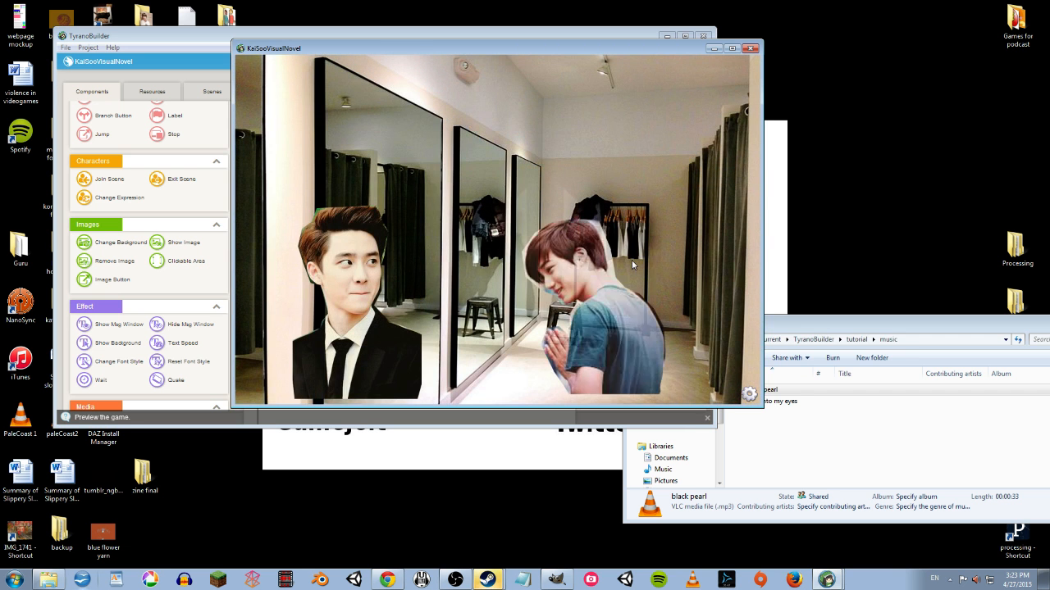
left_click(631, 260)
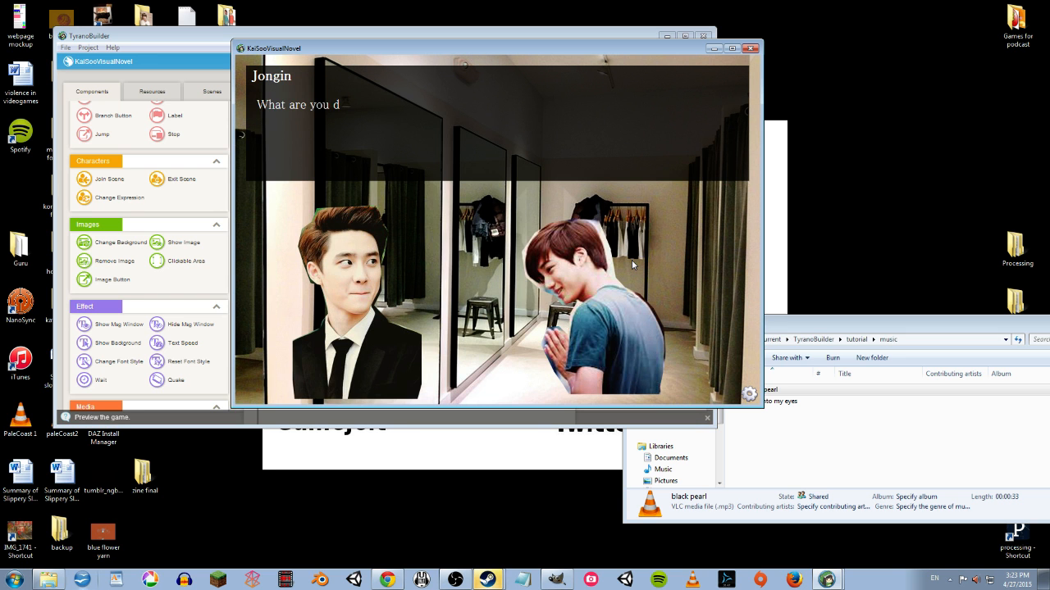
left_click(632, 260)
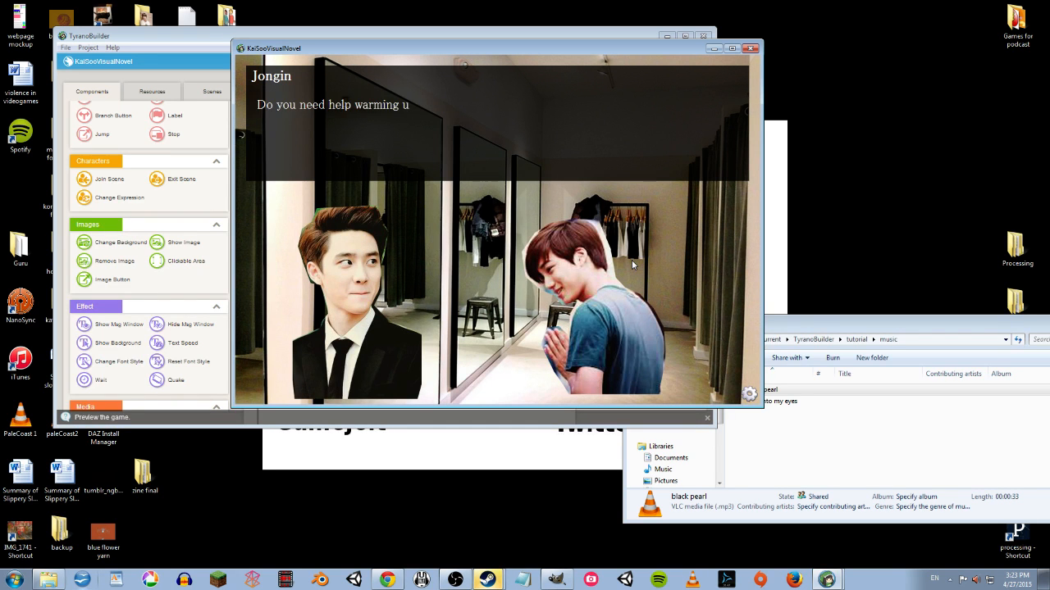
left_click(632, 264)
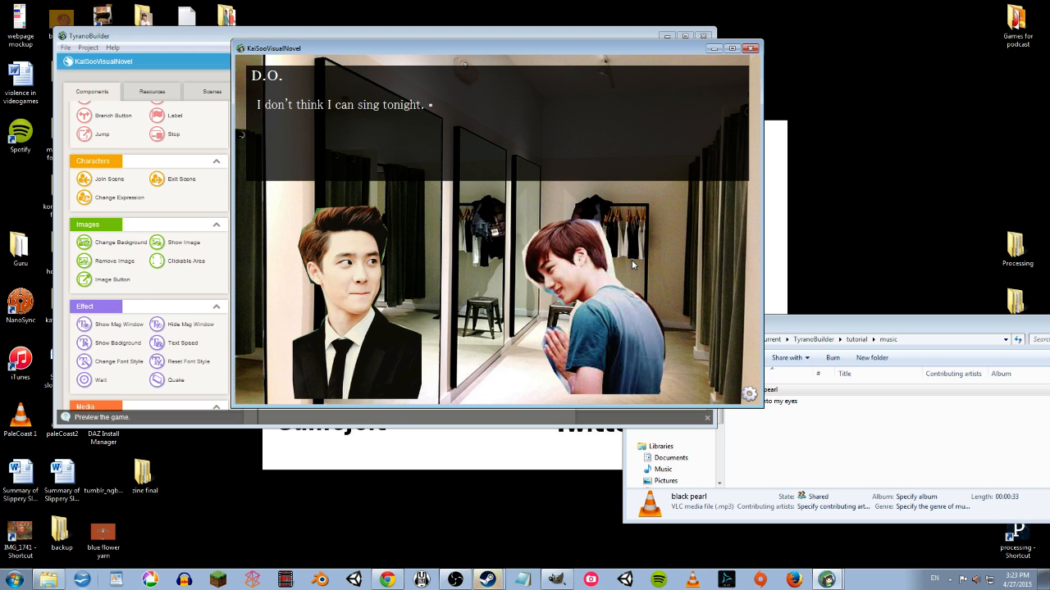
left_click(631, 264)
left_click(631, 261)
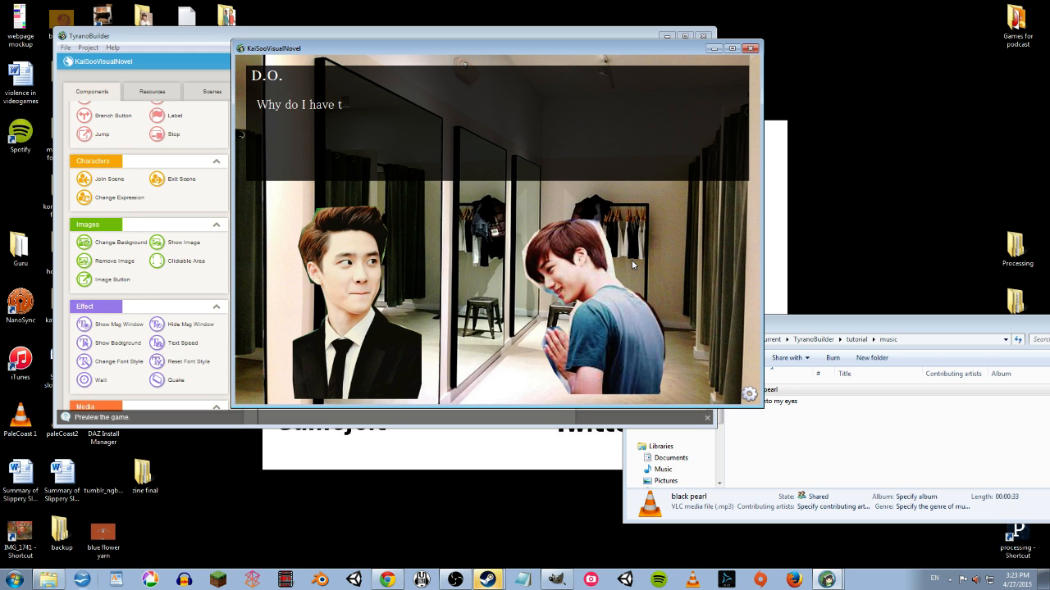
left_click(632, 261)
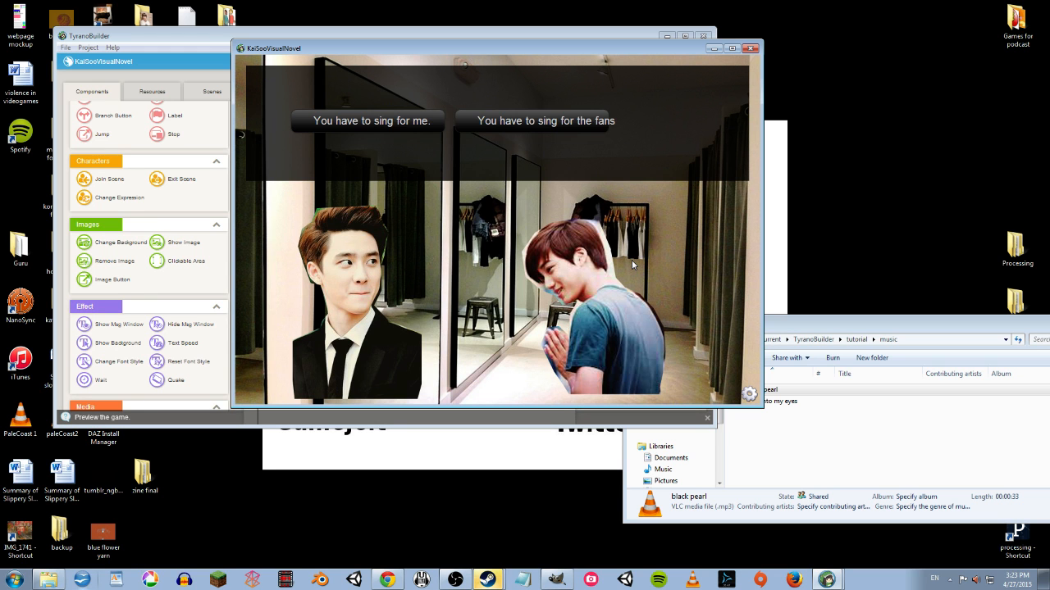
Step: Choose "You have to sing for the fans", play through the end of the stage scene, and close the preview
left_click(551, 121)
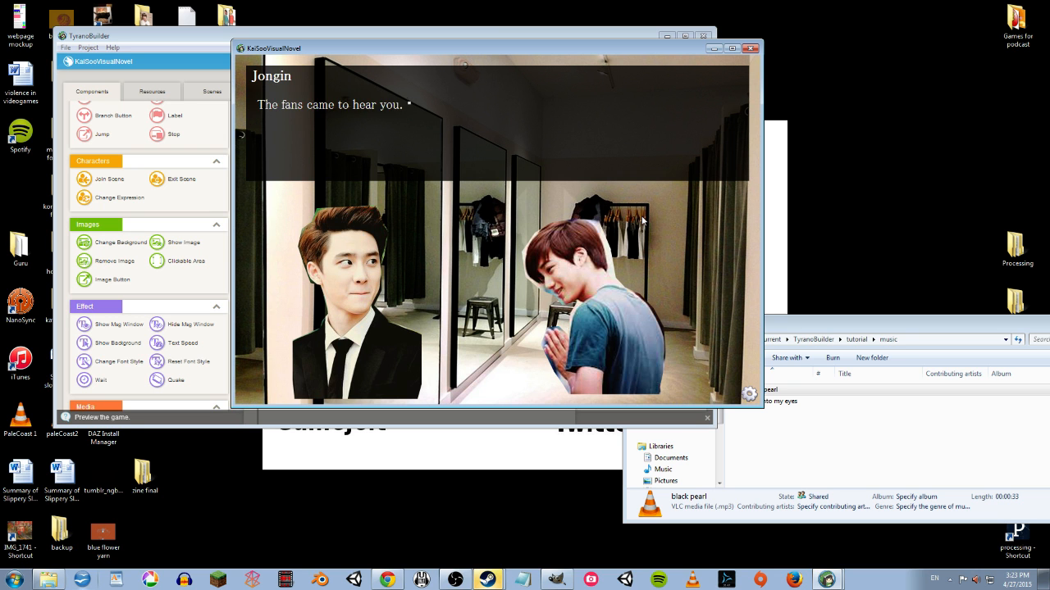
left_click(656, 221)
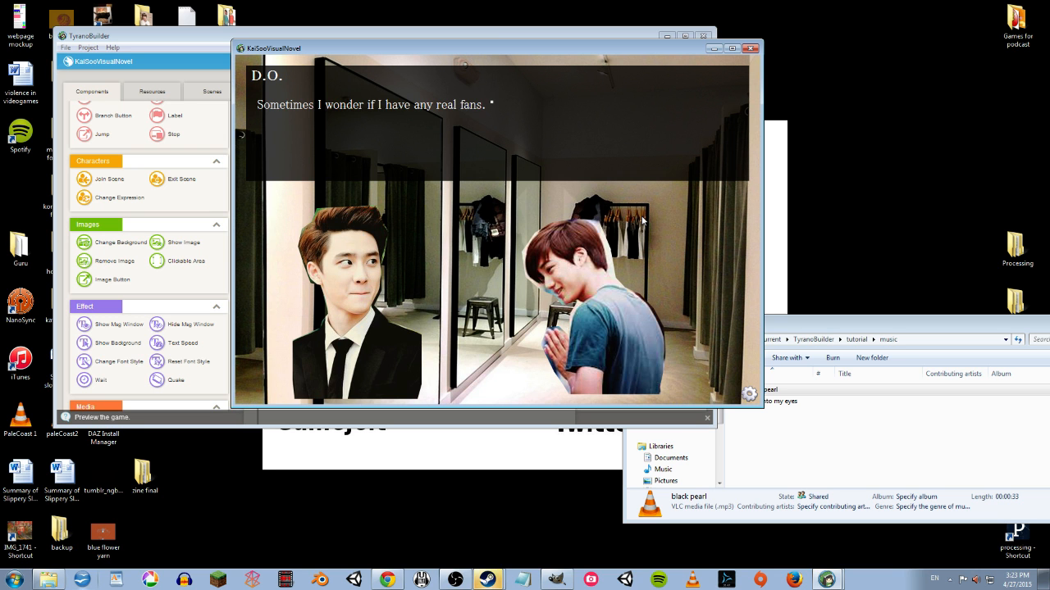
left_click(643, 221)
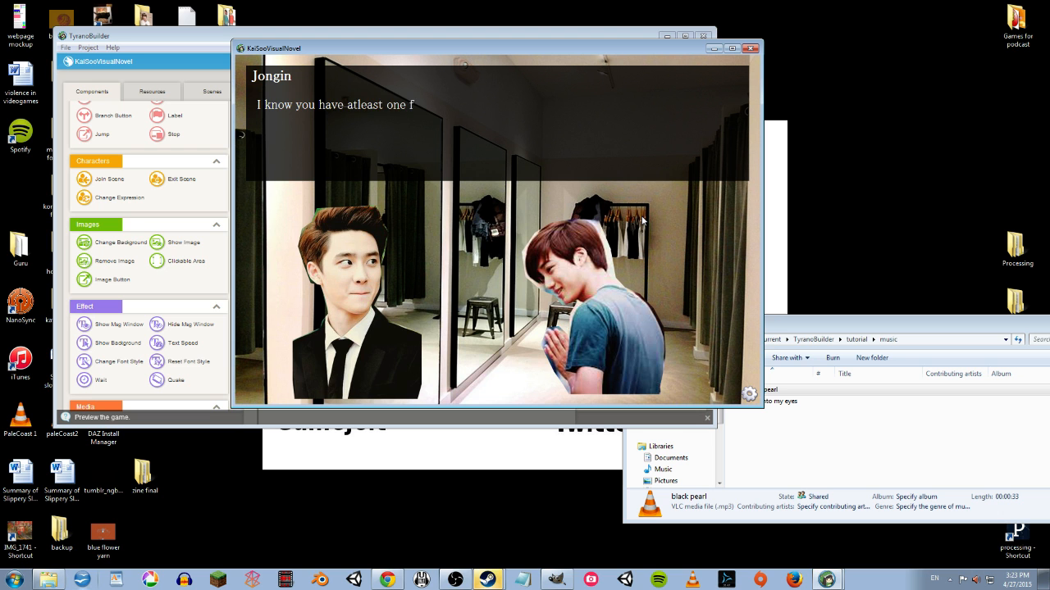
left_click(644, 222)
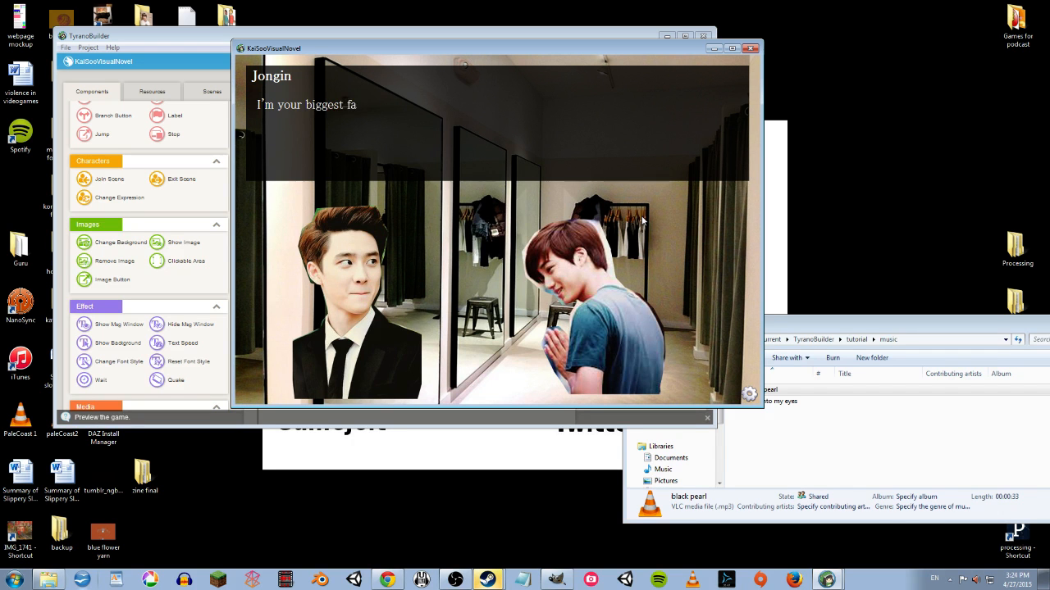
left_click(644, 221)
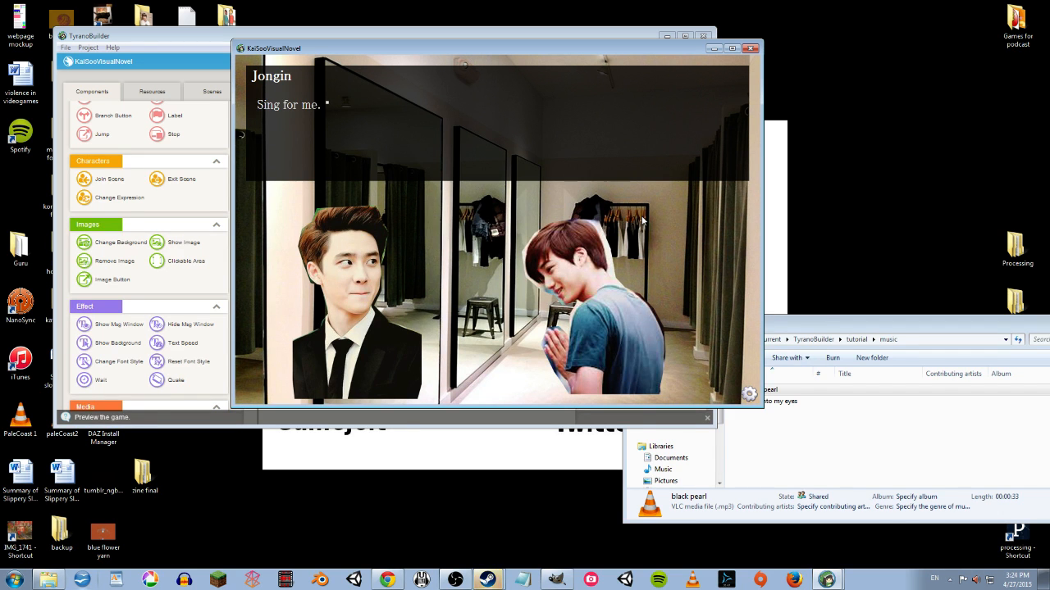
left_click(644, 221)
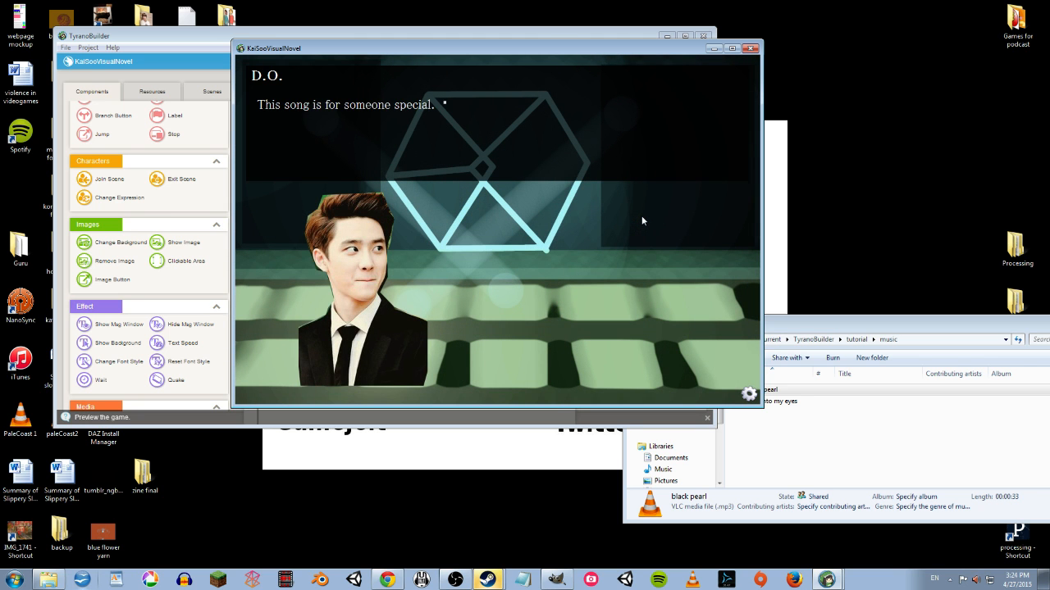
left_click(641, 218)
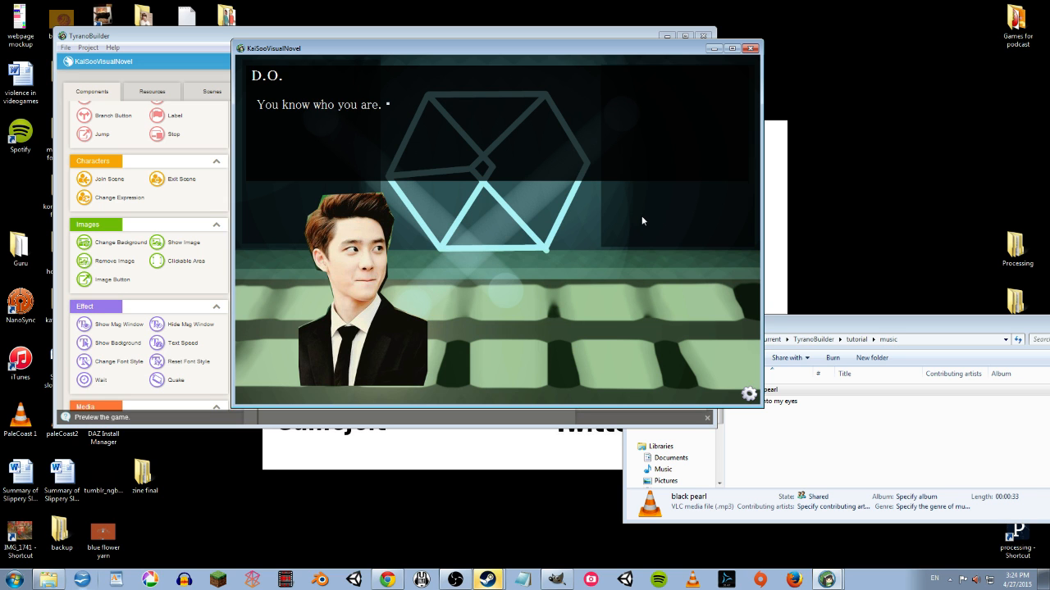
left_click(641, 217)
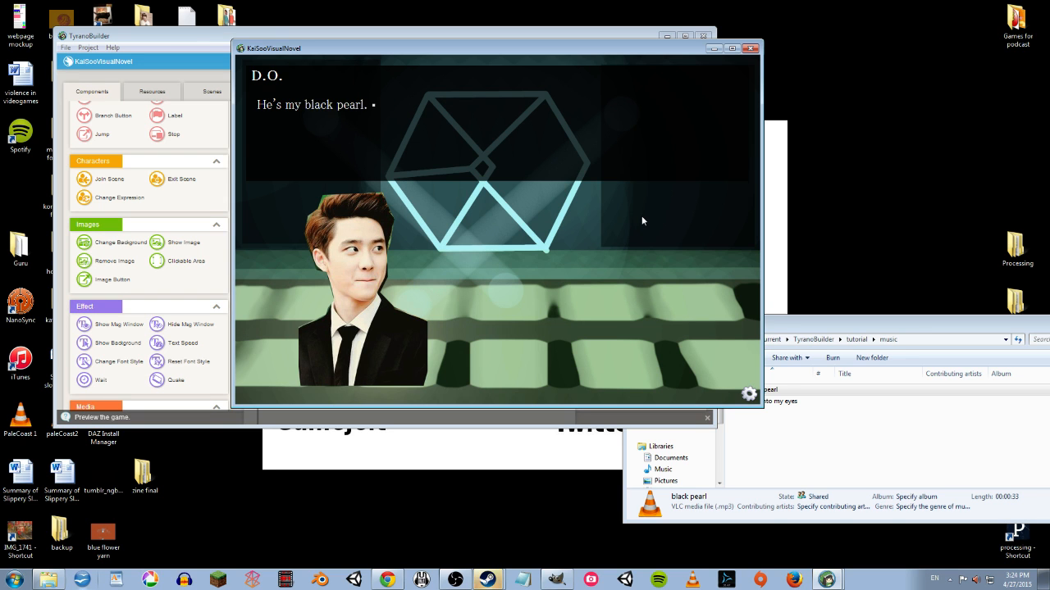
left_click(642, 217)
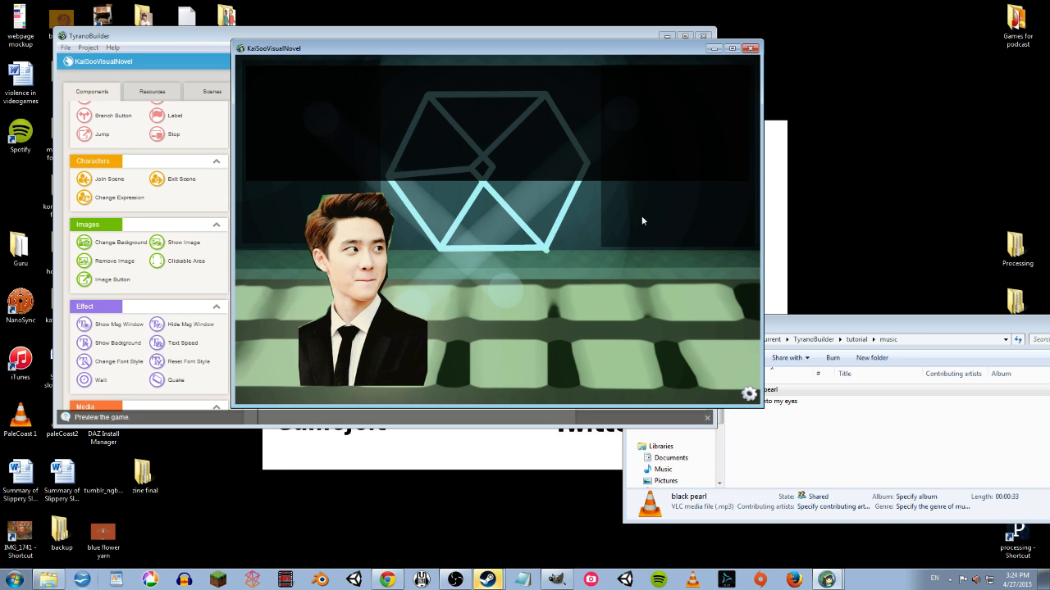
left_click(750, 49)
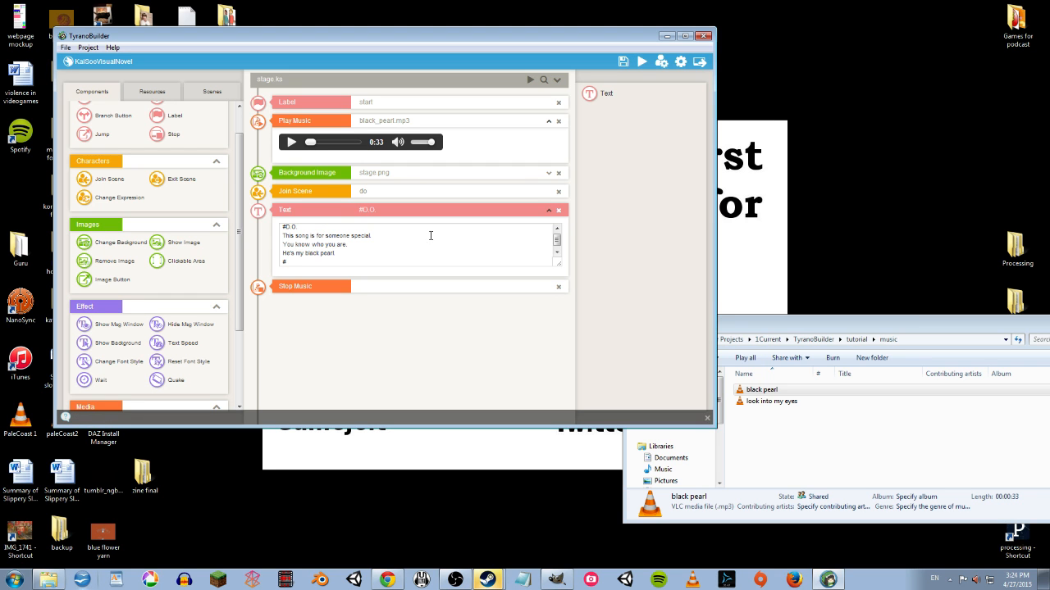
Step: Save the project and export it for distribution as a Browser Game
left_click(623, 61)
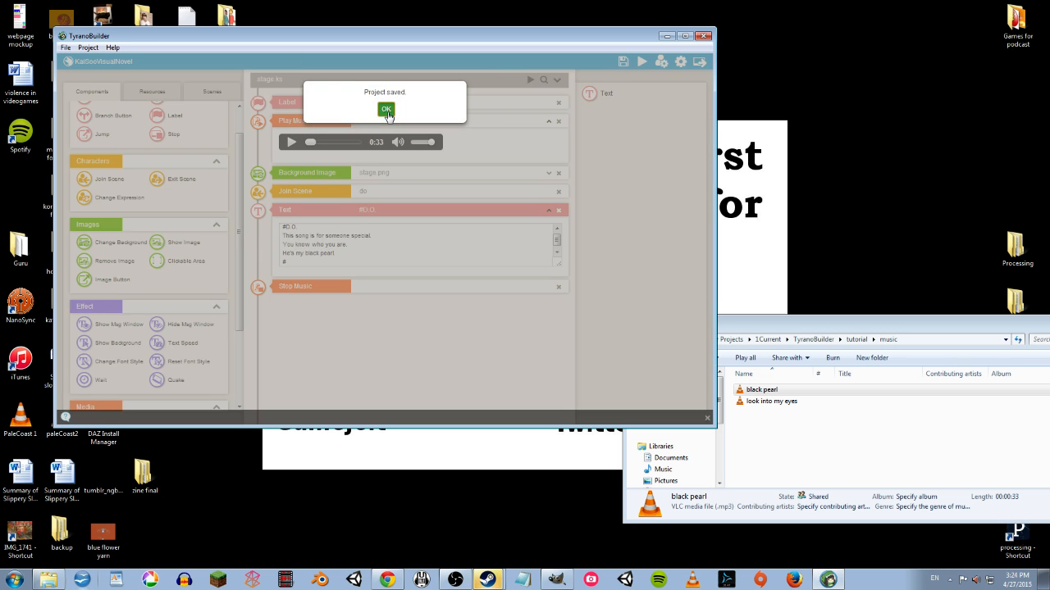
left_click(386, 109)
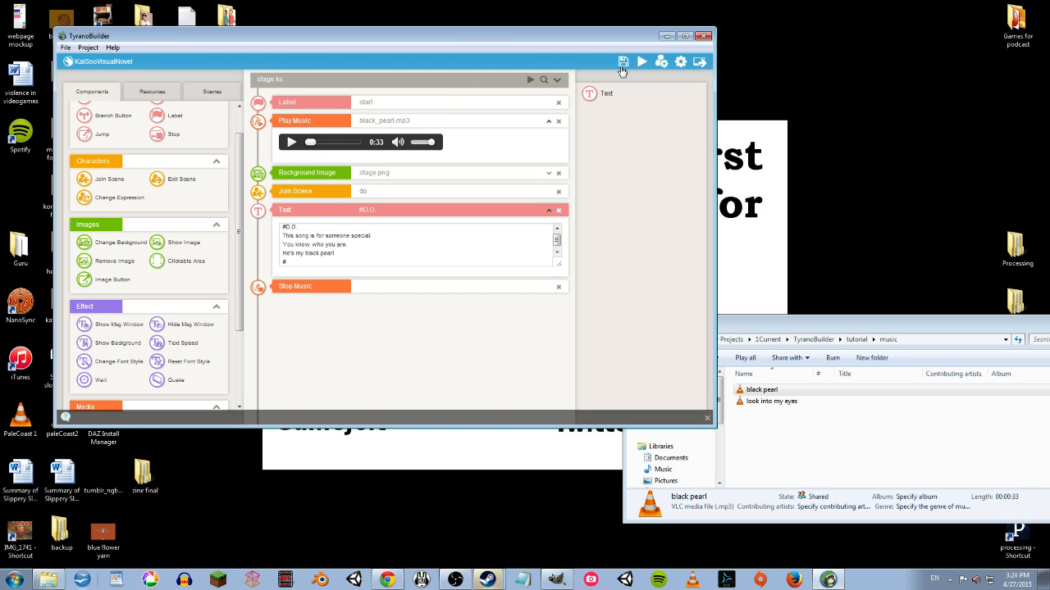
left_click(700, 62)
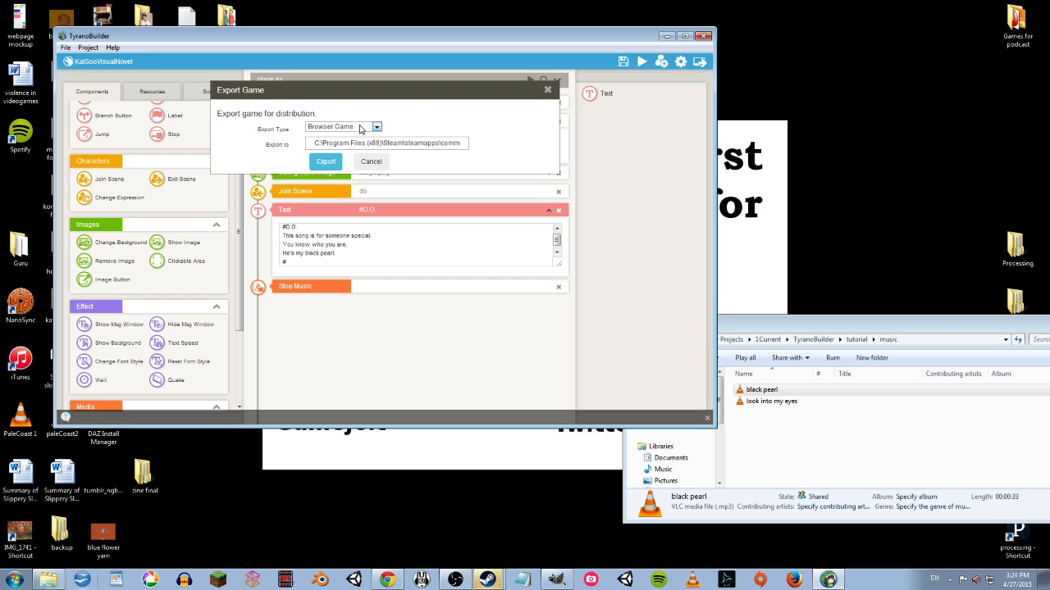
left_click(331, 165)
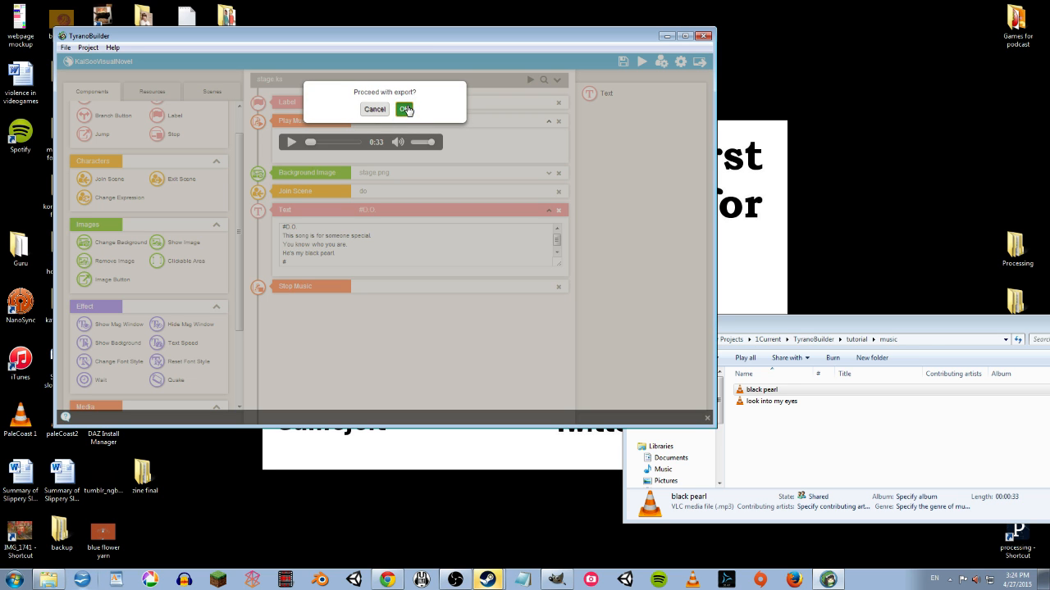
left_click(406, 110)
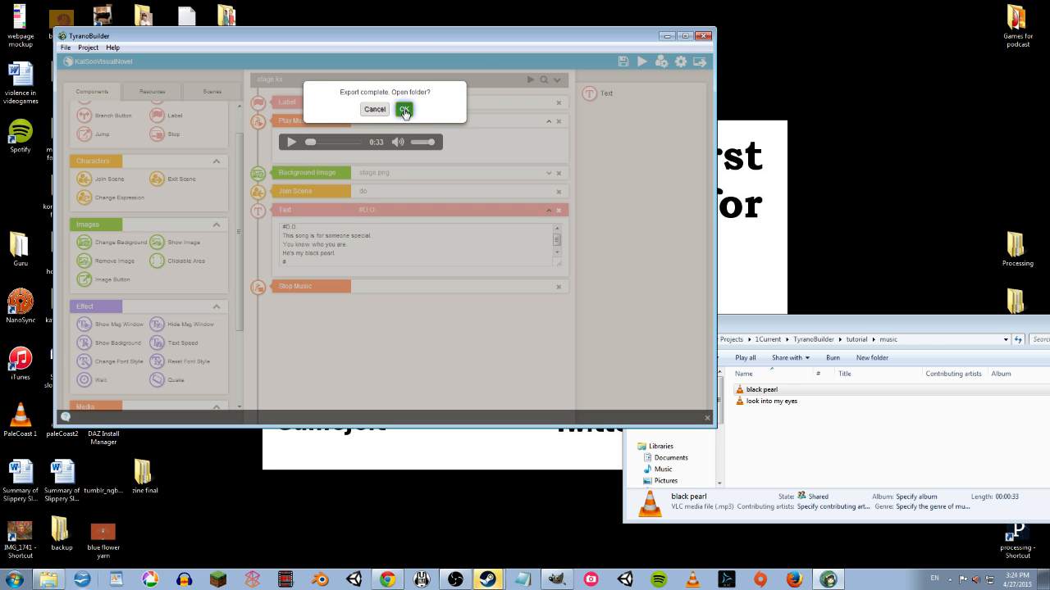
Step: Open the export folder and rename the newly exported browser game folder to kaisooBlackPearl
left_click(405, 111)
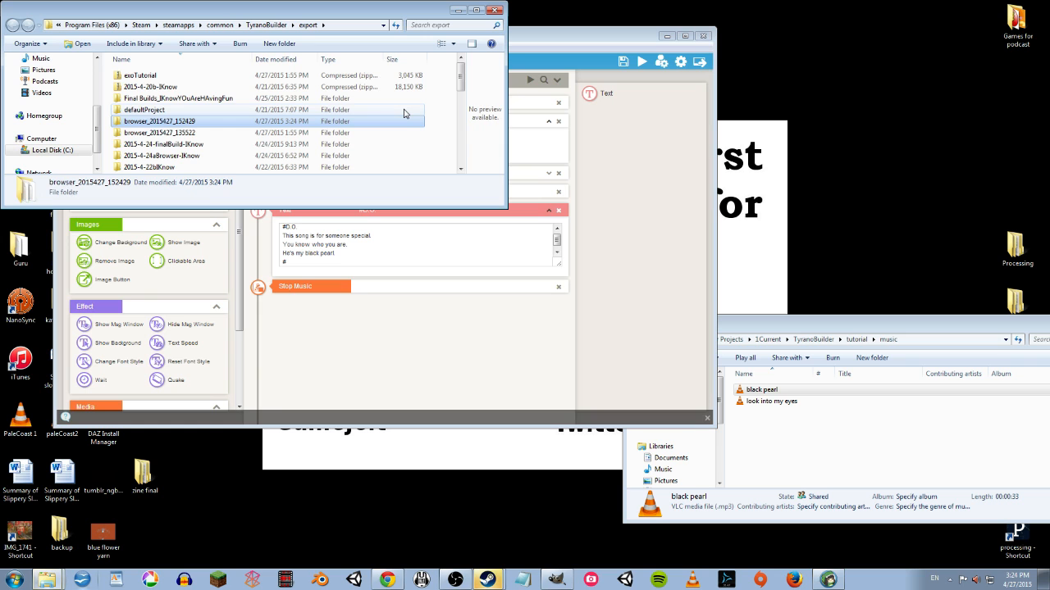
left_click(173, 124)
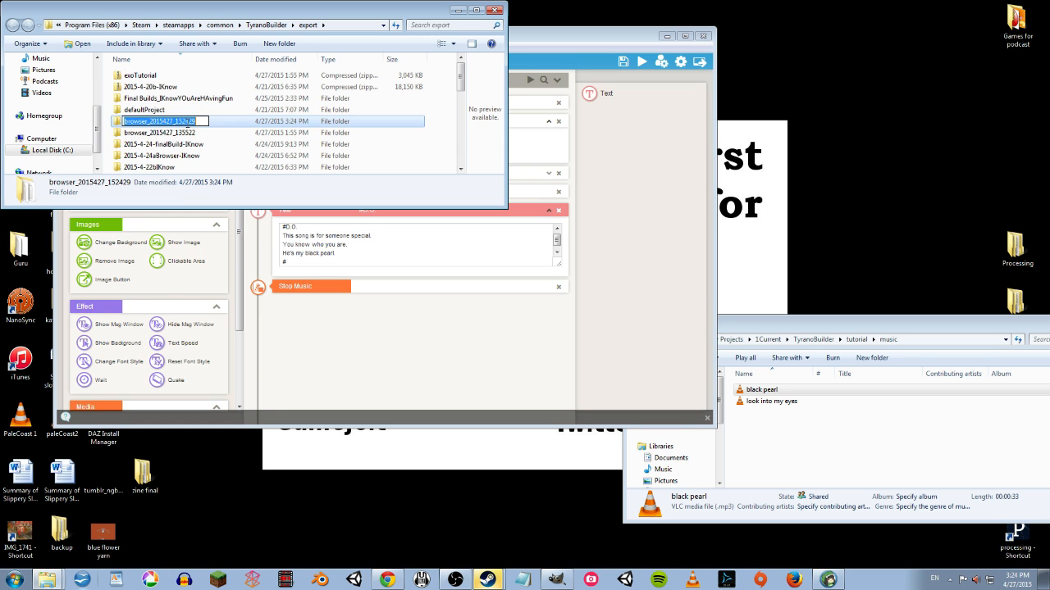
type("kai")
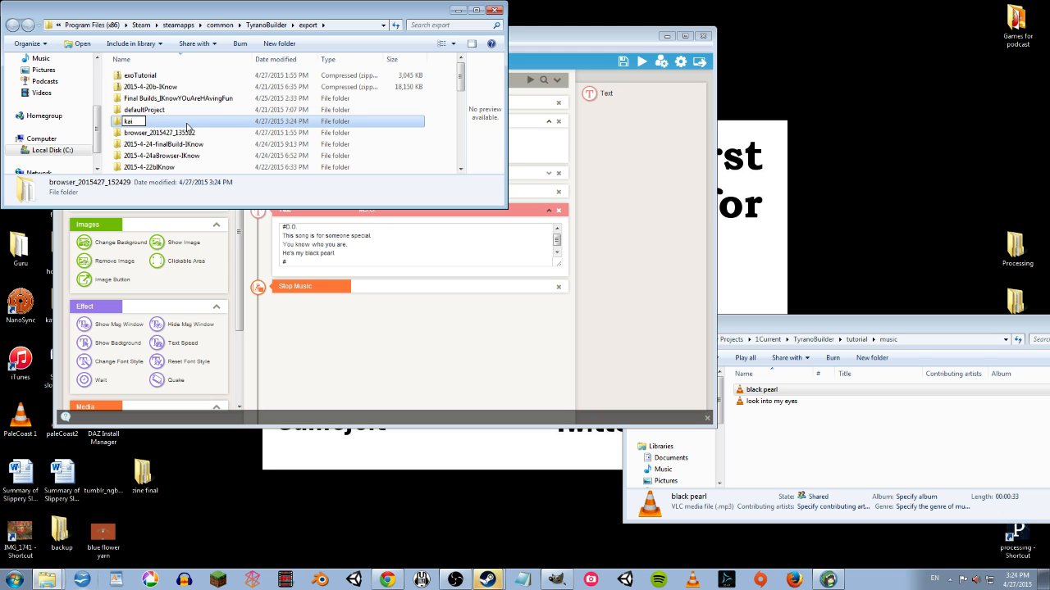
key("BackSpace")
type("isooBlackPearl")
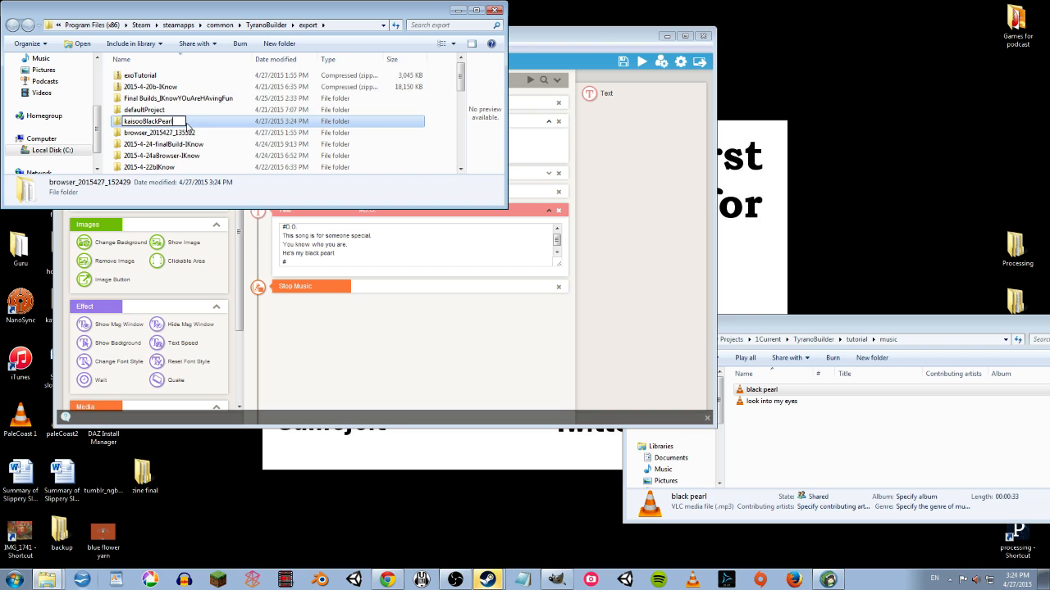
key("Return")
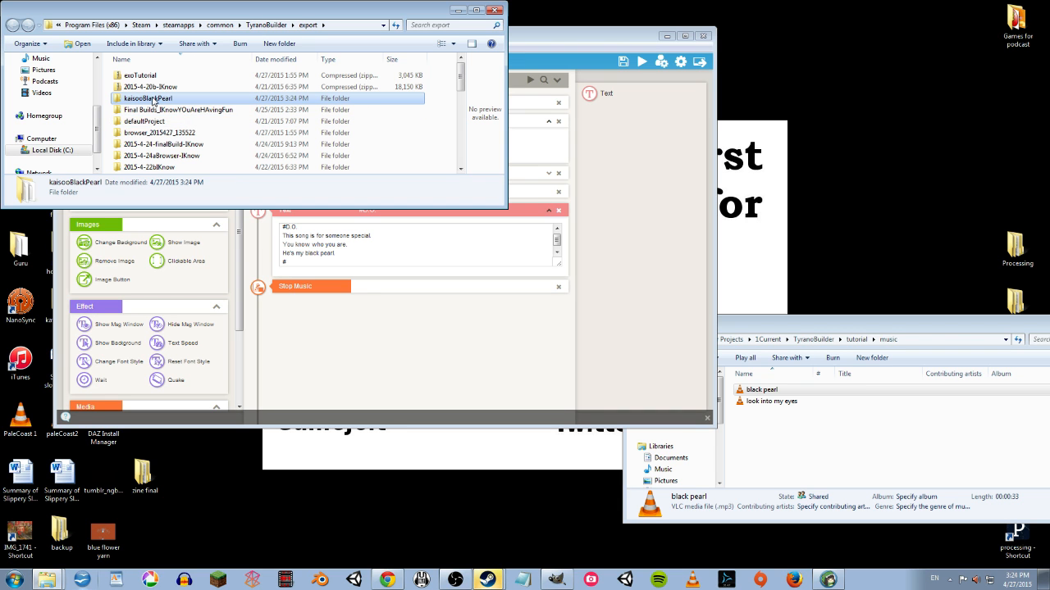
right_click(133, 102)
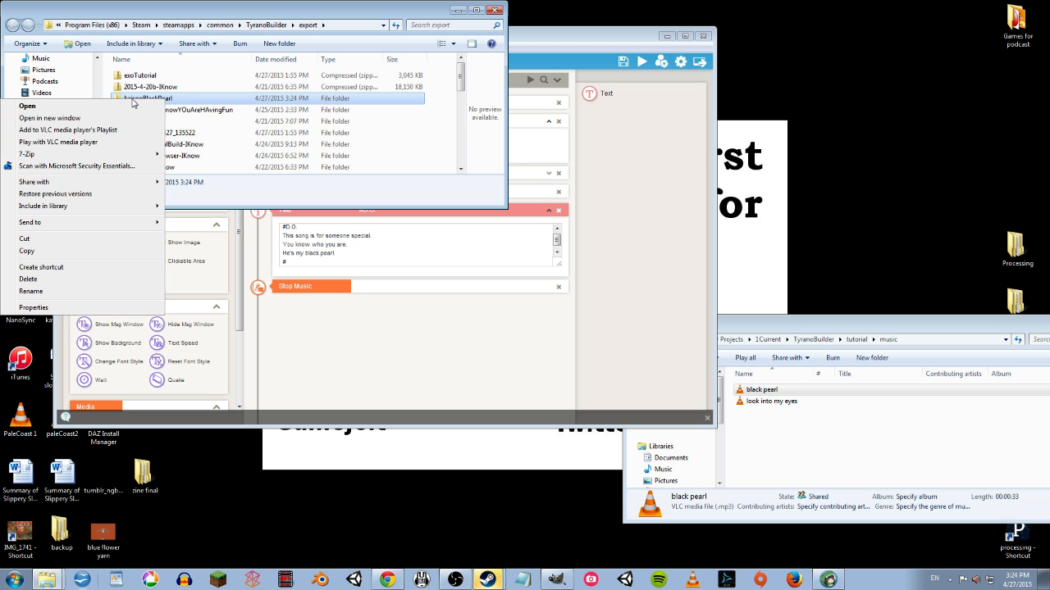
left_click(181, 100)
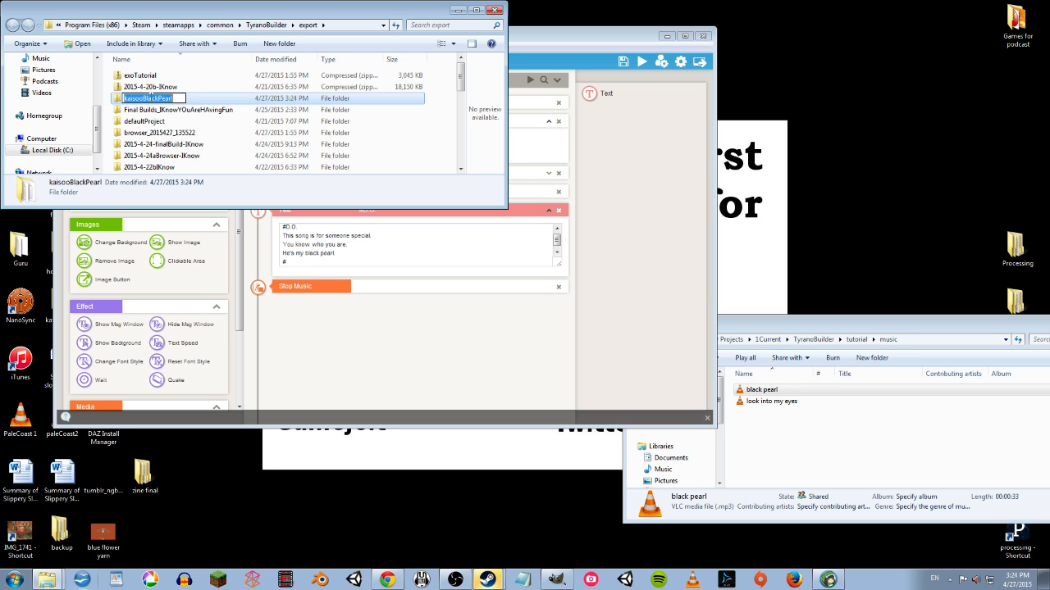
key("Return")
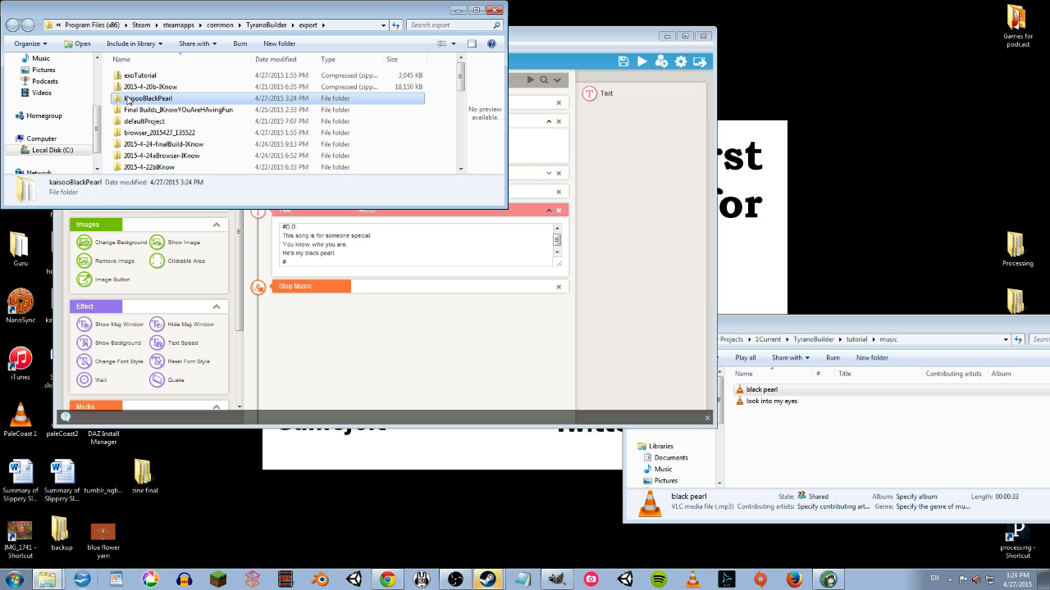
Step: Compress the kaisooBlackPearl folder into kaisooBlackPearl.zip with 7-Zip and select the resulting archive
right_click(128, 100)
mouse_move(85, 153)
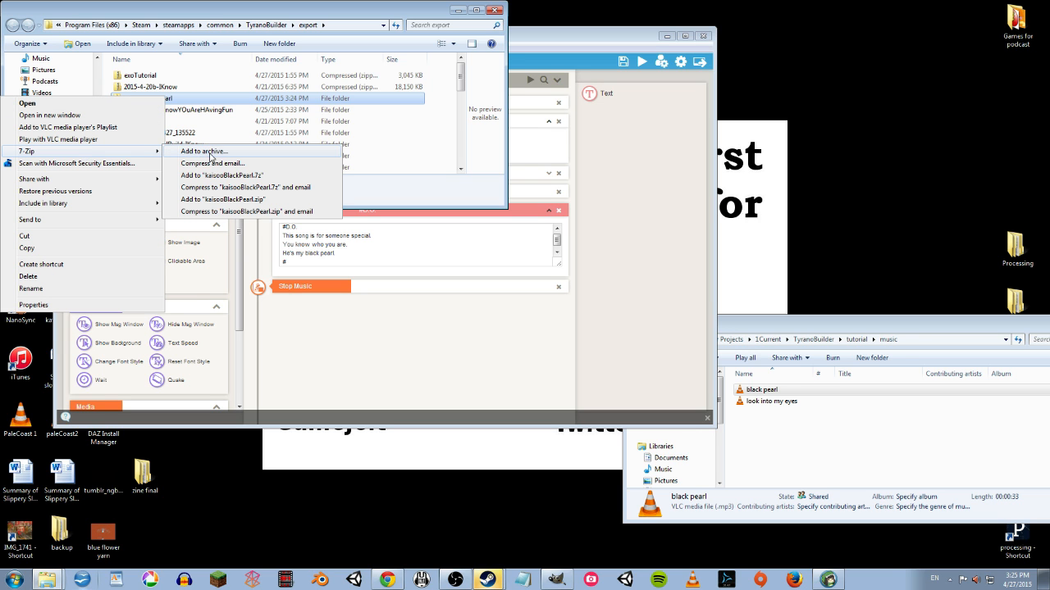
left_click(215, 202)
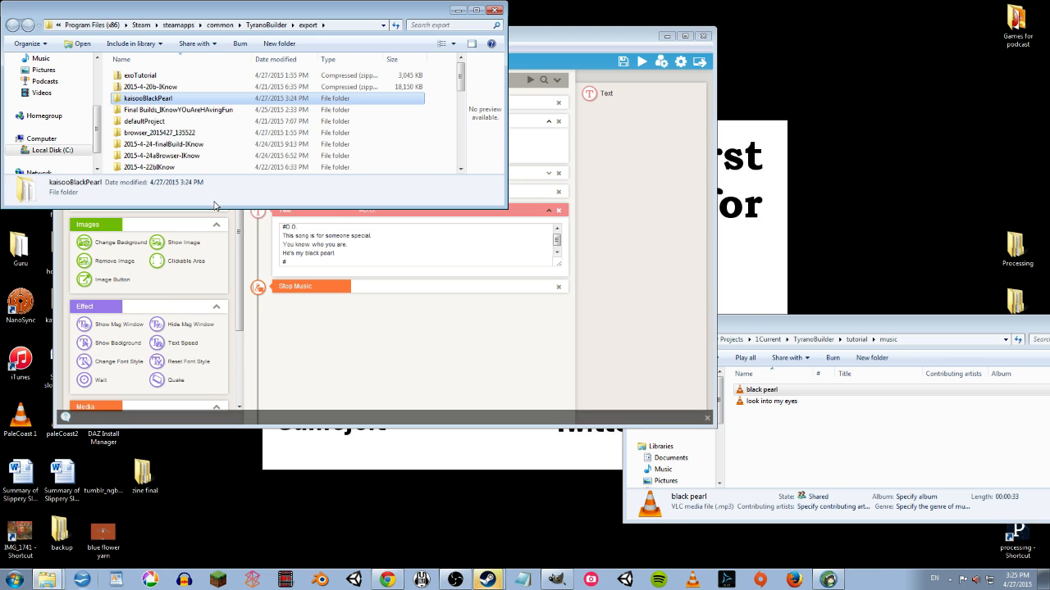
left_click(162, 76)
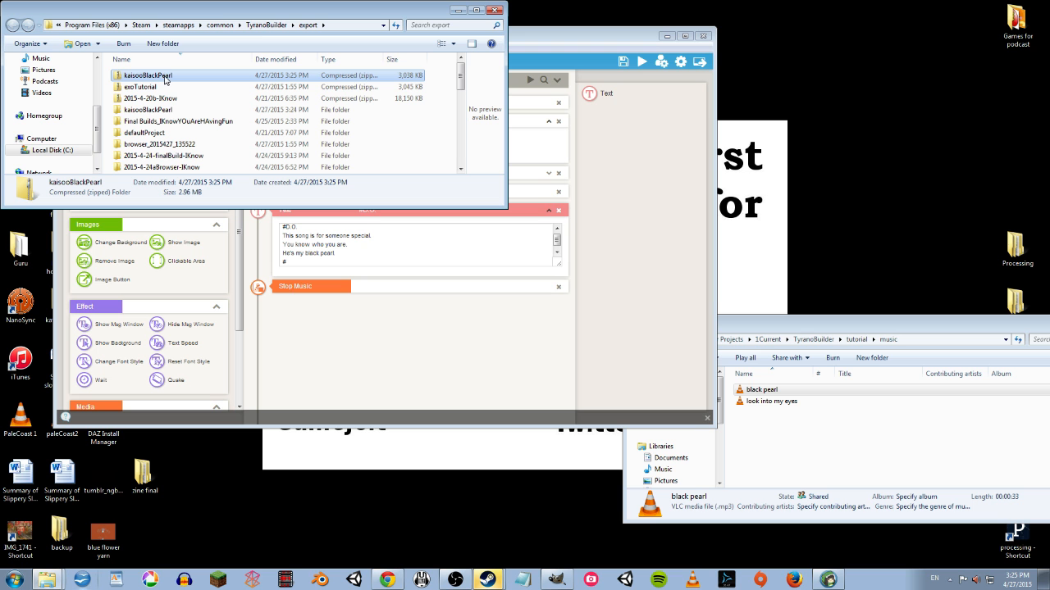
Step: Switch to Game Jolt in Chrome, start adding a game from the dashboard, and accept the rules
left_click(401, 582)
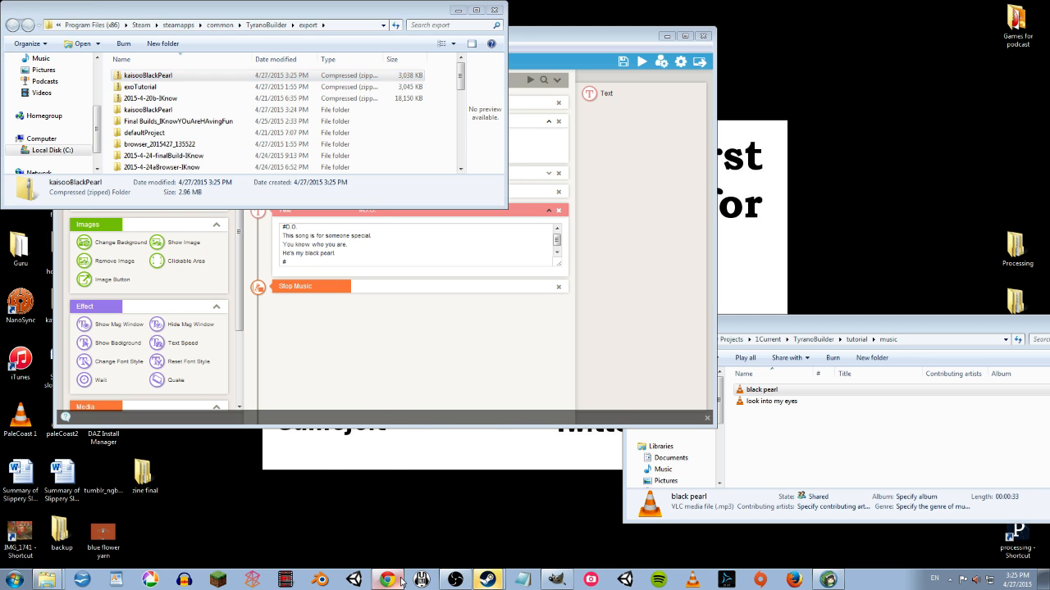
left_click(267, 8)
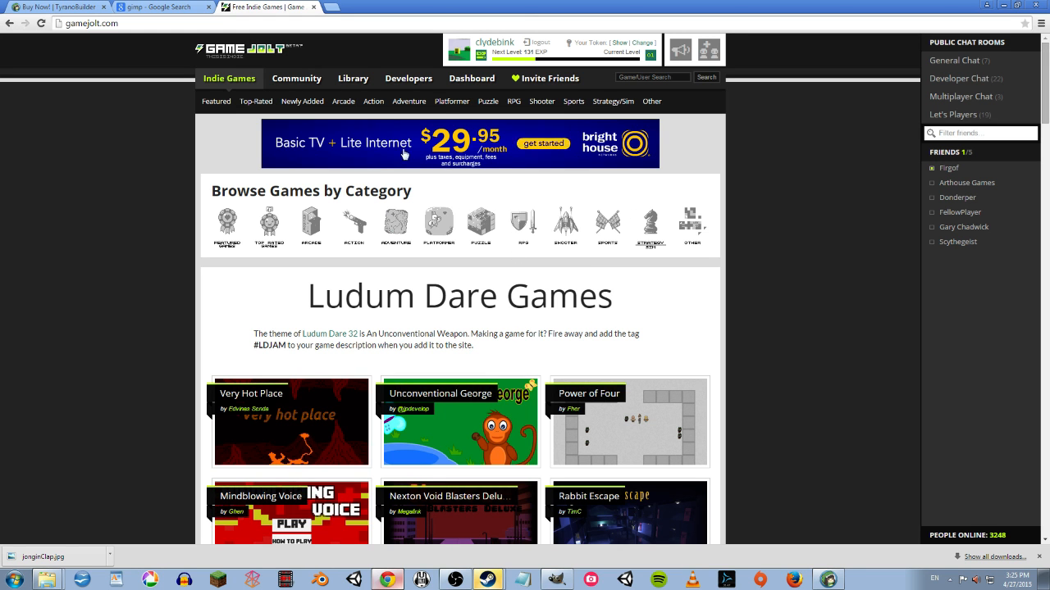
left_click(478, 81)
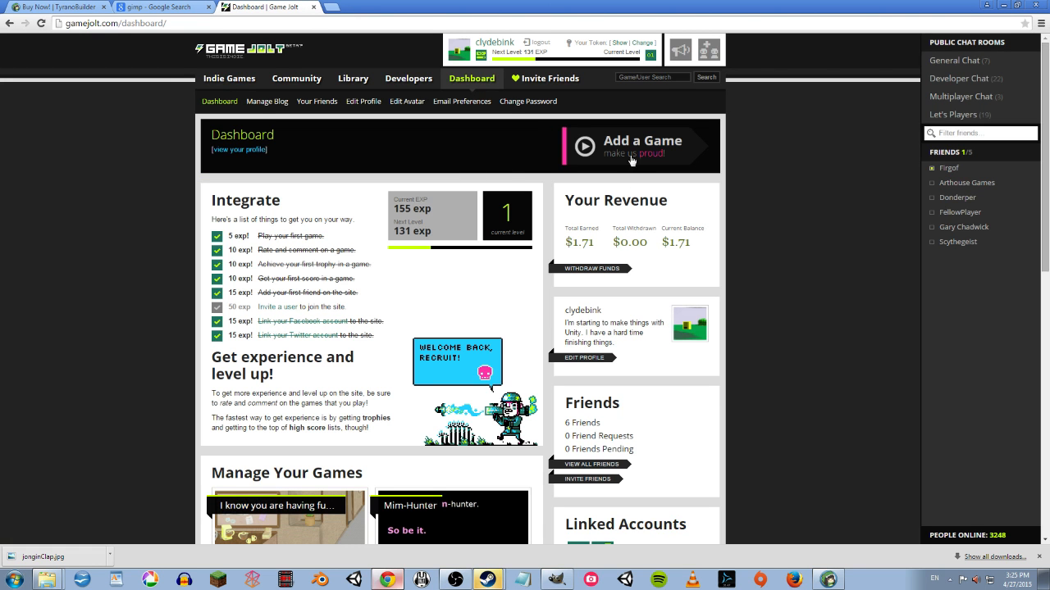
left_click(627, 151)
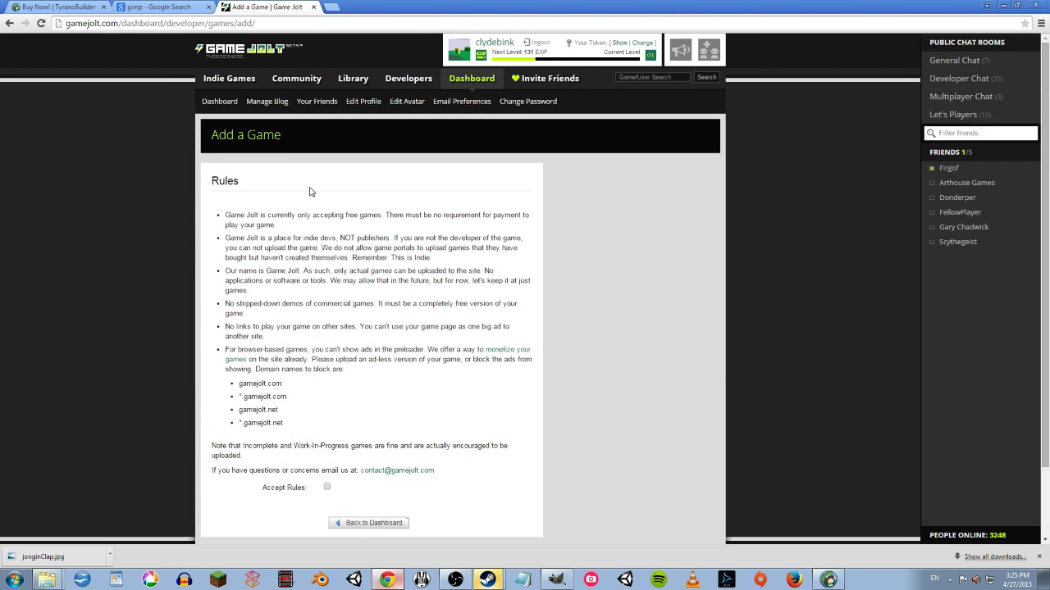
scroll(310, 436, "down", 2)
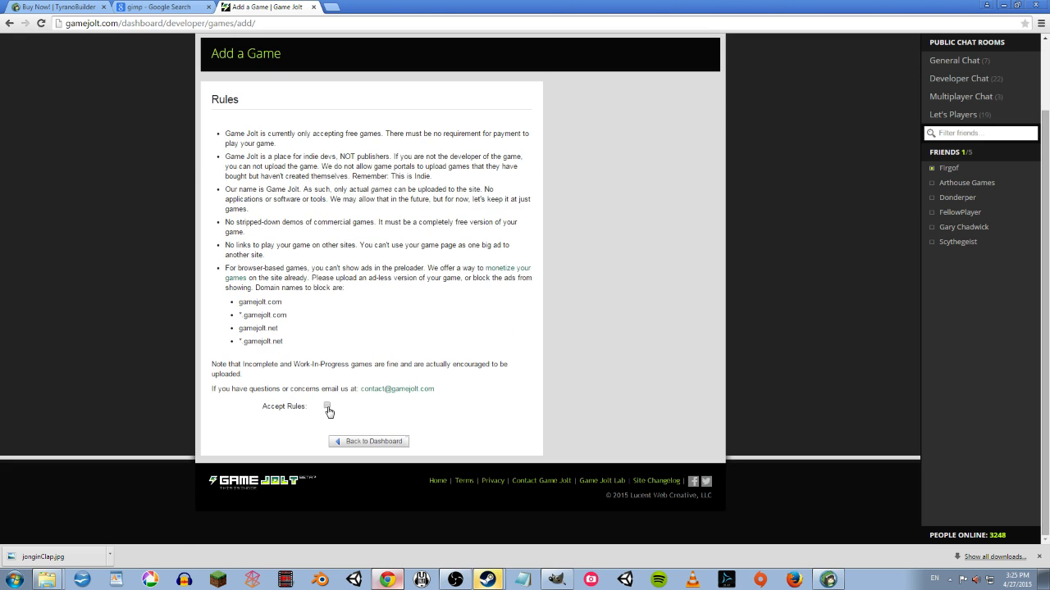
left_click(328, 405)
Step: Title the game "KaiSoo Black Pearl", with category RPG and development status Work In Progress/Unstable
left_click(335, 143)
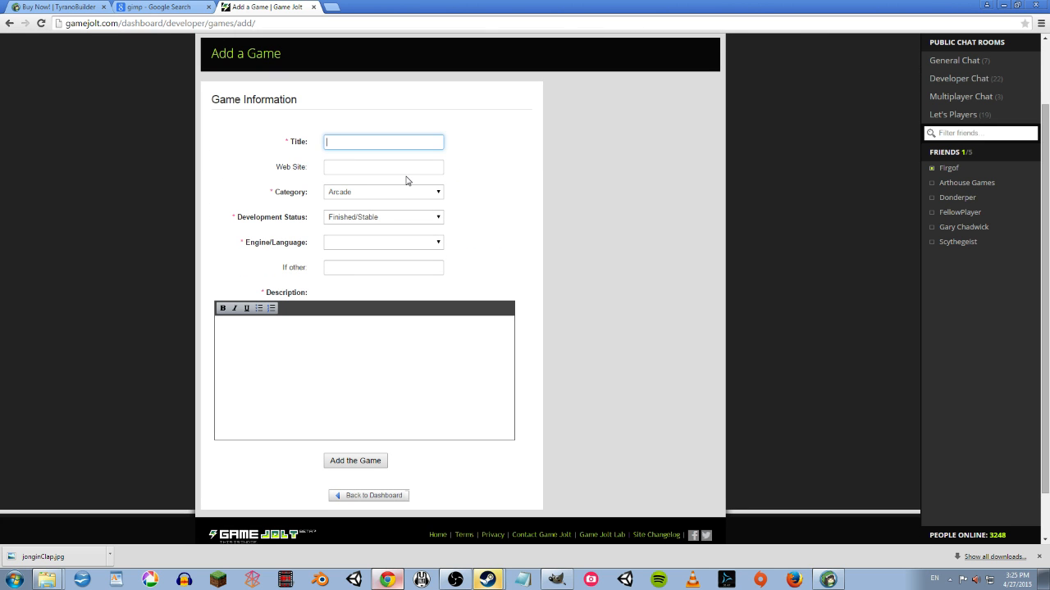
type("Kai")
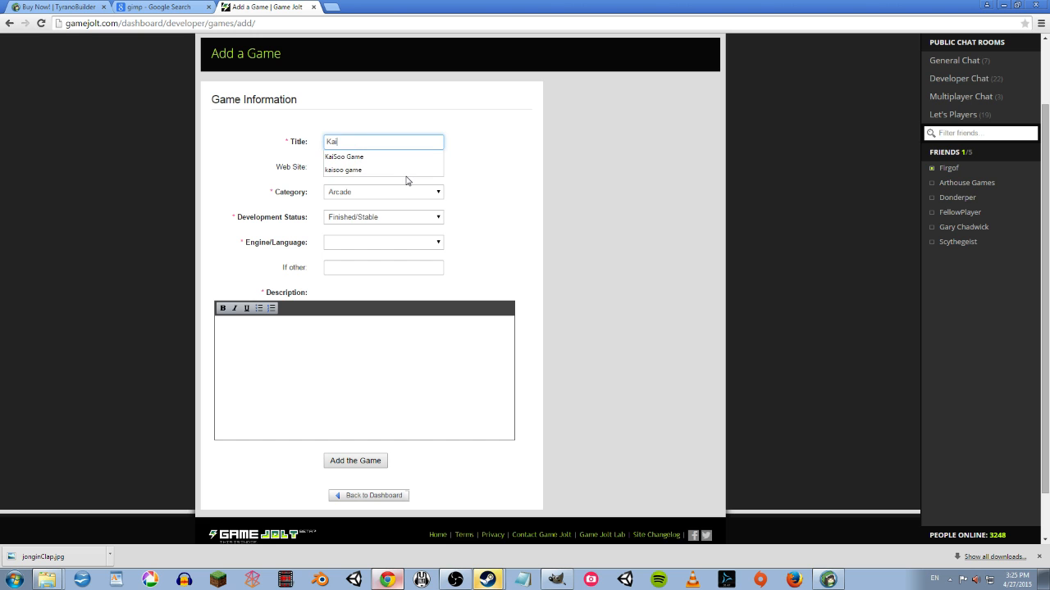
type("Soo Black Pearl")
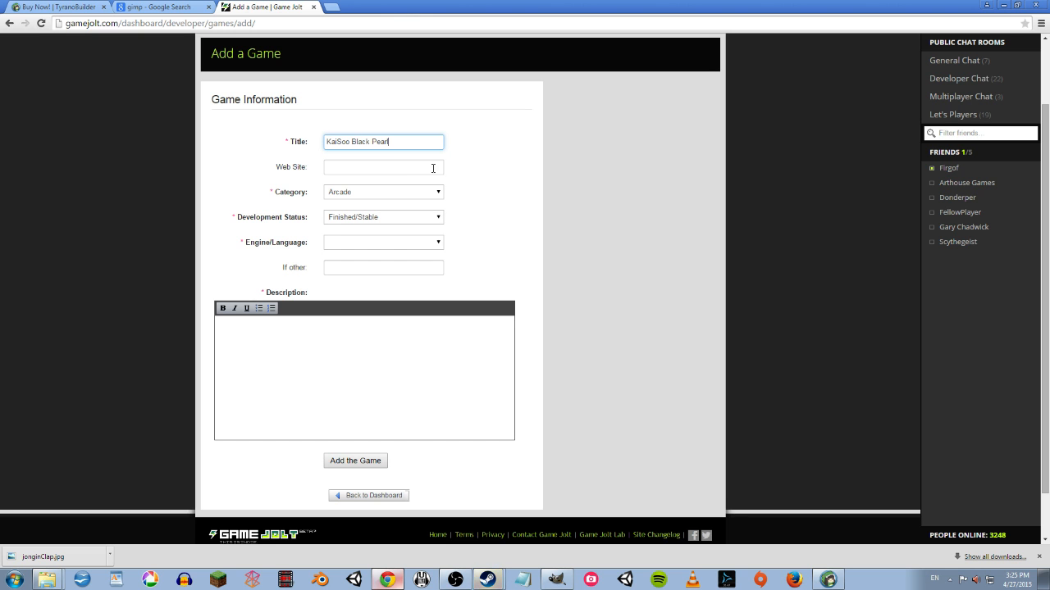
left_click(348, 197)
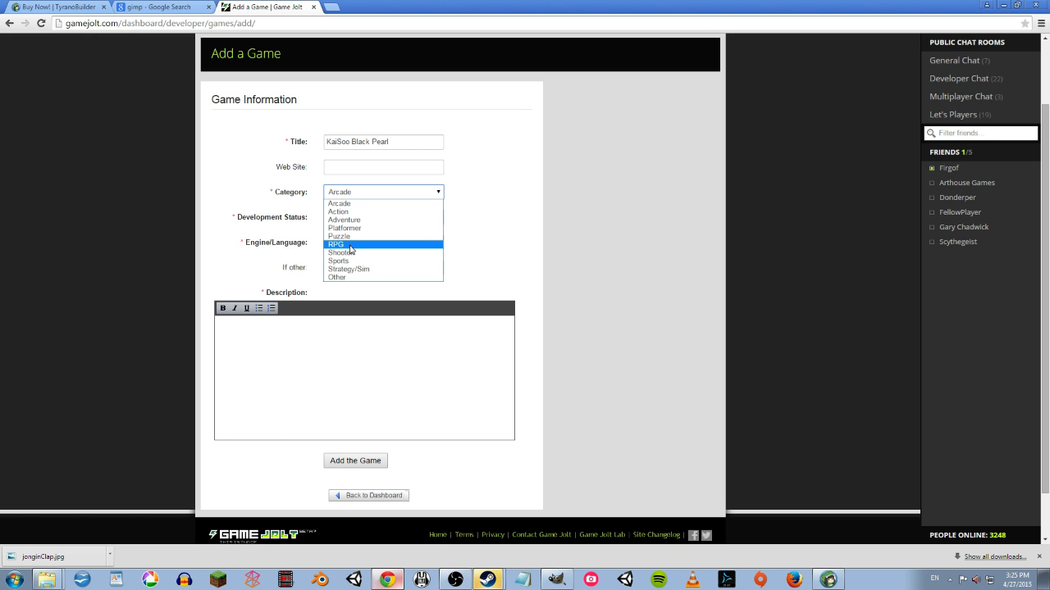
left_click(353, 242)
left_click(387, 218)
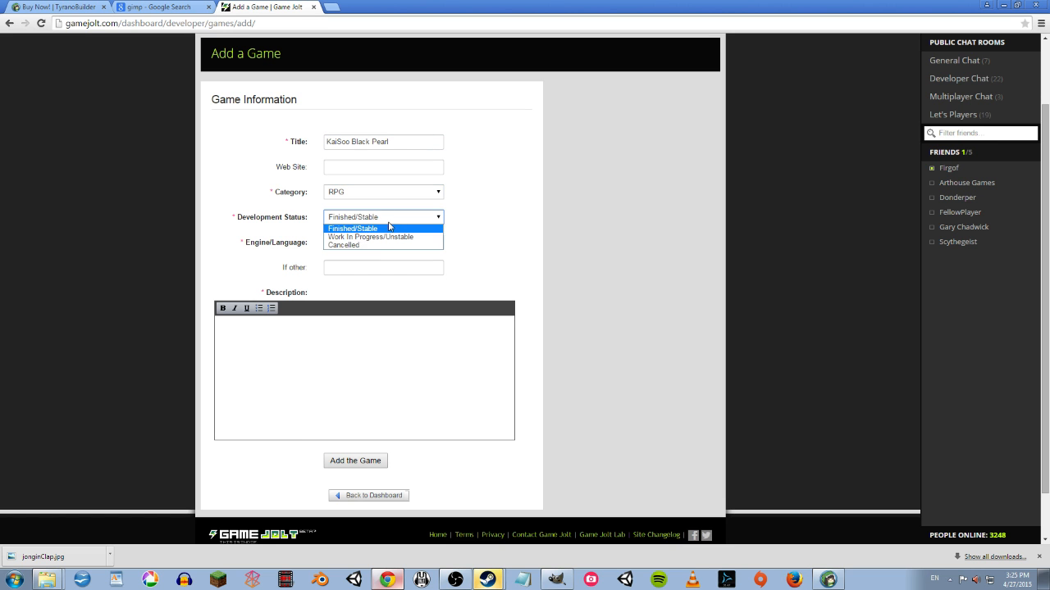
left_click(380, 238)
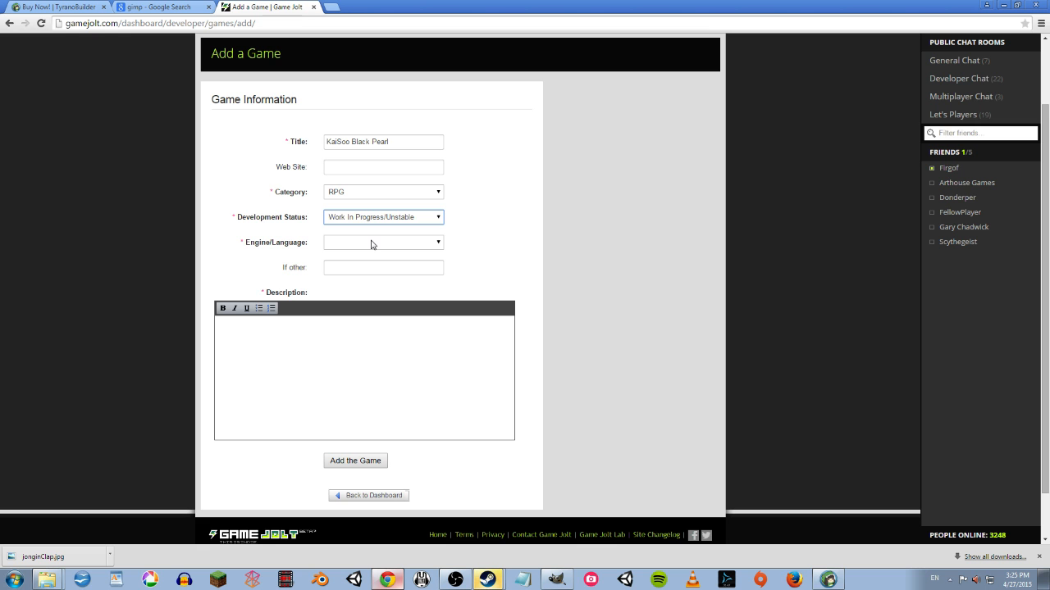
Step: Set the game's engine/language to Other and specify it as "TyranoBuilder"
left_click(373, 245)
scroll(363, 353, "down", 5)
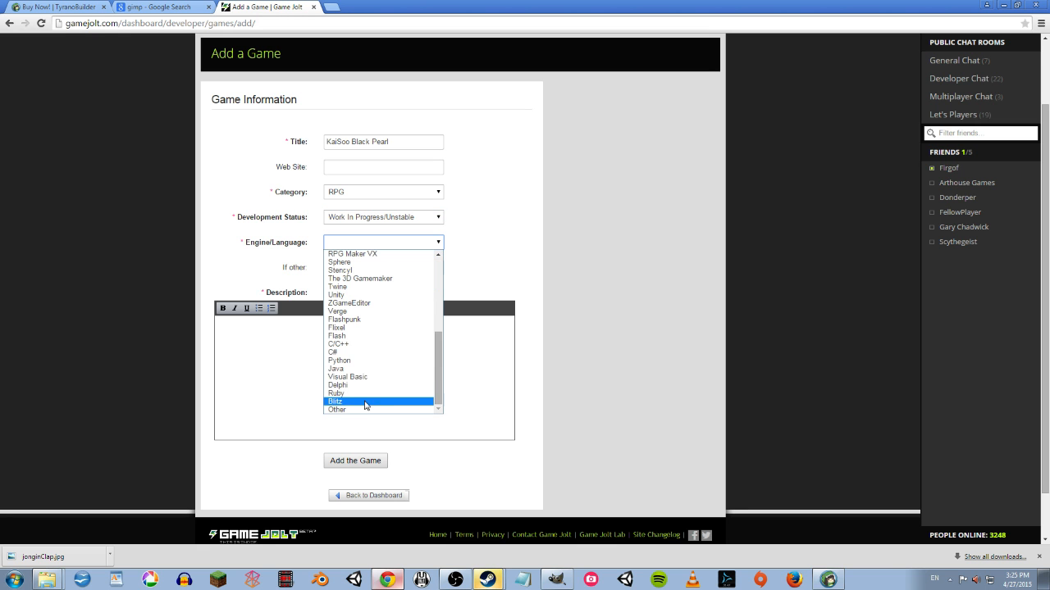
left_click(369, 408)
left_click(346, 271)
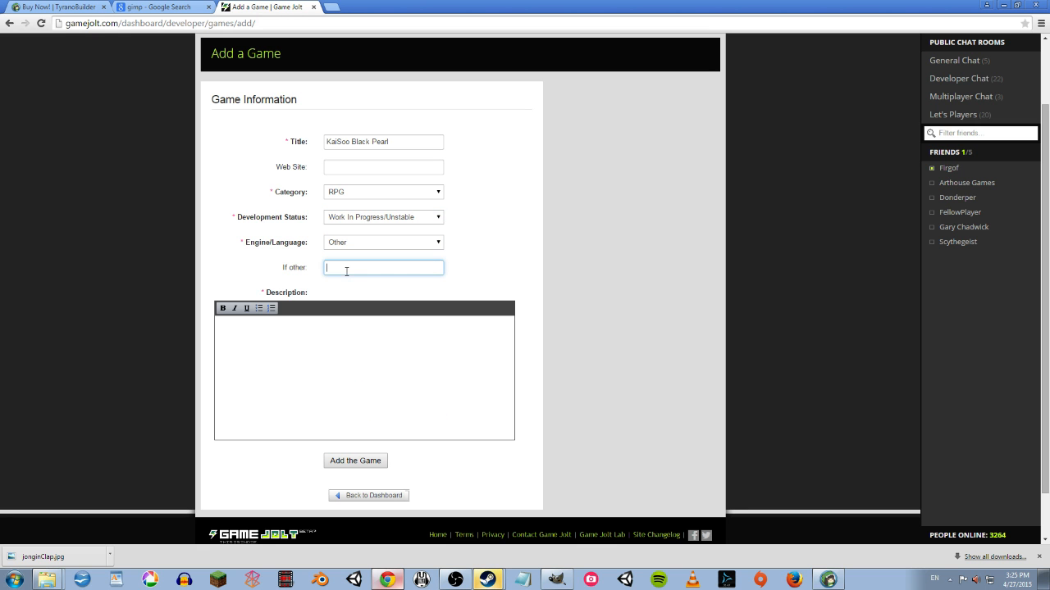
type("TyranoBuilder")
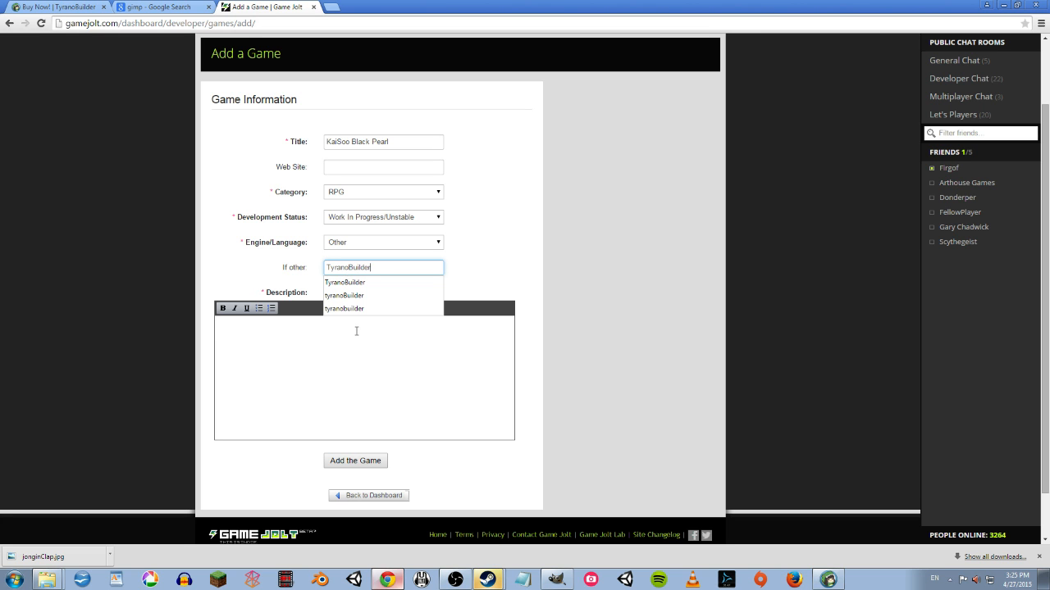
Step: Enter the description "This is a Kaisoo game from a tutorial." and add the game
left_click(307, 322)
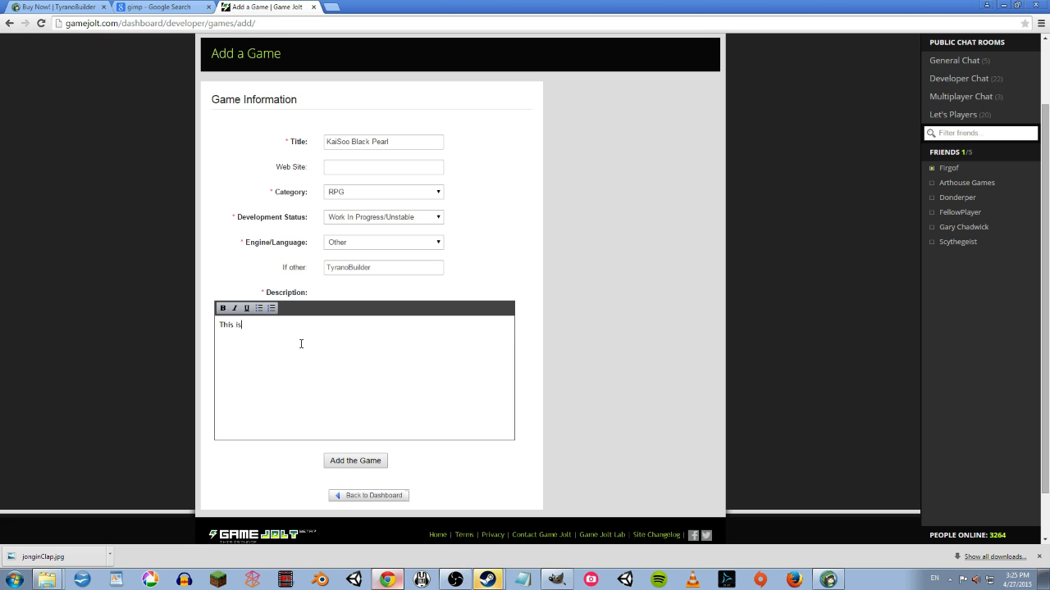
type("This is a Kaisoo game from a tutorial.")
left_click(342, 460)
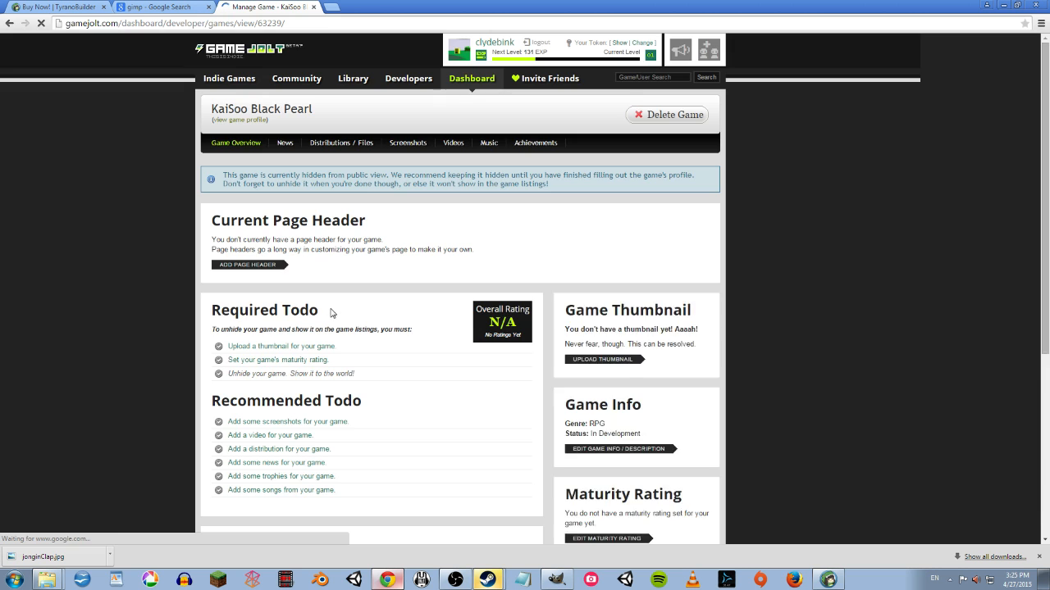
Step: Review the game's Required Todo items and open the thumbnail upload page
scroll(333, 312, "down", 2)
scroll(303, 287, "up", 1)
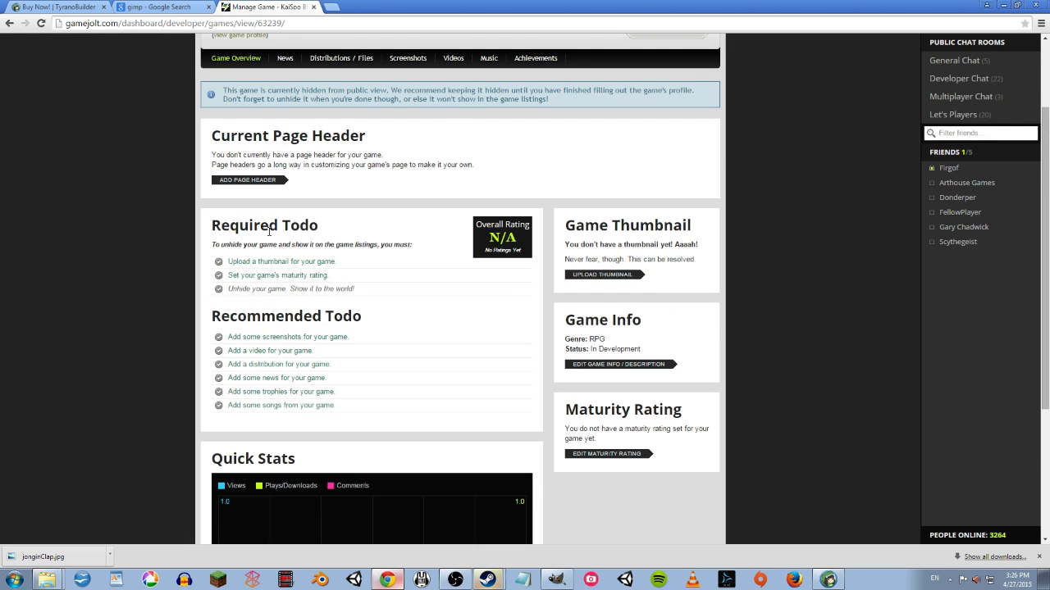
left_click_drag(357, 264, 283, 279)
left_click_drag(228, 261, 389, 292)
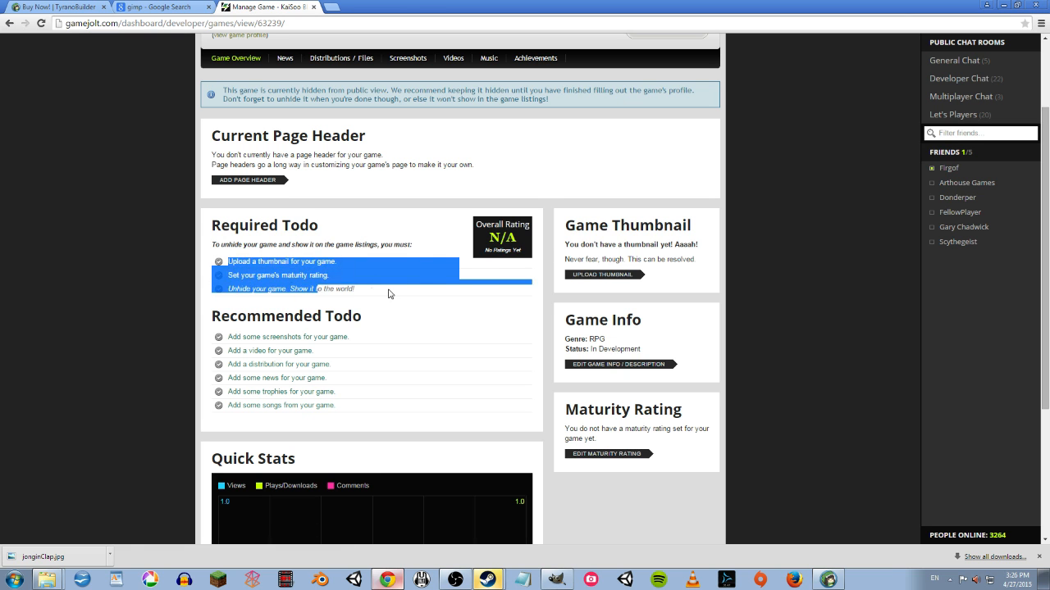
left_click(388, 292)
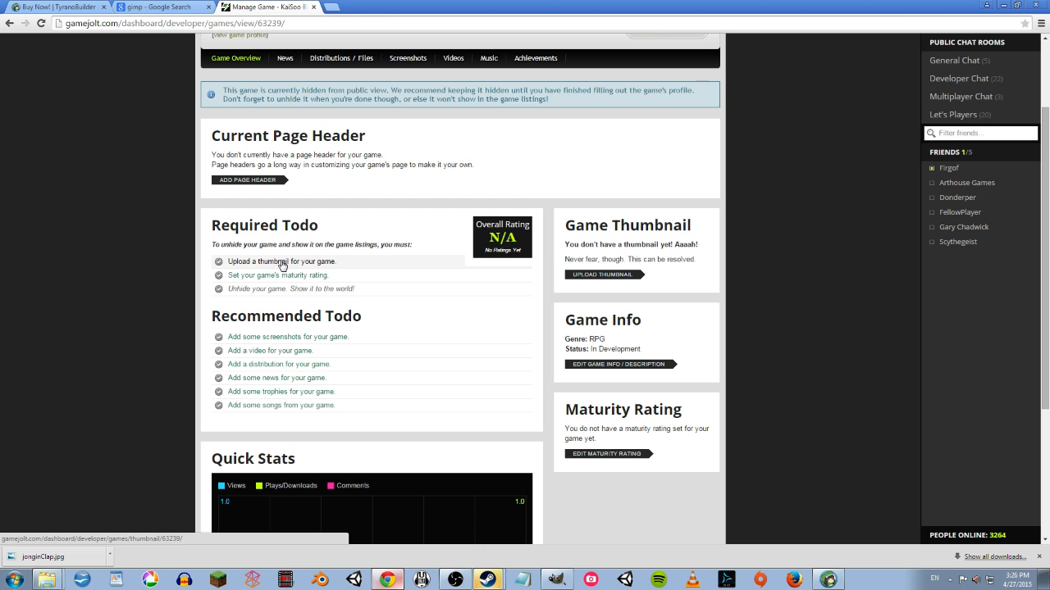
left_click(285, 263)
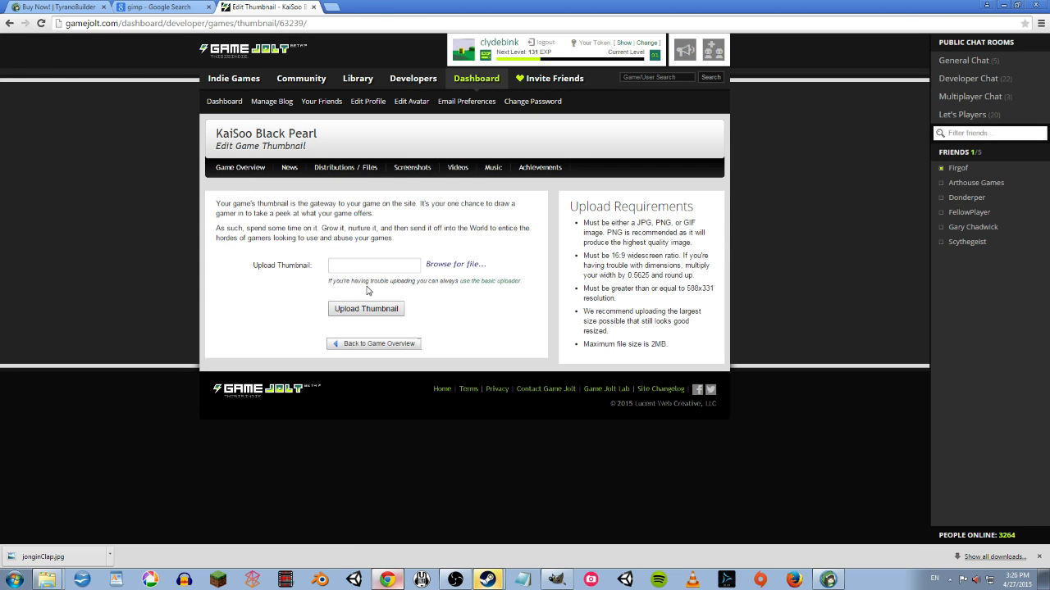
Step: Try to upload the stage image from the TyranoBuilder tutorial folder as the game's thumbnail
left_click(447, 265)
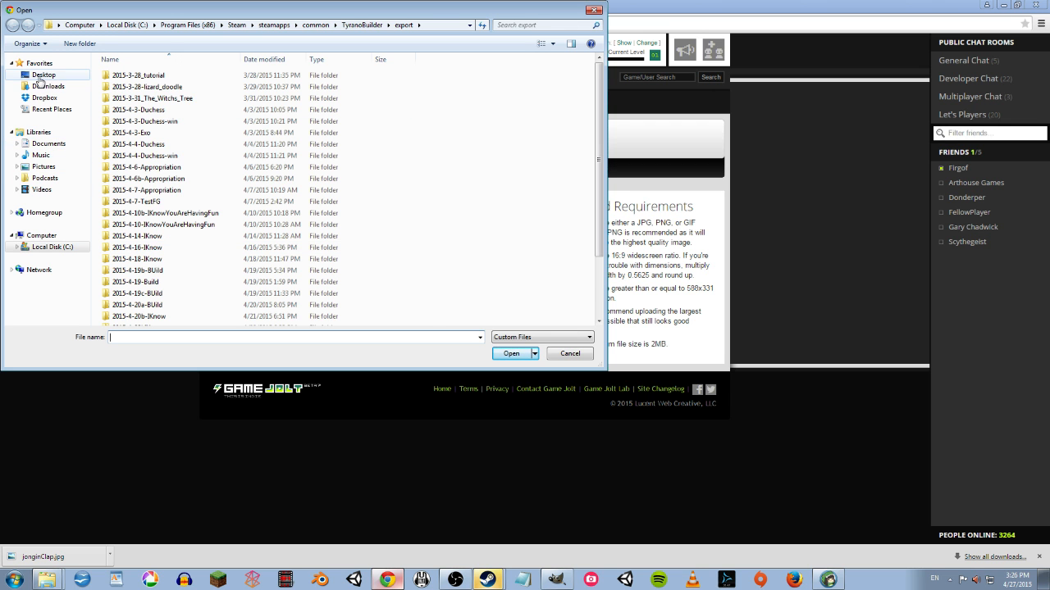
left_click(43, 76)
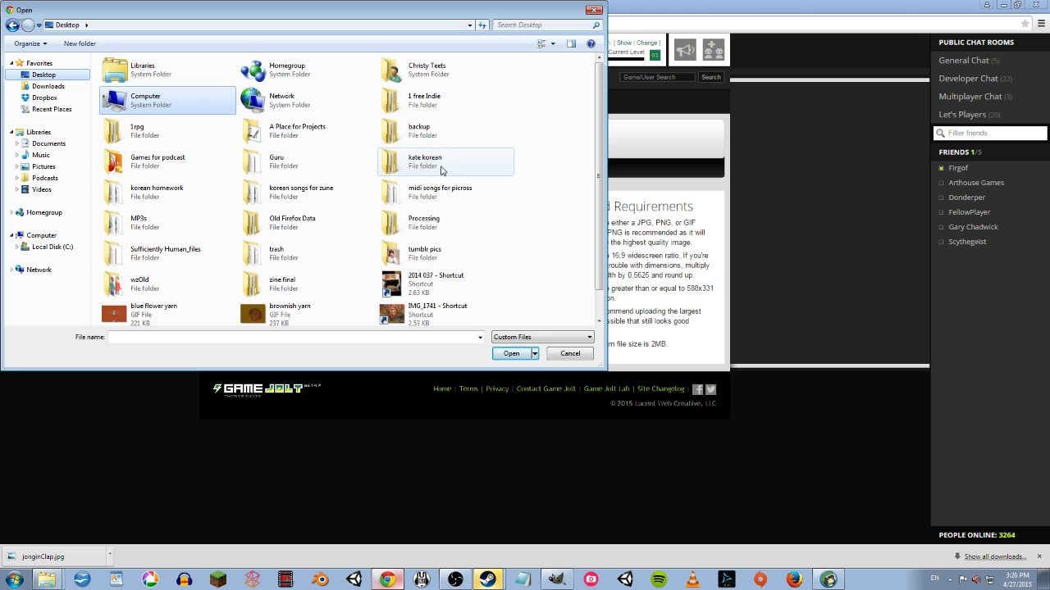
double_click(283, 132)
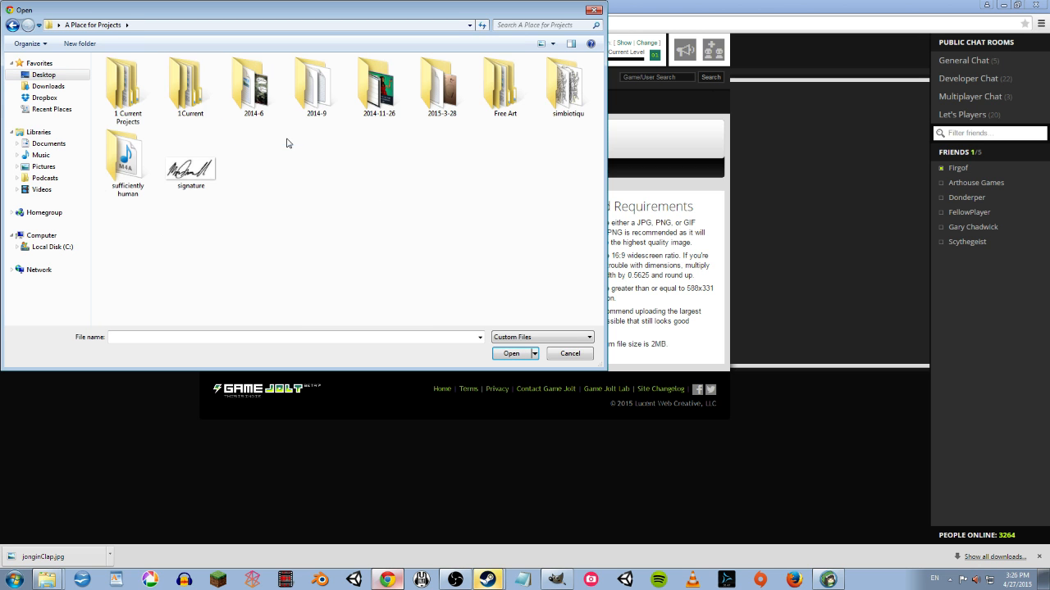
double_click(175, 99)
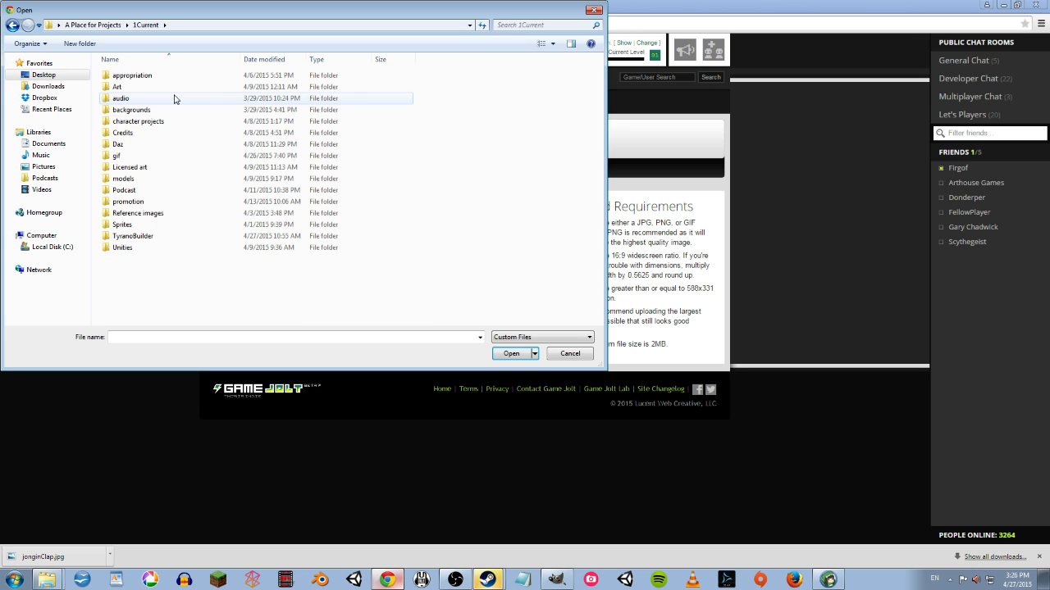
double_click(136, 235)
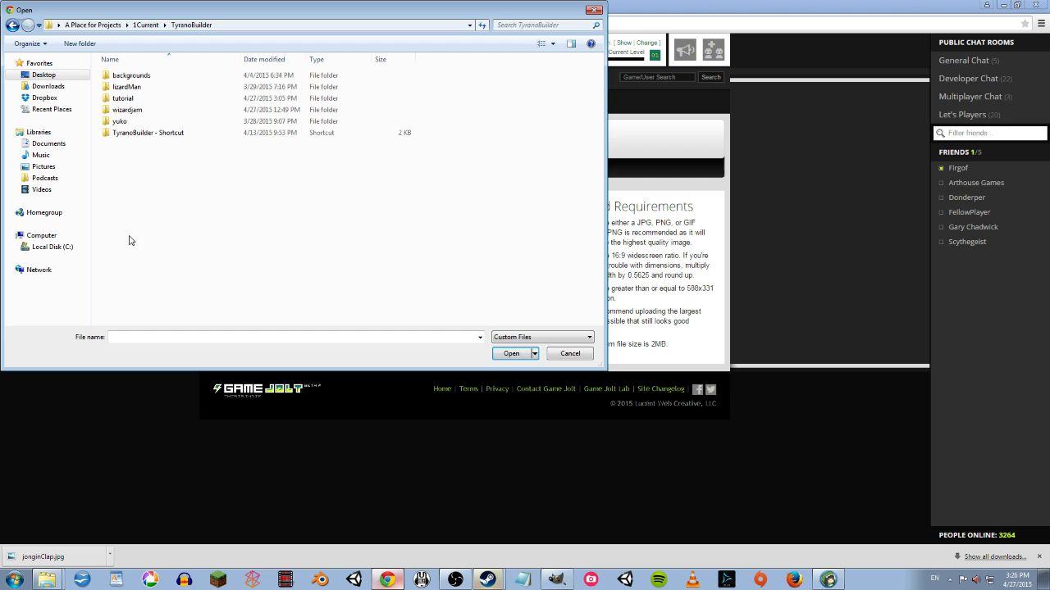
double_click(124, 98)
double_click(568, 90)
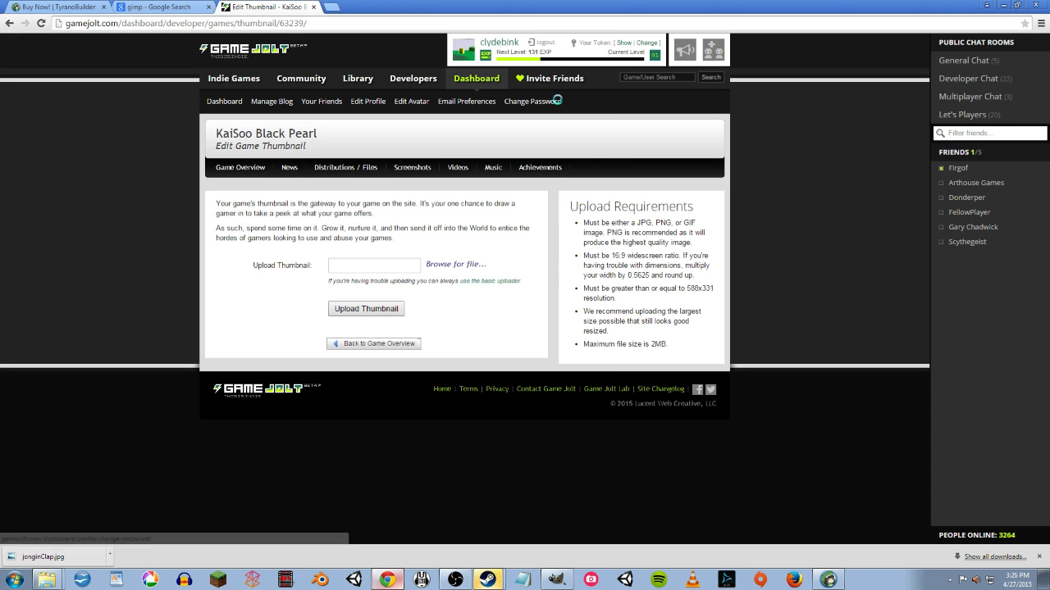
left_click(373, 310)
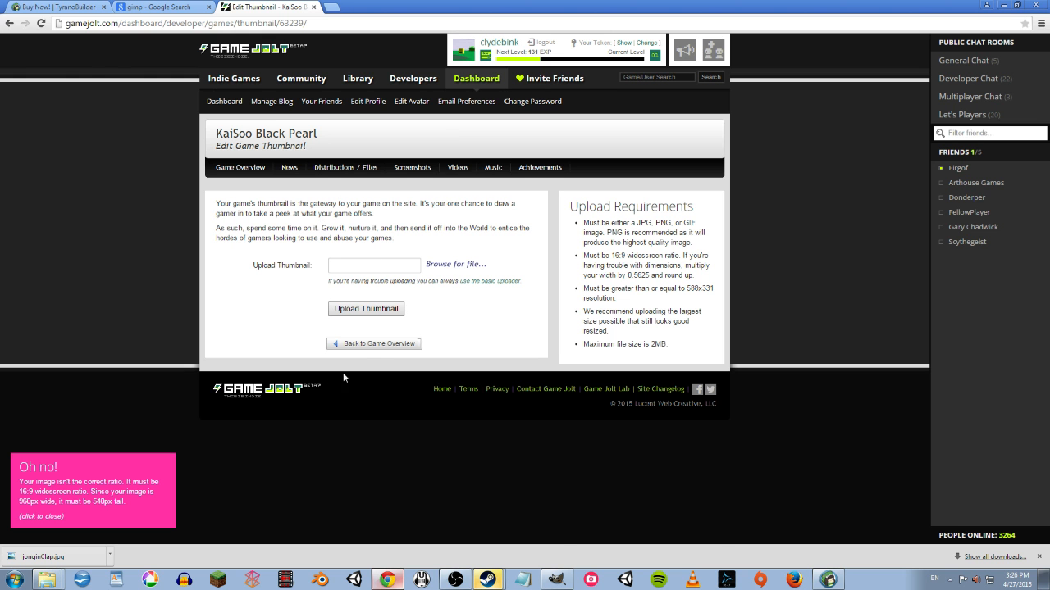
Step: Open the game's maturity rating form and set the age rating to Adult and cartoon violence to Intense
left_click(361, 344)
scroll(255, 309, "down", 3)
scroll(255, 309, "up", 1)
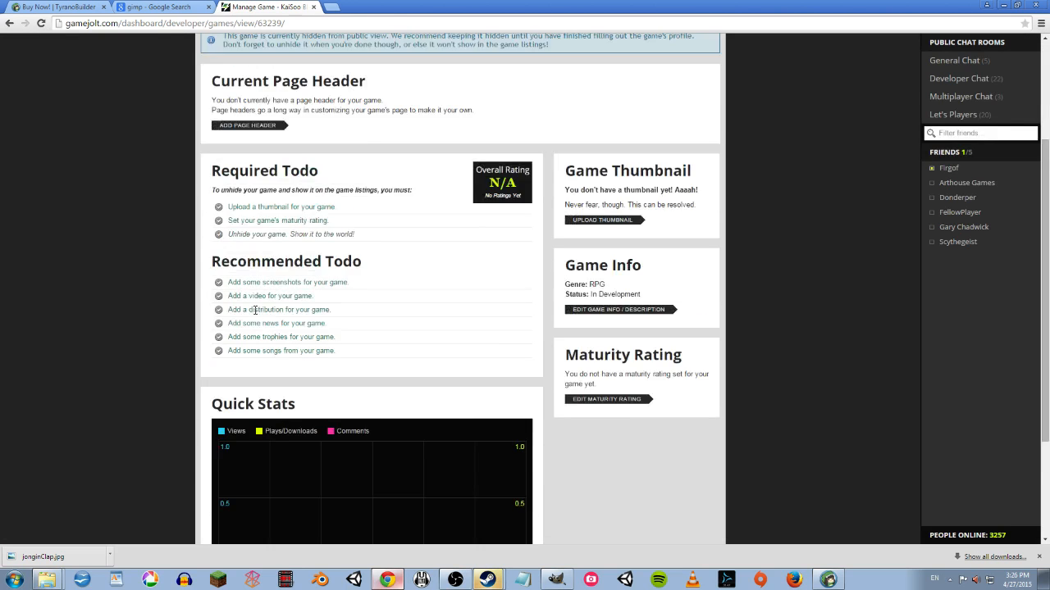
scroll(255, 309, "up", 1)
left_click(271, 276)
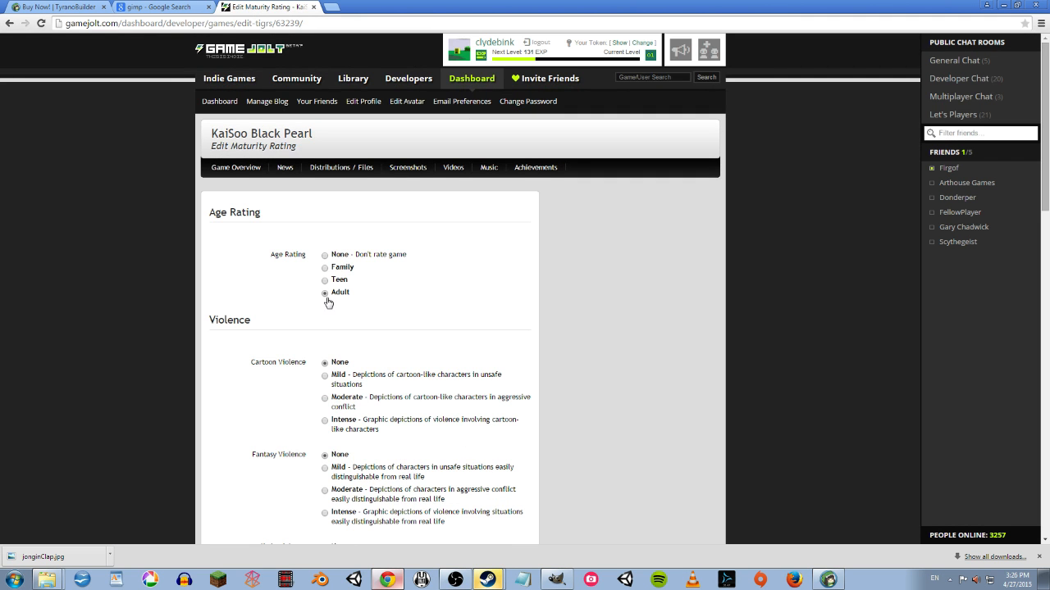
scroll(328, 312, "down", 2)
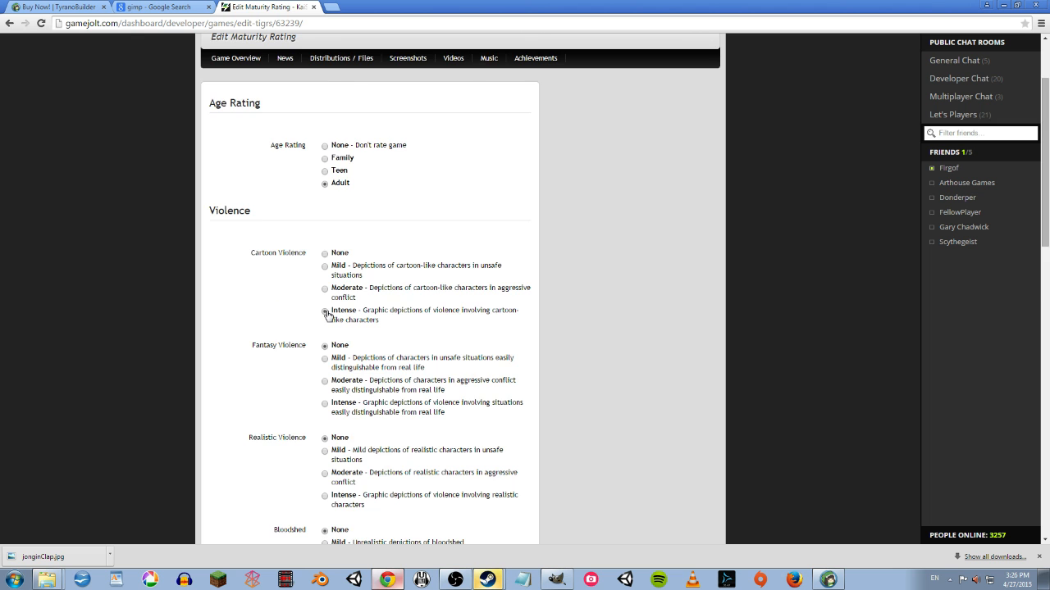
scroll(328, 328, "down", 6)
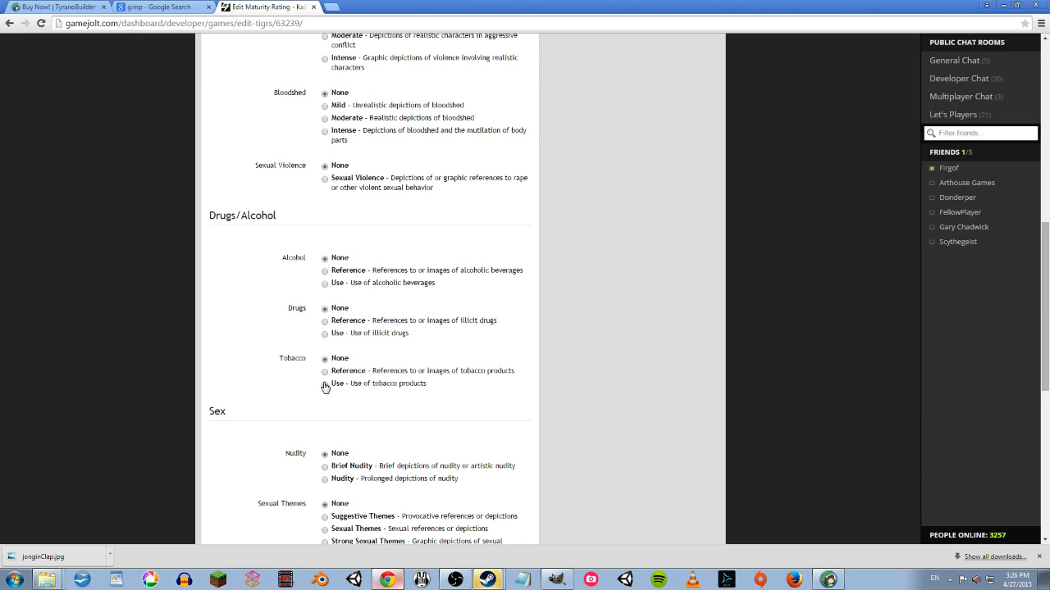
Step: Rate drugs as Use, nudity as Nudity and sexual themes as Strong Sexual Themes
left_click(324, 333)
scroll(328, 345, "down", 4)
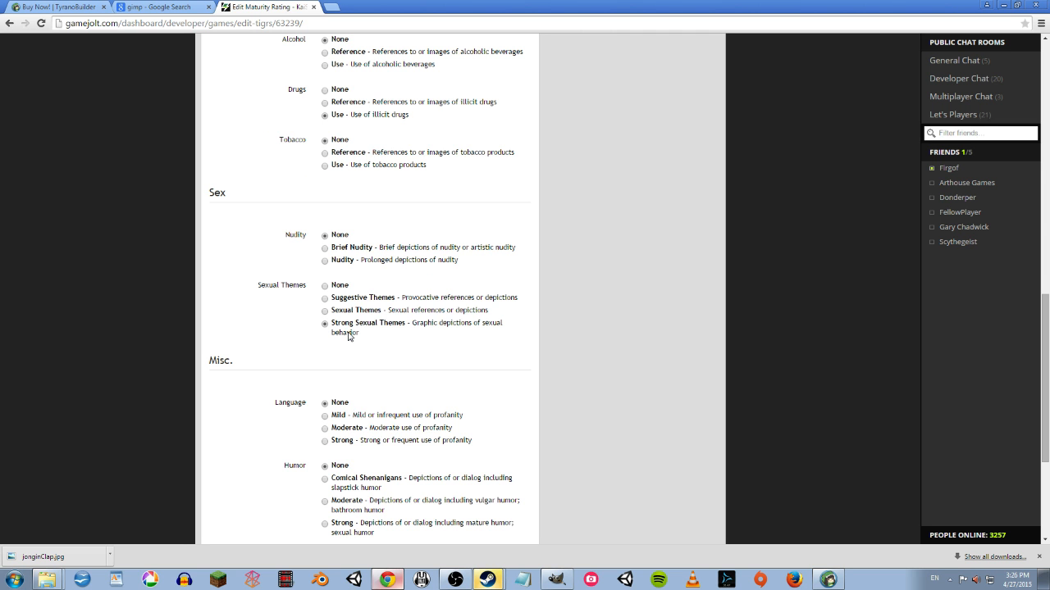
left_click(324, 263)
Step: Rate language and humor as Strong and gambling as Real Gambling, and save the maturity rating
scroll(336, 344, "down", 3)
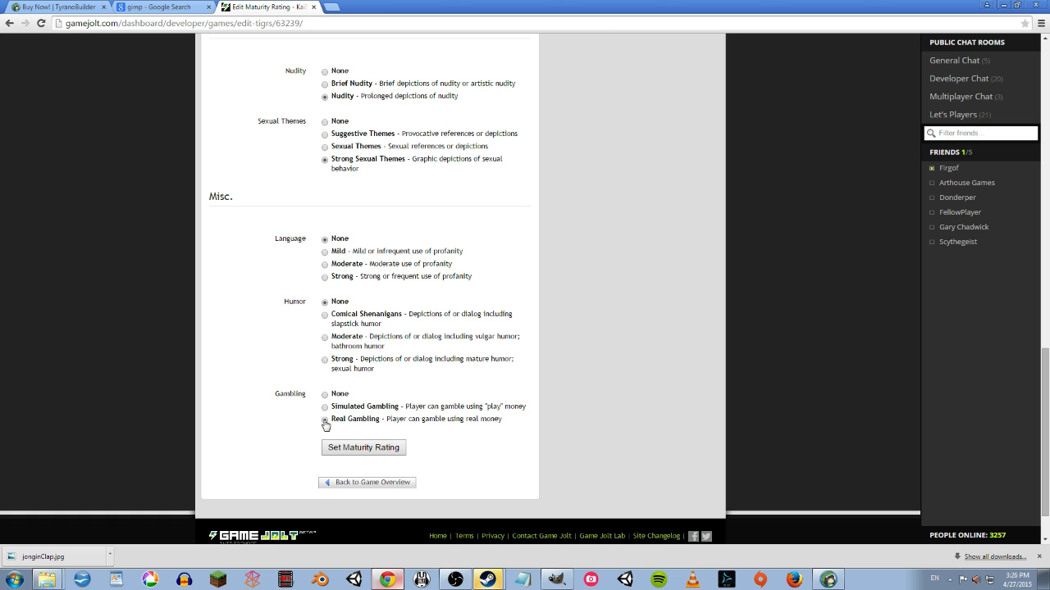
left_click(325, 360)
scroll(423, 415, "down", 1)
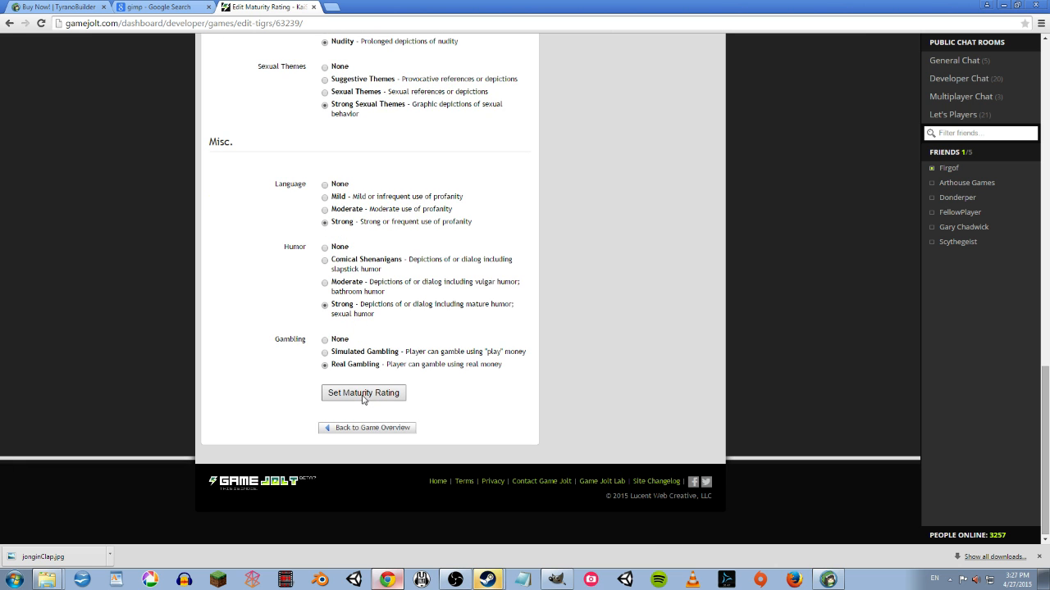
left_click(369, 400)
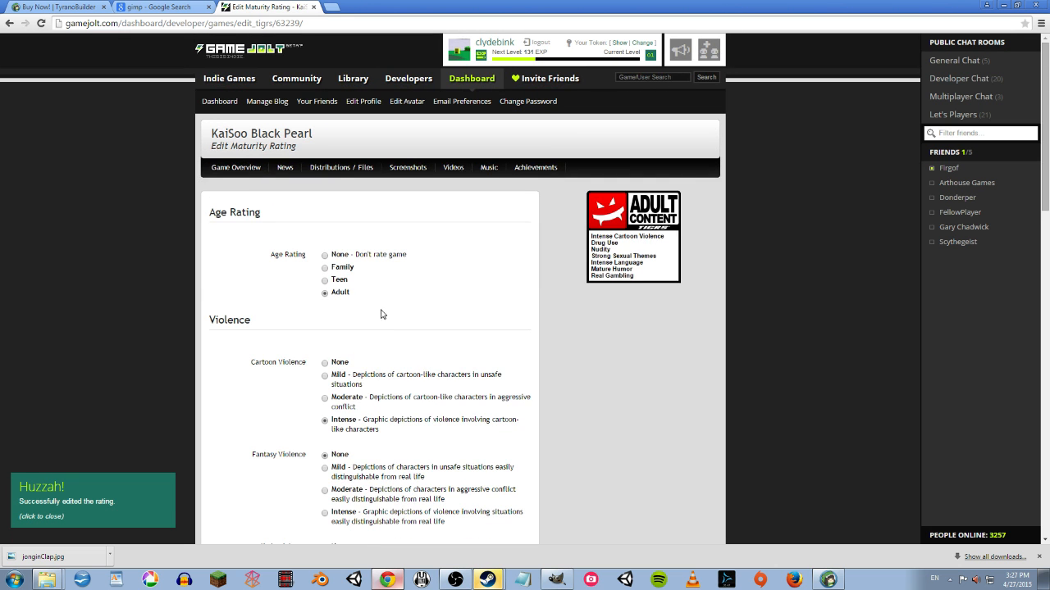
Step: Review the saved maturity settings, and check the Required and Recommended Todo lists on the game overview
scroll(381, 306, "down", 7)
scroll(382, 314, "down", 5)
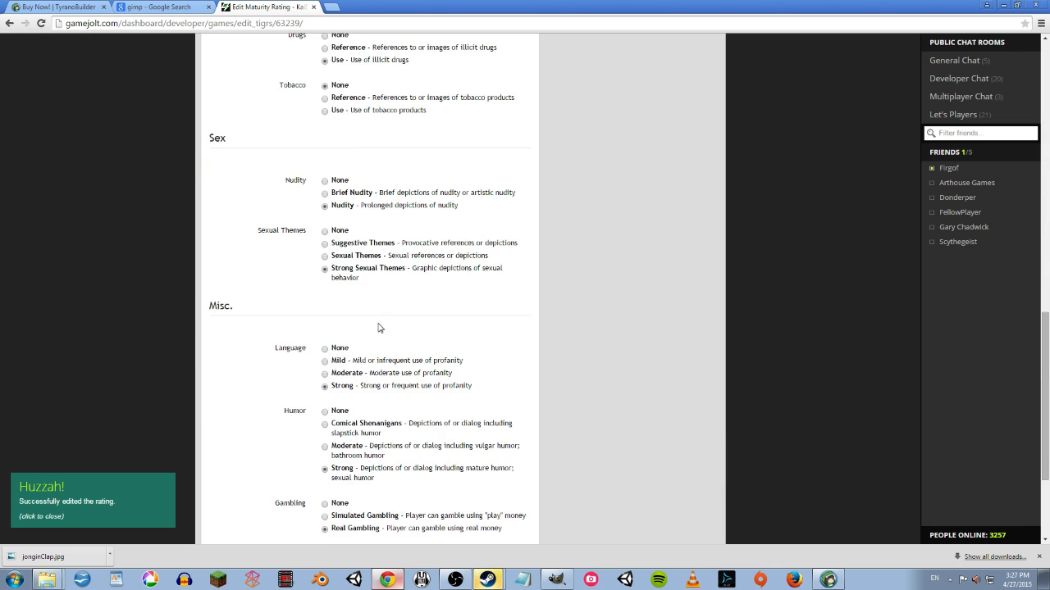
scroll(379, 328, "up", 7)
scroll(389, 390, "up", 5)
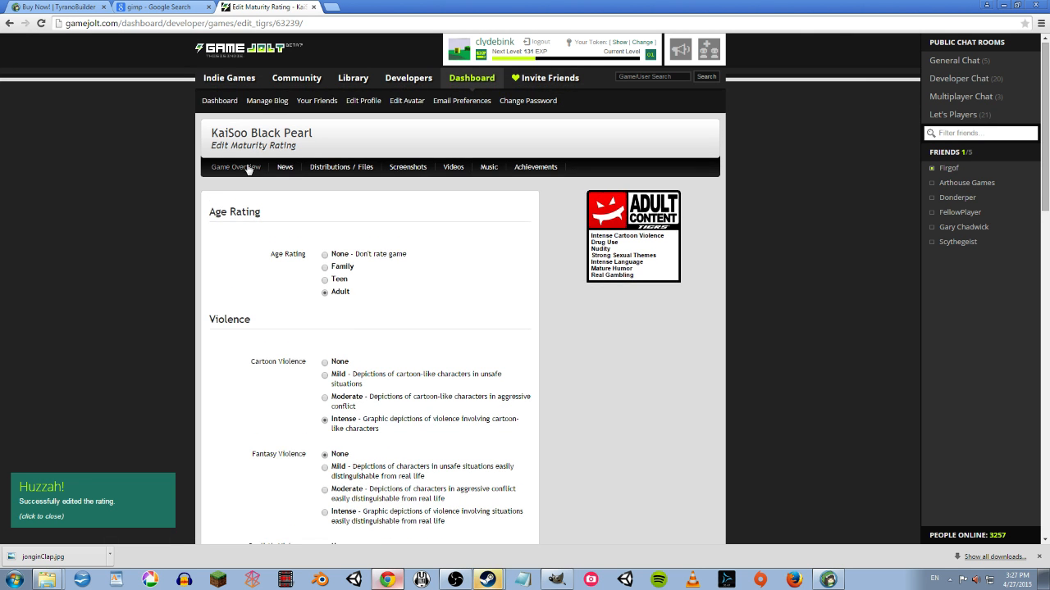
left_click(248, 168)
scroll(398, 304, "down", 1)
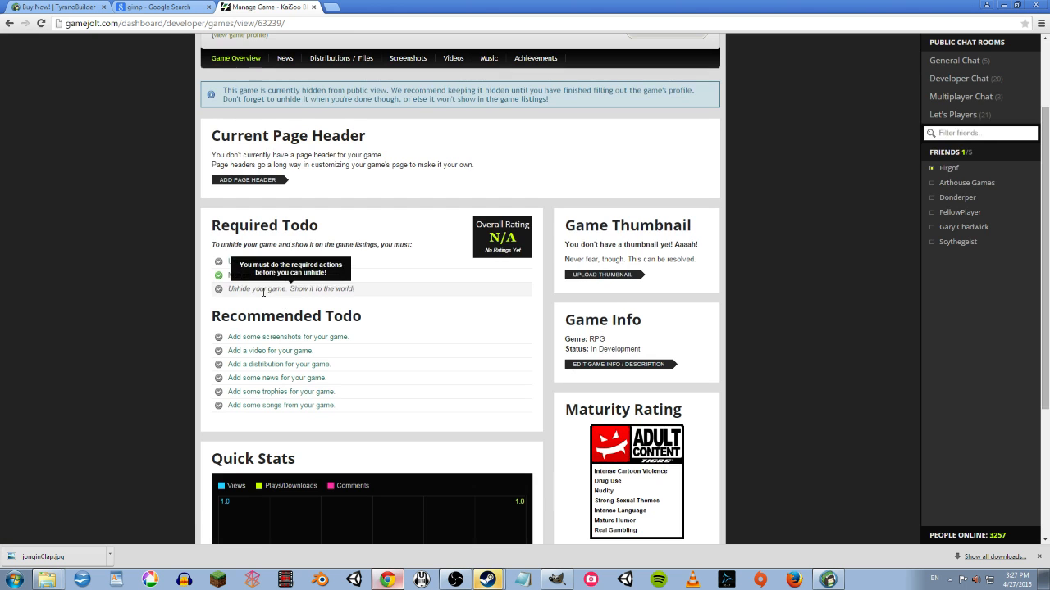
scroll(486, 232, "up", 1)
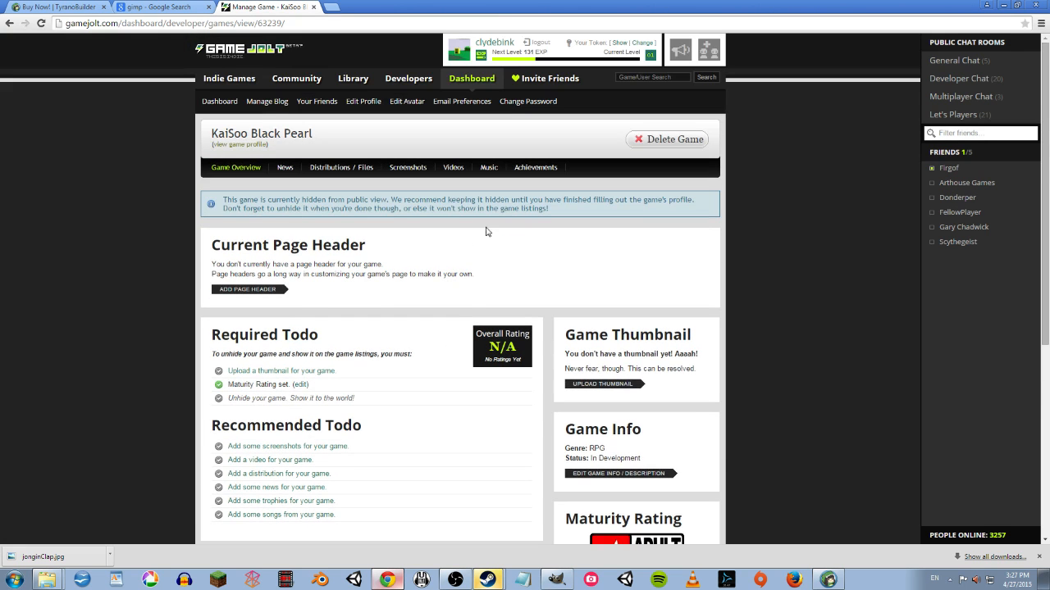
scroll(414, 350, "down", 1)
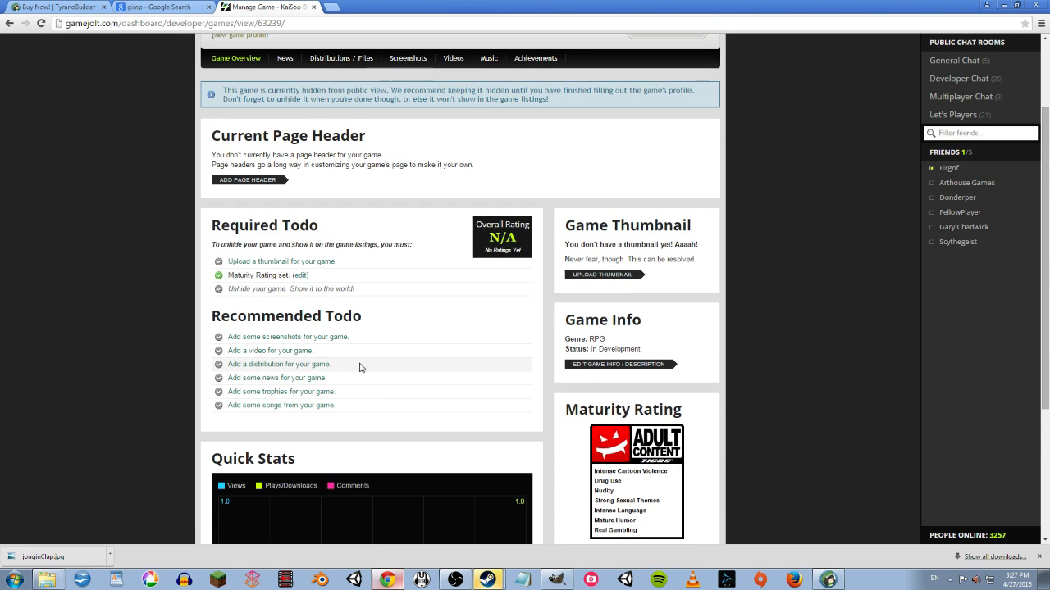
Step: Open the game's distributions from the Recommended Todo list and start a new distribution of type HTML
left_click_drag(335, 365, 222, 365)
left_click(300, 371)
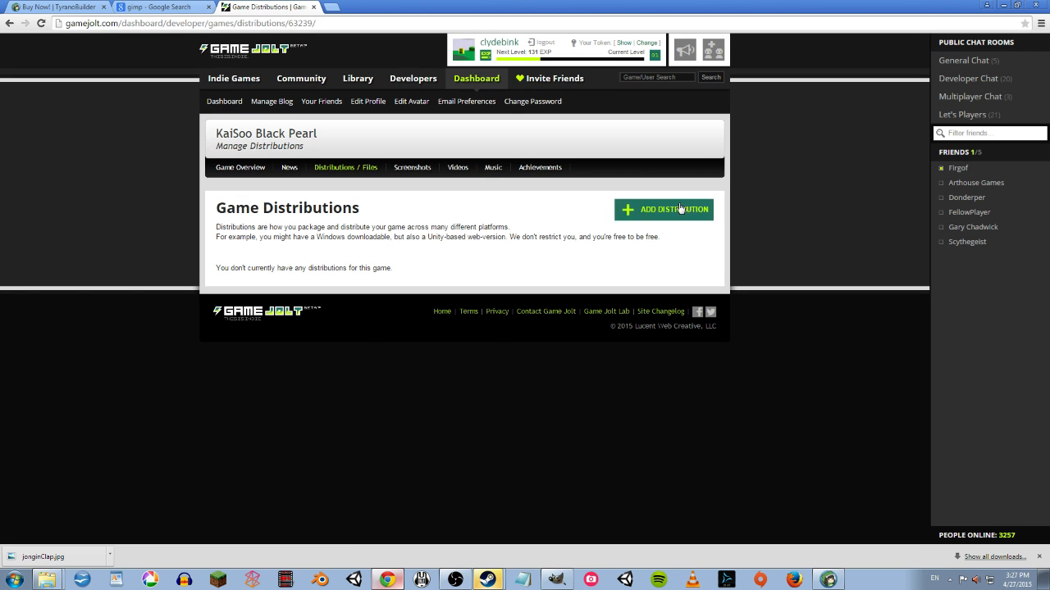
left_click(677, 214)
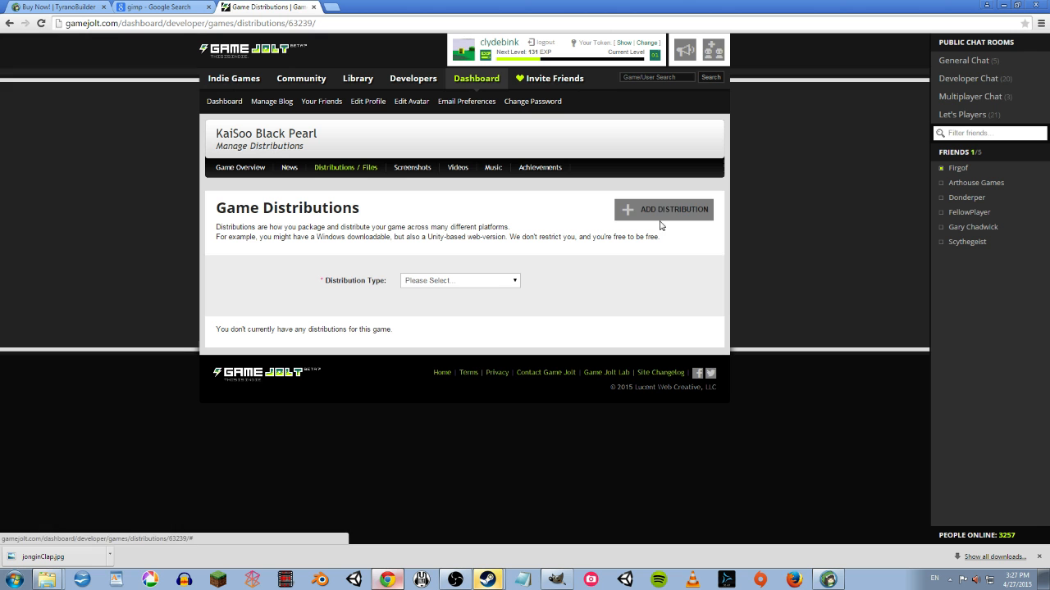
left_click(486, 283)
left_click(487, 308)
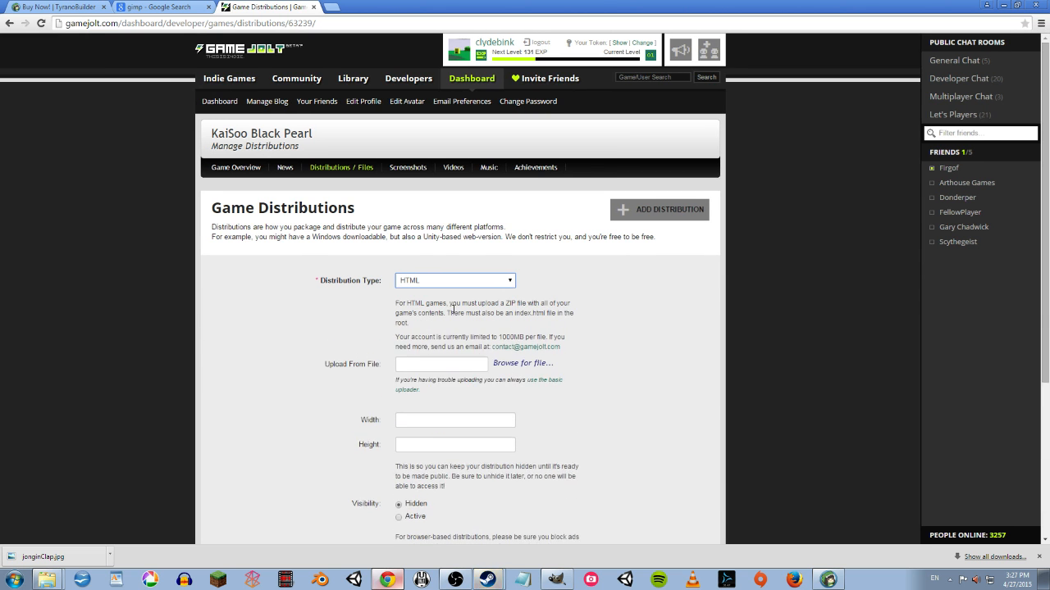
Step: Choose the kaisooBlackPearl zip file from the TyranoBuilder export folder as the distribution's upload file
scroll(436, 324, "down", 1)
left_click(509, 310)
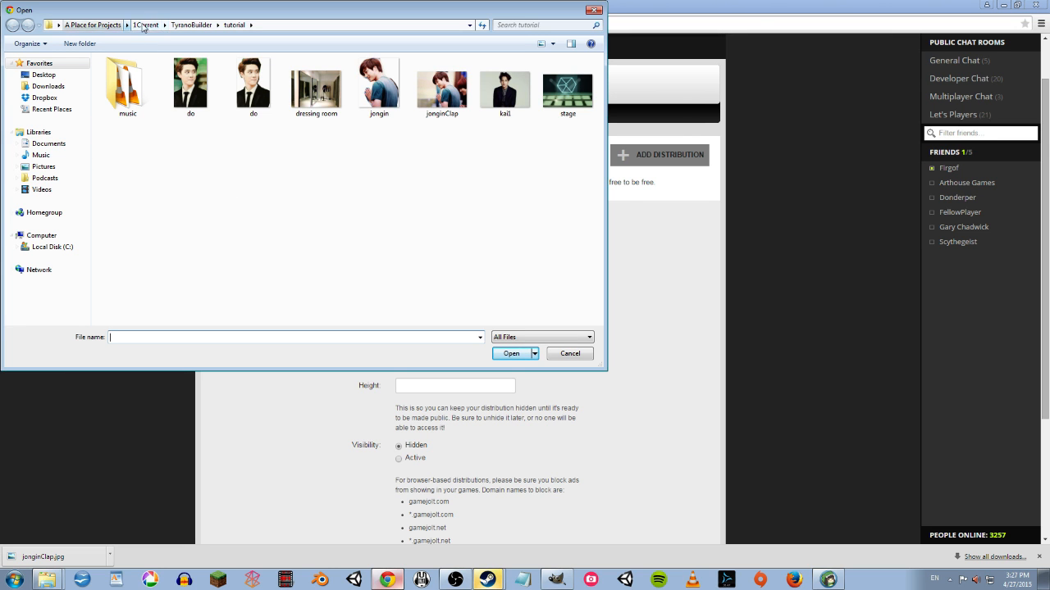
left_click(193, 25)
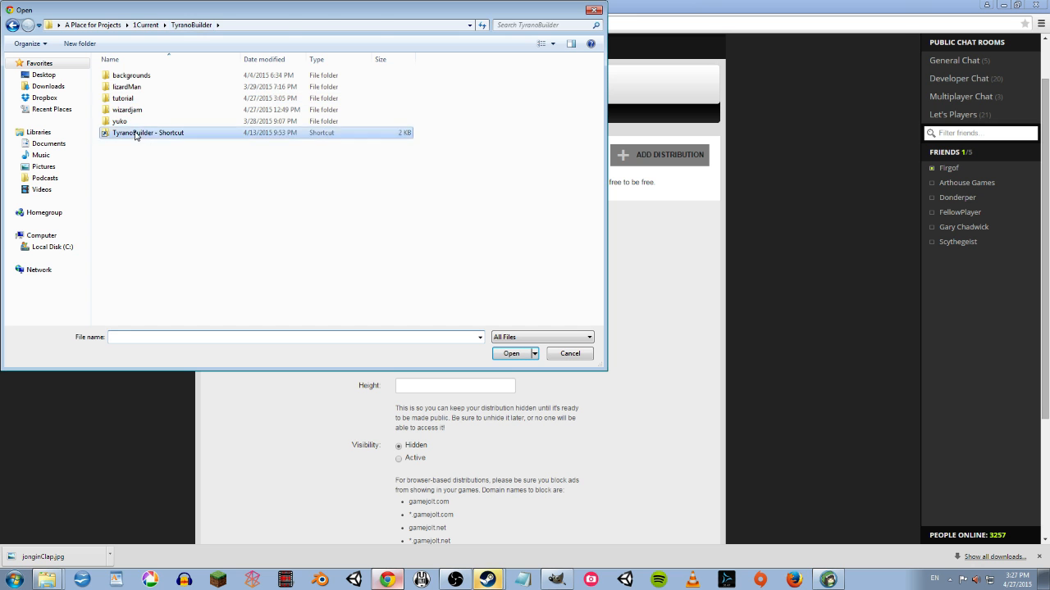
double_click(139, 134)
double_click(127, 87)
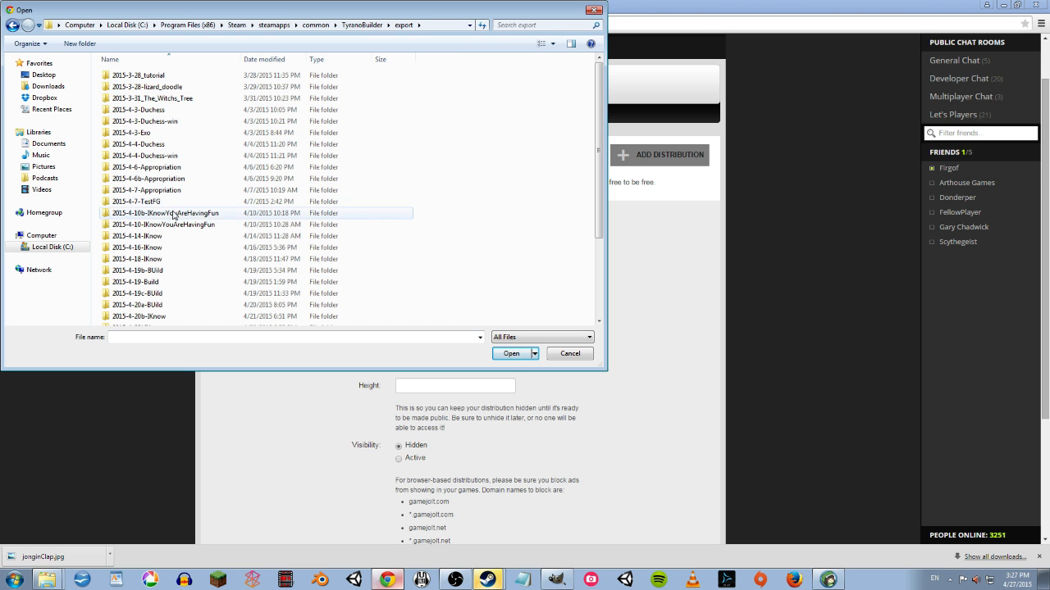
scroll(176, 246, "down", 3)
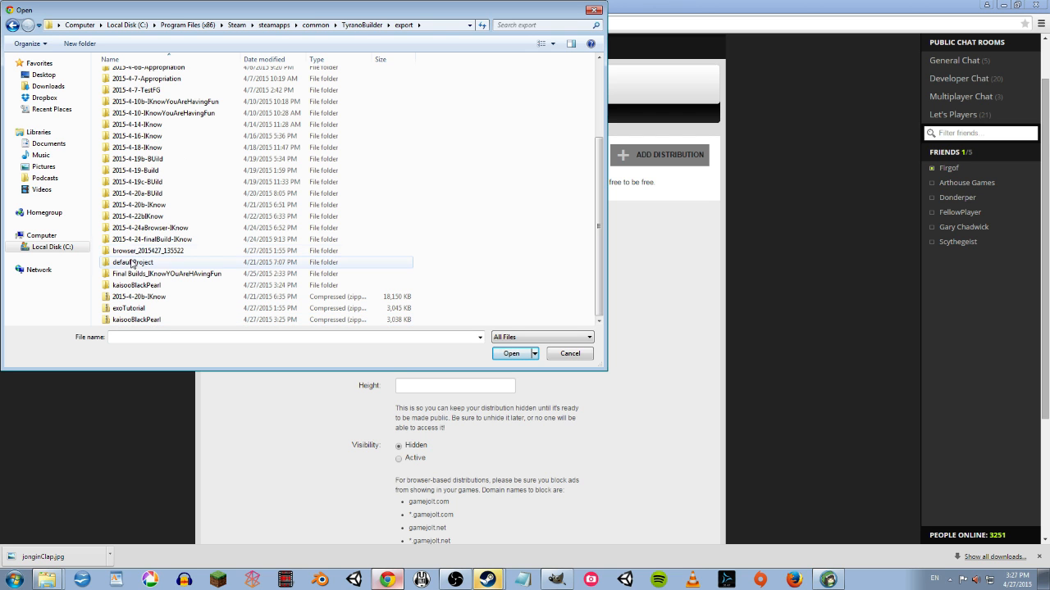
double_click(135, 320)
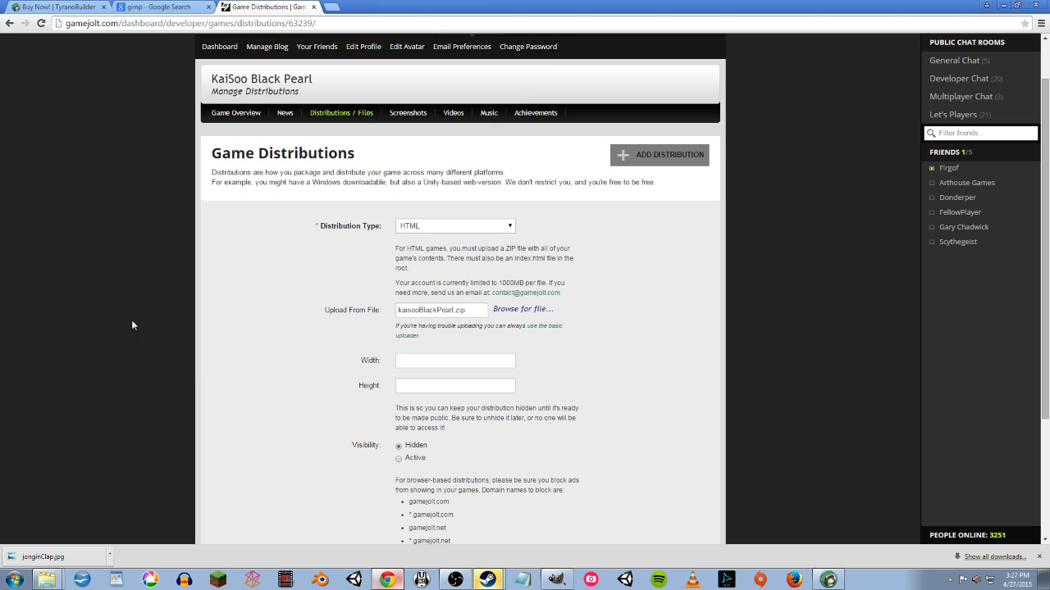
Step: Set the distribution's width to 960, height to 640 and visibility to Active, and add it
scroll(498, 324, "down", 1)
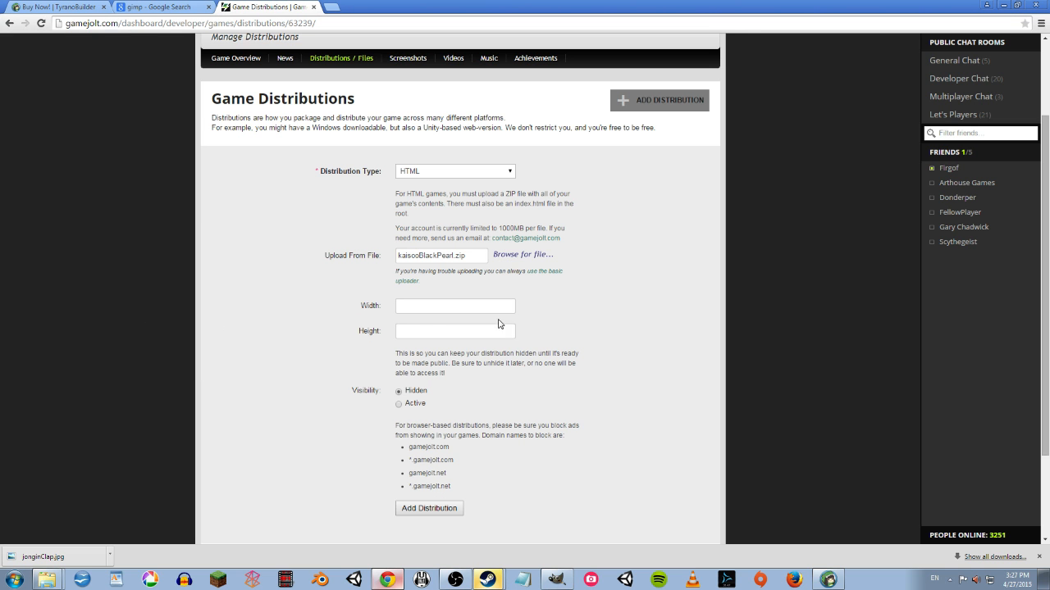
left_click(437, 310)
type("960")
left_click(402, 334)
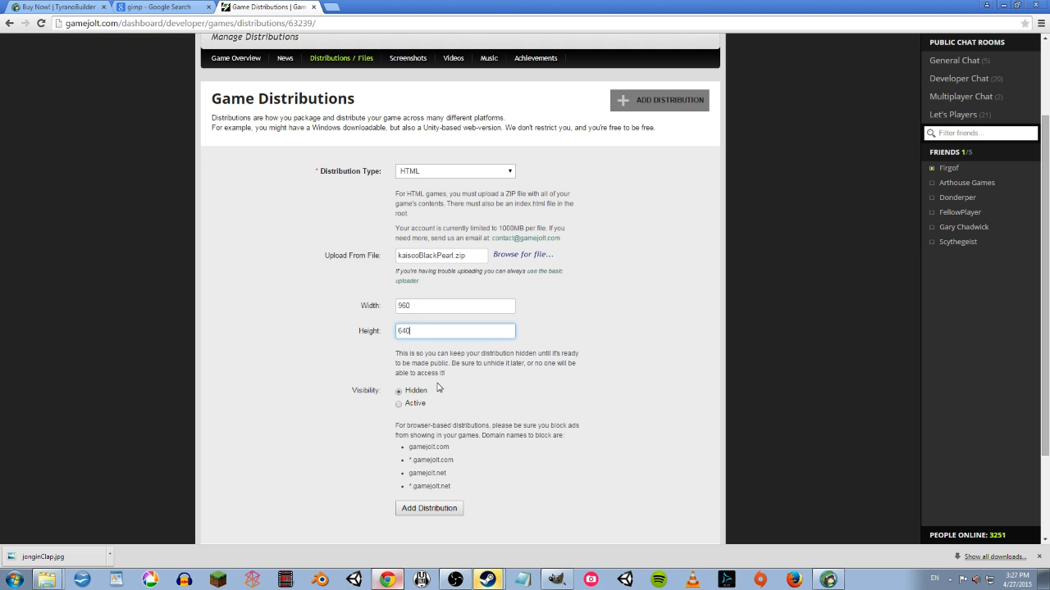
scroll(437, 388, "down", 1)
left_click(400, 352)
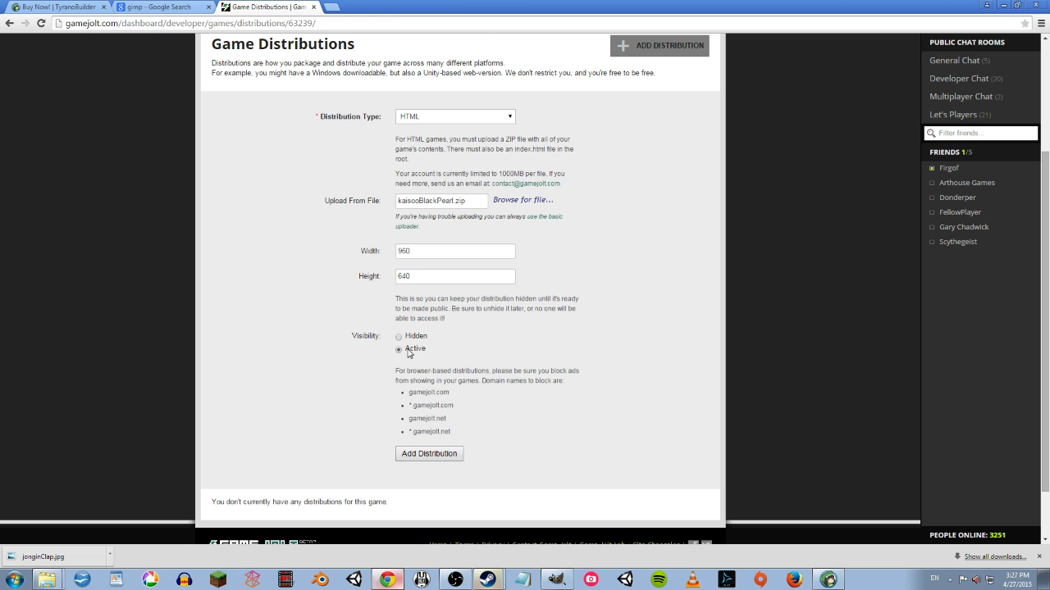
left_click(432, 453)
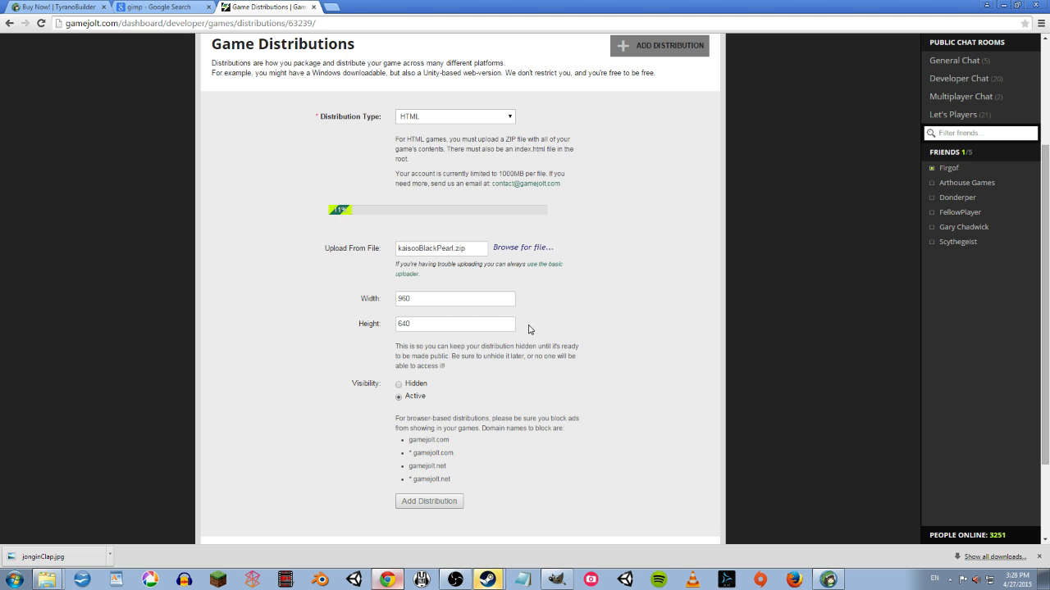
left_click(828, 581)
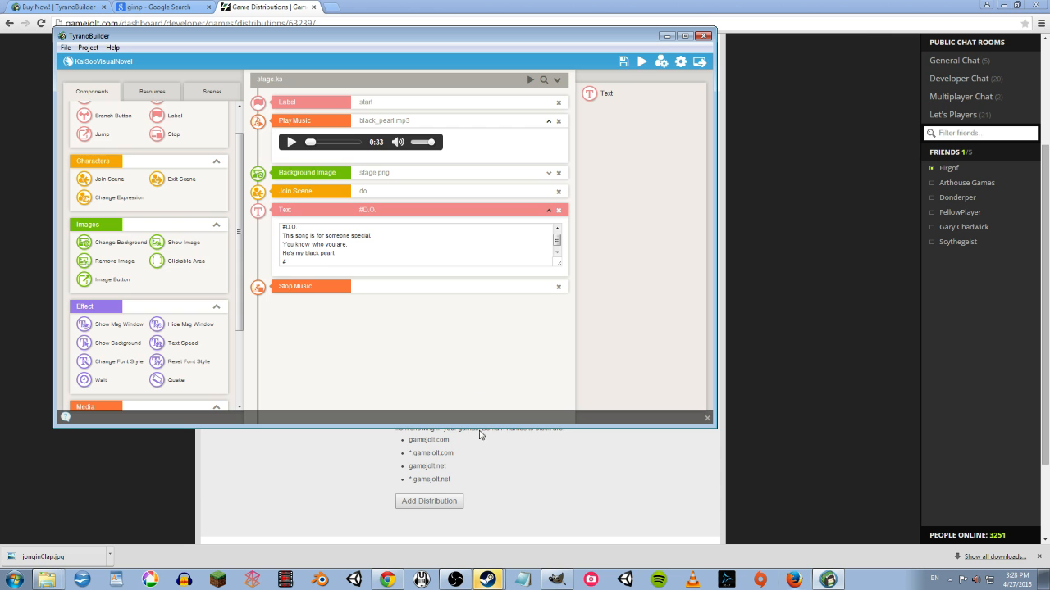
left_click(667, 36)
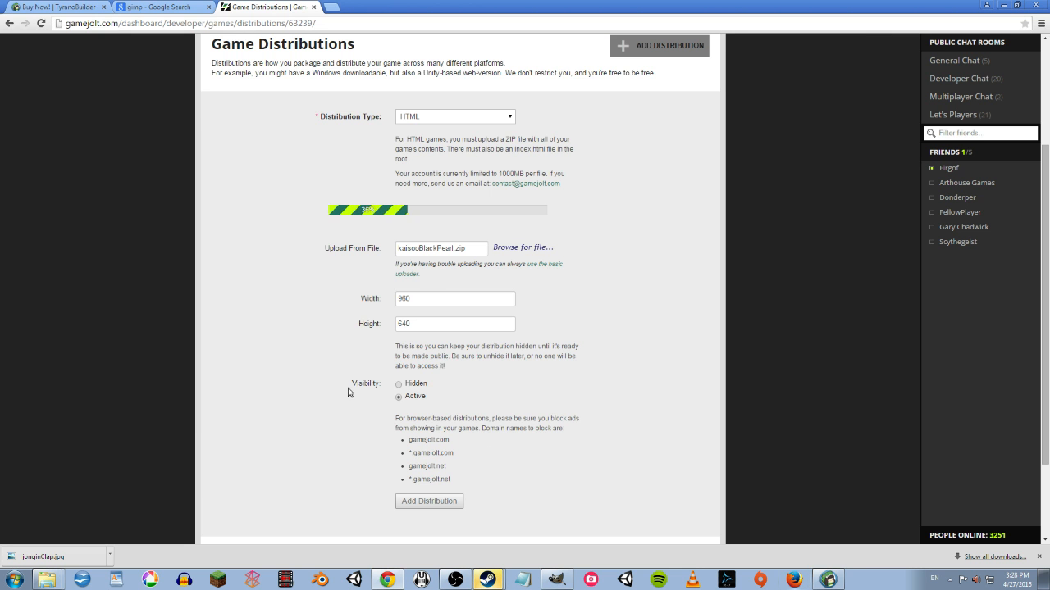
scroll(372, 375, "up", 2)
scroll(371, 375, "down", 4)
scroll(371, 378, "up", 3)
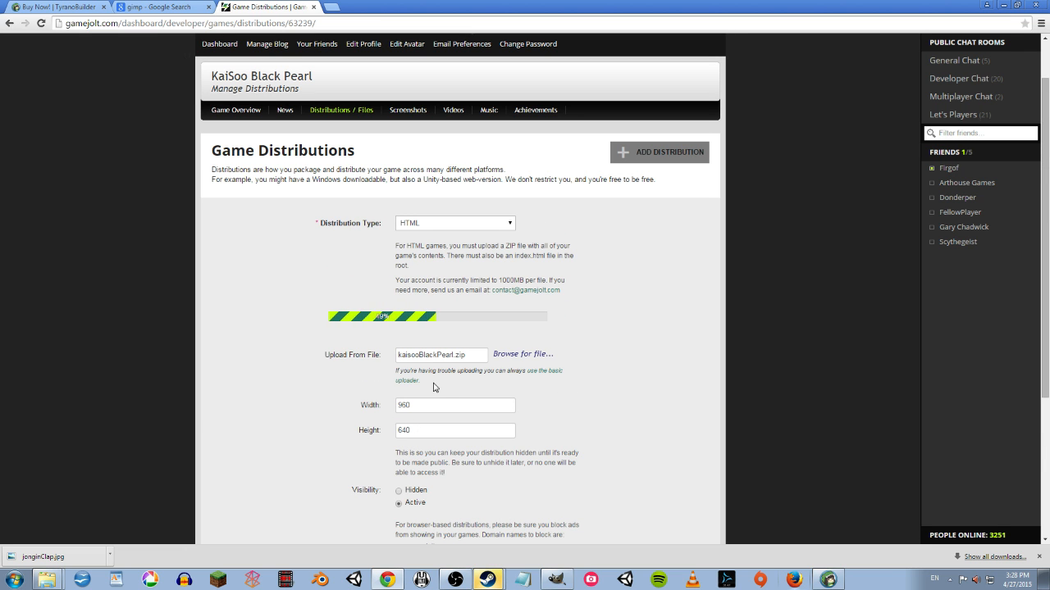
Step: Minimise the browser and the export and music folder windows to bring up the desktop with the tutorial outline
left_click(1002, 5)
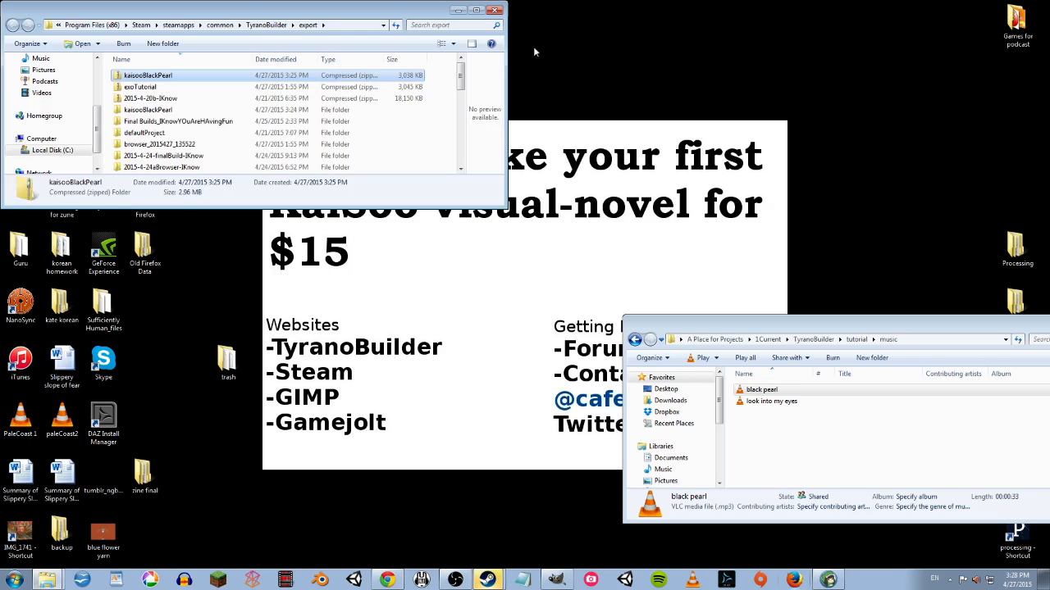
left_click(457, 11)
left_click_drag(1010, 324, 662, 324)
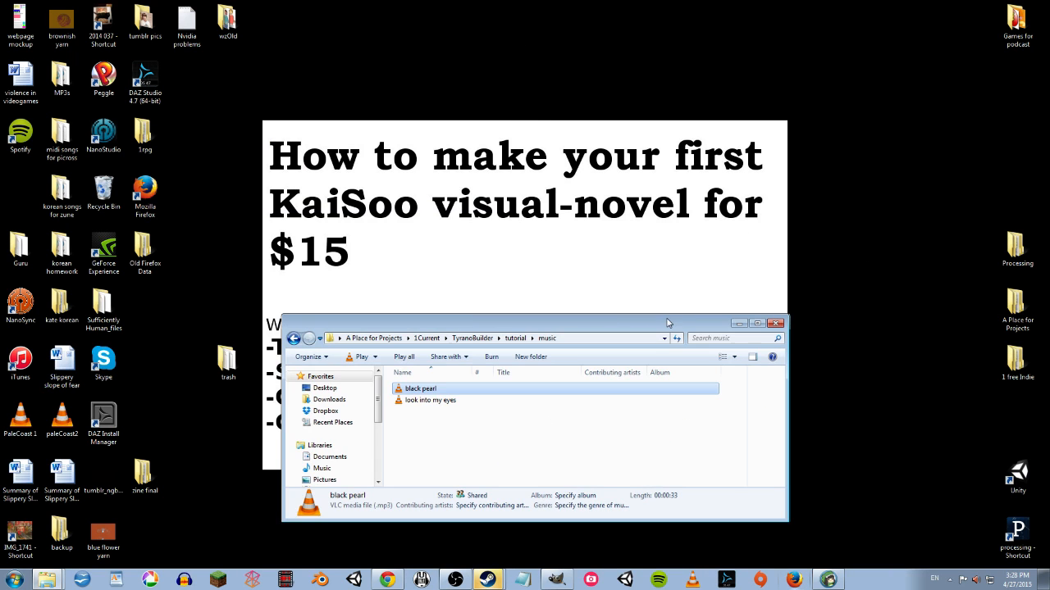
left_click(738, 324)
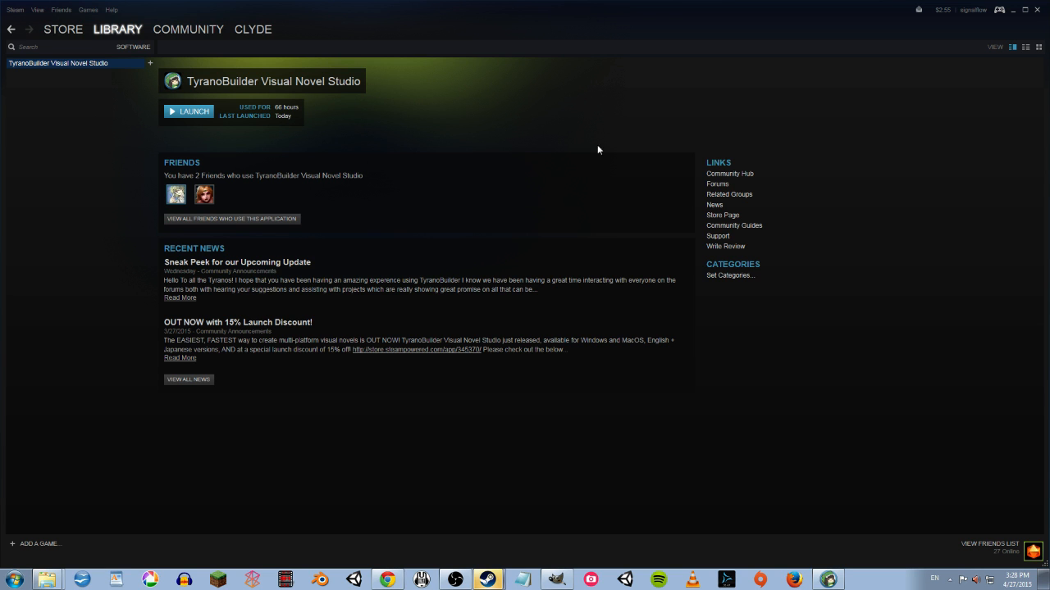
Step: Open the TyranoBuilder Visual Novel Studio forums from the Steam library, look through the General Discussions threads, and minimise Steam
left_click(720, 185)
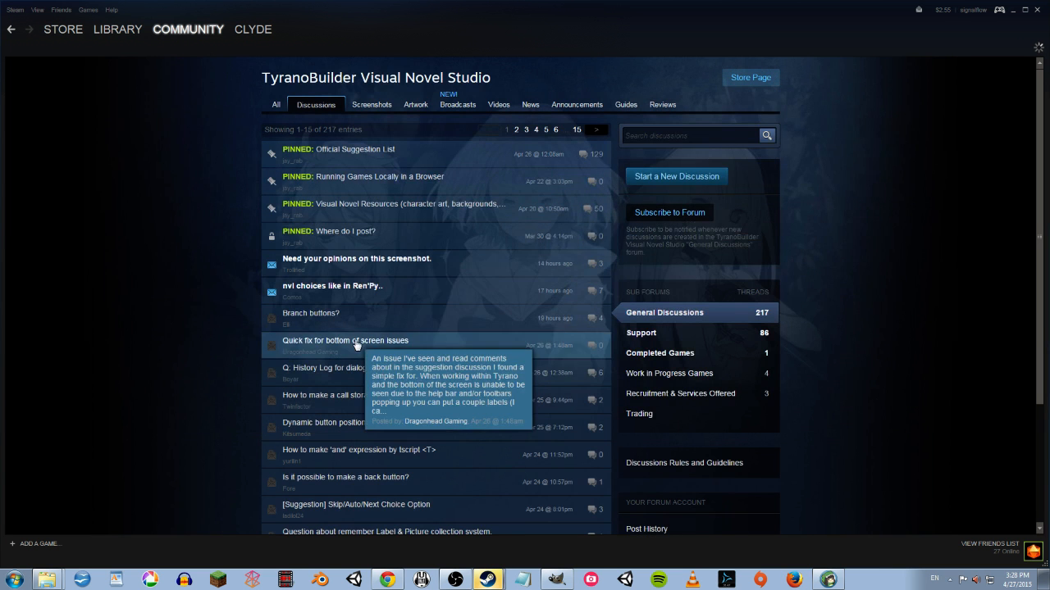
scroll(380, 498, "down", 1)
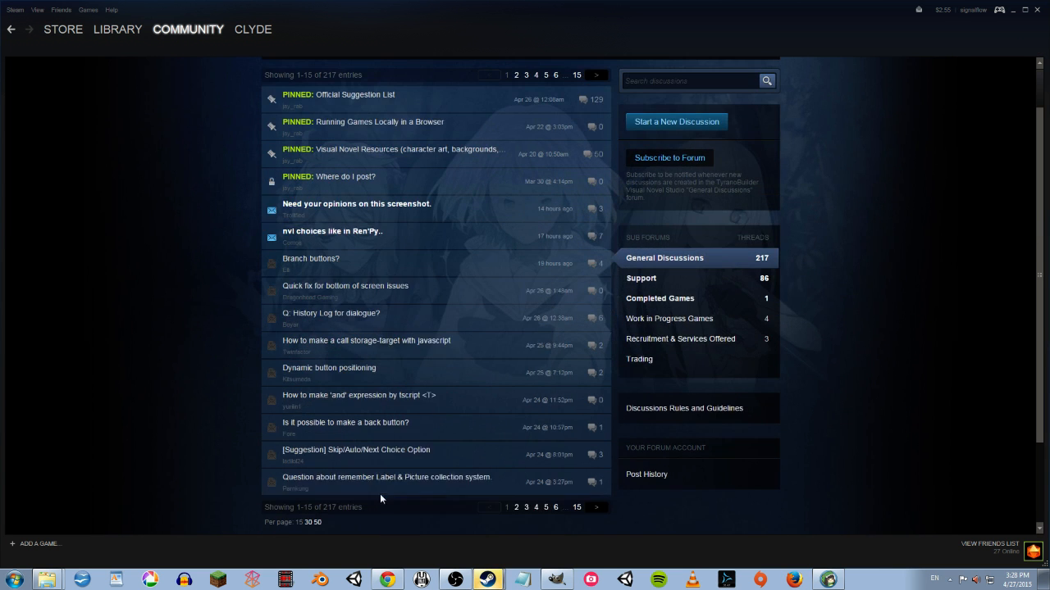
scroll(455, 278, "up", 1)
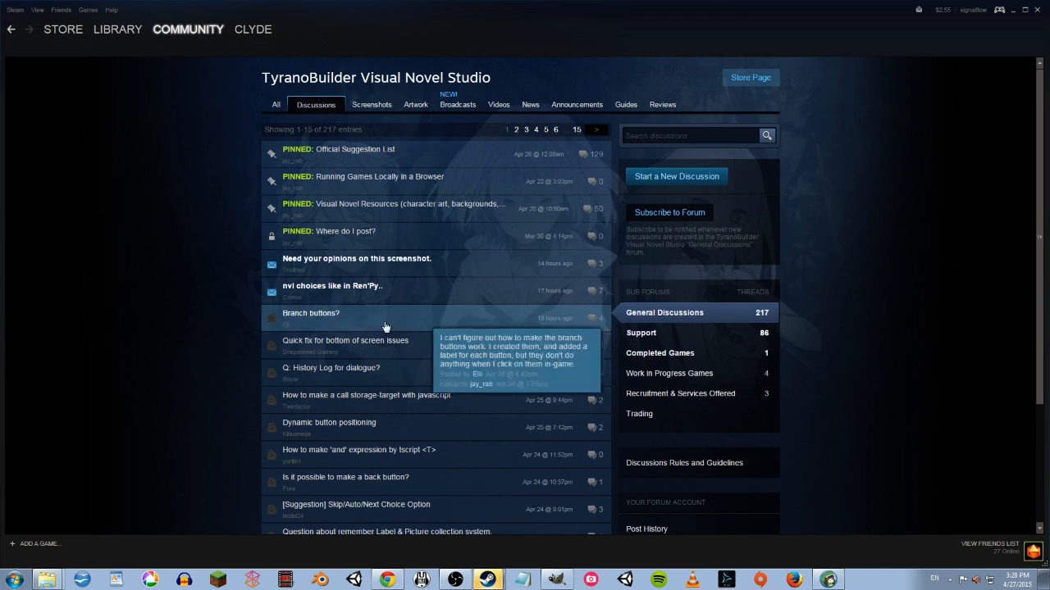
left_click(1014, 11)
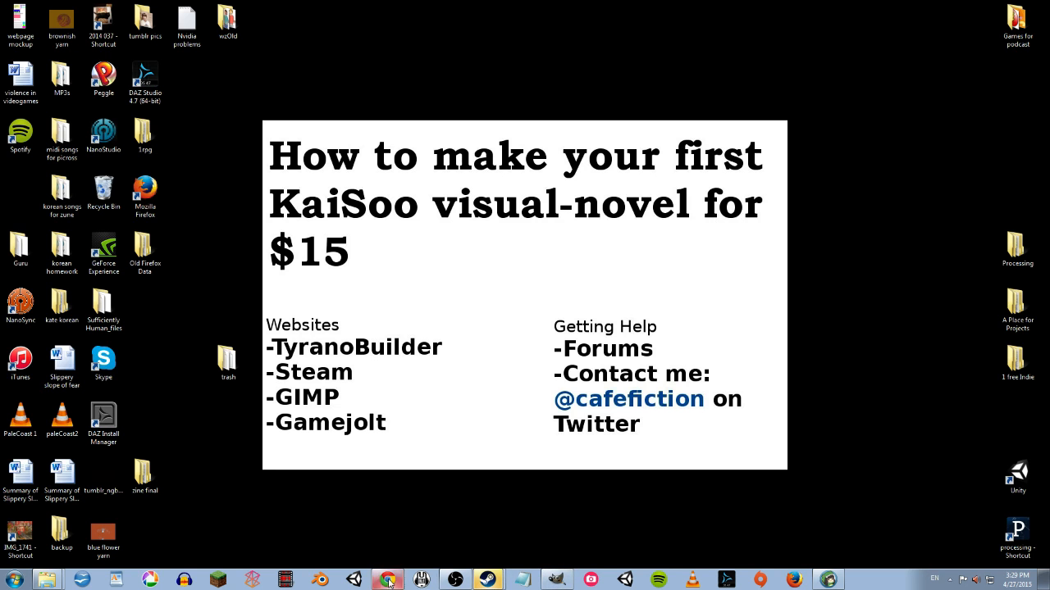
Step: Switch back to Chrome and check the upload progress and settings of the kaisooBlackPearl.zip distribution on Game Jolt
left_click(397, 579)
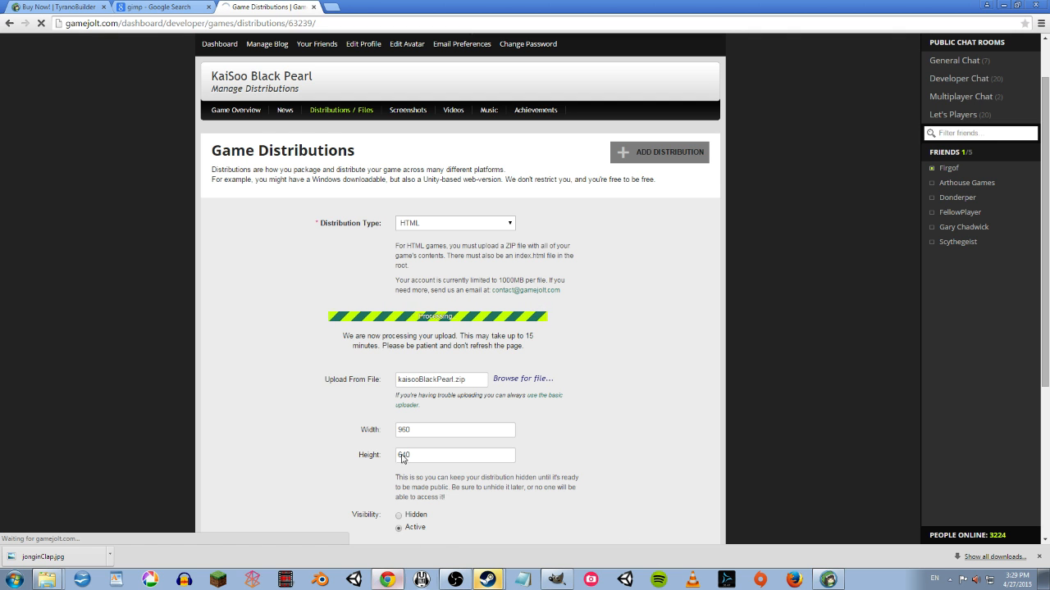
scroll(525, 375, "down", 1)
scroll(595, 437, "down", 1)
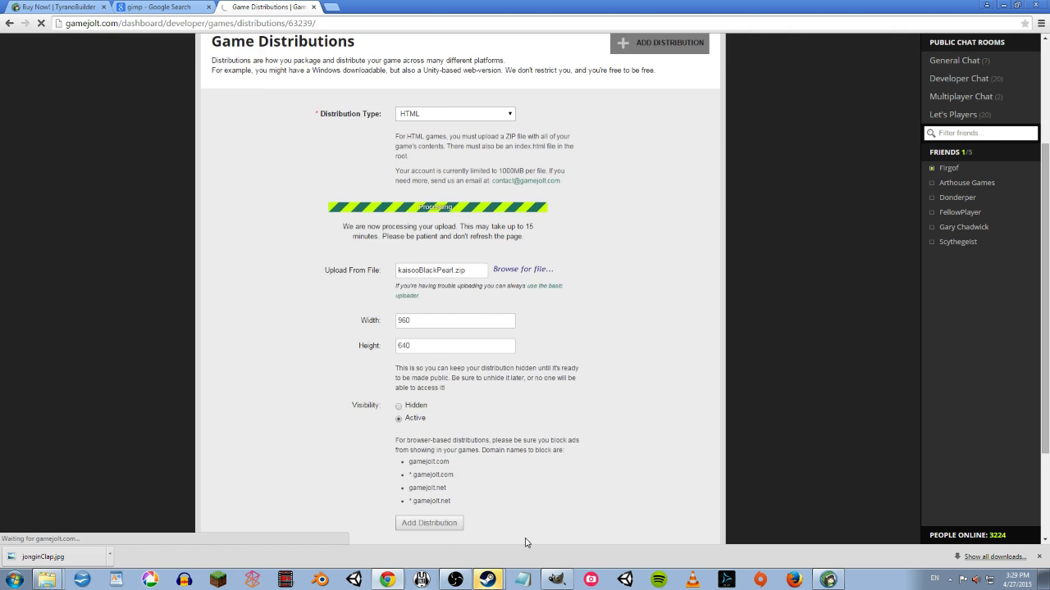
scroll(525, 540, "up", 1)
scroll(525, 443, "down", 1)
scroll(447, 464, "down", 1)
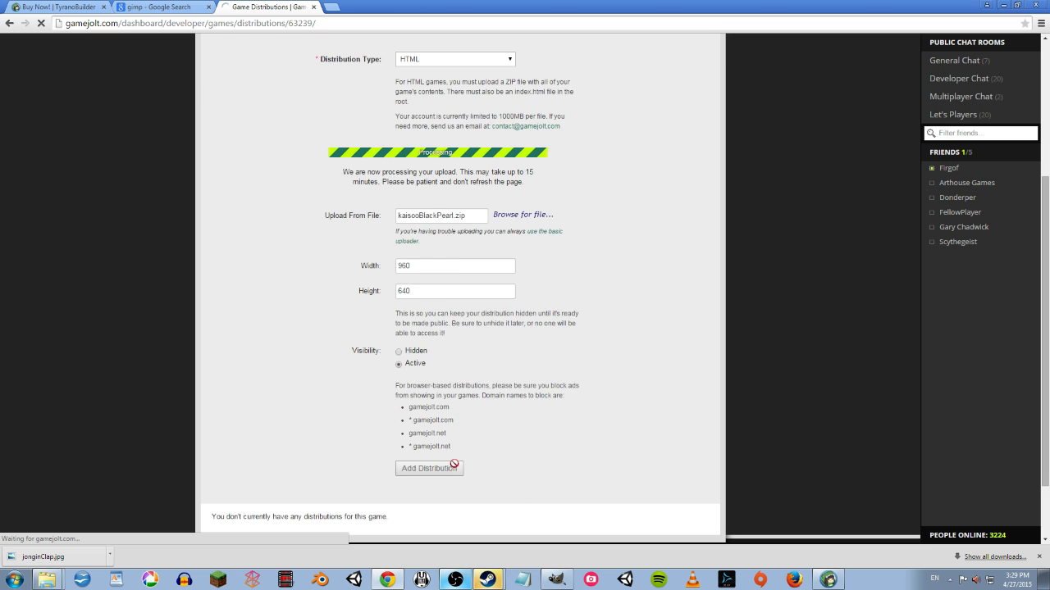
scroll(542, 514, "up", 1)
scroll(542, 514, "up", 1)
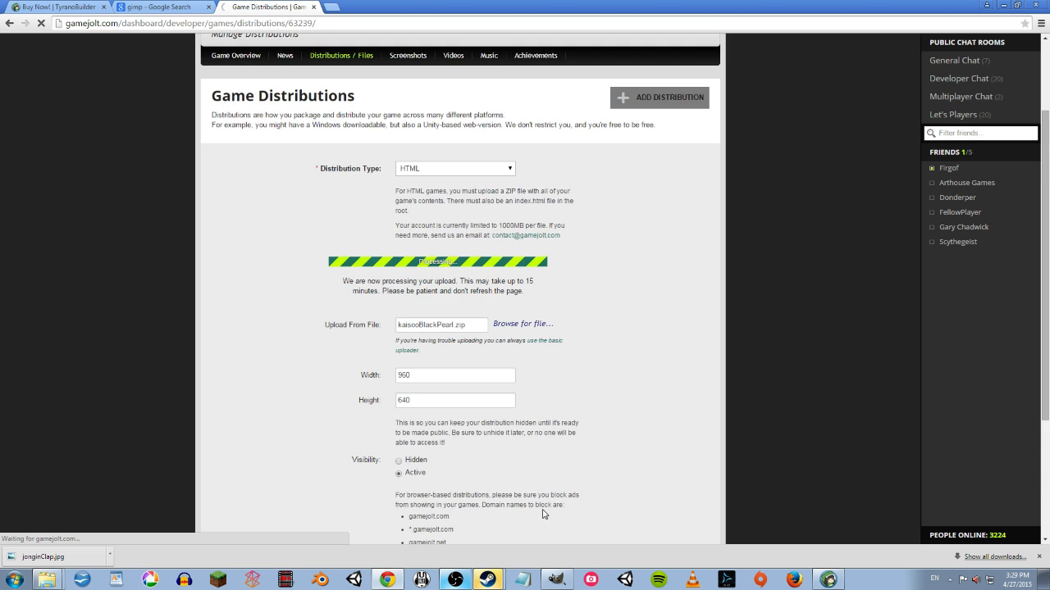
Step: Switch to GIMP, start a new image with its width set to 588 px, and minimise GIMP to return to the distributions page
left_click(555, 578)
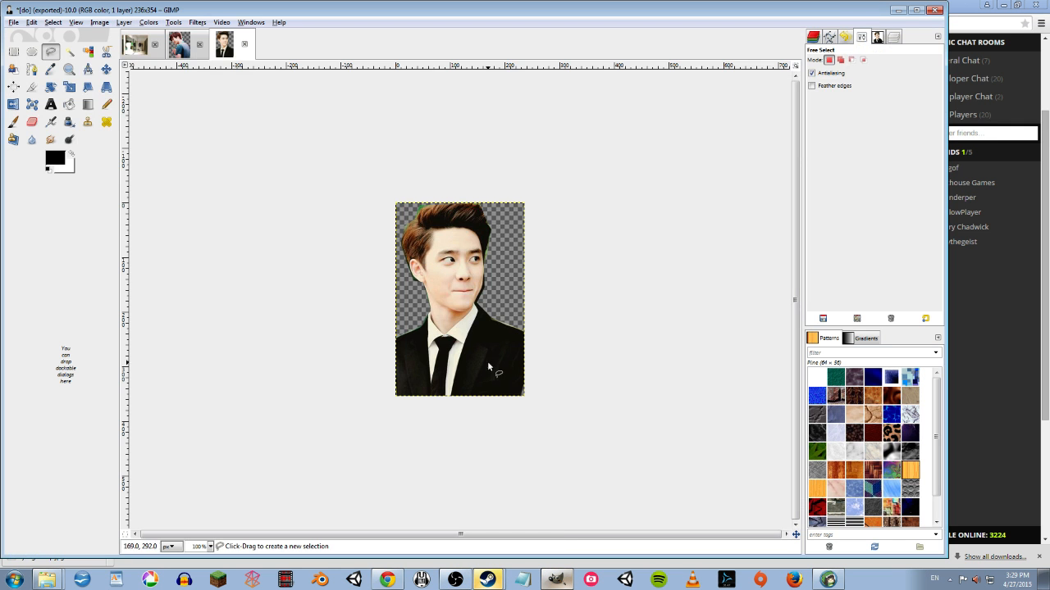
left_click(13, 23)
mouse_move(31, 22)
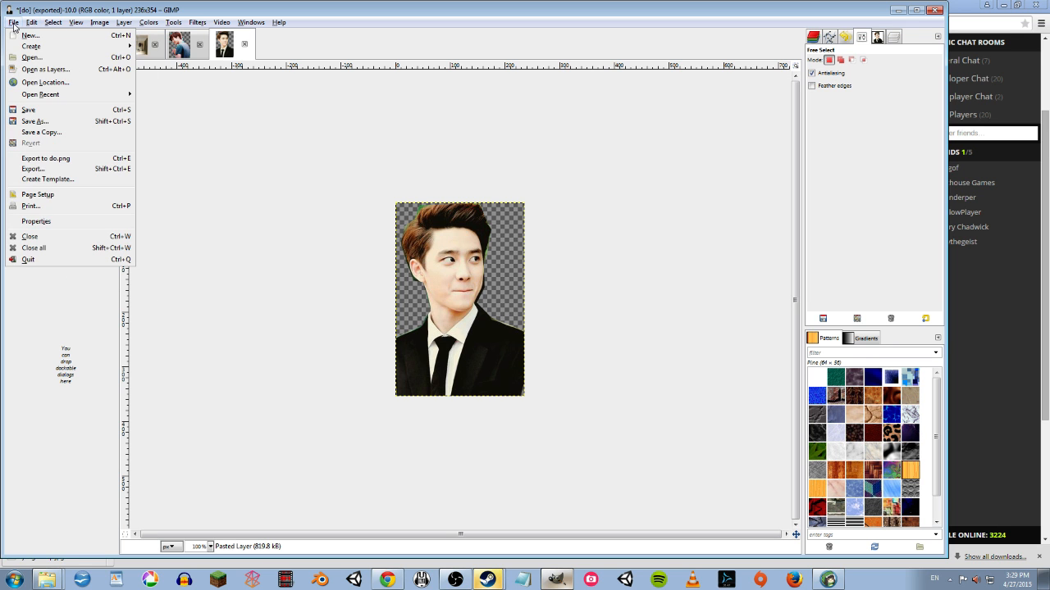
left_click(28, 35)
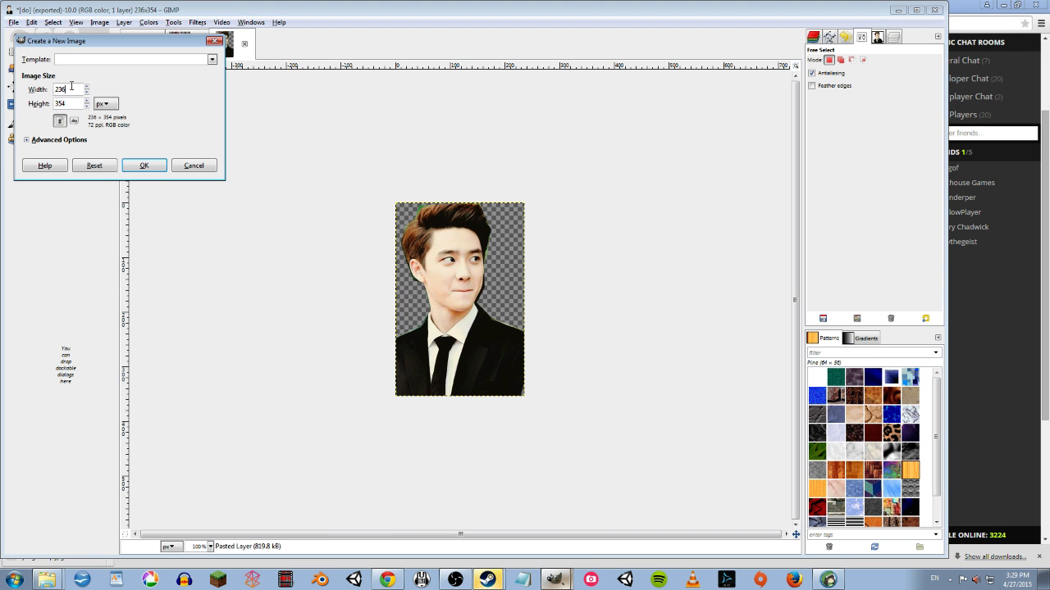
type("5888")
left_click(201, 275)
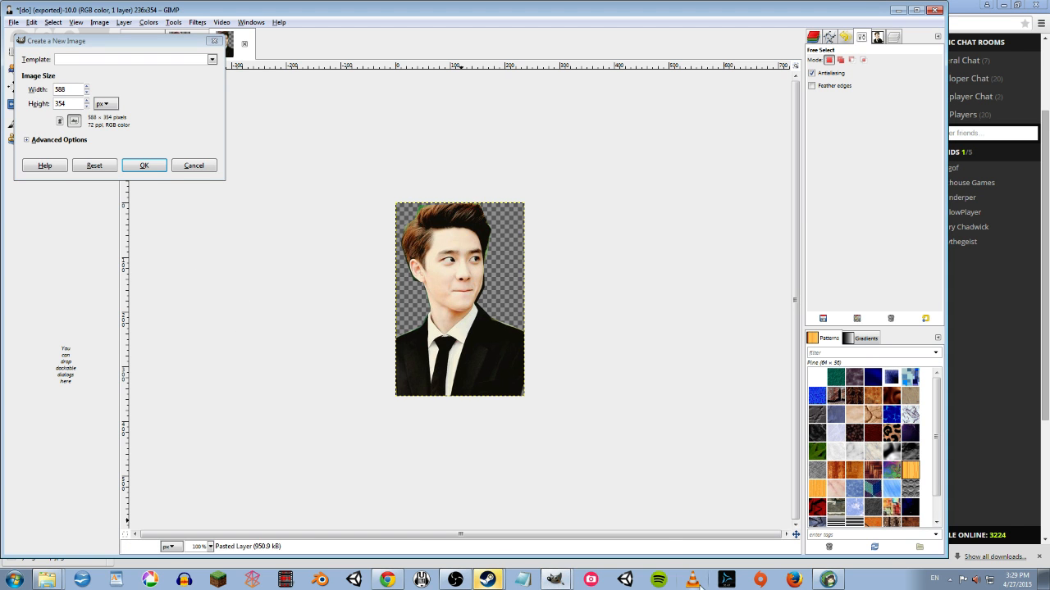
left_click(896, 10)
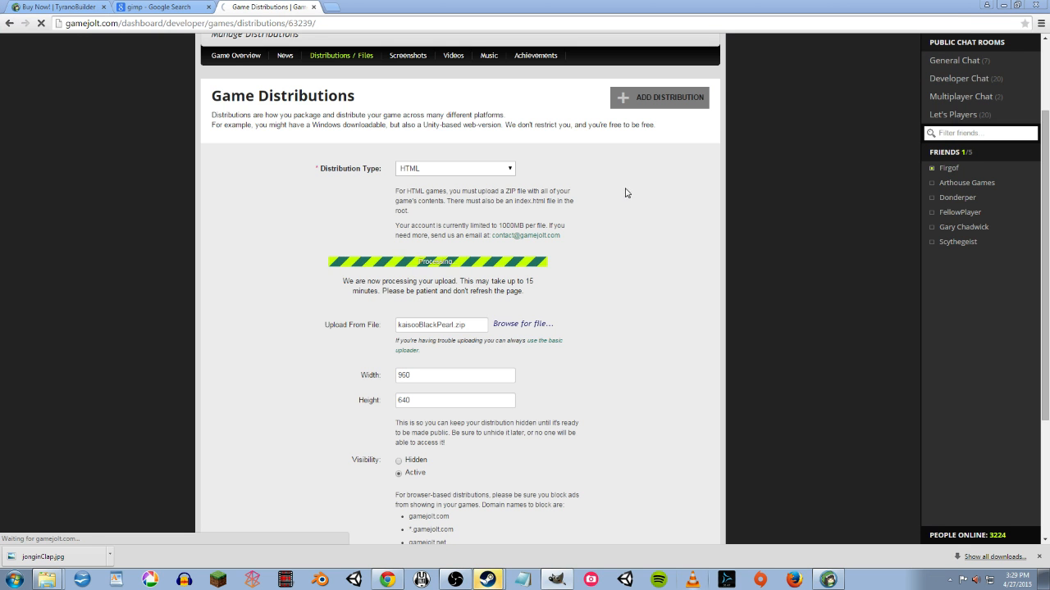